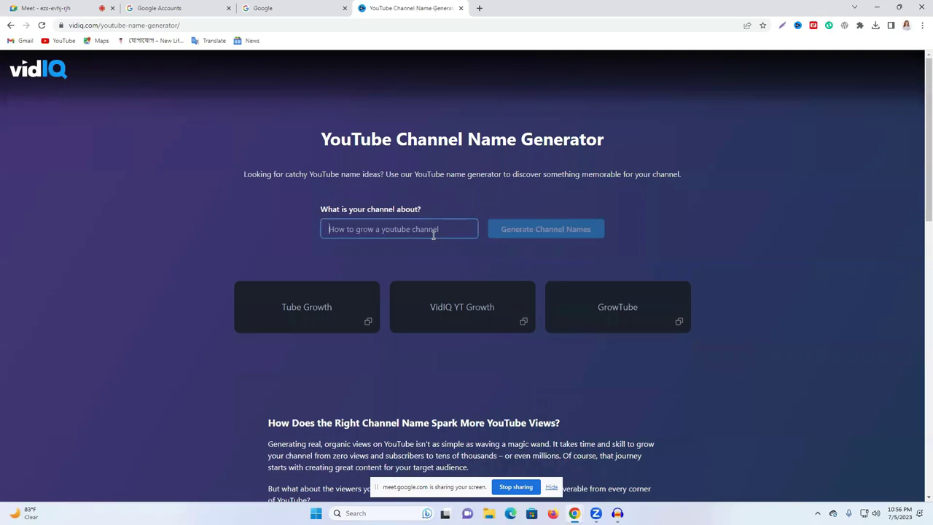
# Generate YouTube channel name ideas for the keyword 'game'.
pyautogui.write('game')
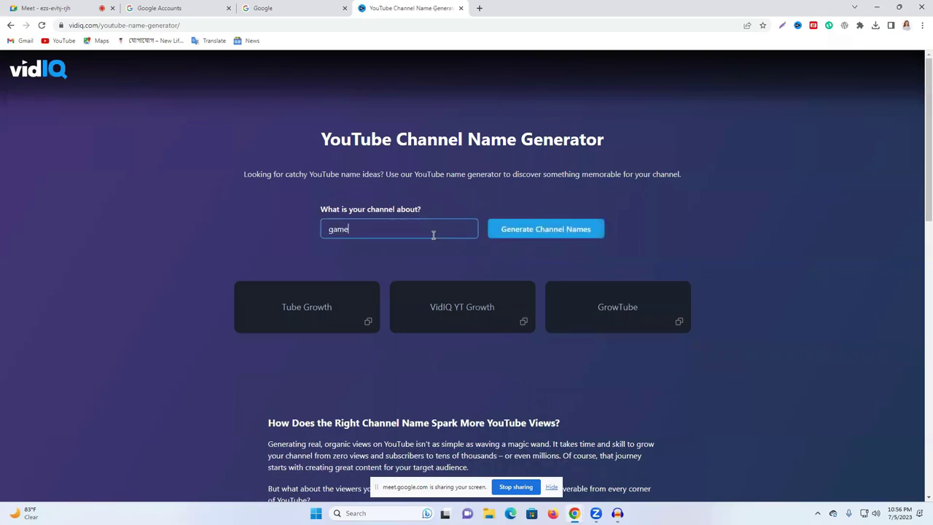
pyautogui.click(562, 236)
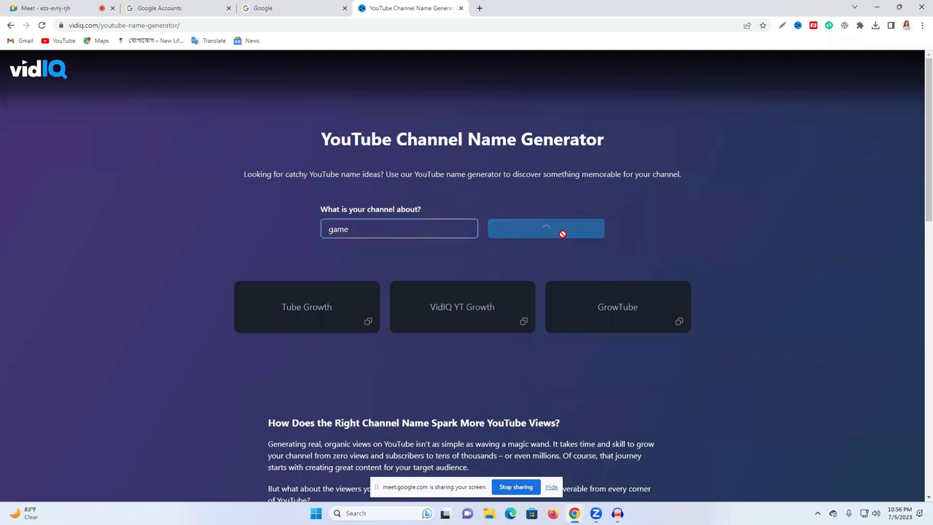
pyautogui.scroll(-2, 564, 238)
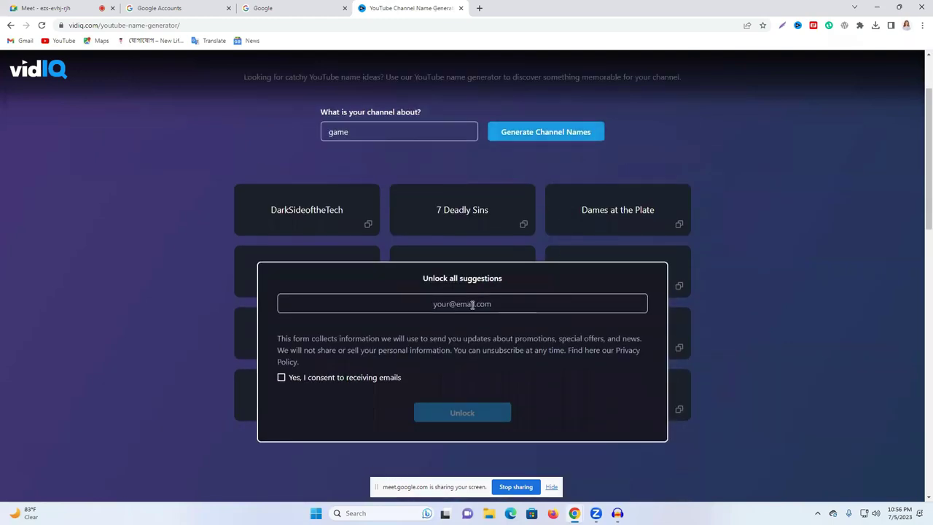
# Enter an email address, fix its domain typo, consent to emails and unlock all names.
pyautogui.click(462, 305)
pyautogui.write('hgj')
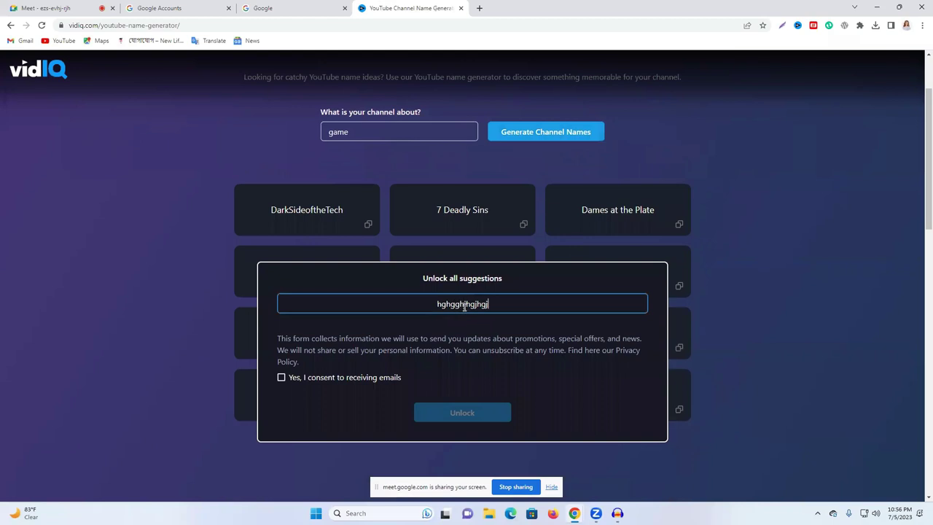
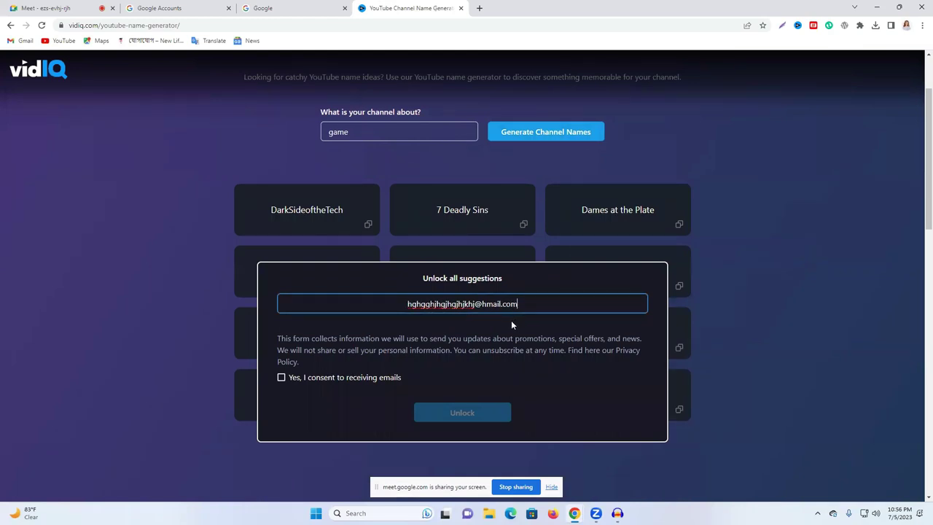
pyautogui.click(487, 305)
pyautogui.press('BackSpace')
pyautogui.write('g')
pyautogui.click(422, 385)
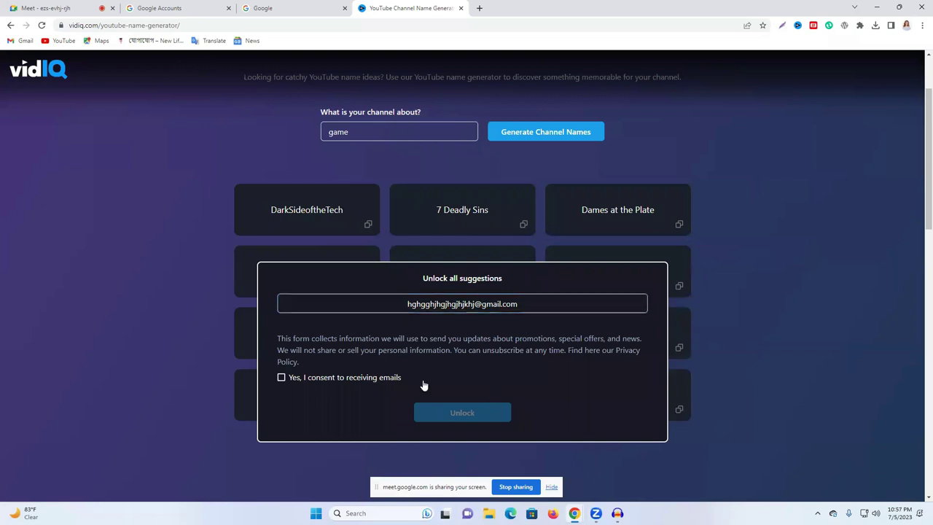
pyautogui.click(281, 377)
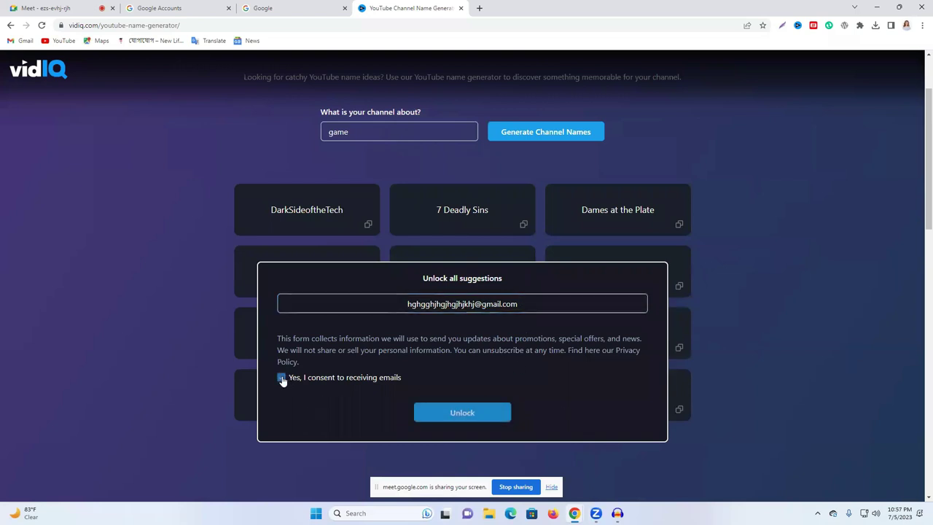
pyautogui.click(464, 415)
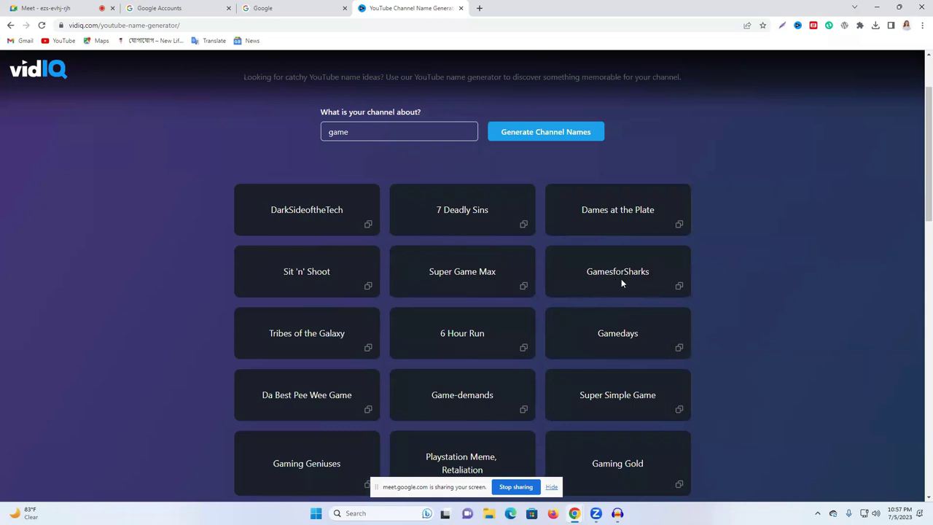
# Copy the name 'Gaming Gold' from the unlocked list and return to the Google tab.
pyautogui.scroll(-1, 634, 273)
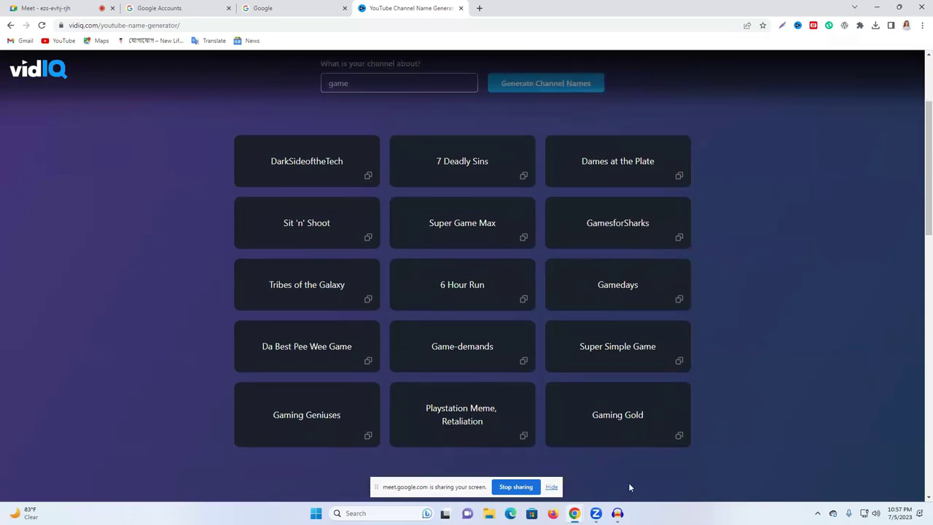
pyautogui.scroll(-1, 647, 416)
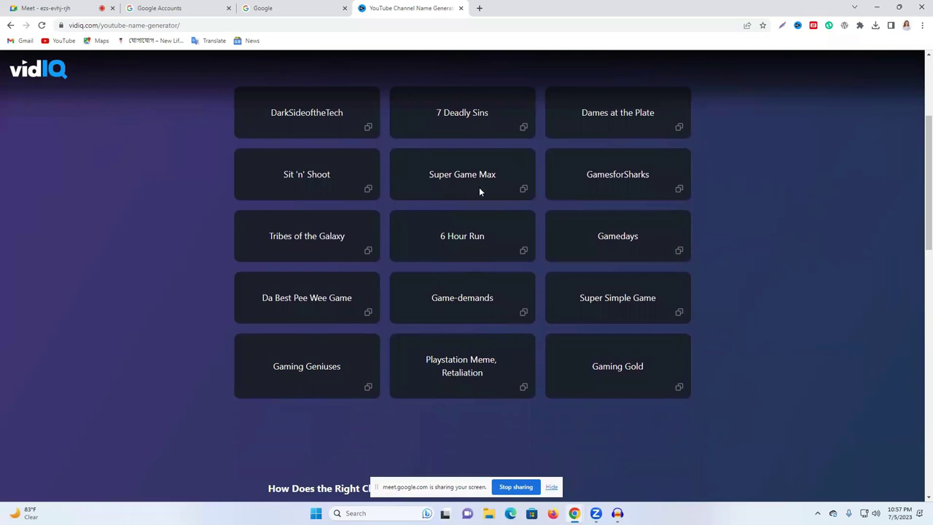
pyautogui.click(678, 392)
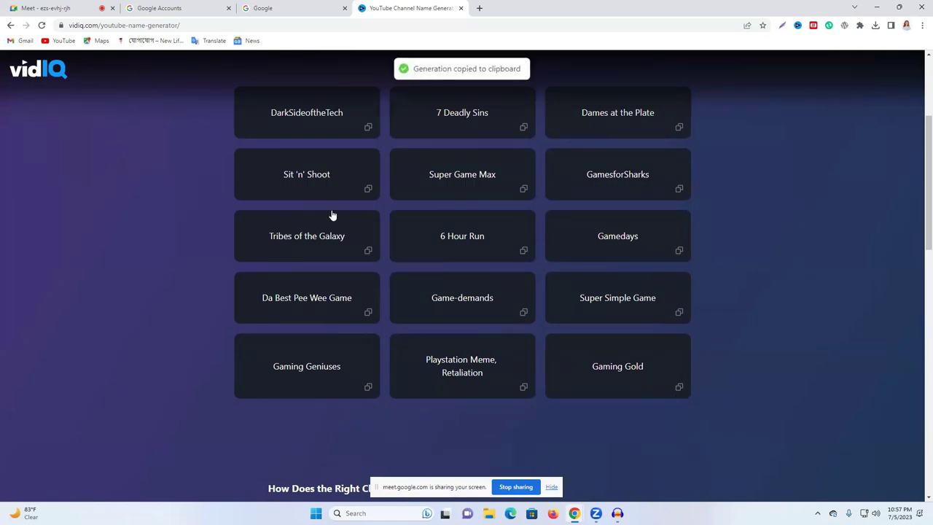
pyautogui.click(264, 8)
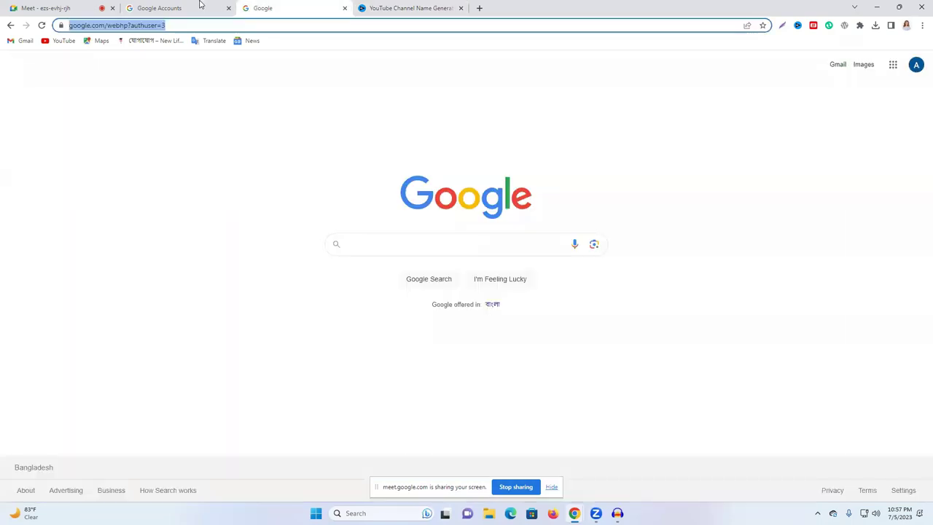
# Paste 'Gaming Gold' as the channel name, acknowledge the new account, and create it.
pyautogui.click(387, 8)
pyautogui.click(219, 8)
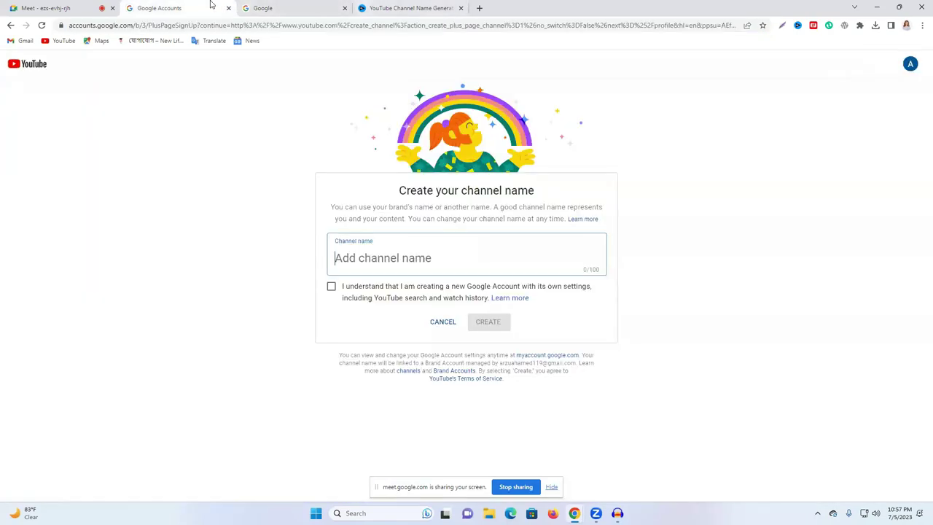
pyautogui.click(421, 258)
pyautogui.hotkey('ctrl', 'v')
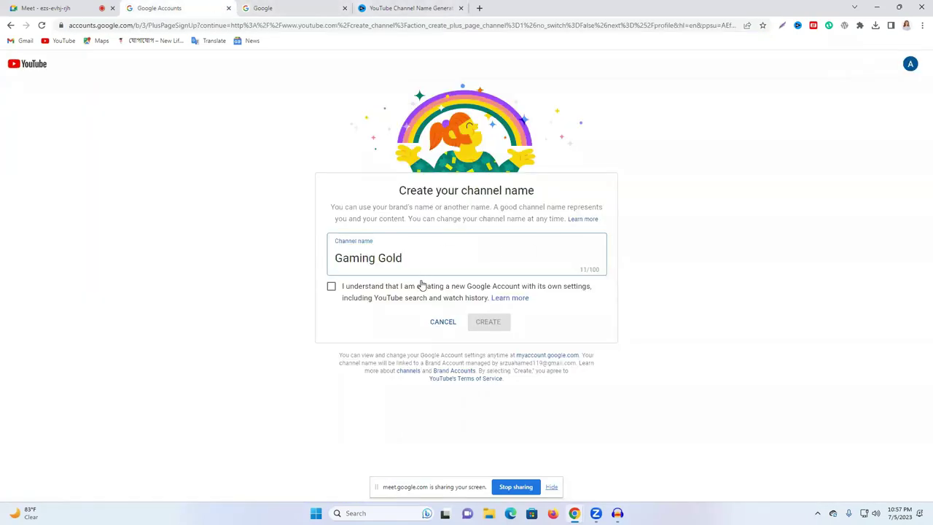
pyautogui.click(383, 8)
pyautogui.scroll(3, 437, 236)
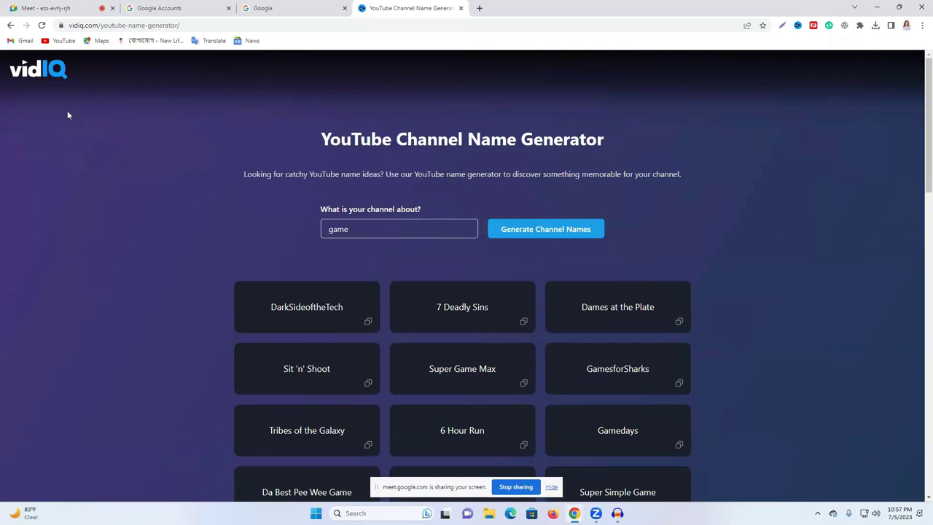
pyautogui.click(182, 8)
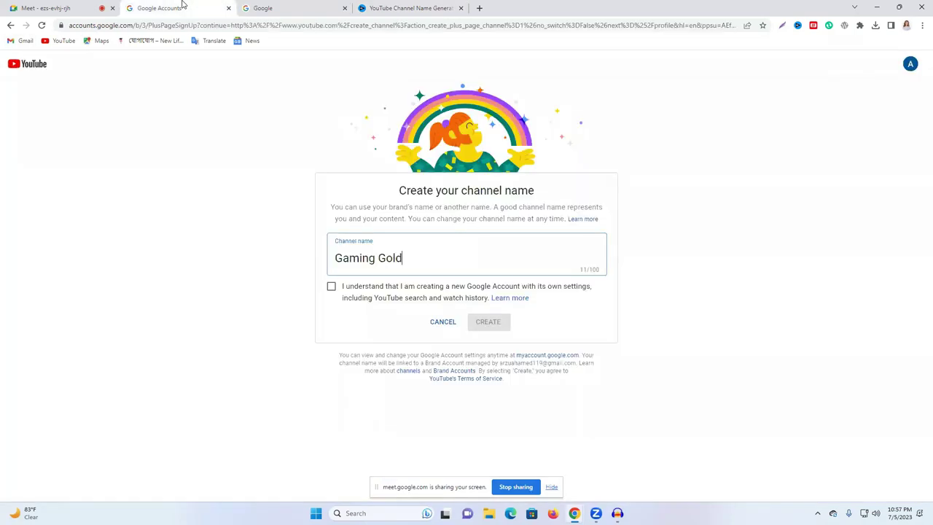
pyautogui.click(328, 293)
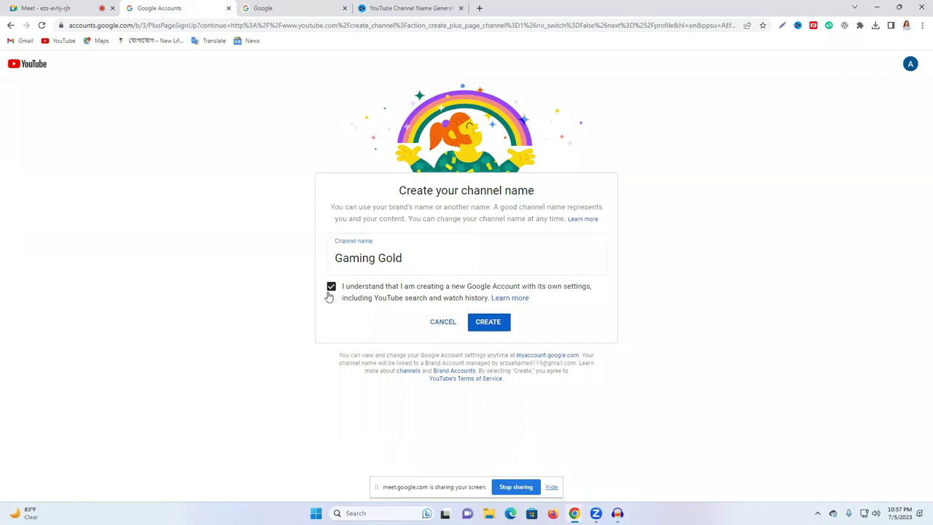
pyautogui.click(498, 329)
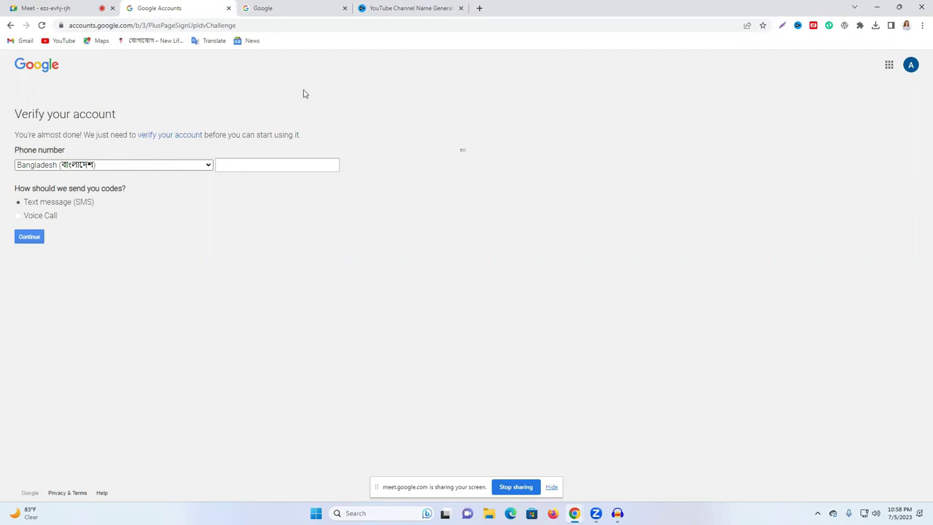
# Search image results for 'banglalink number check' in a new tab, then return to verification.
pyautogui.click(478, 8)
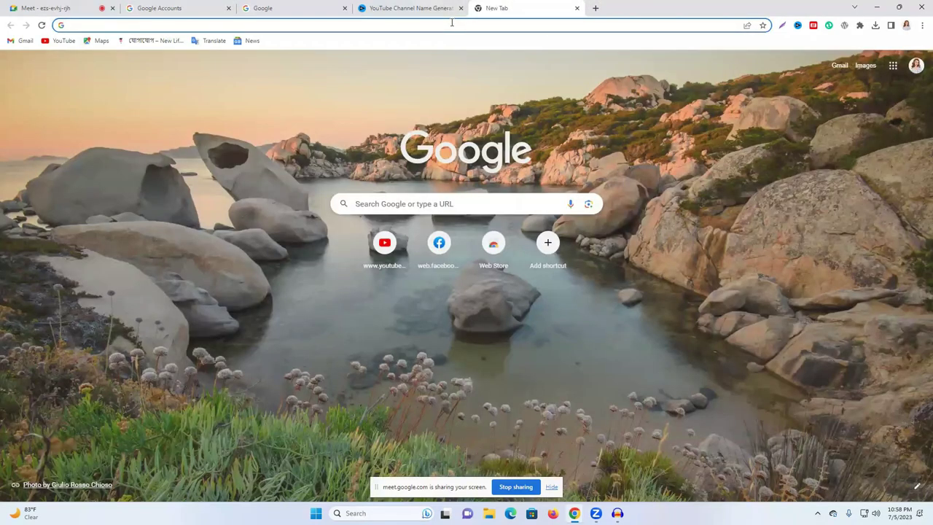
pyautogui.write('bang')
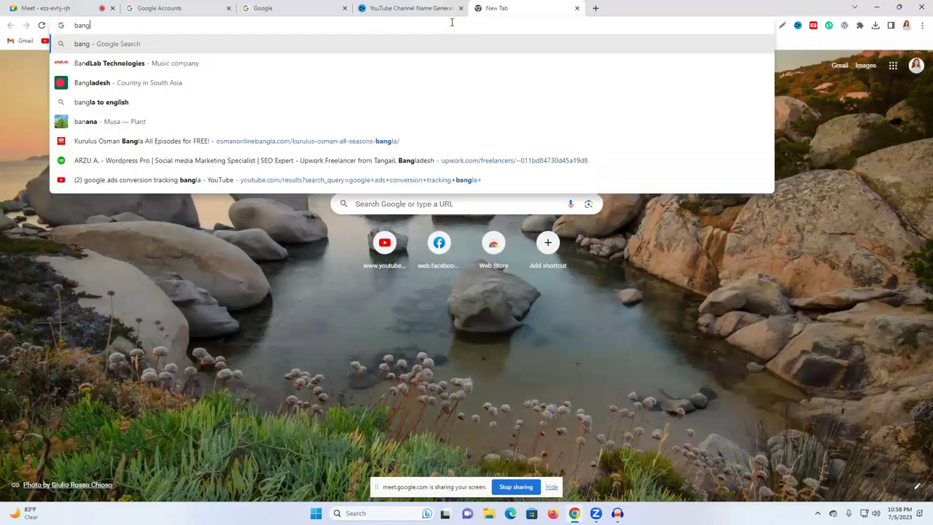
pyautogui.write('laink')
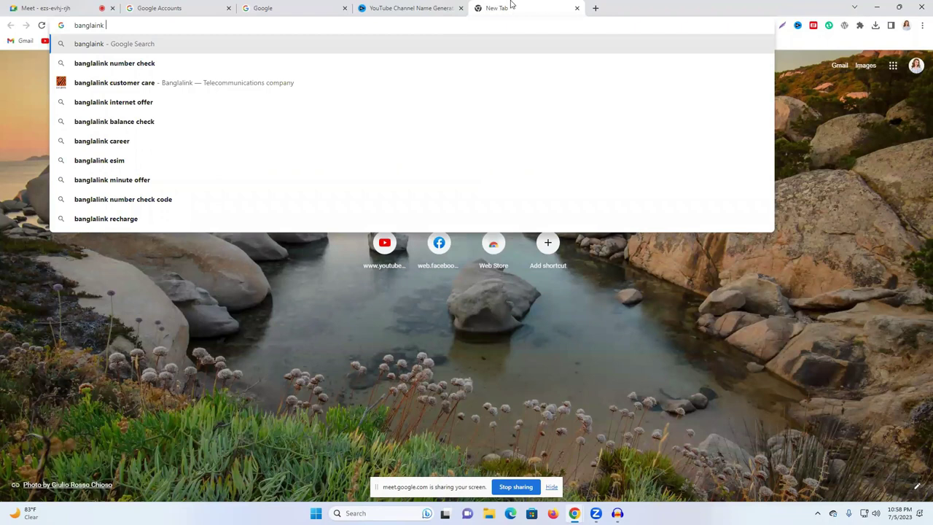
pyautogui.click(183, 70)
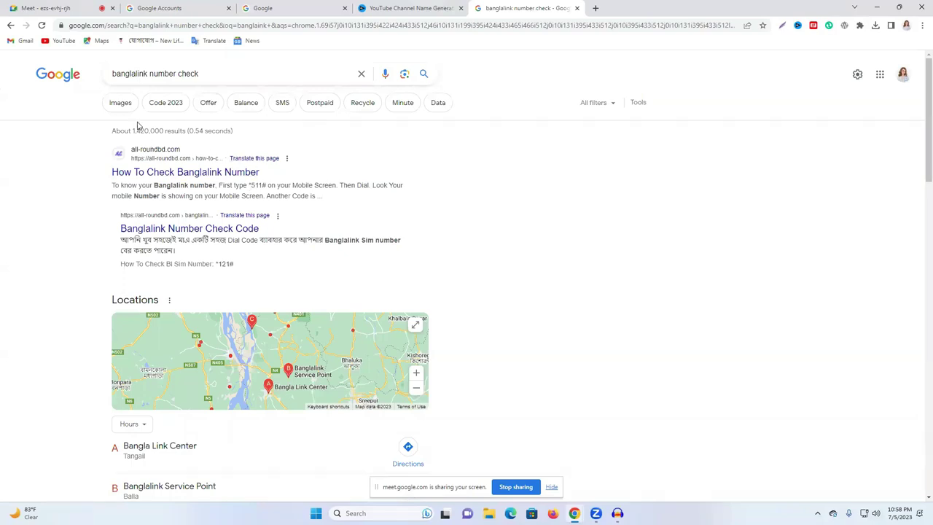
pyautogui.click(120, 102)
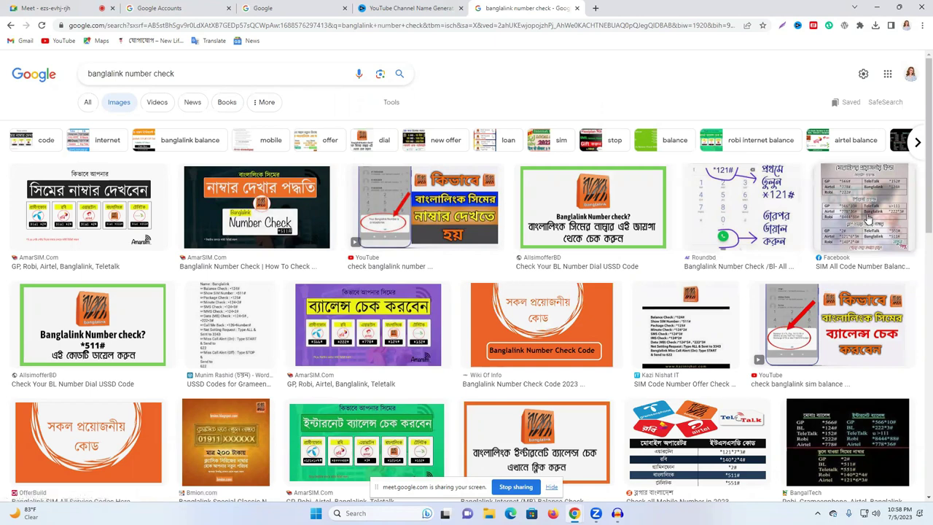
pyautogui.click(155, 6)
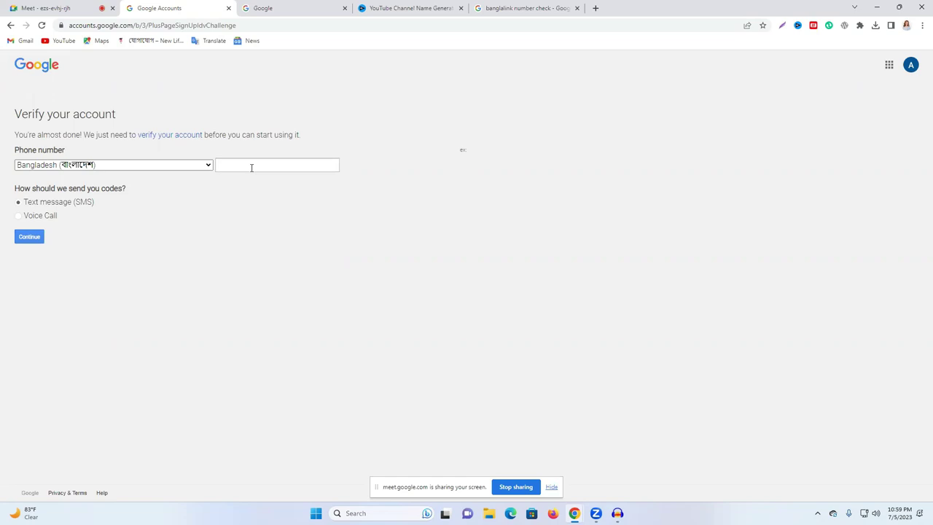
# Verify the account with the phone number and the texted verification code.
pyautogui.click(251, 167)
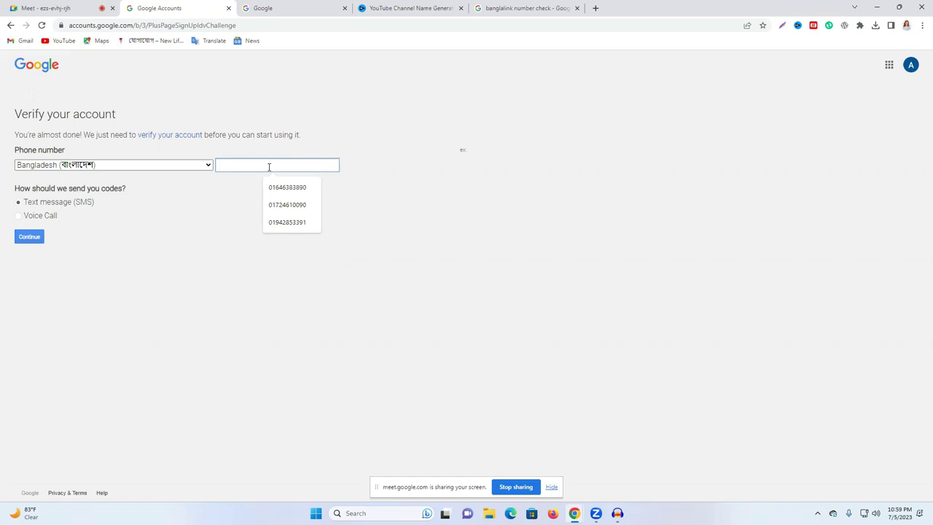
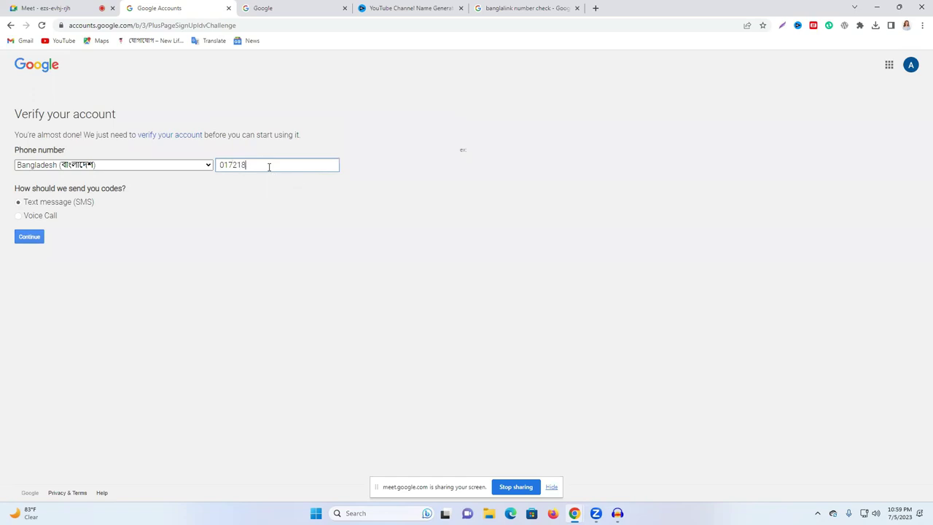
pyautogui.click(27, 237)
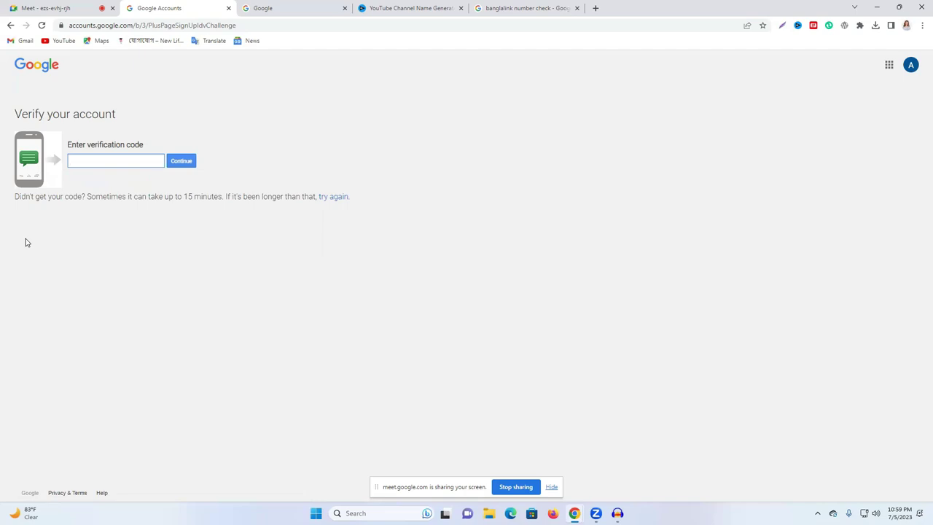
pyautogui.click(188, 163)
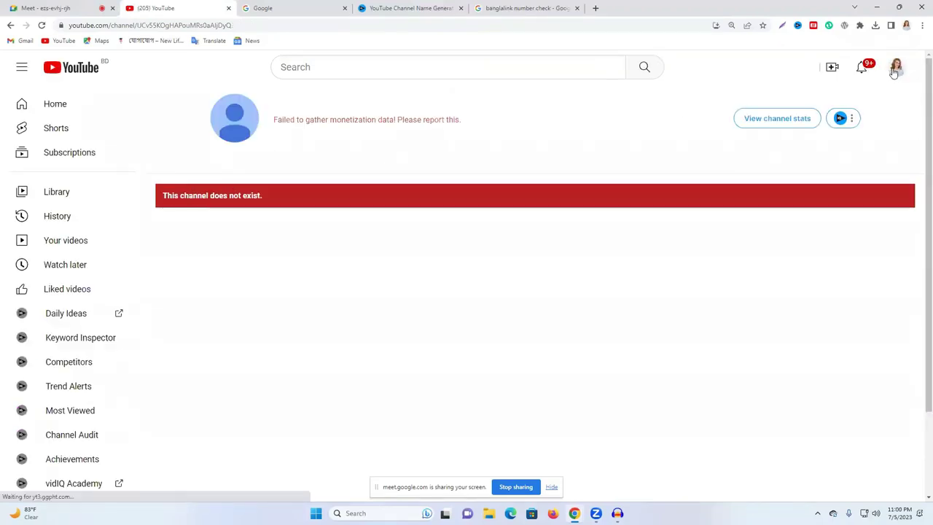
# Switch the YouTube account to the Gaming Gold channel.
pyautogui.click(894, 70)
pyautogui.click(849, 187)
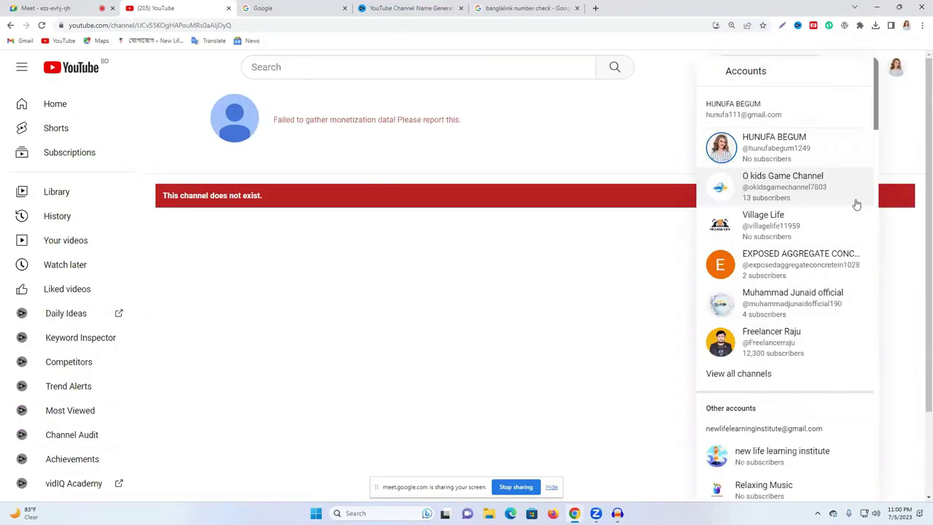
pyautogui.scroll(-15, 813, 272)
pyautogui.scroll(-12, 818, 275)
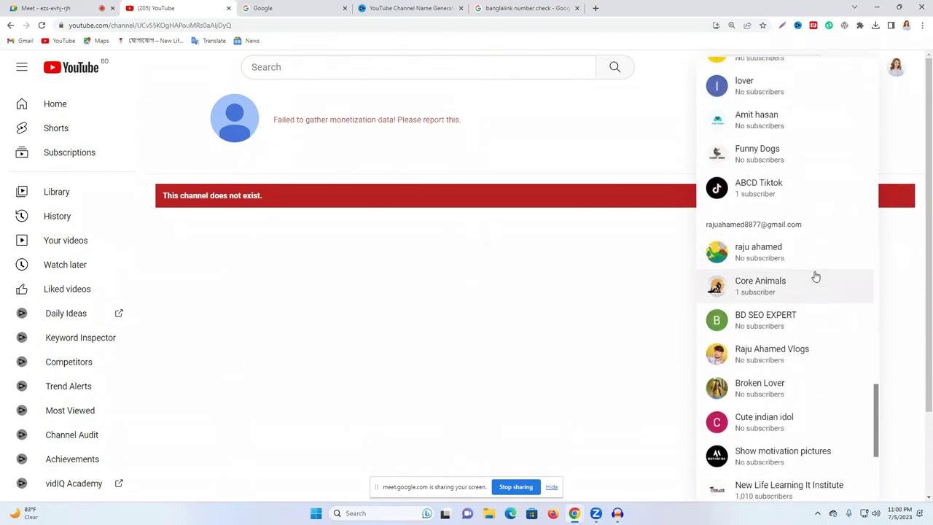
pyautogui.scroll(-4, 815, 276)
pyautogui.scroll(4, 814, 274)
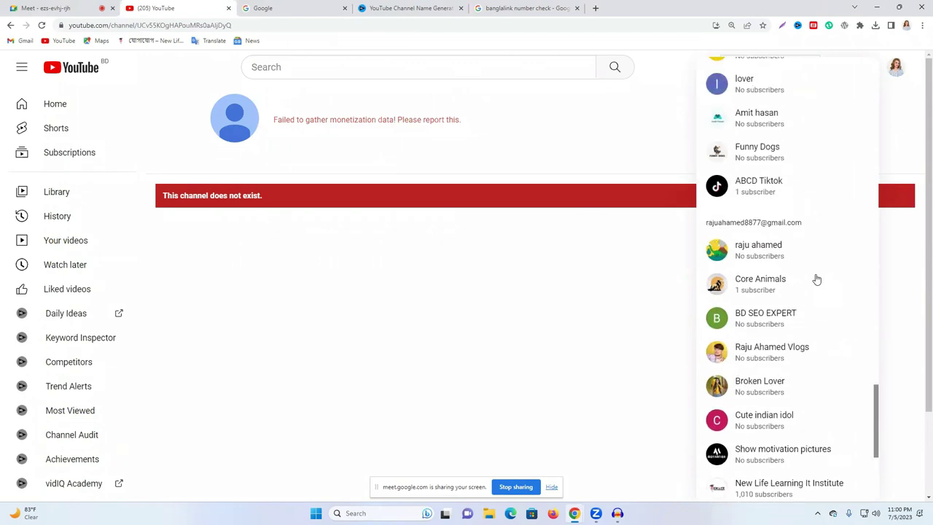
pyautogui.scroll(6, 816, 279)
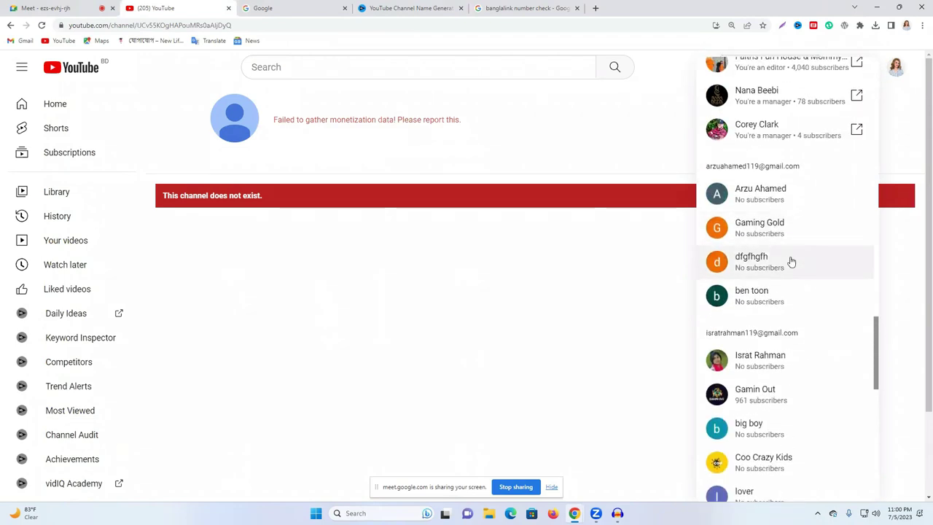
pyautogui.click(774, 241)
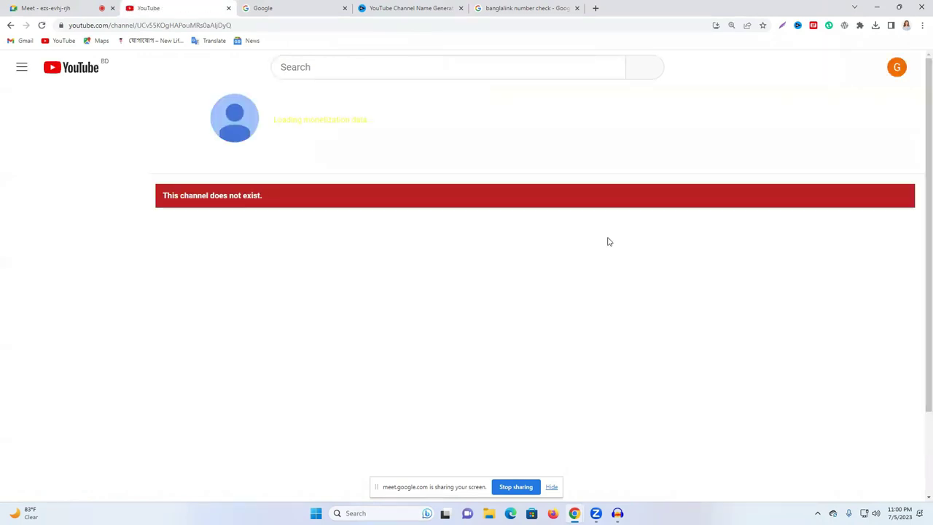
pyautogui.click(896, 67)
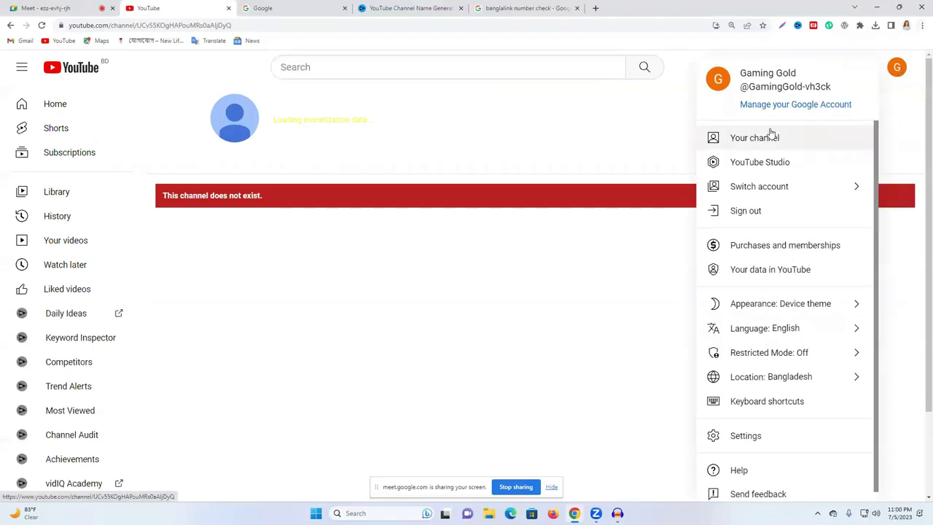
pyautogui.click(769, 134)
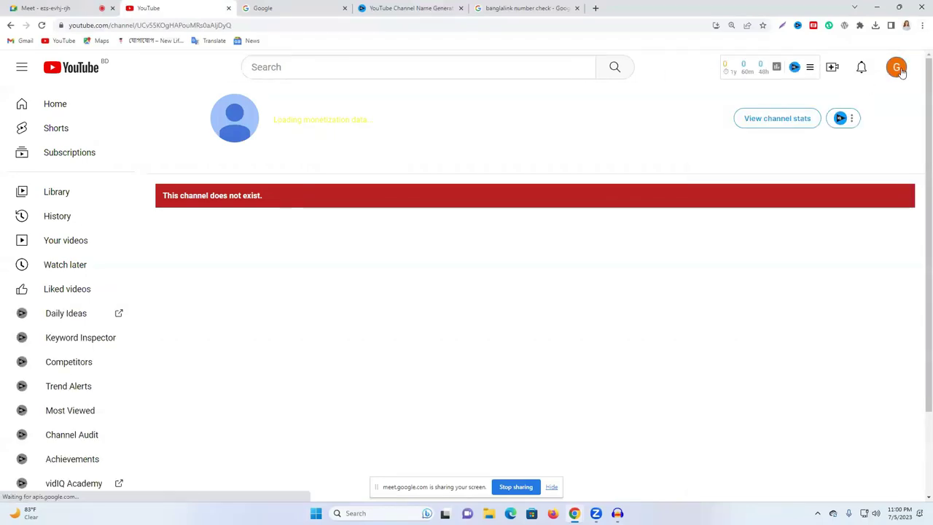
pyautogui.click(894, 67)
pyautogui.click(762, 142)
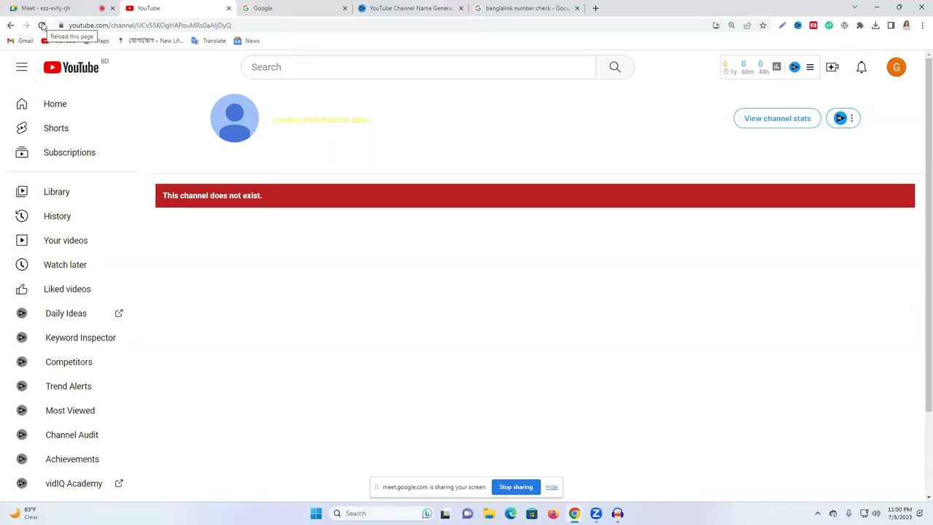
pyautogui.click(42, 25)
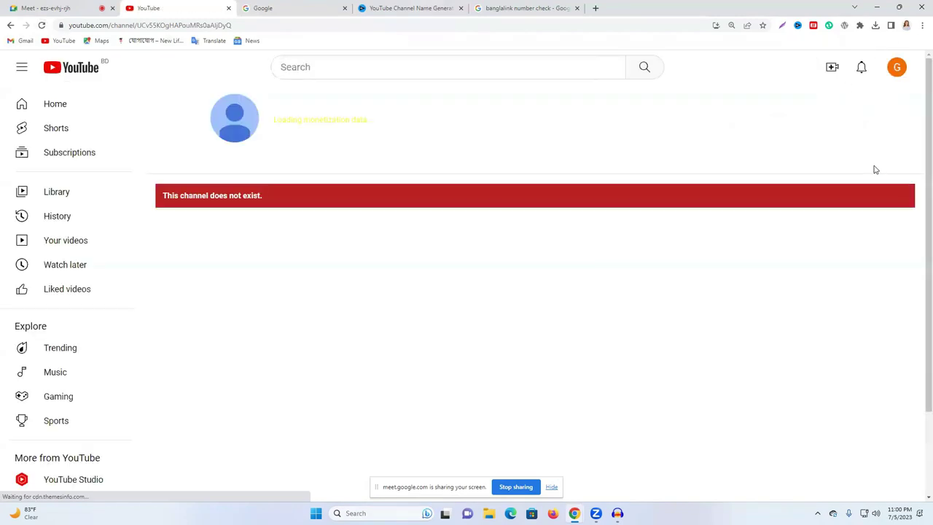
pyautogui.click(895, 70)
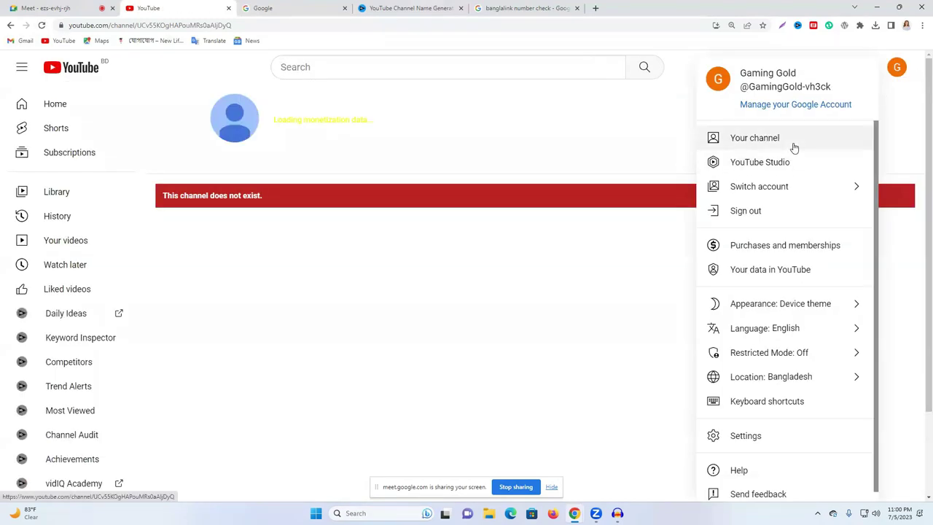
pyautogui.click(793, 146)
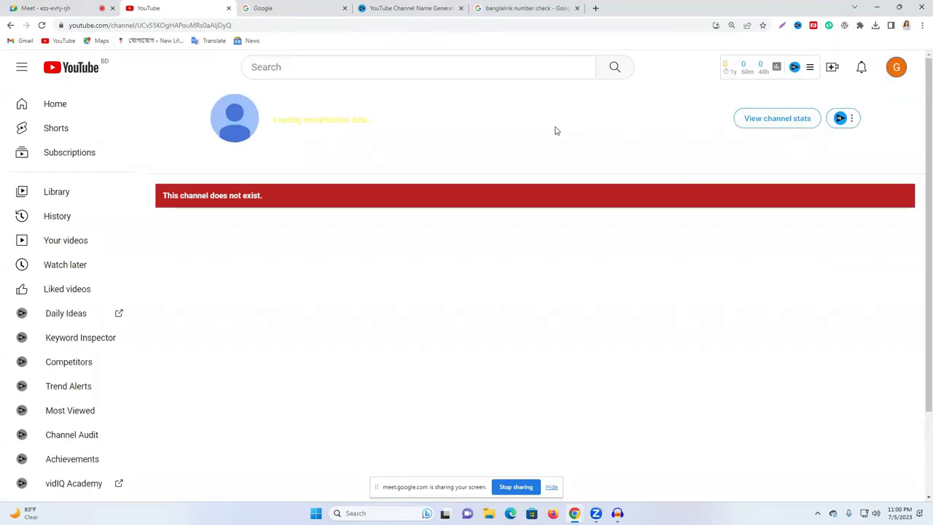
# Check the account list and monetization loading message, then open the Gaming Gold home page.
pyautogui.click(894, 69)
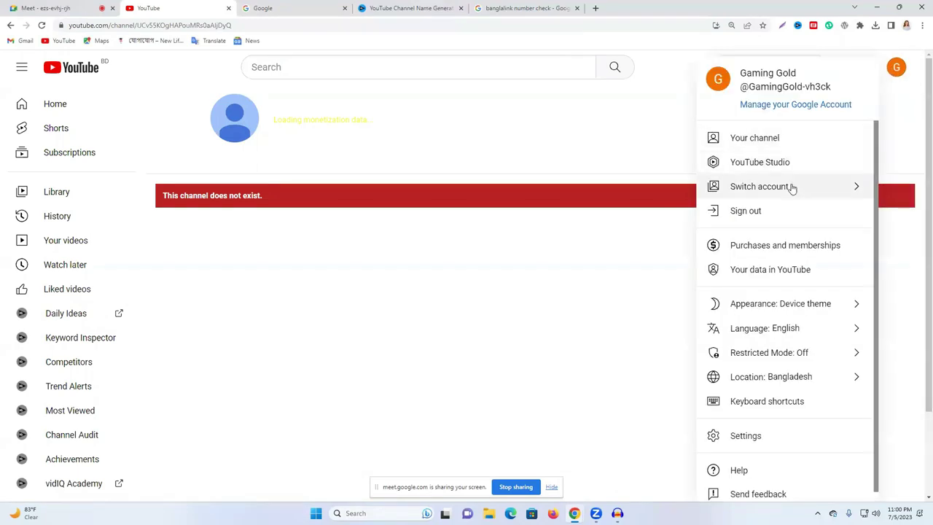
pyautogui.click(789, 189)
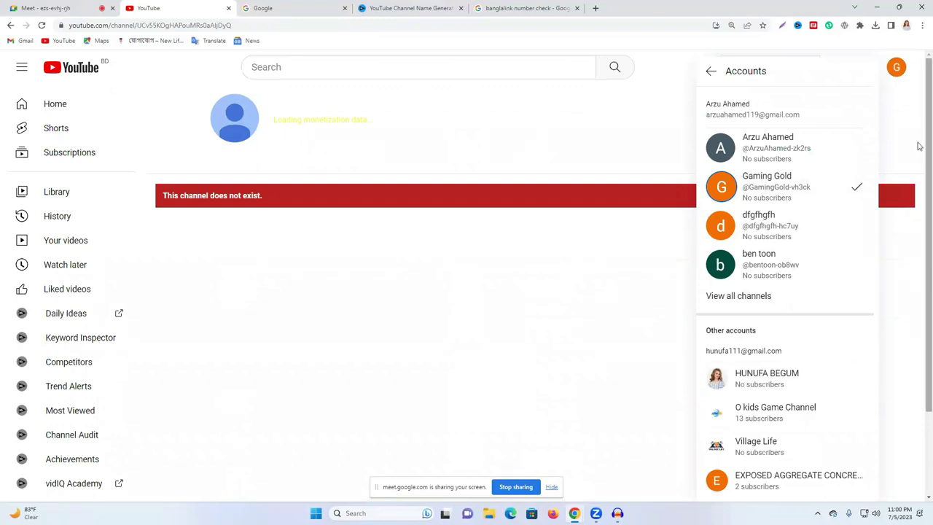
pyautogui.click(637, 141)
pyautogui.moveTo(285, 119); pyautogui.dragTo(359, 131)
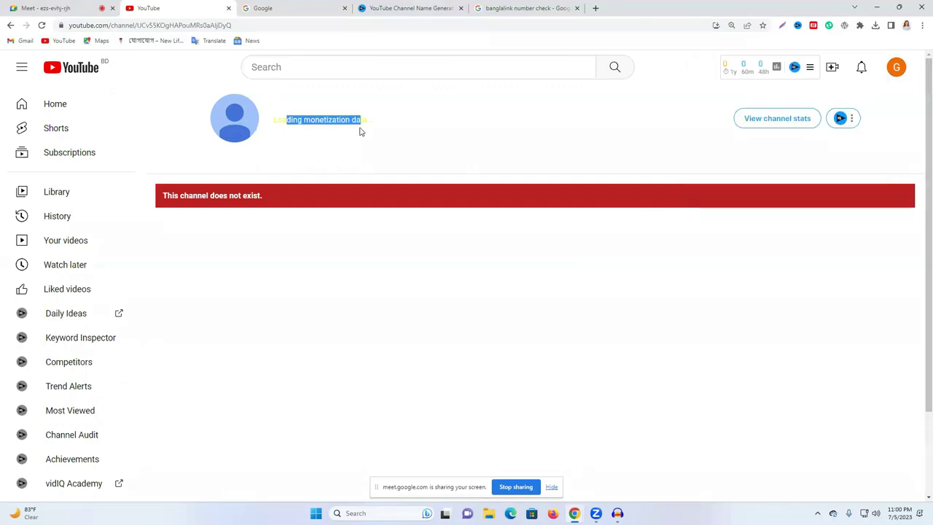
pyautogui.click(277, 122)
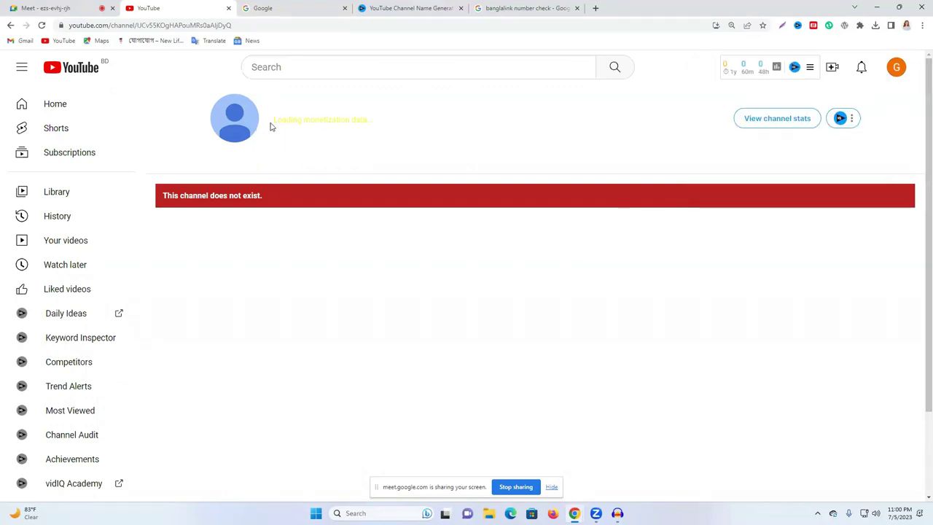
pyautogui.moveTo(270, 127); pyautogui.dragTo(335, 129)
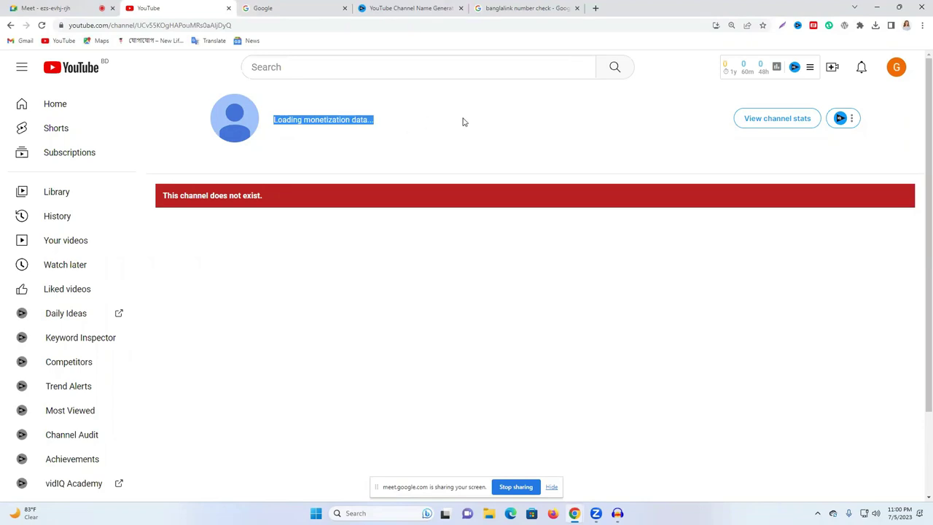
pyautogui.click(898, 69)
pyautogui.click(761, 140)
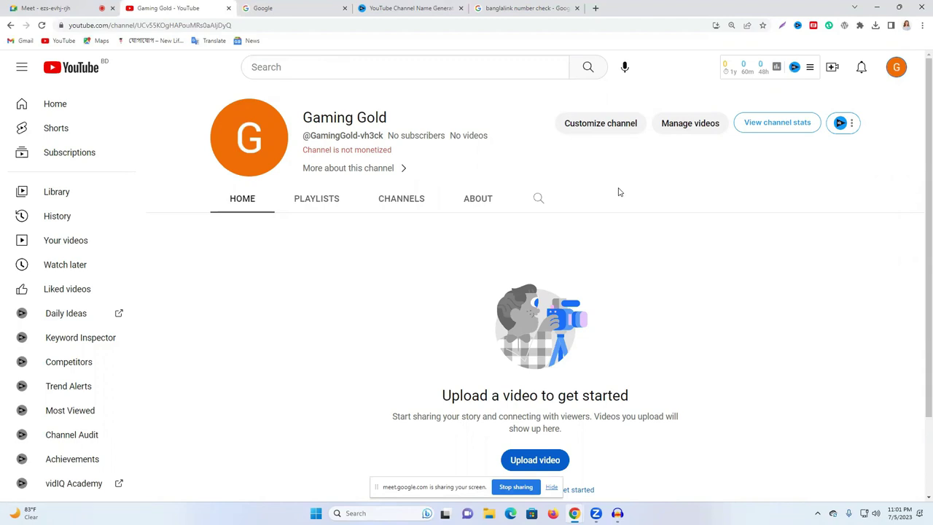
pyautogui.click(595, 124)
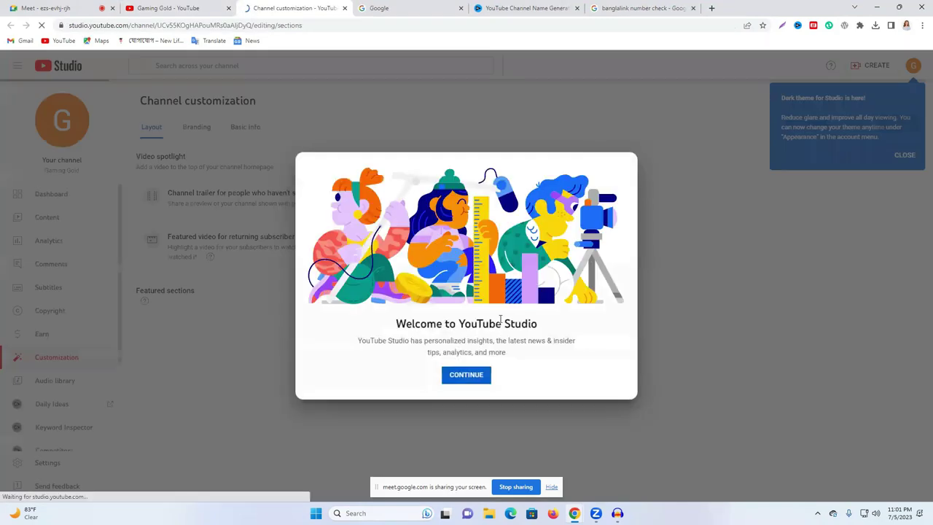
pyautogui.click(466, 375)
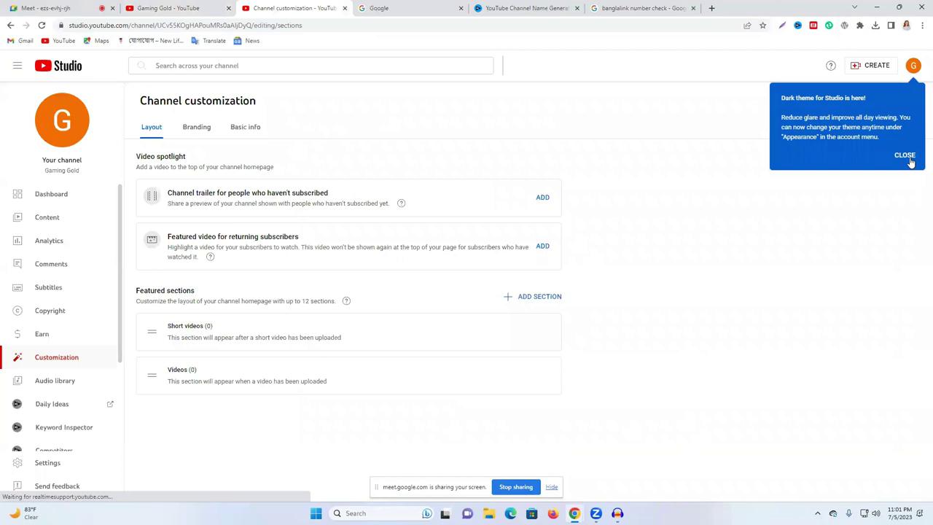
pyautogui.click(904, 155)
pyautogui.click(195, 128)
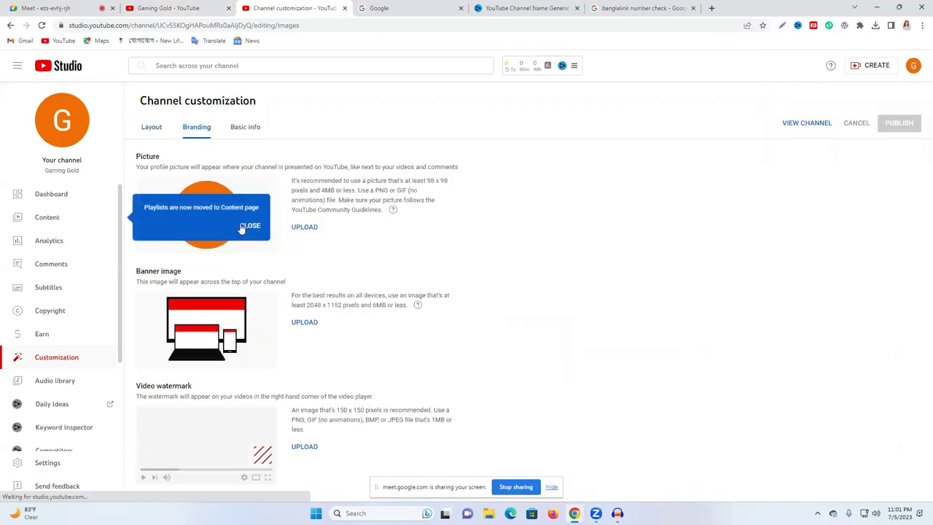
pyautogui.click(250, 226)
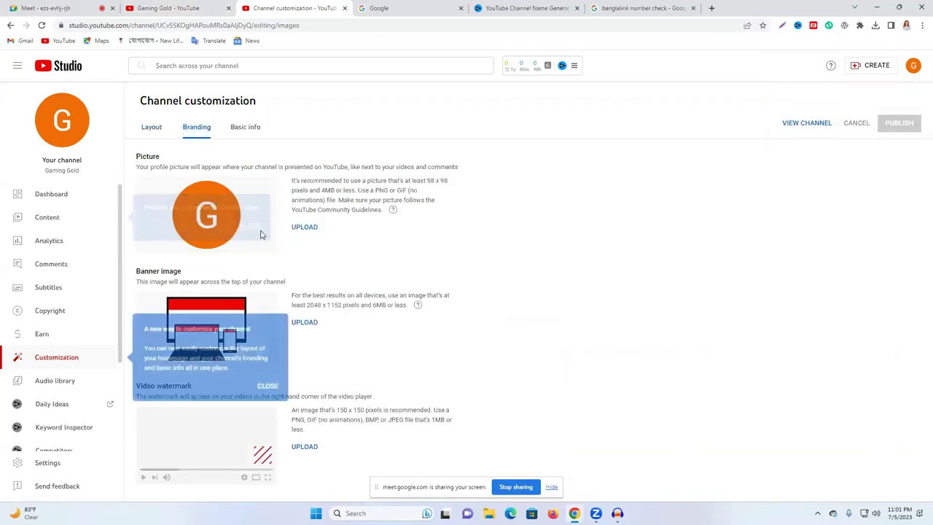
pyautogui.click(268, 386)
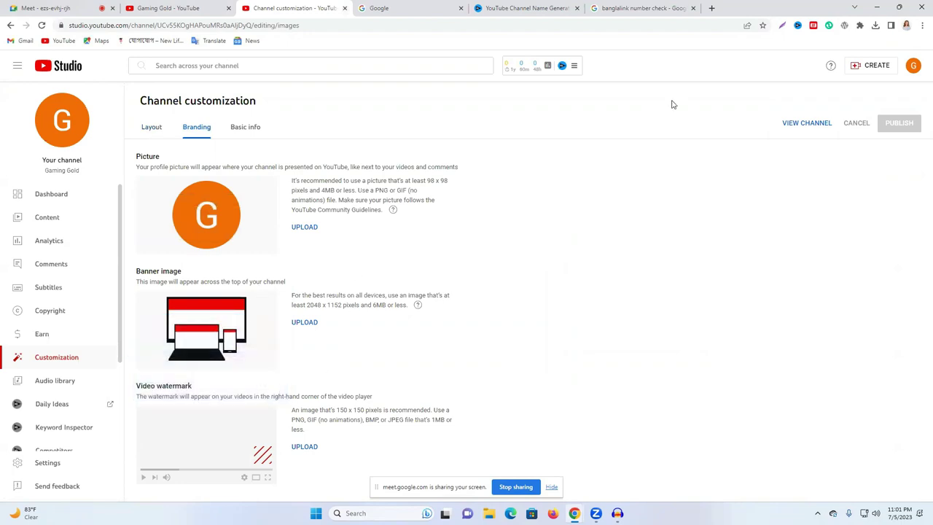
pyautogui.click(641, 8)
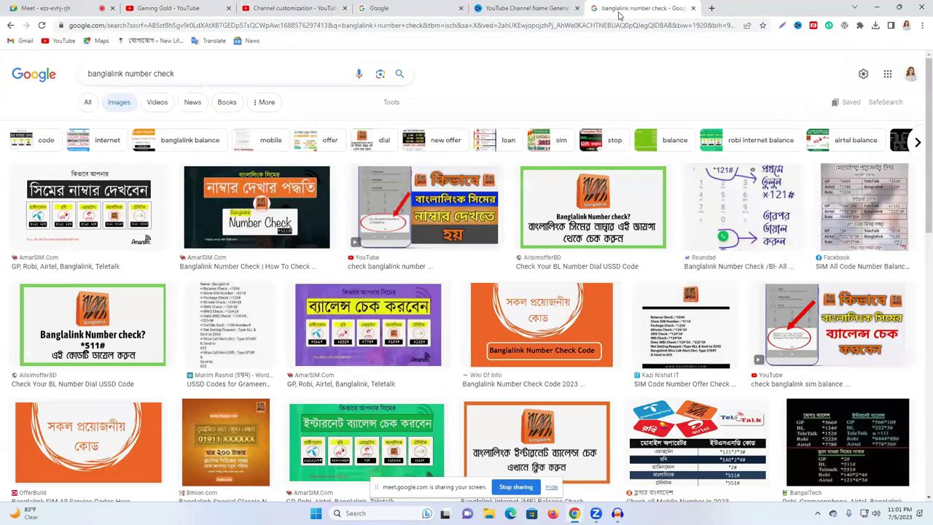
# Close the banglalink results and search Google for 'logai' in a new tab.
pyautogui.middleClick(616, 12)
pyautogui.doubleClick(595, 9)
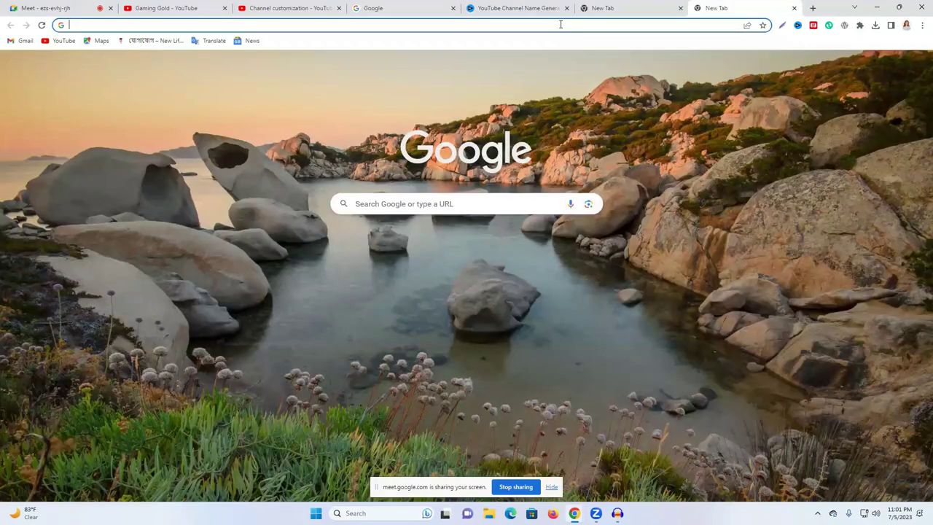
pyautogui.click(560, 24)
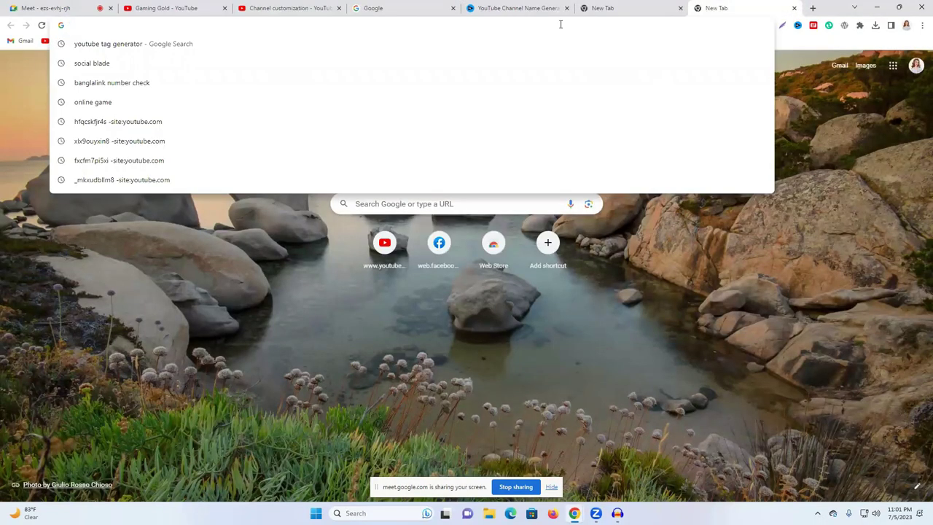
pyautogui.write('logo')
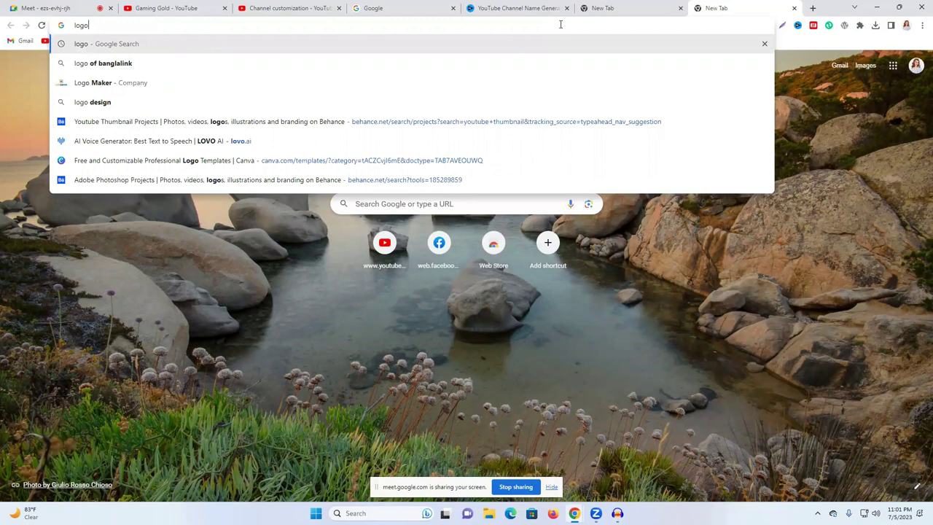
pyautogui.press('BackSpace')
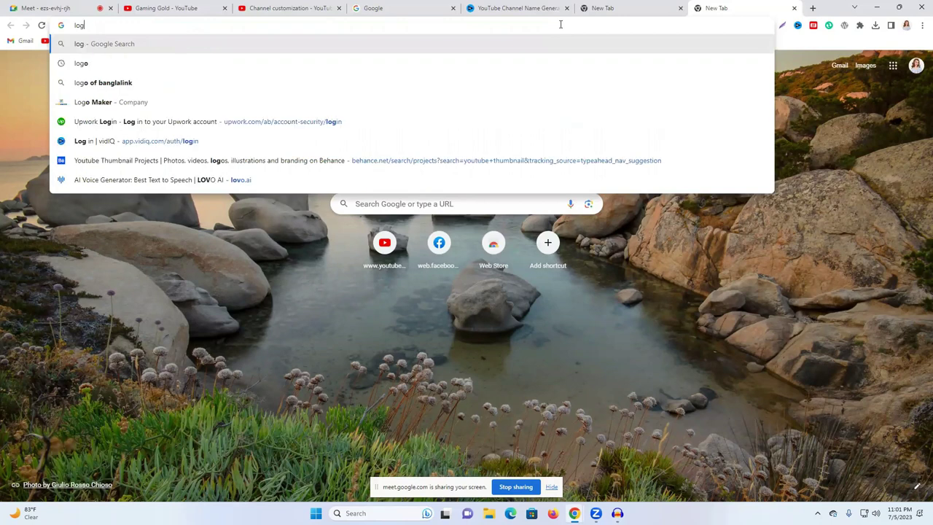
pyautogui.write('i')
pyautogui.press('BackSpace')
pyautogui.write('ai')
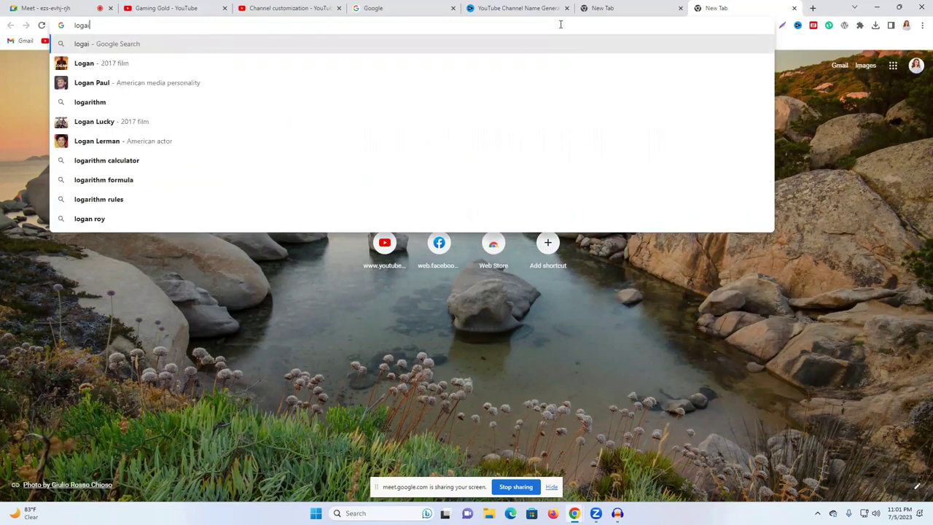
pyautogui.press('Return')
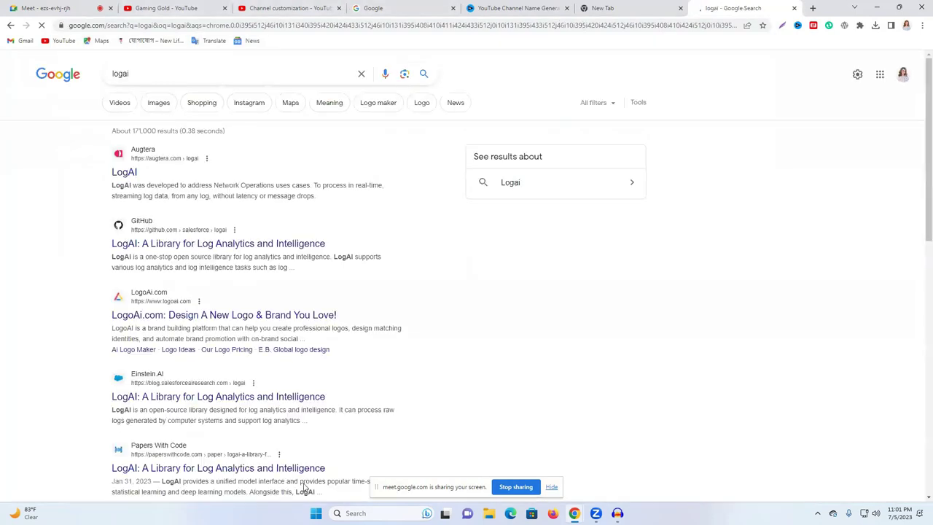
# Admit the waiting participant into the video meeting, then return to the search results.
pyautogui.click(53, 8)
pyautogui.click(874, 218)
pyautogui.click(740, 7)
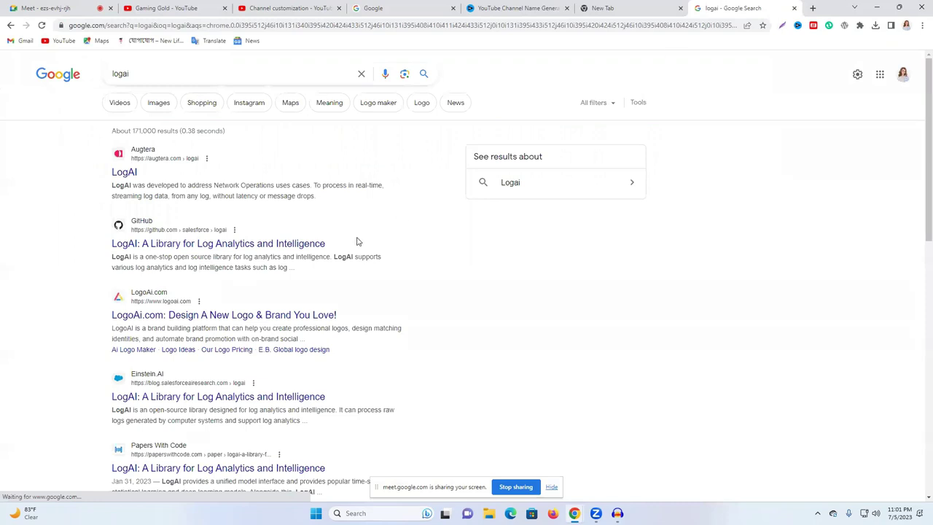
# Check the first LogAI result, then open the LogoAi.com logo design site instead.
pyautogui.click(121, 173)
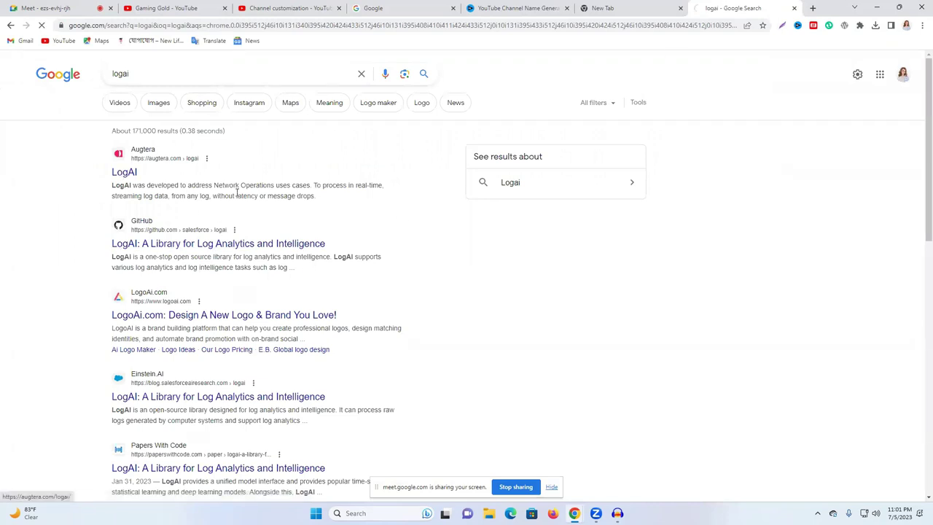
pyautogui.scroll(-6, 342, 244)
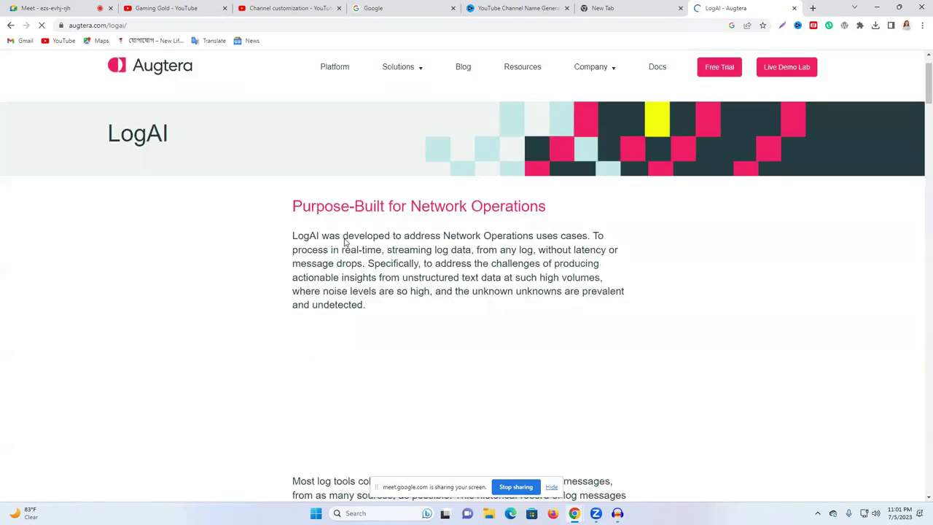
pyautogui.click(10, 25)
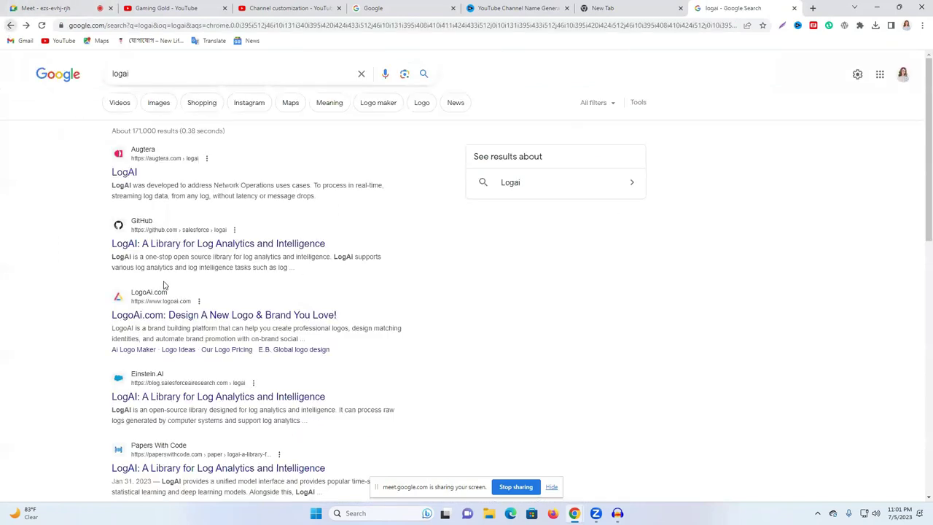
pyautogui.click(158, 314)
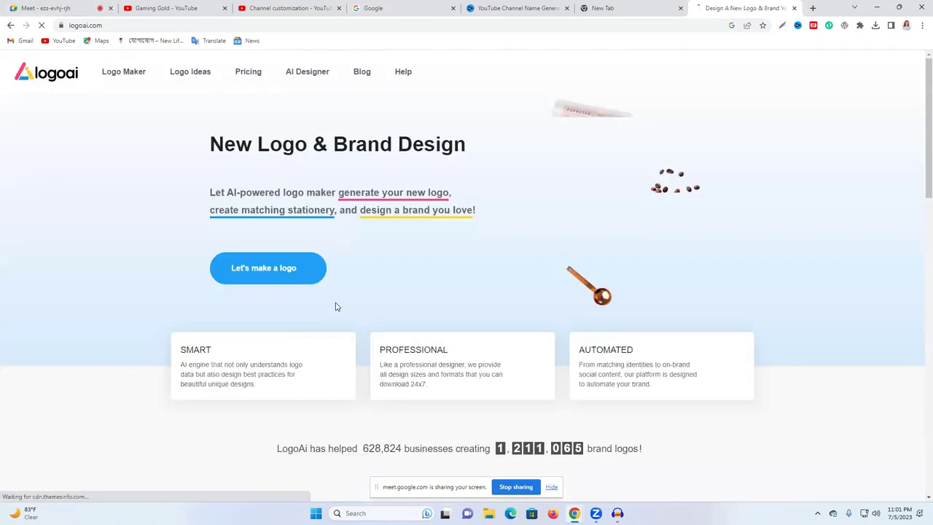
# Start a new LogoAI logo named 'Gaming Gold'.
pyautogui.scroll(-2, 341, 302)
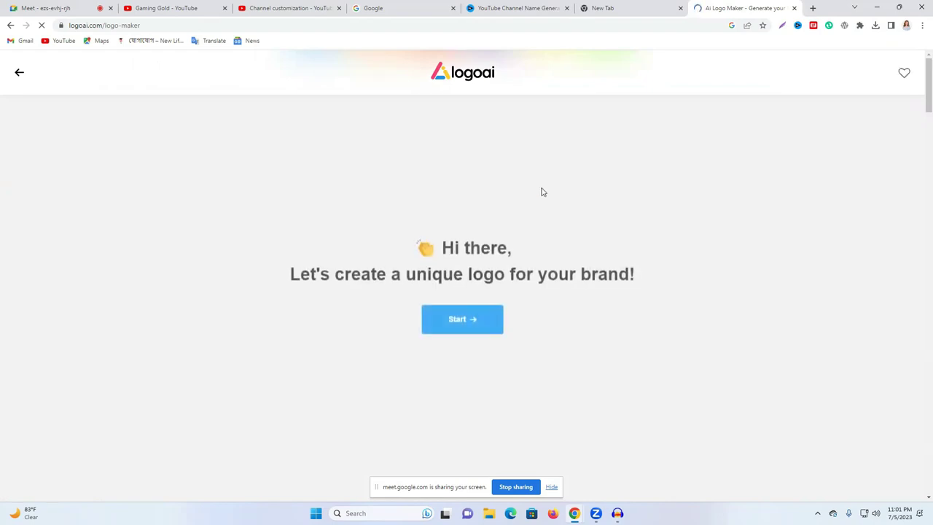
pyautogui.click(469, 327)
pyautogui.click(189, 205)
pyautogui.rightClick(186, 212)
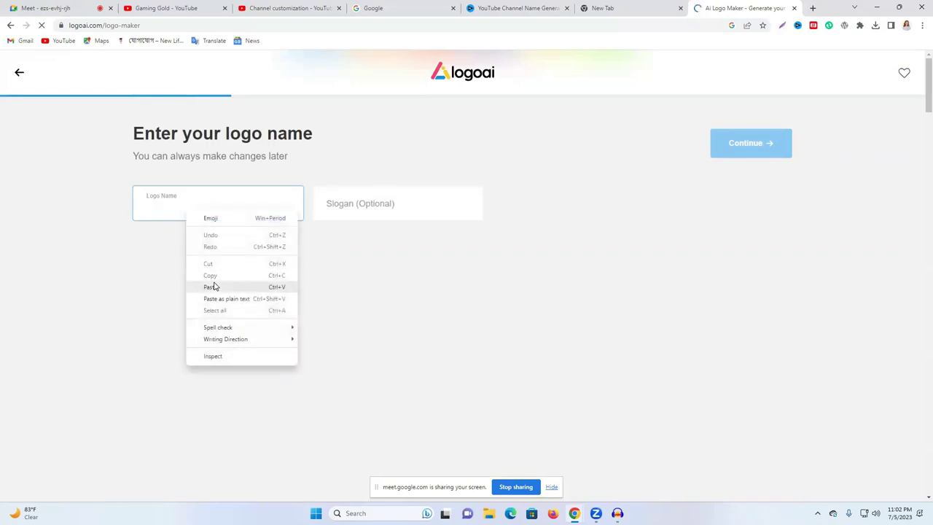
pyautogui.click(214, 286)
pyautogui.click(390, 201)
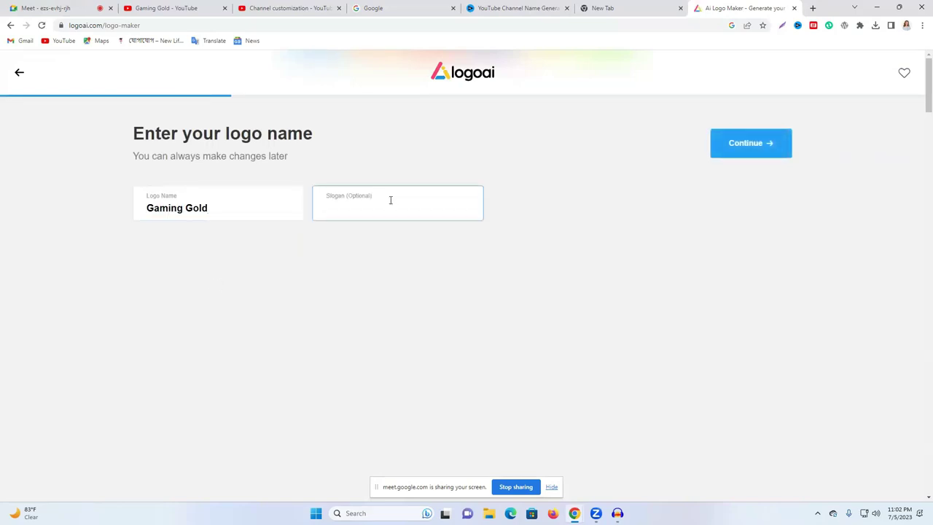
pyautogui.click(758, 146)
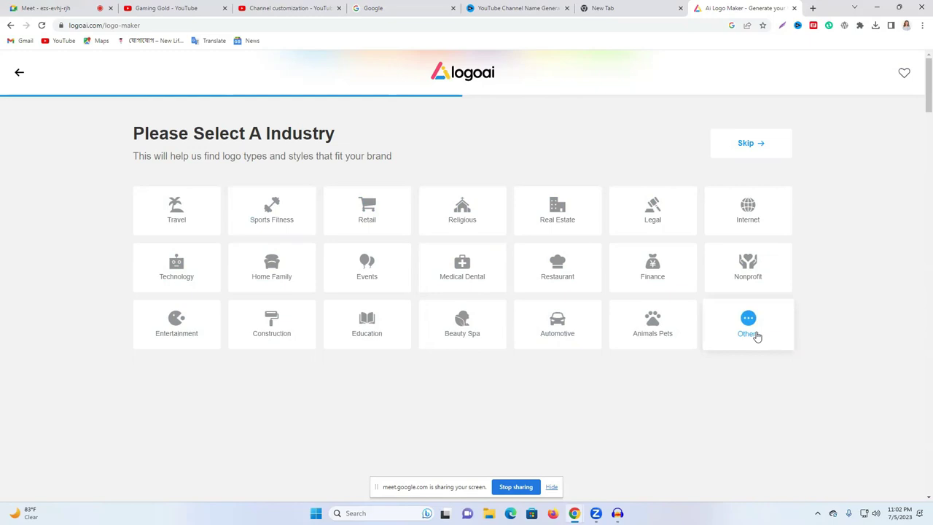
# Choose the Others industry and the Contrast colour scheme.
pyautogui.click(760, 329)
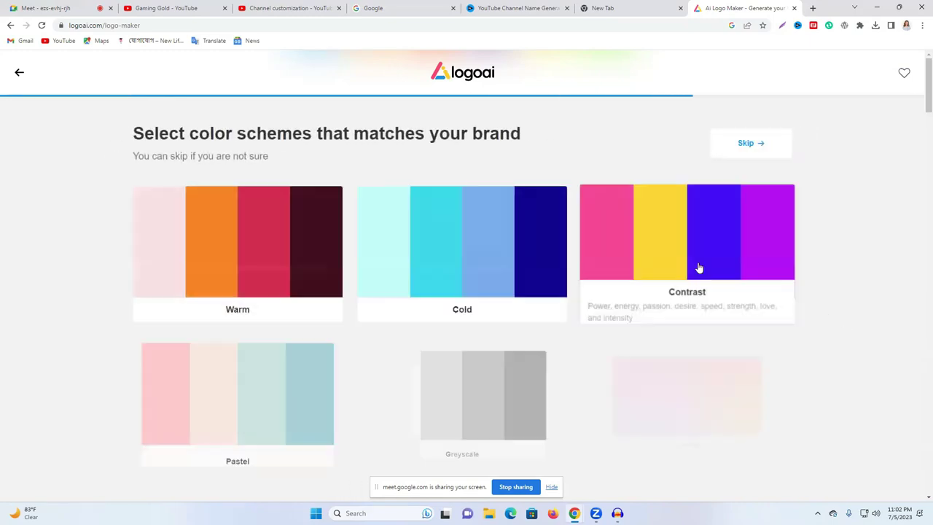
pyautogui.click(664, 240)
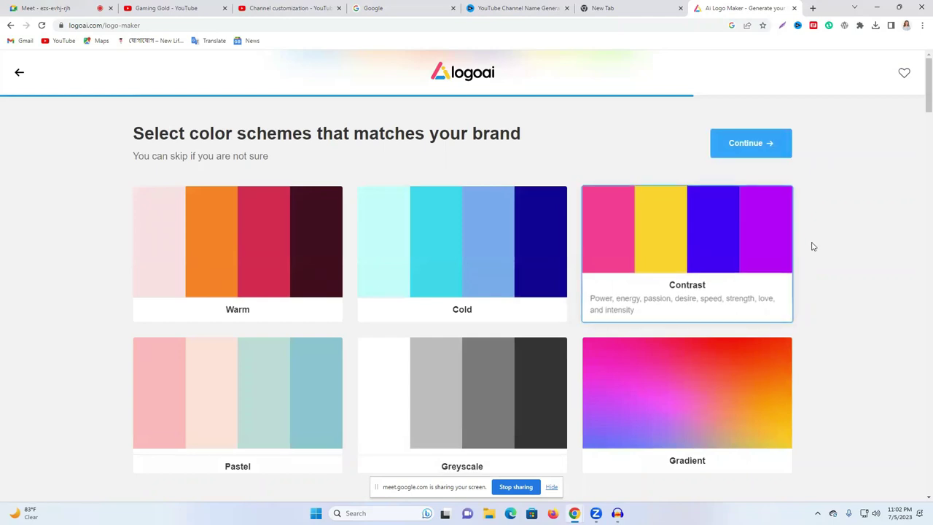
pyautogui.click(754, 142)
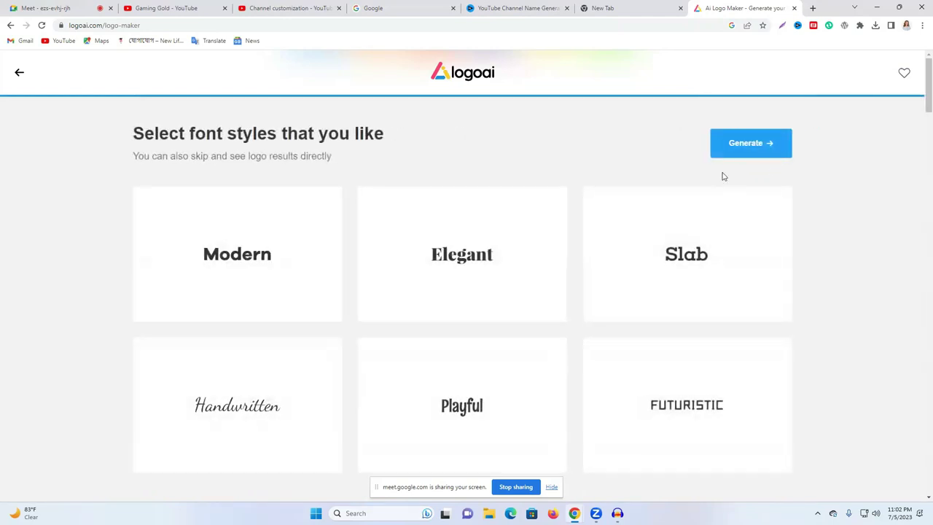
# Browse the font styles Modern, Elegant, Slab, Handwritten, Playful and Futuristic for Gaming Gold.
pyautogui.scroll(-1, 918, 266)
pyautogui.scroll(-7, 853, 262)
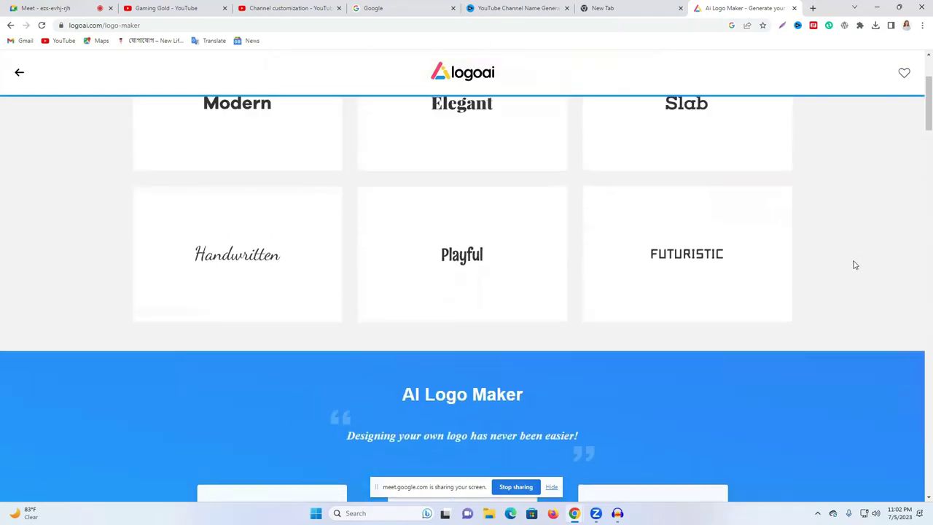
pyautogui.scroll(-5, 854, 264)
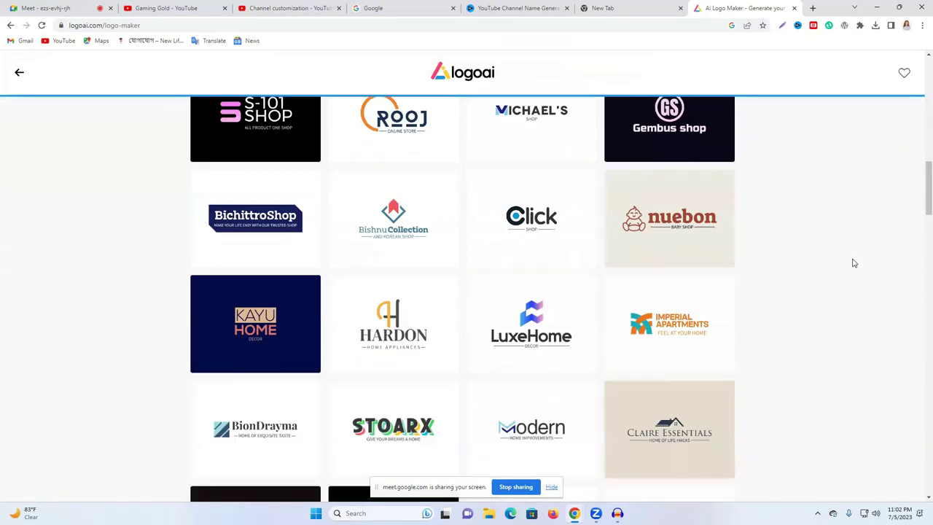
pyautogui.scroll(12, 852, 261)
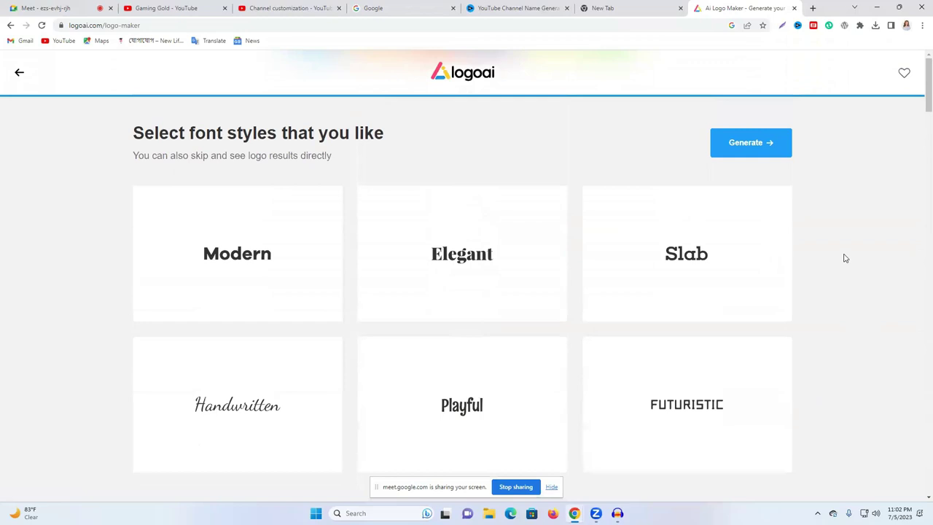
pyautogui.scroll(-8, 681, 206)
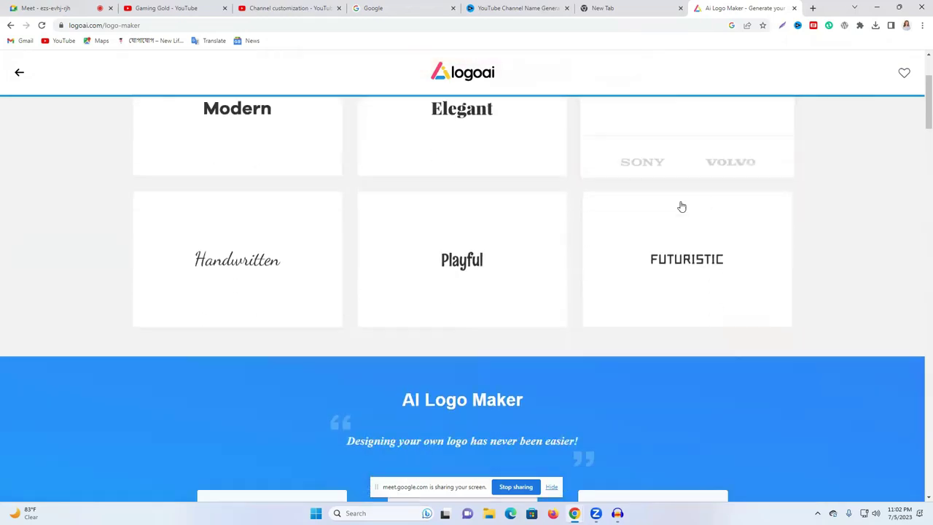
pyautogui.scroll(6, 668, 211)
pyautogui.moveTo(722, 225)
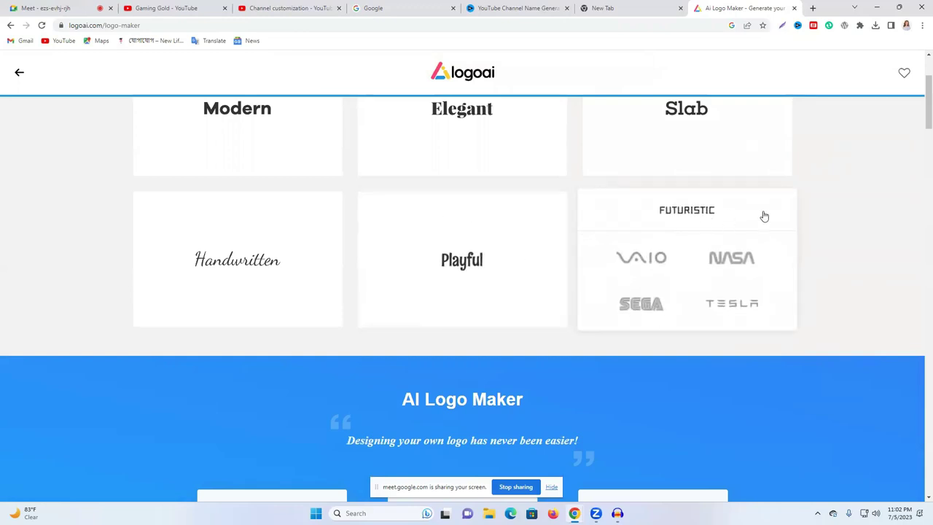
pyautogui.scroll(2, 787, 208)
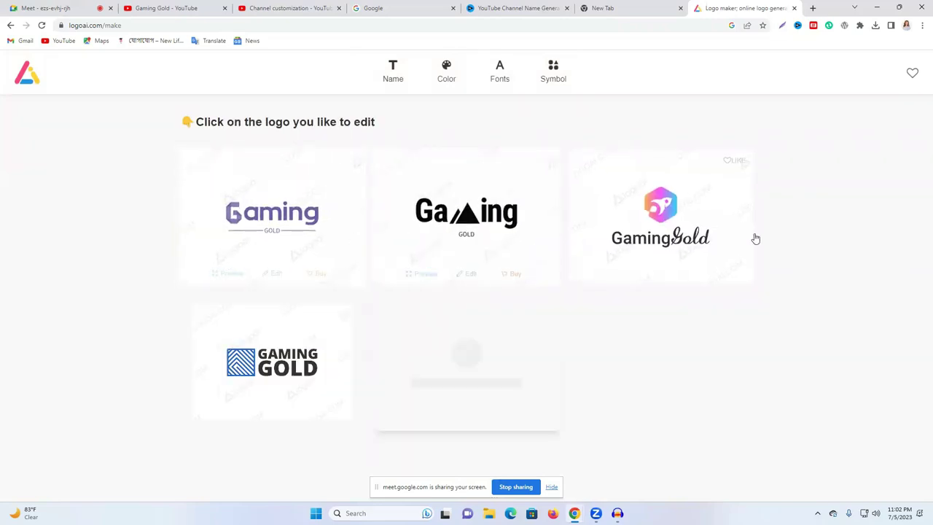
# Scroll the generated Gaming Gold logos and load more with 'See More Logos >>'.
pyautogui.scroll(-2, 773, 232)
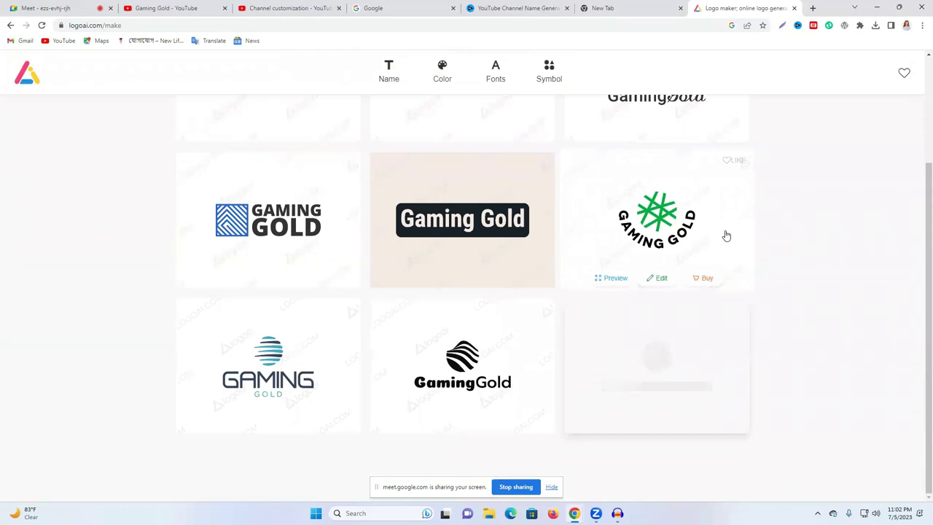
pyautogui.scroll(-2, 725, 235)
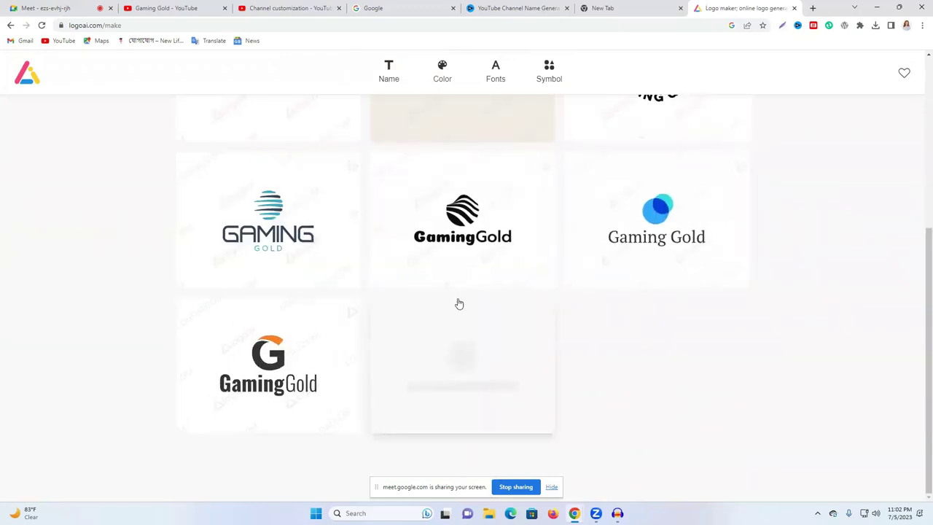
pyautogui.scroll(-2, 778, 294)
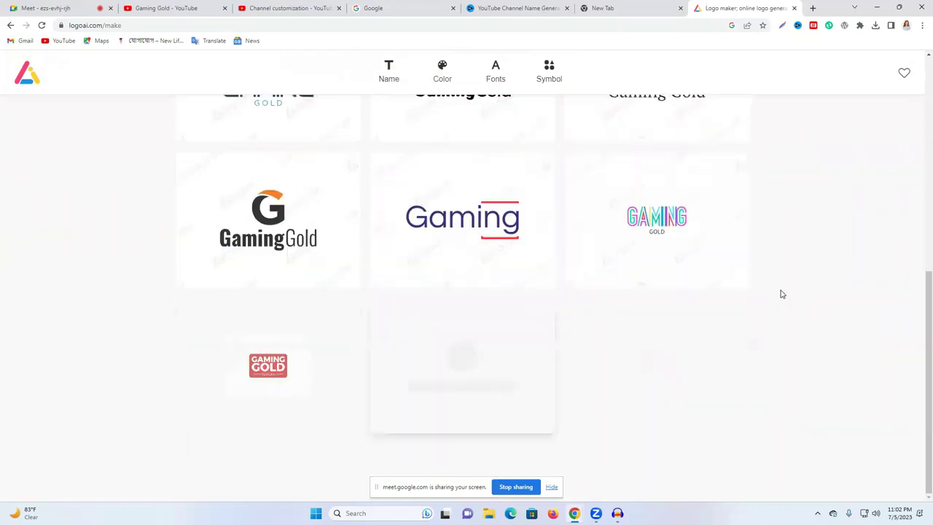
pyautogui.scroll(-2, 782, 293)
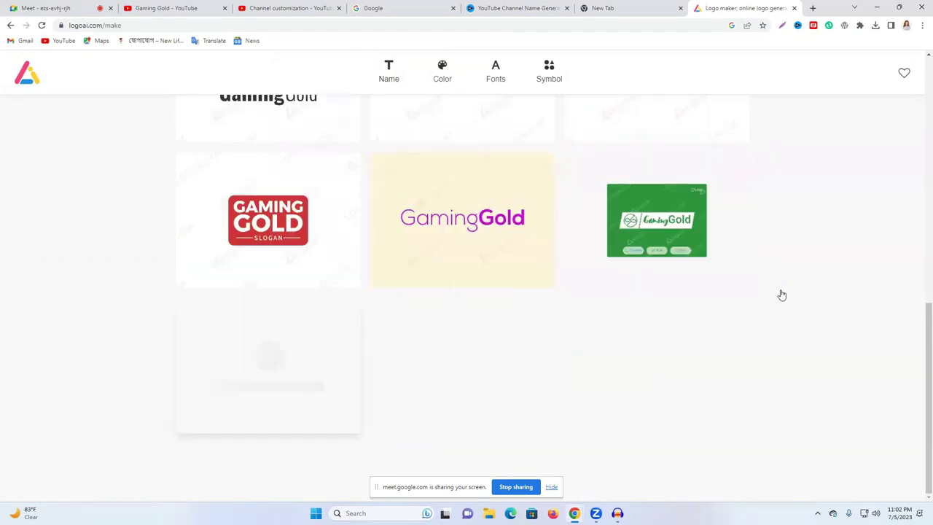
pyautogui.scroll(-2, 458, 339)
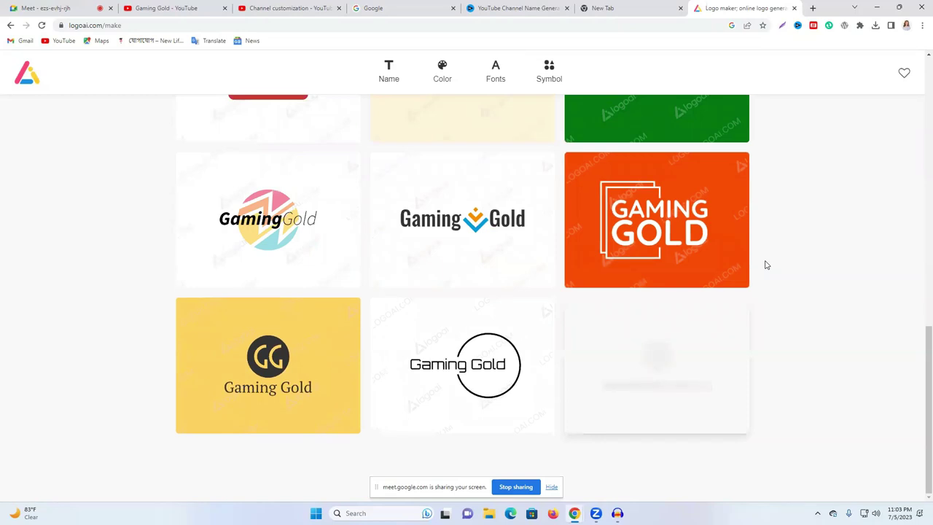
pyautogui.scroll(-2, 765, 265)
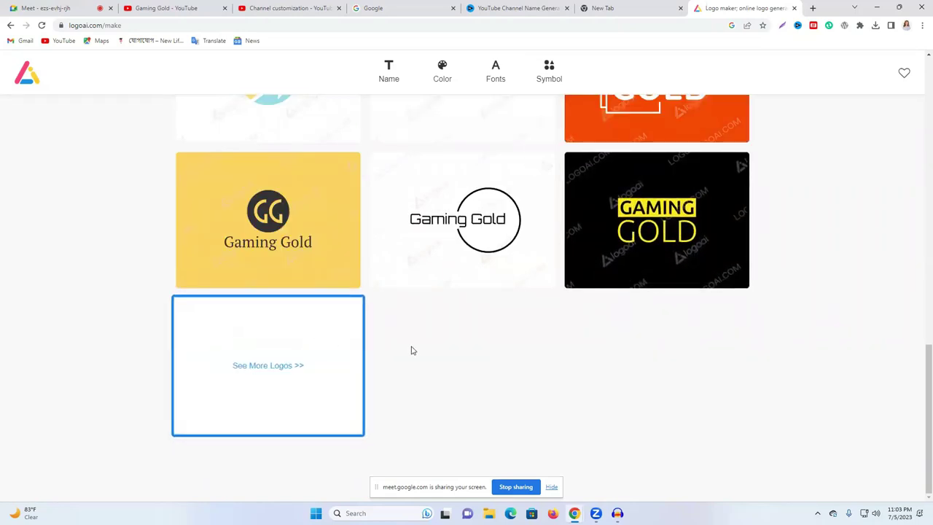
pyautogui.click(241, 366)
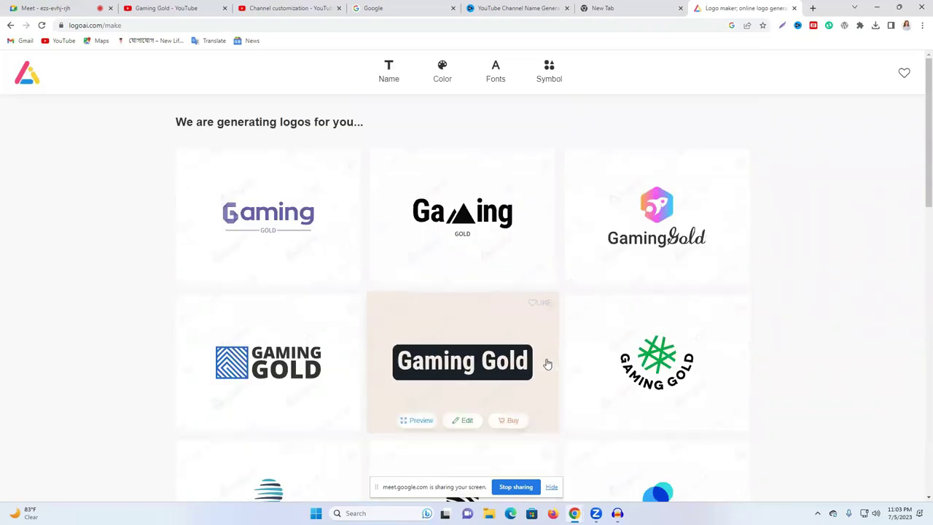
pyautogui.scroll(-5, 639, 76)
pyautogui.click(602, 8)
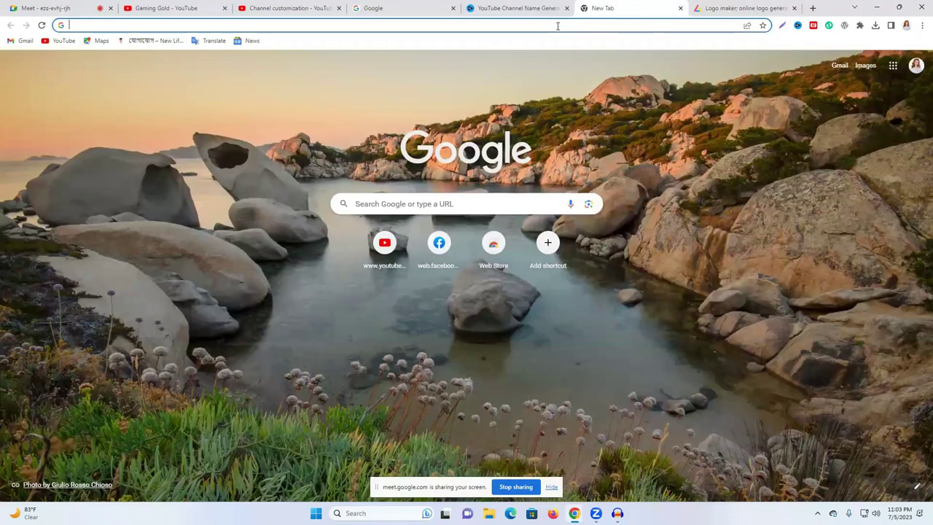
# Go to the Canva website and enter 'logo' in its design search box.
pyautogui.click(750, 7)
pyautogui.click(793, 8)
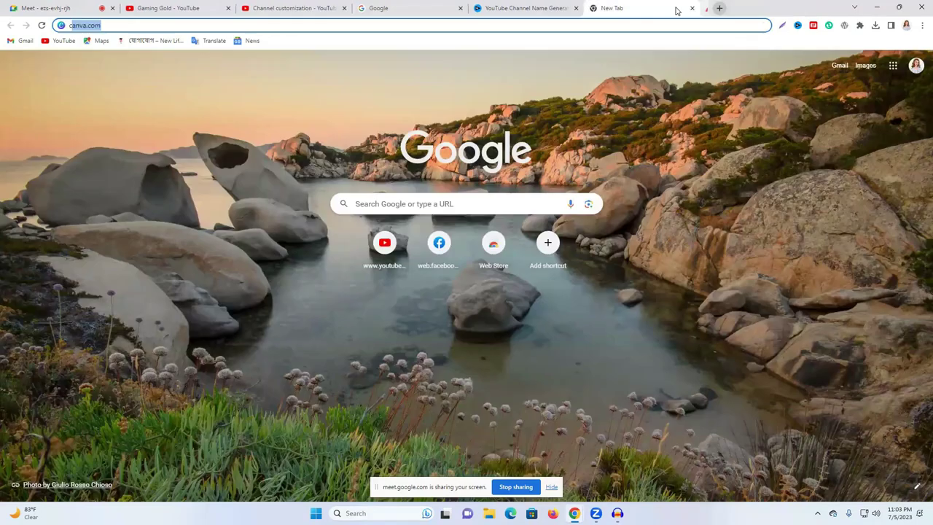
pyautogui.press('Return')
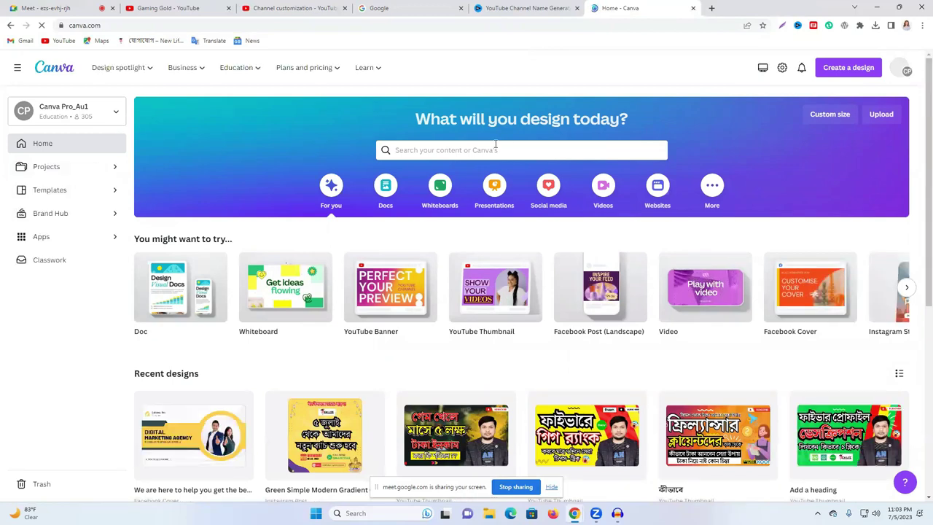
pyautogui.click(470, 150)
pyautogui.write('logo')
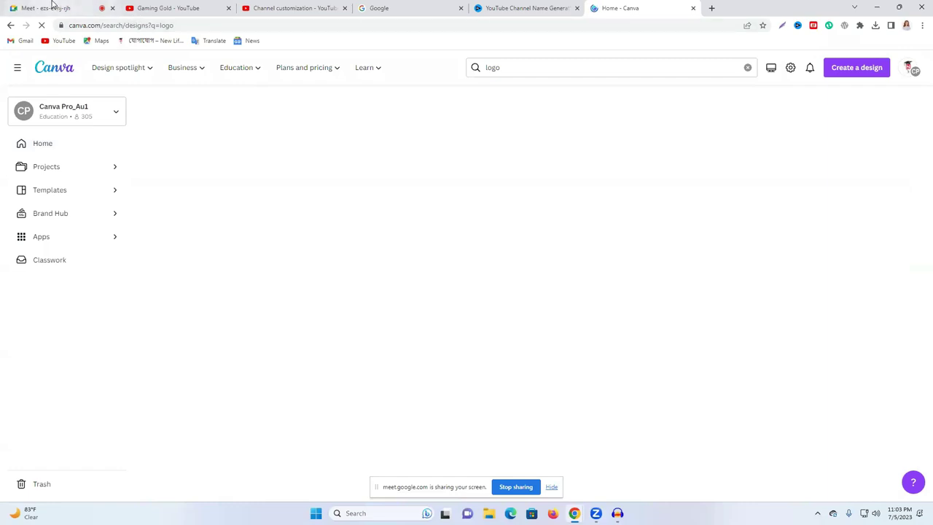
pyautogui.click(86, 5)
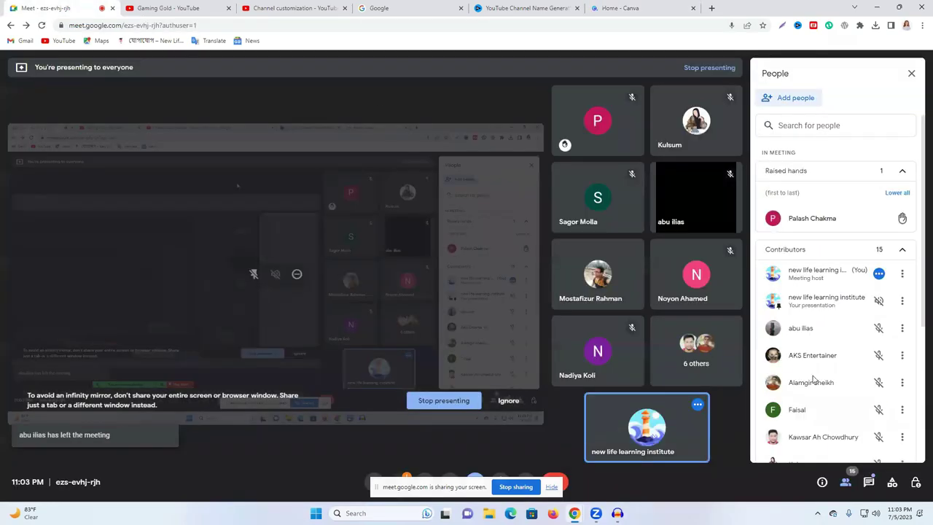
# Start a new Logo design by searching 'lo' among the Create a design types.
pyautogui.click(612, 10)
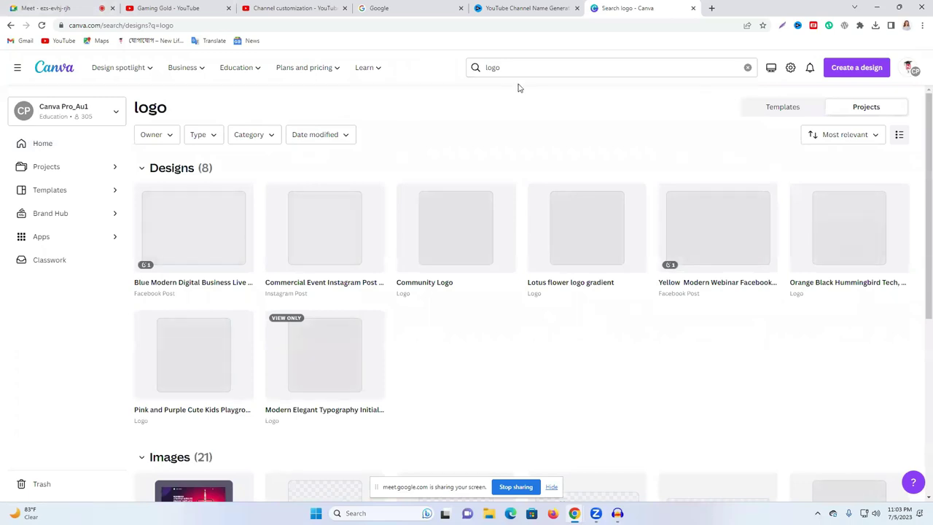
pyautogui.click(540, 67)
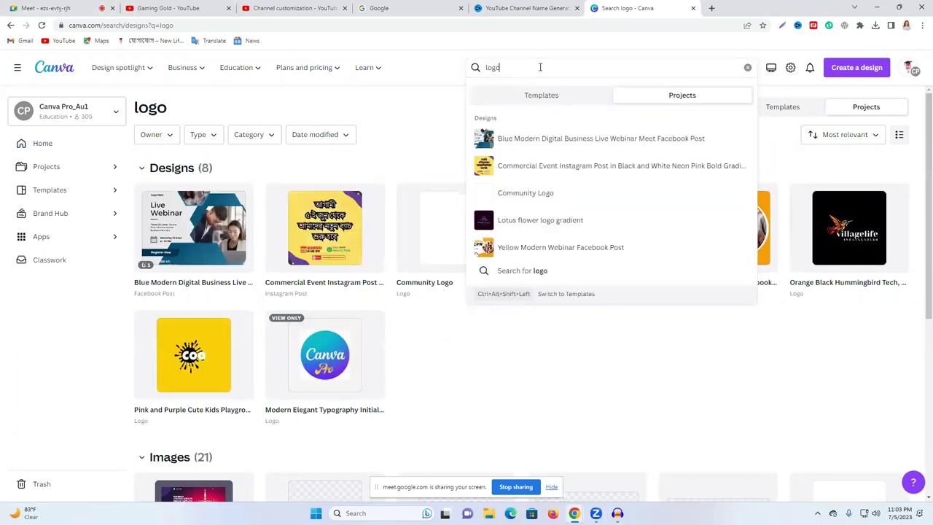
pyautogui.click(856, 67)
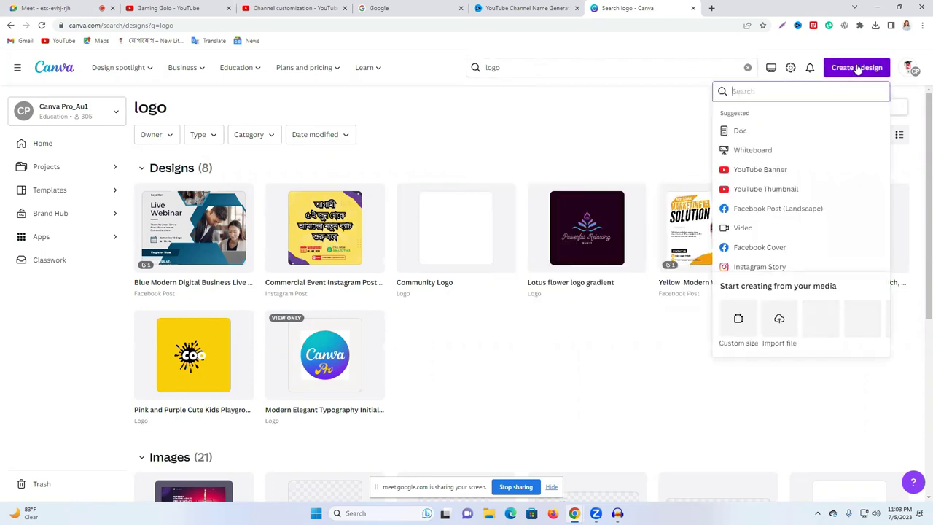
pyautogui.scroll(-3, 769, 189)
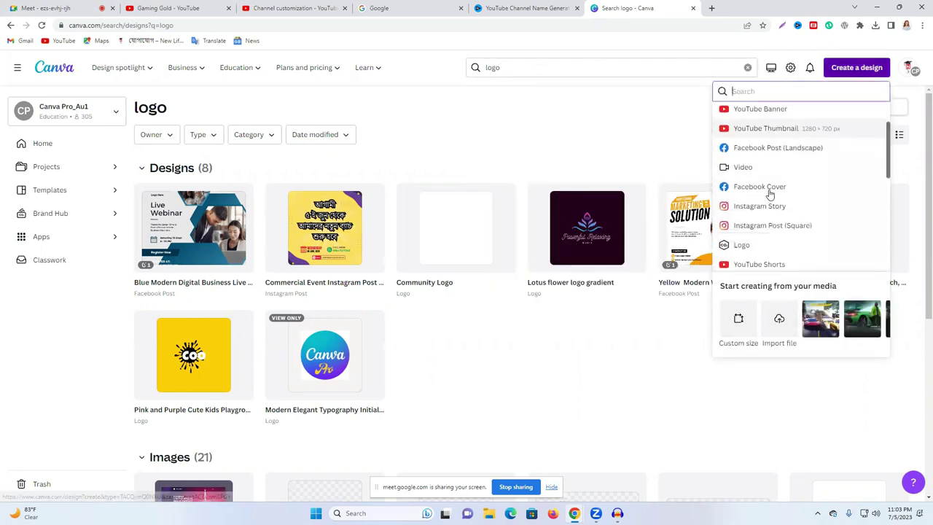
pyautogui.click(756, 91)
pyautogui.write('lo')
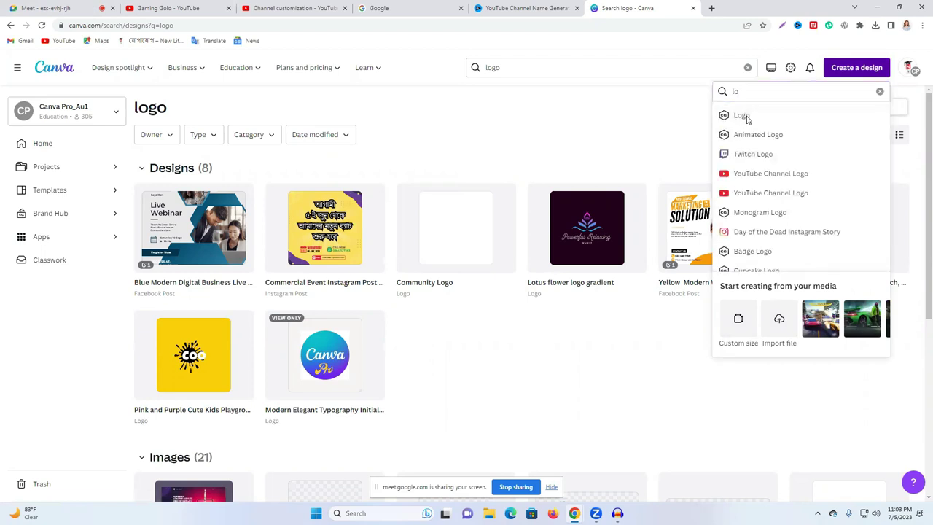
pyautogui.click(743, 115)
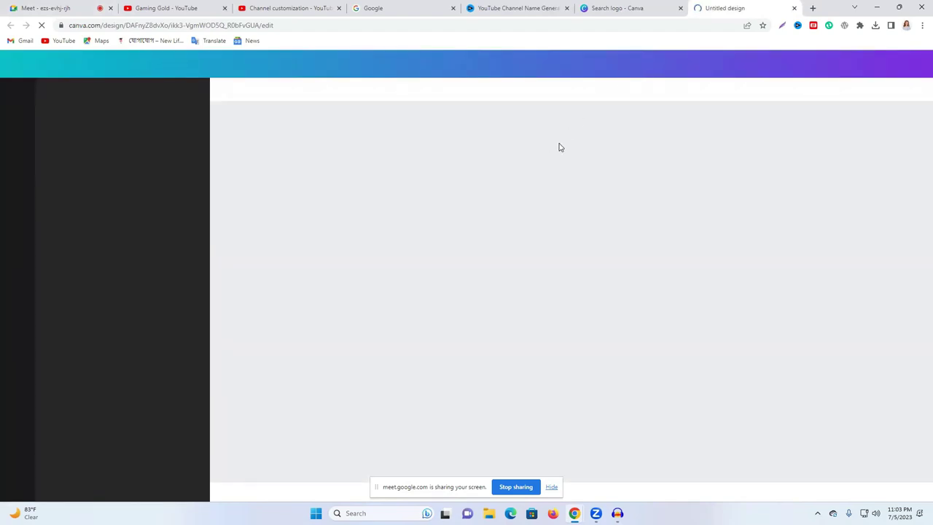
# Close the 'Search logo' tab, keeping the new blank square Logo design open.
pyautogui.click(641, 8)
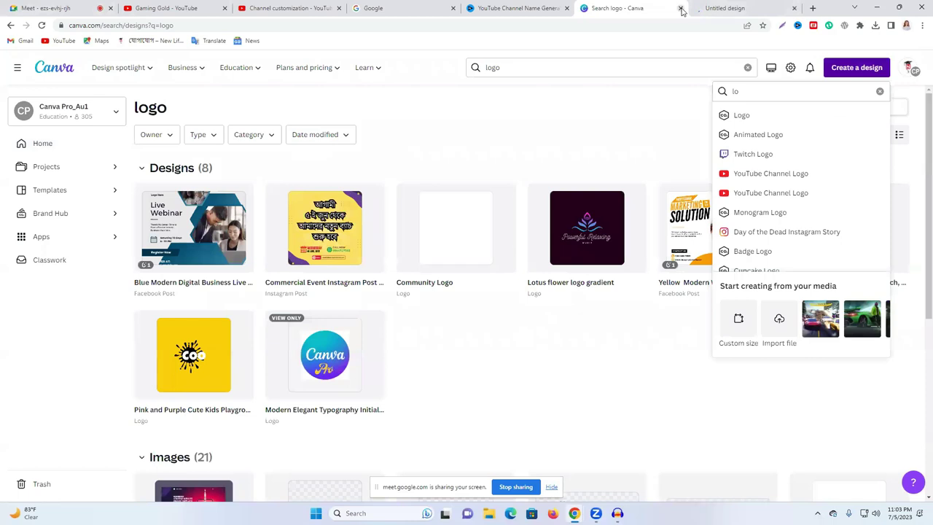
pyautogui.click(738, 321)
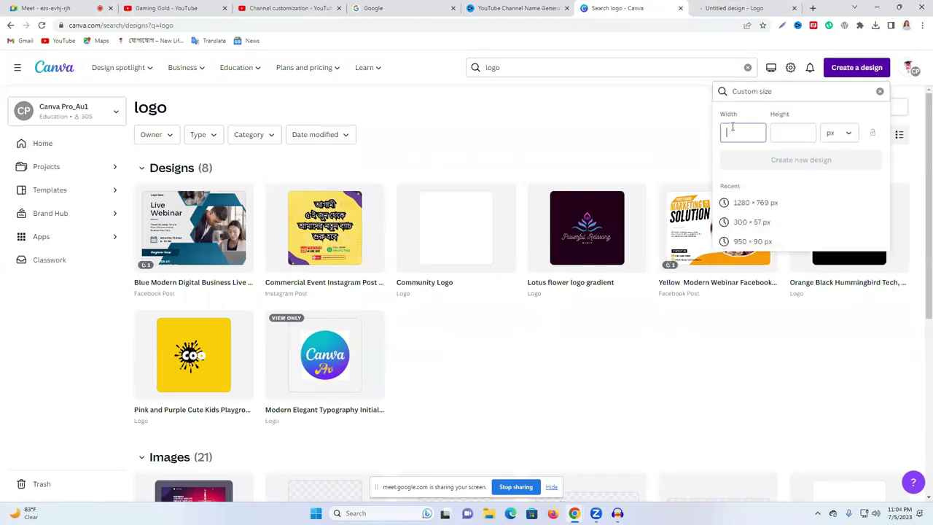
pyautogui.click(710, 8)
pyautogui.click(663, 5)
pyautogui.click(679, 8)
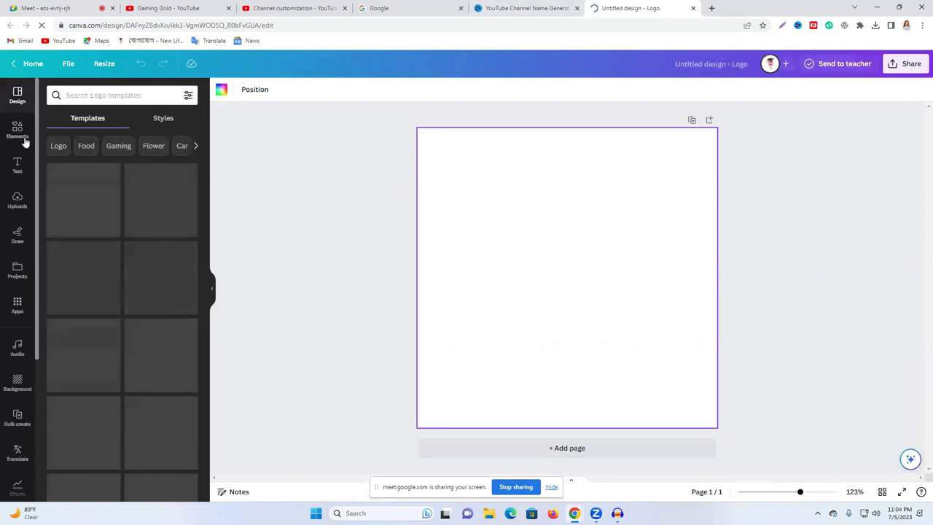
# Search the Logo templates for 'game' and apply the Borcelle esport template.
pyautogui.click(91, 95)
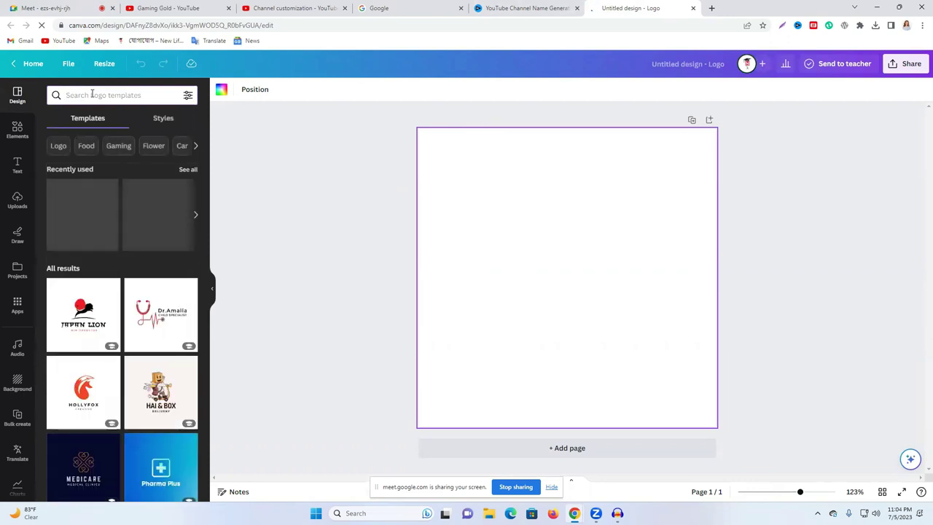
pyautogui.write('game')
pyautogui.press('Return')
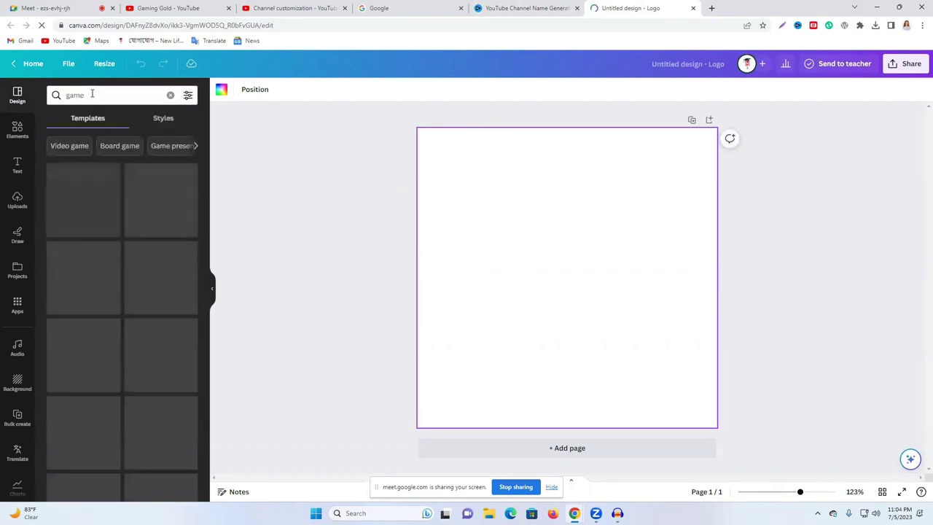
pyautogui.scroll(-3, 174, 225)
pyautogui.scroll(3, 181, 228)
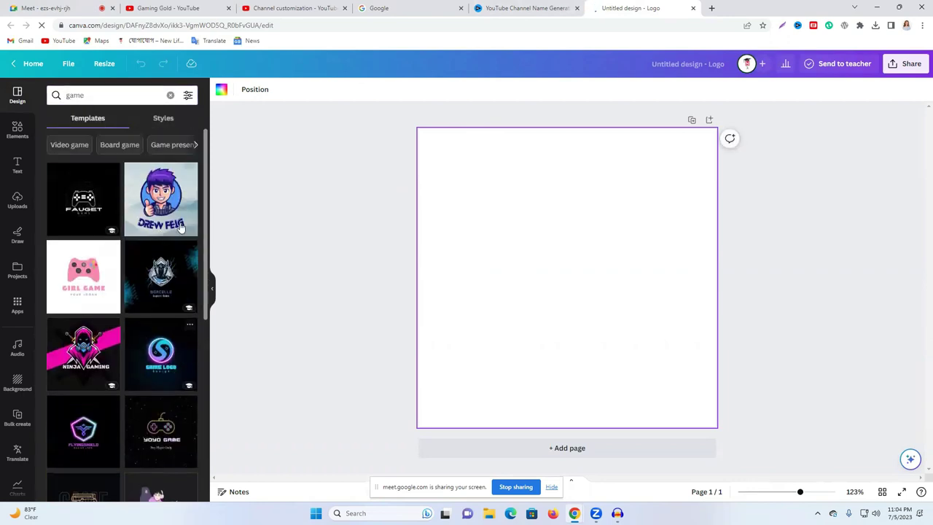
pyautogui.click(162, 281)
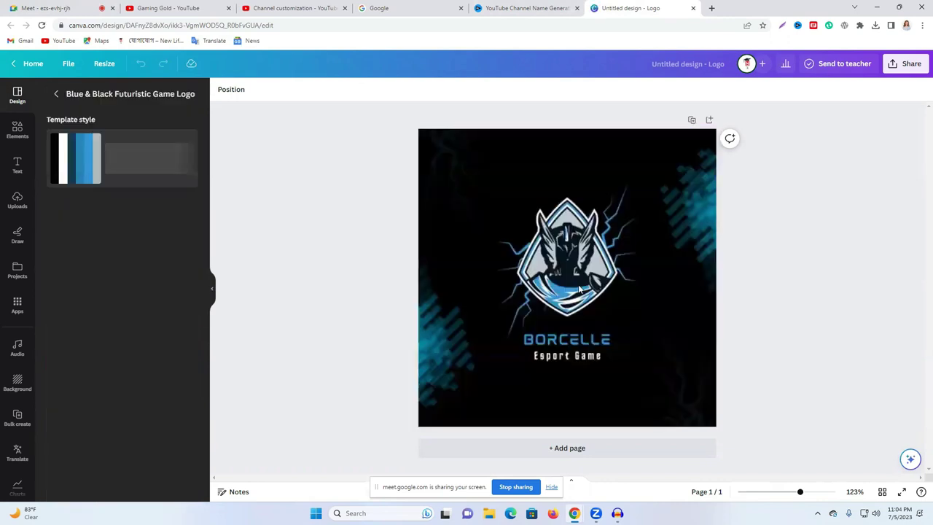
pyautogui.press('Delete')
# Retype the template's BORCELLE title as GAMING.
pyautogui.click(594, 342)
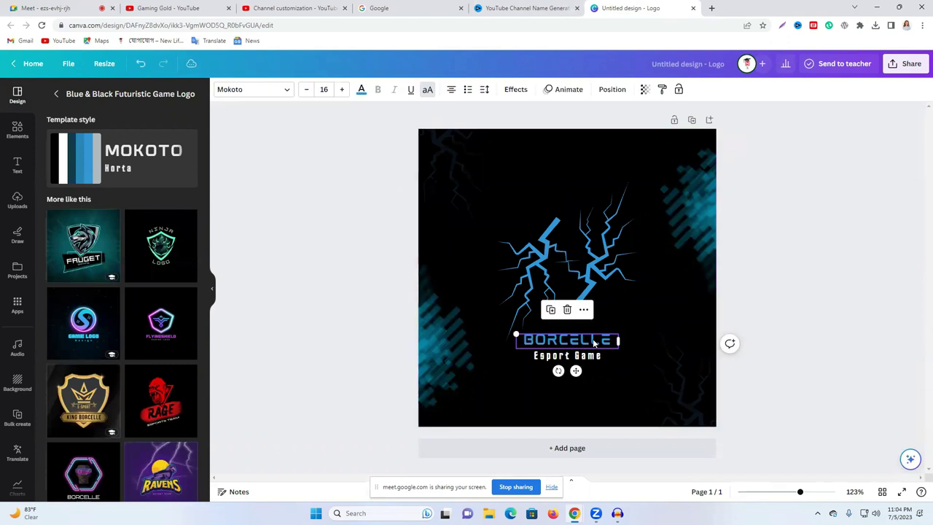
pyautogui.doubleClick(563, 343)
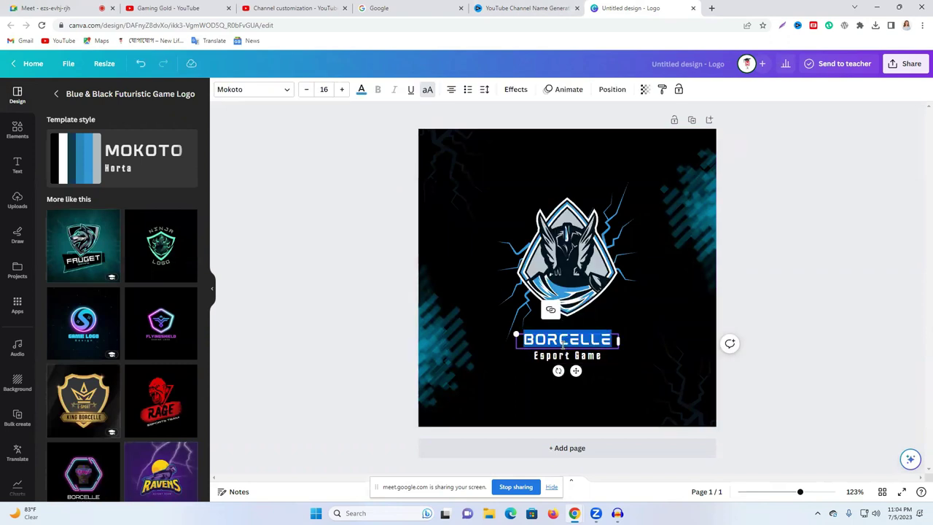
pyautogui.write('GAMING')
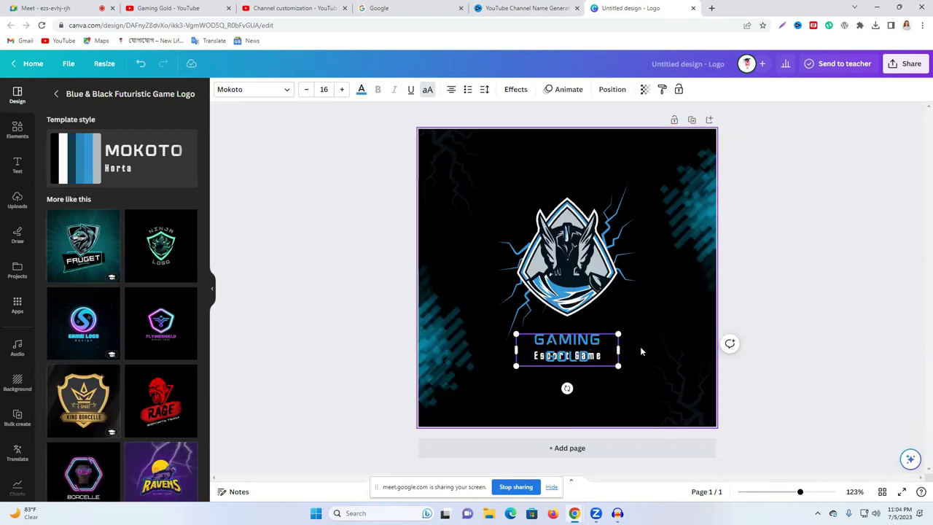
pyautogui.click(756, 290)
# Try editing the 'Esport Game' subtitle, then undo the change and deselect it.
pyautogui.click(554, 360)
pyautogui.doubleClick(545, 357)
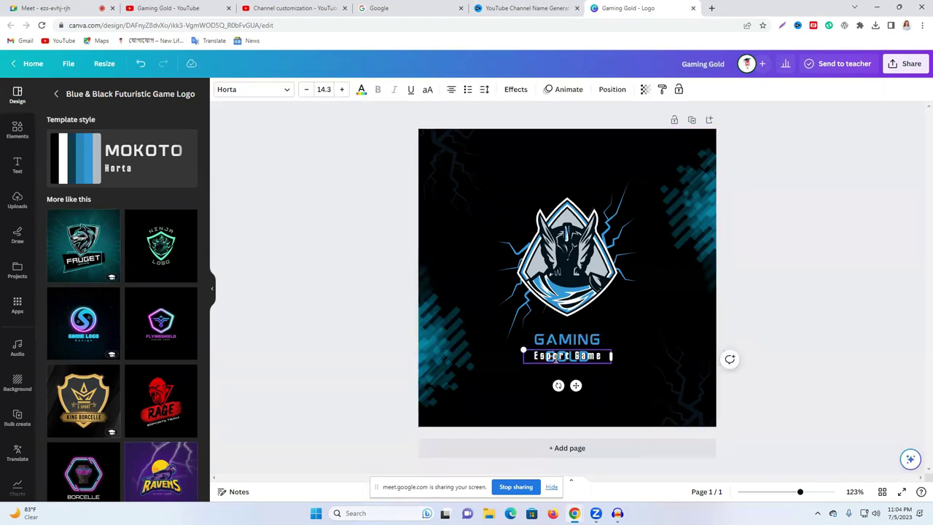
pyautogui.rightClick(541, 359)
pyautogui.click(541, 361)
pyautogui.doubleClick(550, 357)
pyautogui.rightClick(558, 359)
pyautogui.click(558, 359)
pyautogui.click(511, 362)
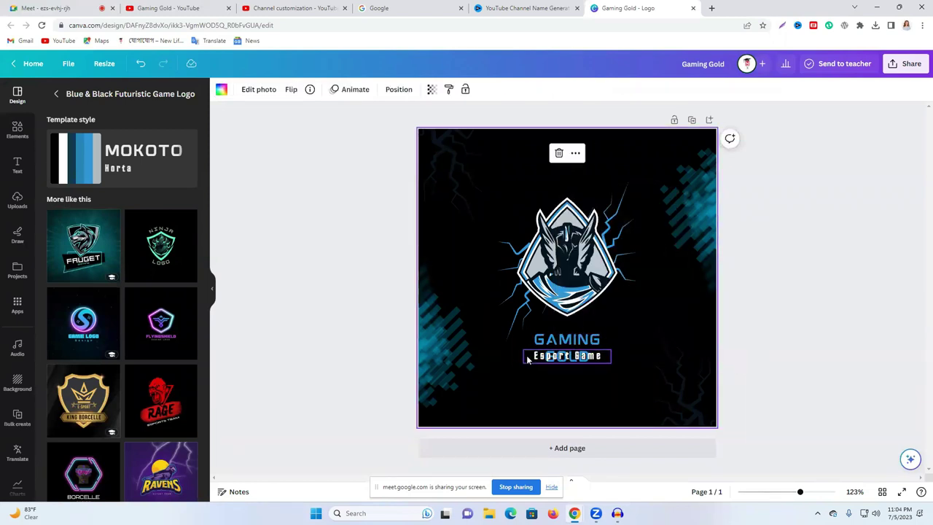
pyautogui.hotkey('ctrl', 'z')
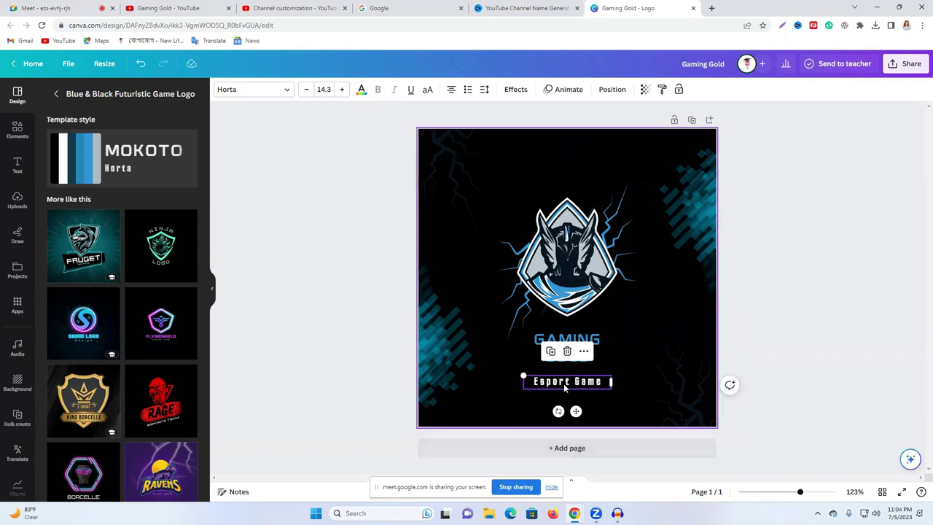
pyautogui.click(618, 346)
# Try moving 'Gold' into the subtitle line, then undo back to the GAMING GOLD title.
pyautogui.click(580, 357)
pyautogui.doubleClick(577, 357)
pyautogui.rightClick(576, 364)
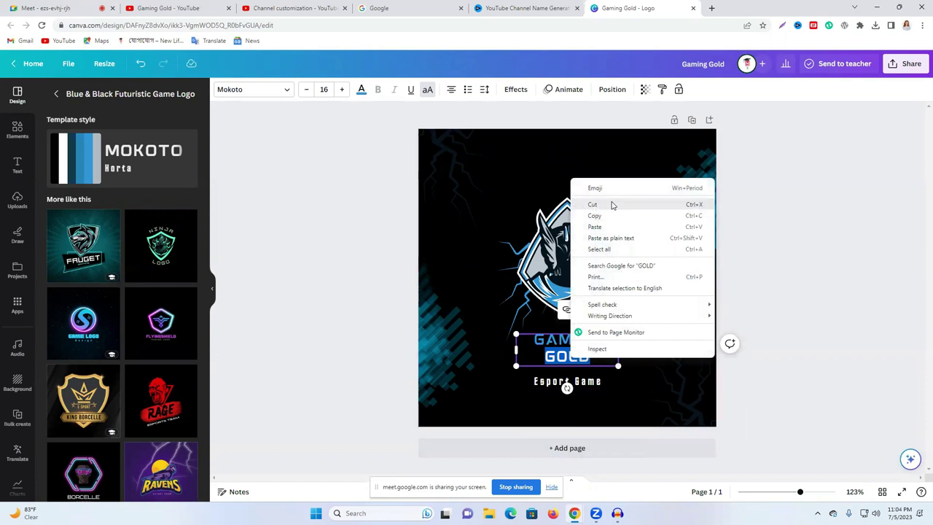
pyautogui.click(610, 202)
pyautogui.click(810, 270)
pyautogui.moveTo(566, 381); pyautogui.dragTo(566, 356)
pyautogui.tripleClick(566, 356)
pyautogui.hotkey('ctrl', 'v')
pyautogui.click(821, 300)
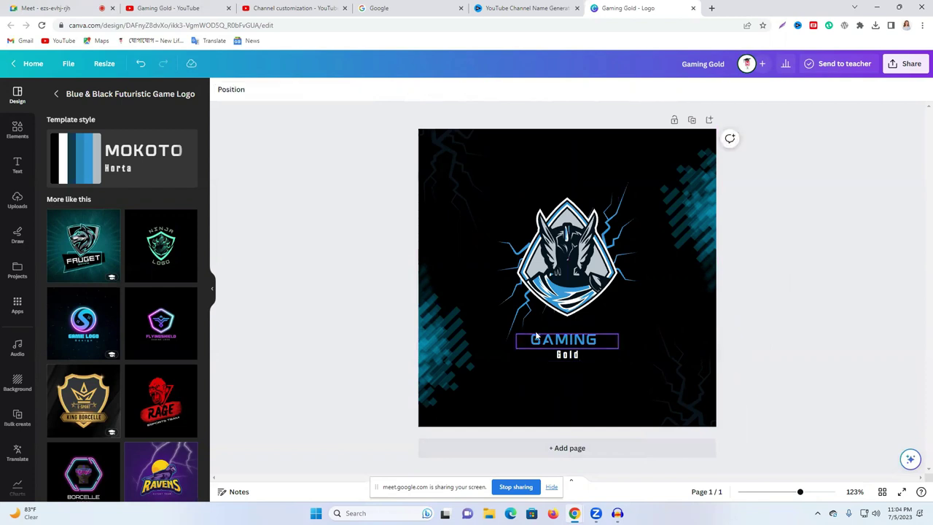
pyautogui.click(602, 339)
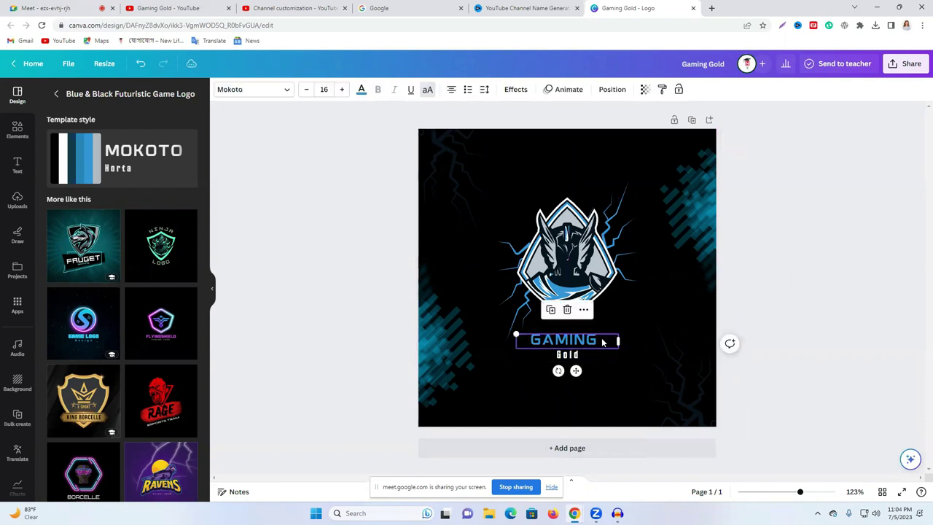
pyautogui.click(140, 64)
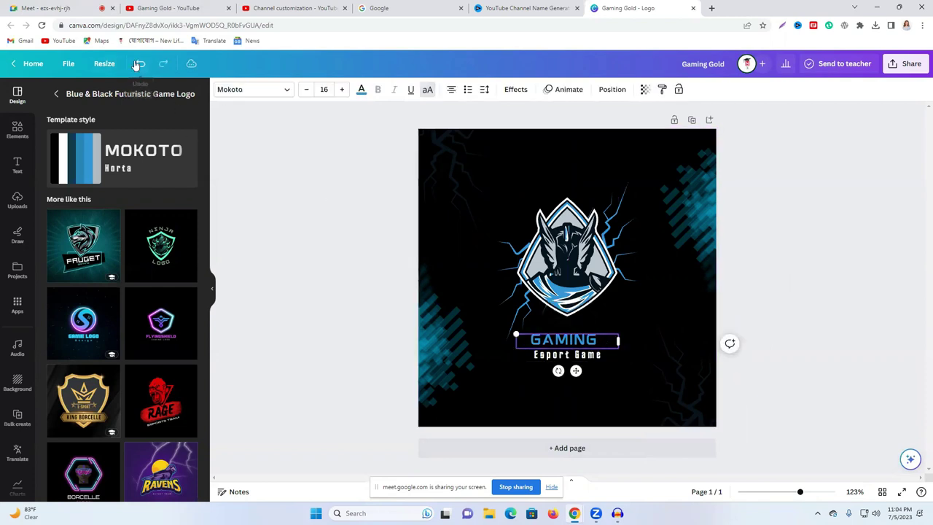
pyautogui.click(140, 64)
pyautogui.click(140, 64)
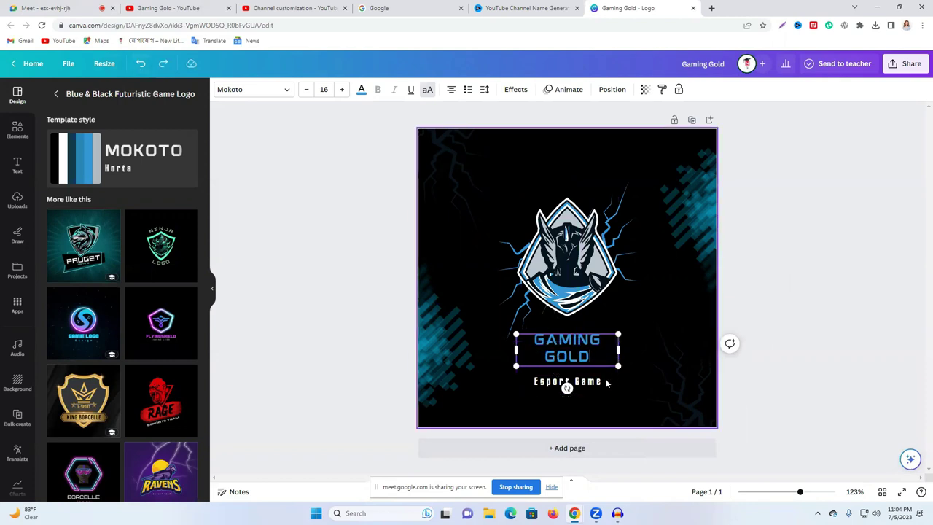
# Delete the 'Esport Game' subtitle and widen the title so GAMING GOLD fits one line.
pyautogui.click(569, 382)
pyautogui.press('Delete')
pyautogui.click(583, 344)
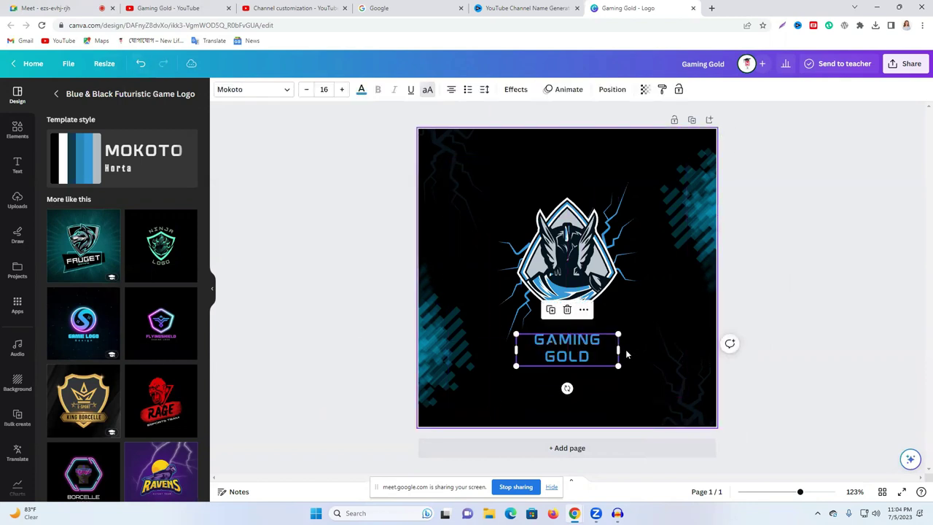
pyautogui.moveTo(620, 349); pyautogui.dragTo(665, 340)
pyautogui.moveTo(605, 338); pyautogui.dragTo(599, 337)
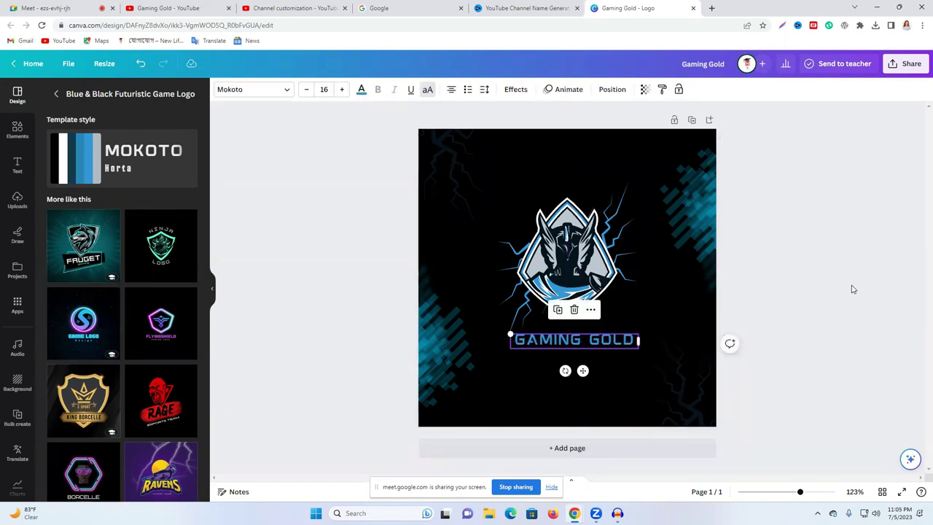
pyautogui.click(822, 282)
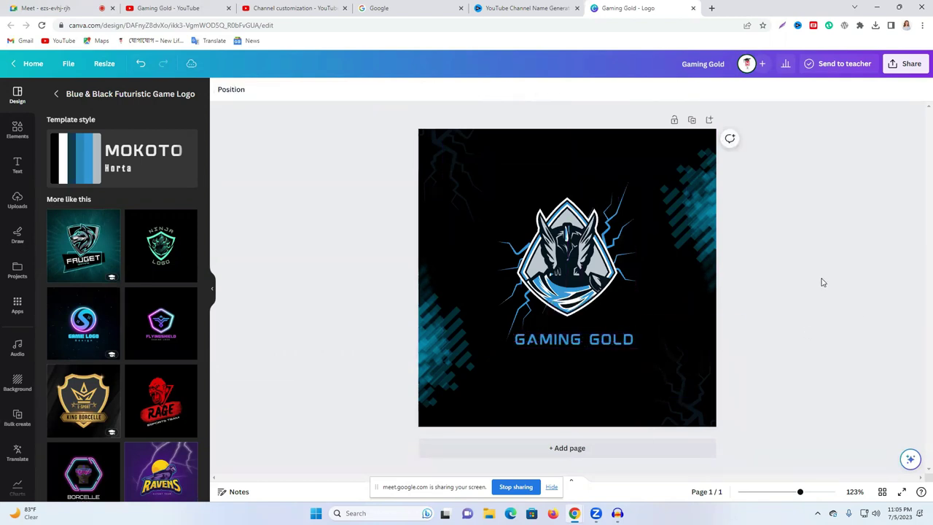
# Centre the GAMING GOLD title horizontally on the page under the emblem.
pyautogui.click(597, 338)
pyautogui.click(811, 262)
pyautogui.moveTo(627, 339); pyautogui.dragTo(620, 340)
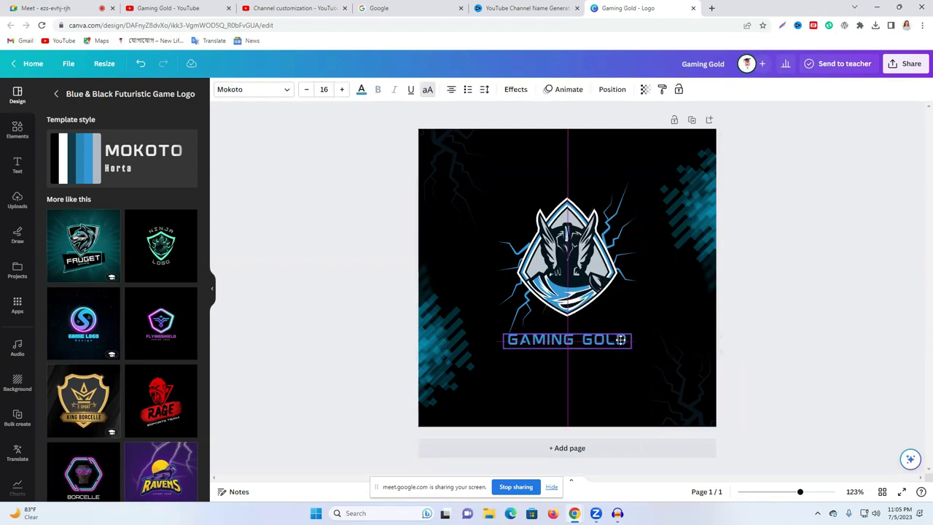
pyautogui.click(768, 272)
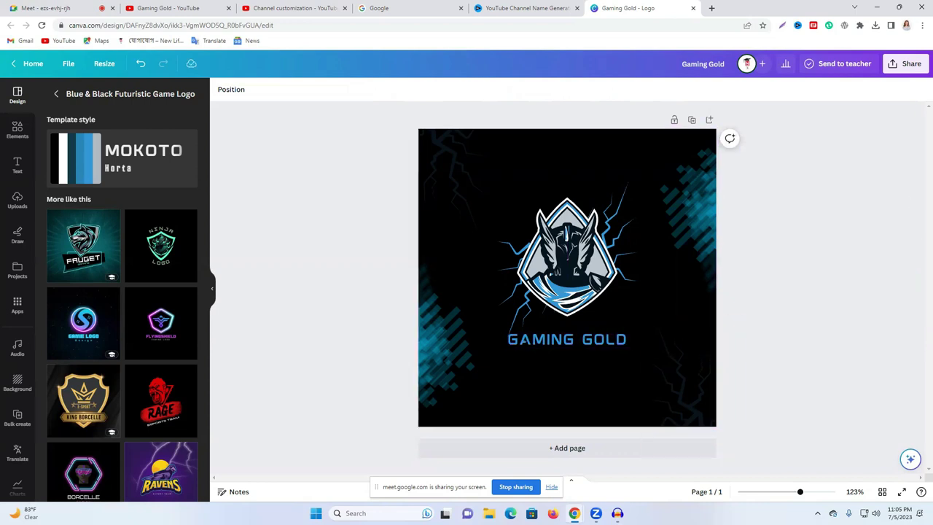
# Browse the template group, then go back to the 'game' template results.
pyautogui.scroll(-4, 95, 348)
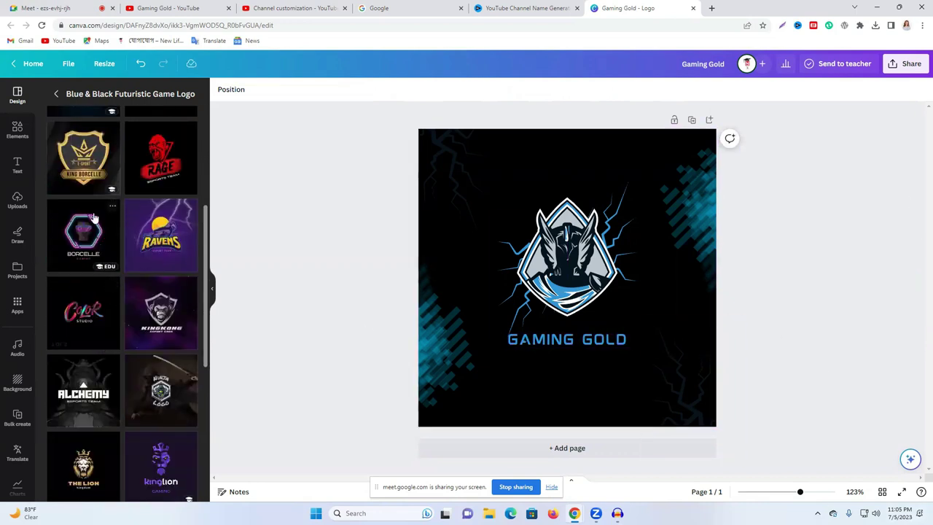
pyautogui.scroll(-2, 93, 243)
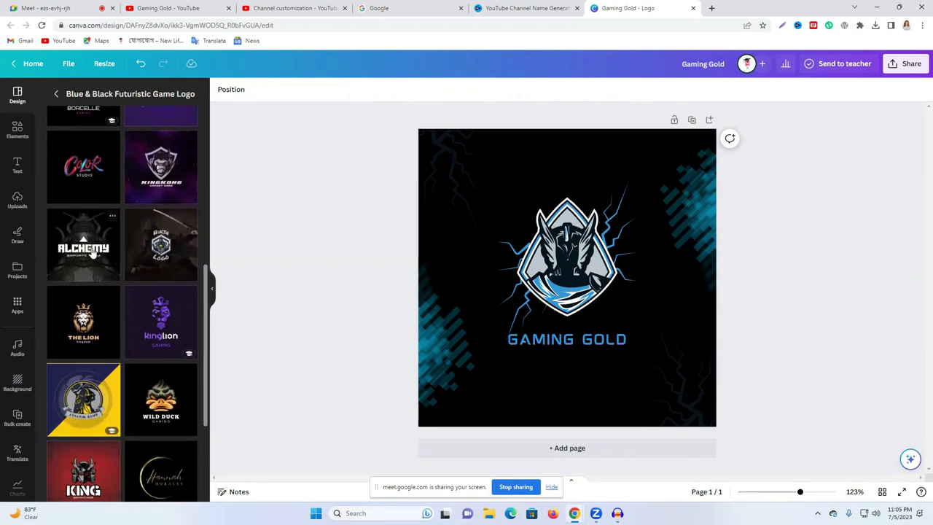
pyautogui.scroll(-3, 109, 262)
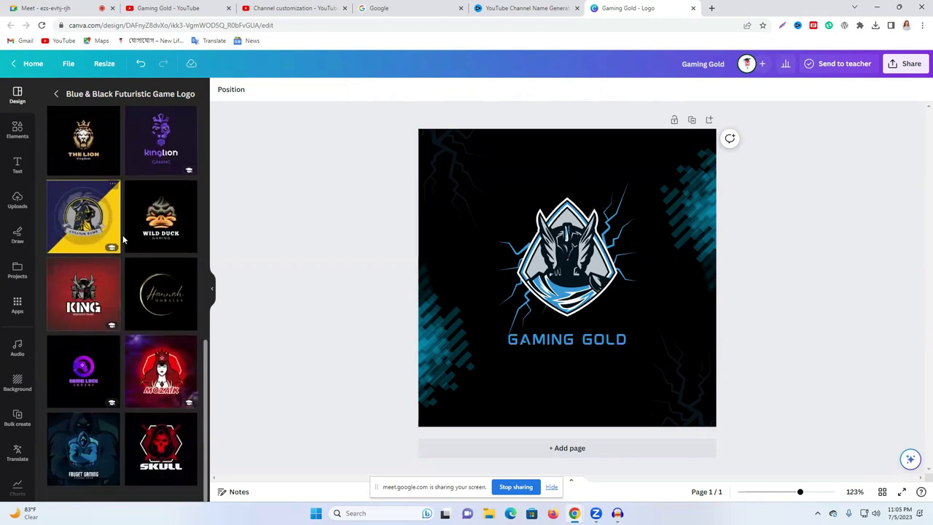
pyautogui.scroll(2, 136, 368)
pyautogui.scroll(-2, 135, 368)
pyautogui.scroll(3, 136, 367)
pyautogui.click(55, 94)
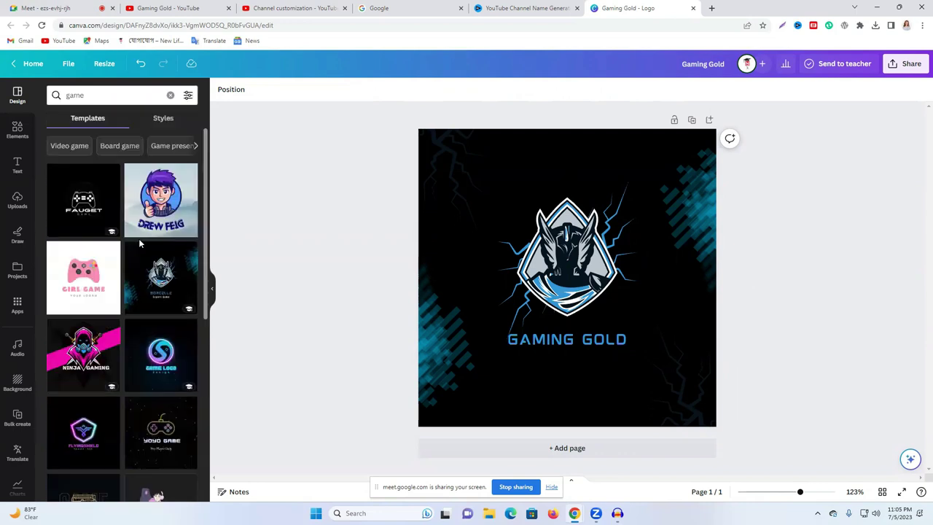
# Switch to the Google Meet call and admit the waiting participant.
pyautogui.scroll(-4, 134, 253)
pyautogui.scroll(-10, 133, 253)
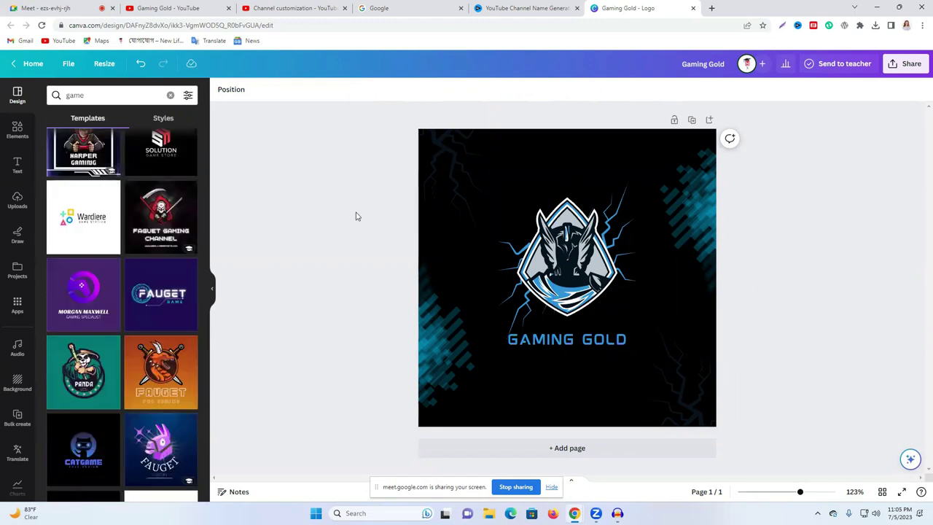
pyautogui.click(52, 7)
pyautogui.click(878, 218)
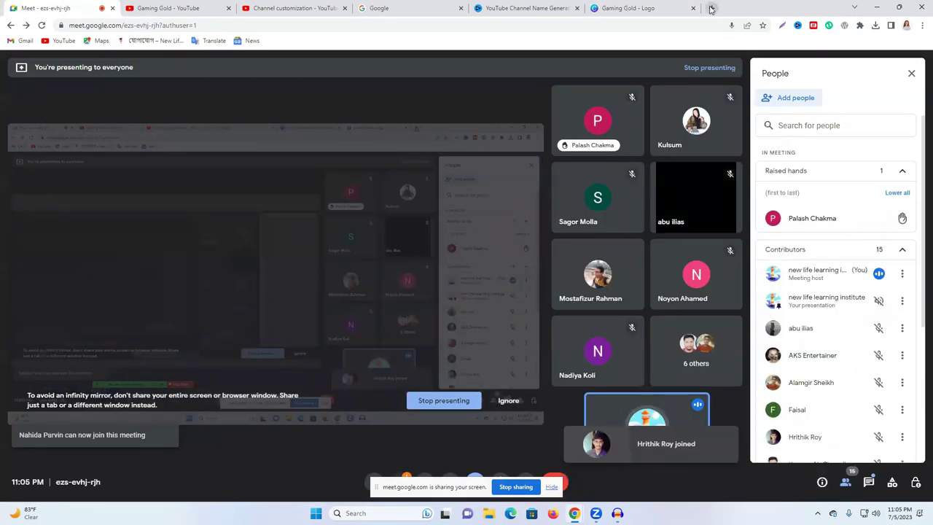
# In a new tab, search 'play' and reach the Google Play games store via Play Games on PC.
pyautogui.click(711, 9)
pyautogui.click(599, 22)
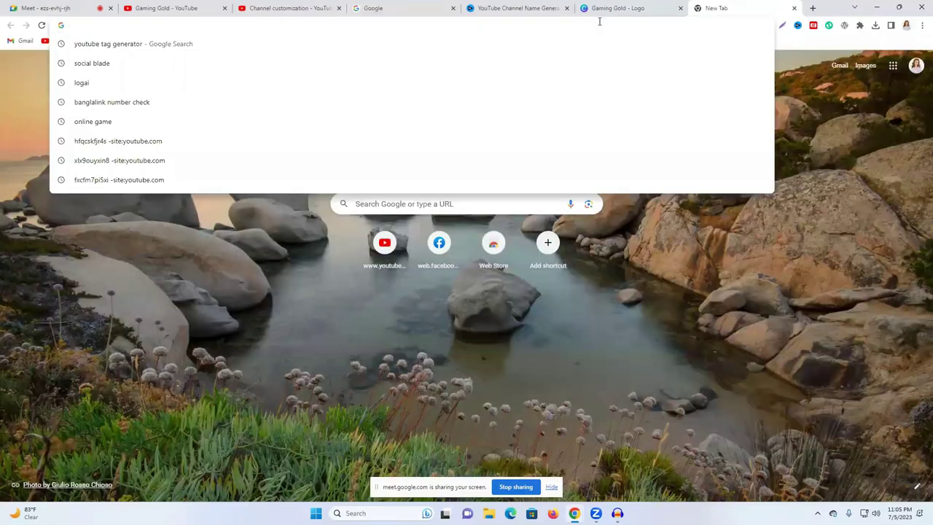
pyautogui.write('play')
pyautogui.press('Return')
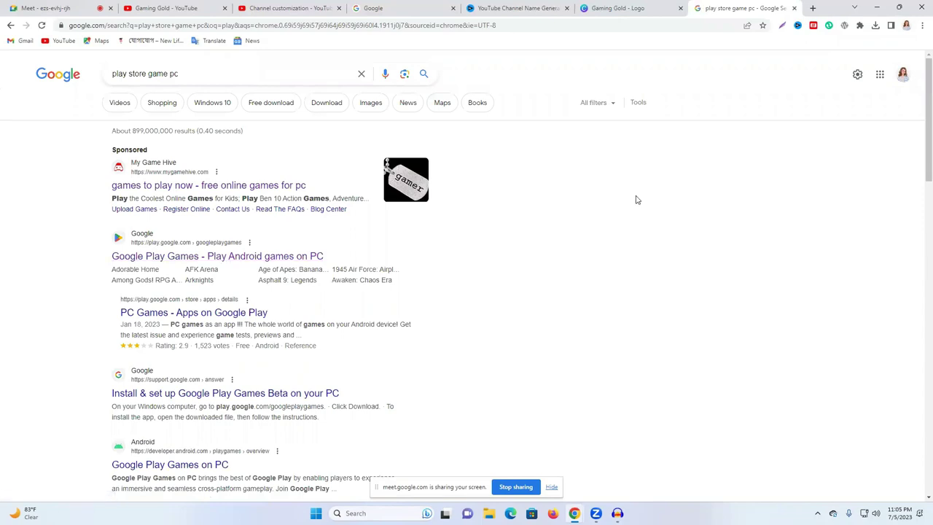
pyautogui.click(193, 259)
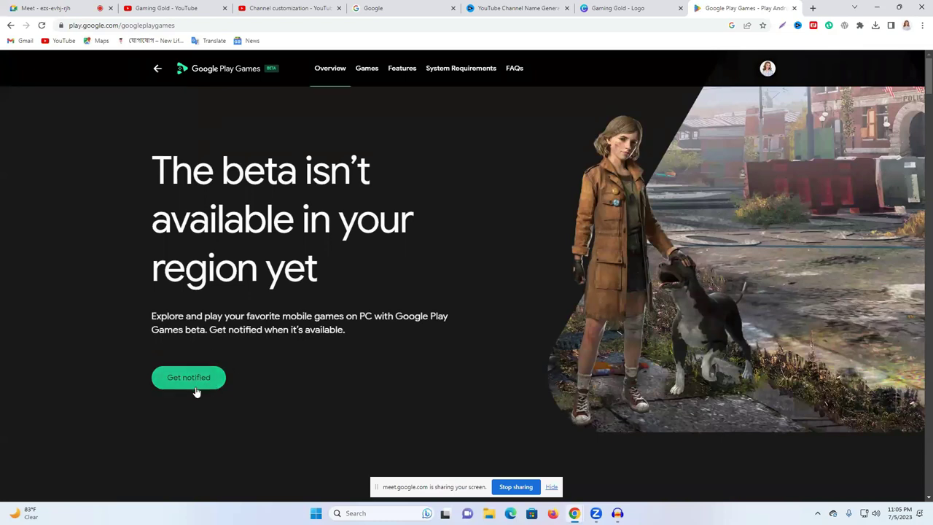
pyautogui.click(195, 390)
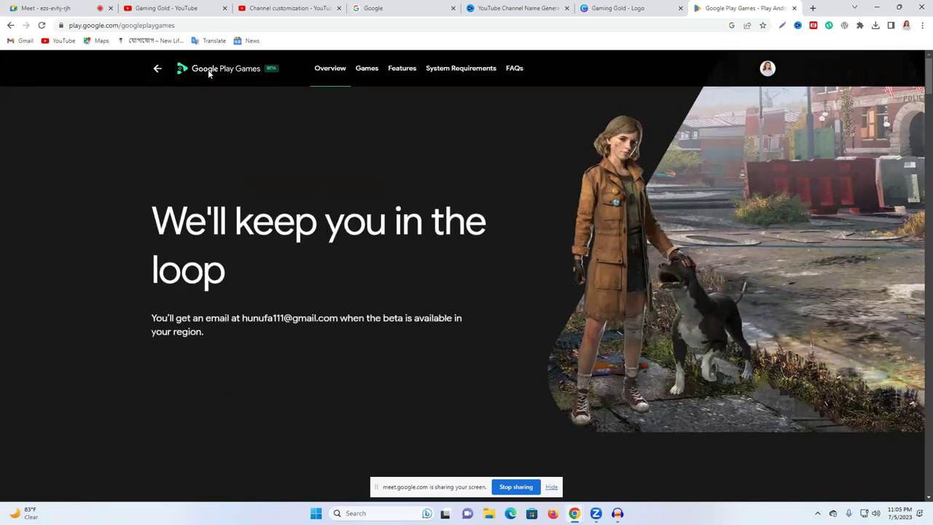
pyautogui.click(156, 70)
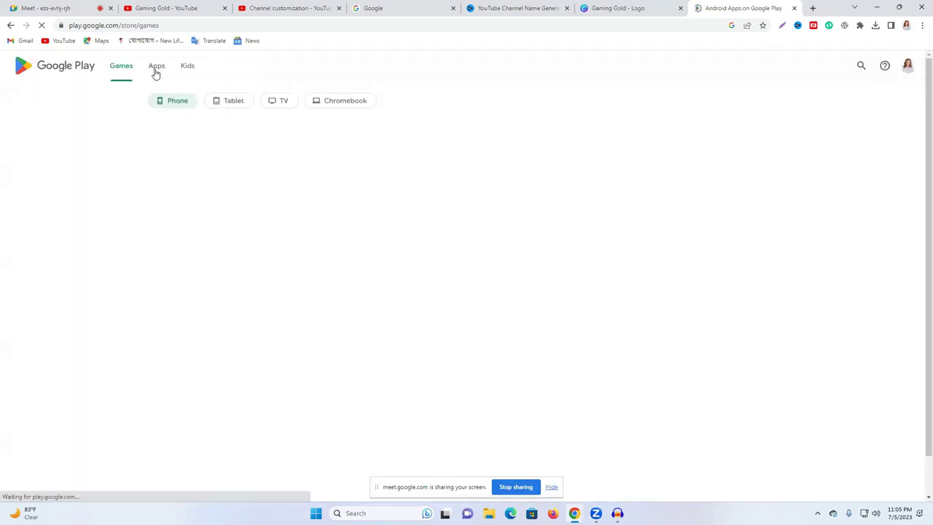
# Search Google Play for 'logo' and browse the logo maker app results.
pyautogui.click(861, 65)
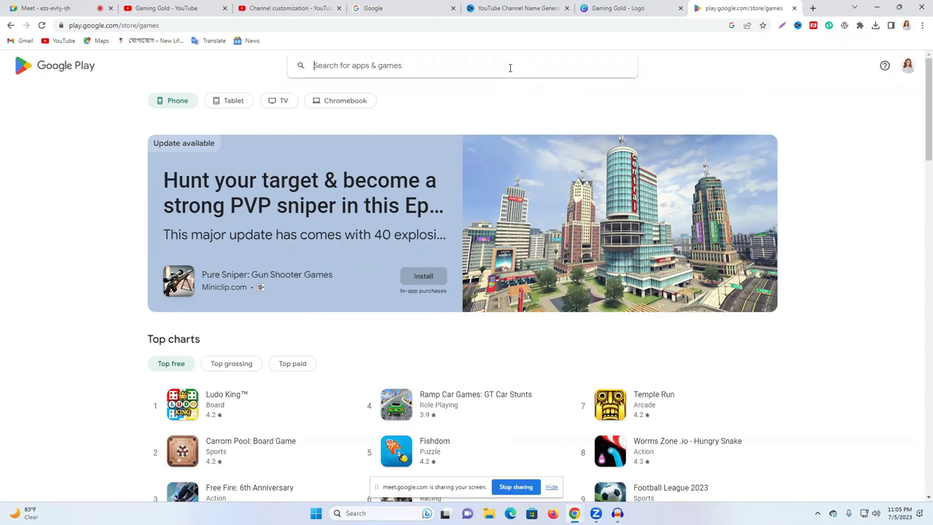
pyautogui.write('logo')
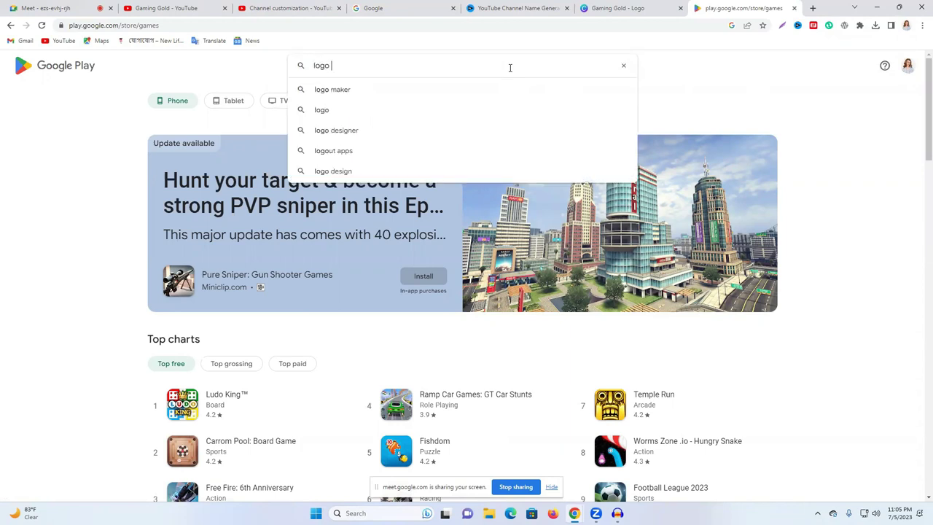
pyautogui.click(420, 96)
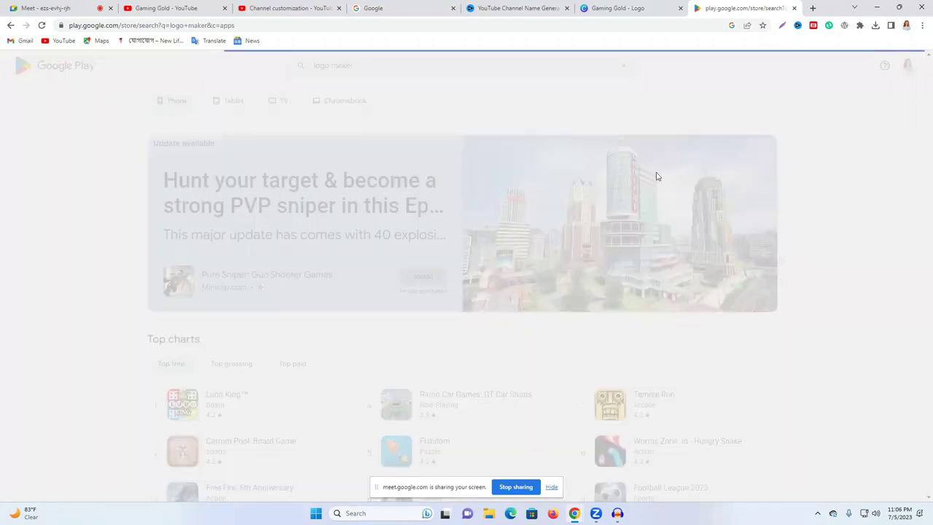
pyautogui.scroll(-2, 531, 223)
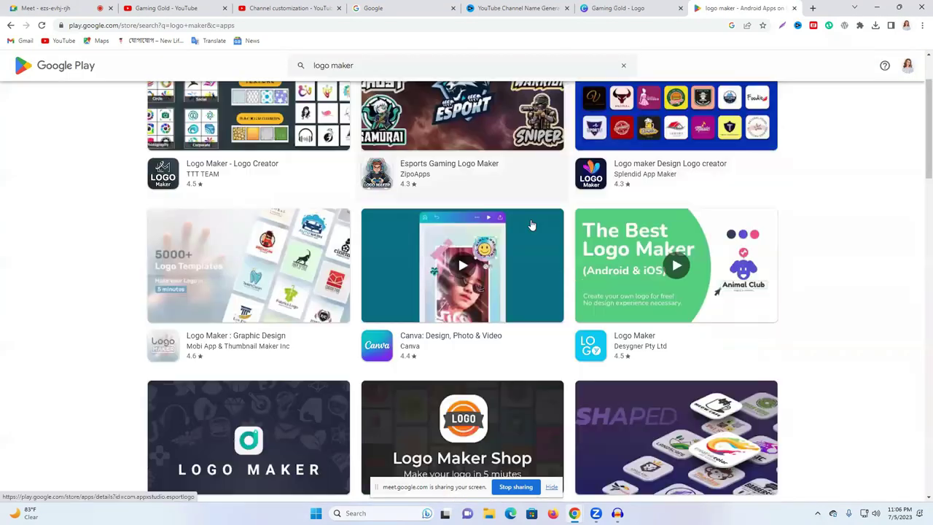
pyautogui.scroll(-3, 476, 277)
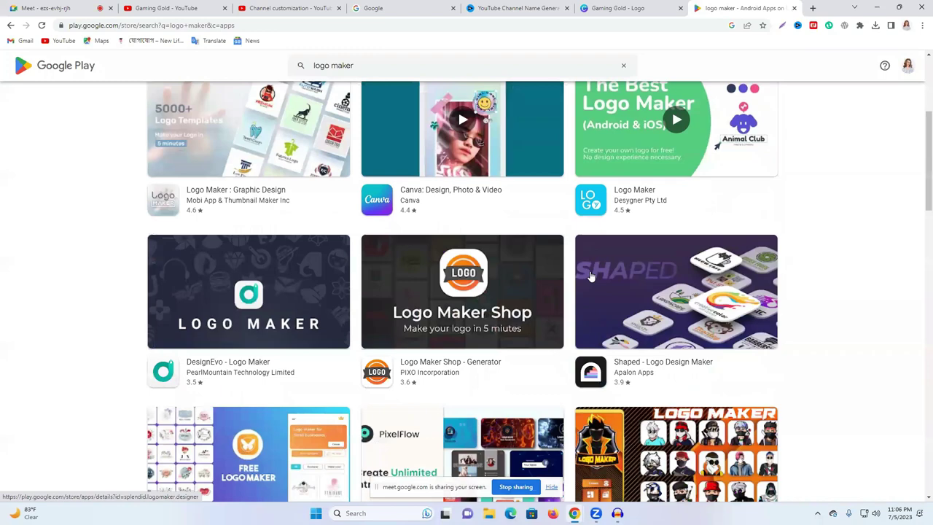
pyautogui.scroll(-4, 591, 276)
pyautogui.scroll(-2, 590, 276)
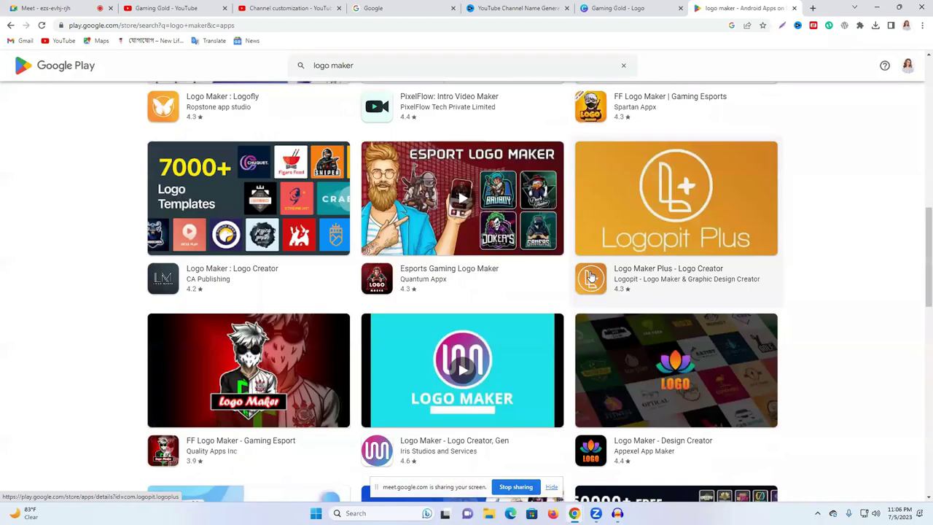
pyautogui.scroll(-5, 591, 275)
pyautogui.scroll(-5, 591, 275)
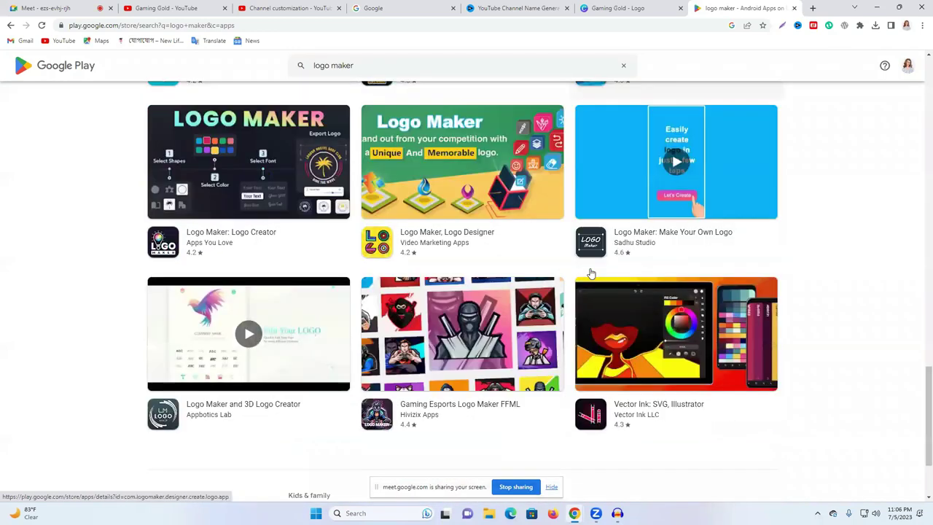
pyautogui.scroll(2, 591, 273)
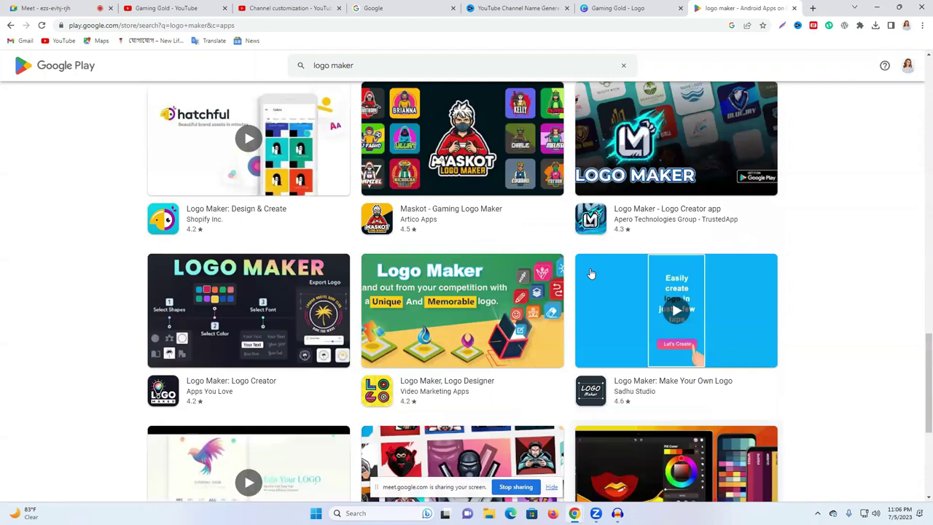
pyautogui.scroll(6, 591, 274)
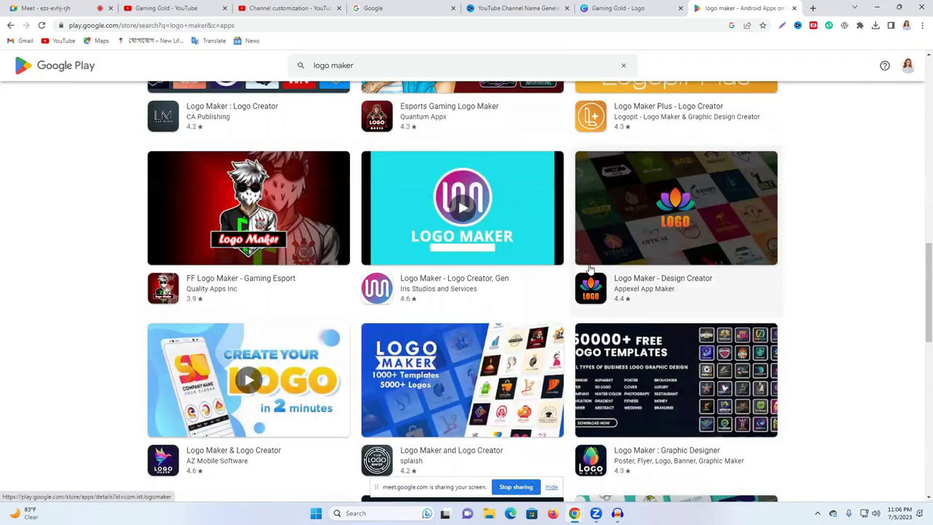
pyautogui.scroll(4, 591, 269)
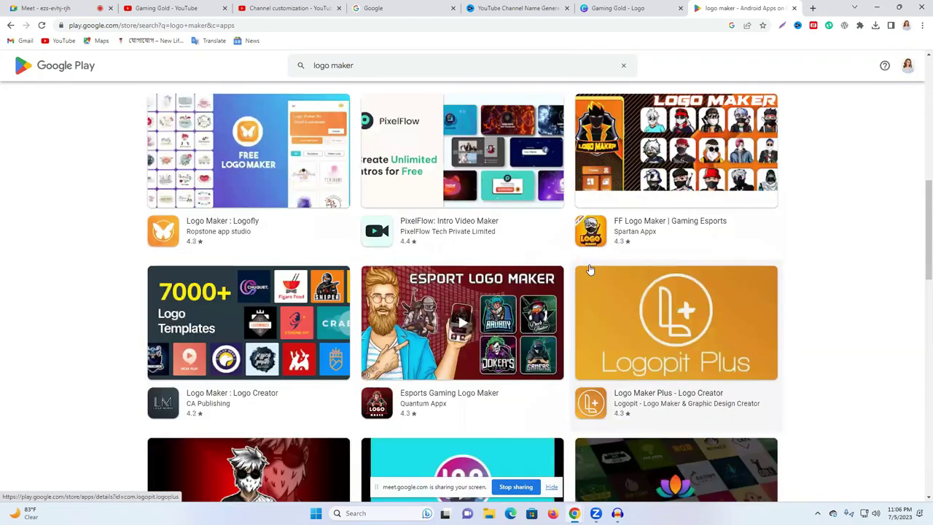
pyautogui.scroll(6, 590, 269)
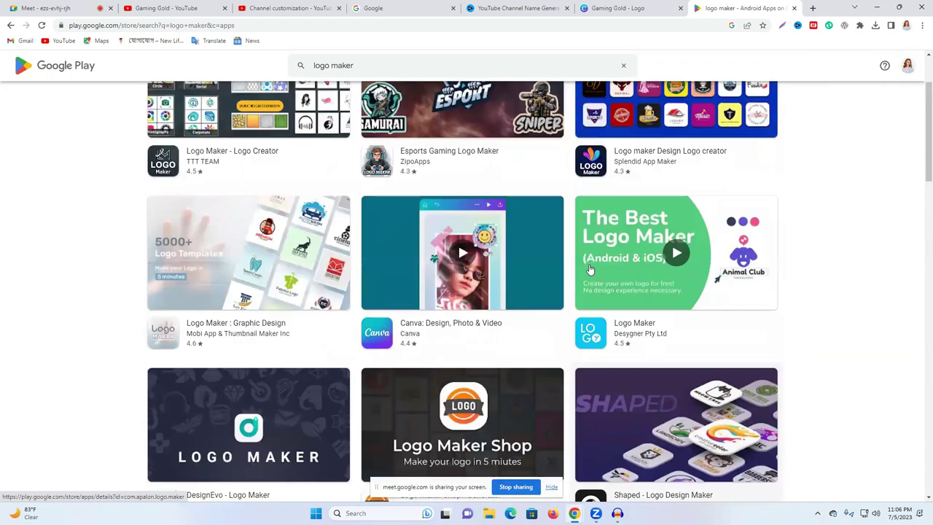
pyautogui.scroll(-1, 591, 269)
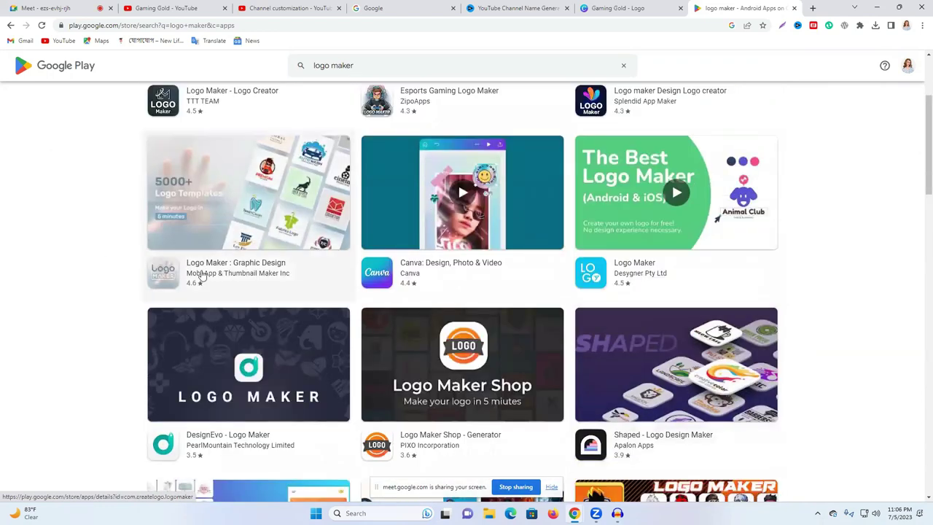
# Open the Logo Maker : Graphic Design app page and browse its screenshots.
pyautogui.click(203, 274)
pyautogui.moveTo(215, 120); pyautogui.dragTo(461, 120)
pyautogui.click(516, 133)
pyautogui.scroll(-1, 435, 311)
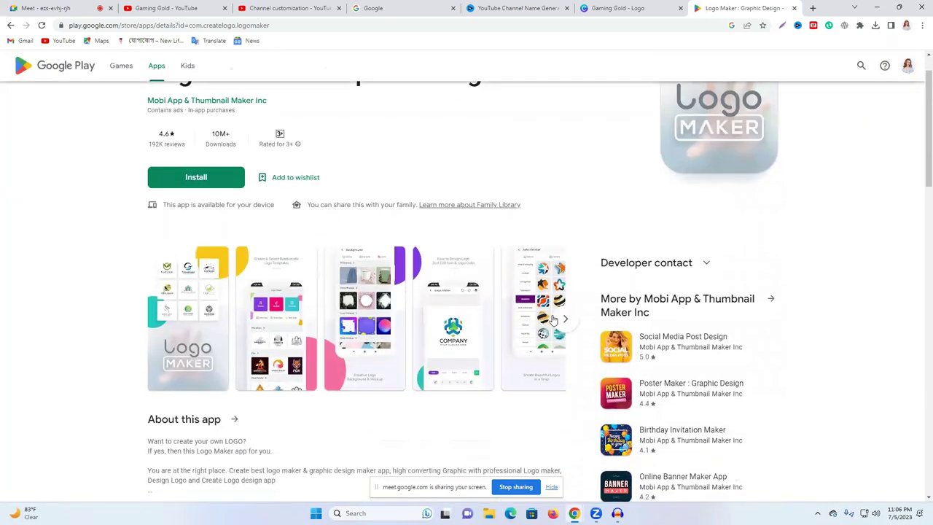
pyautogui.click(566, 319)
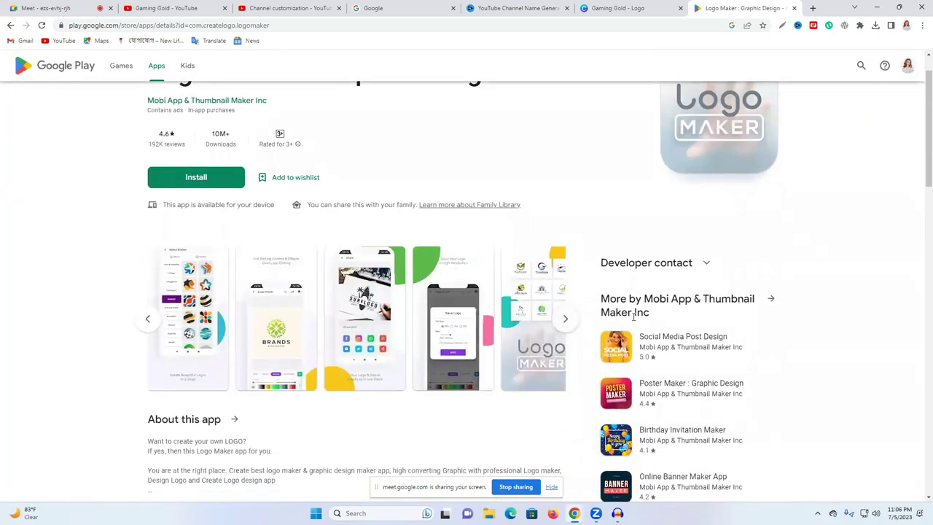
pyautogui.click(565, 323)
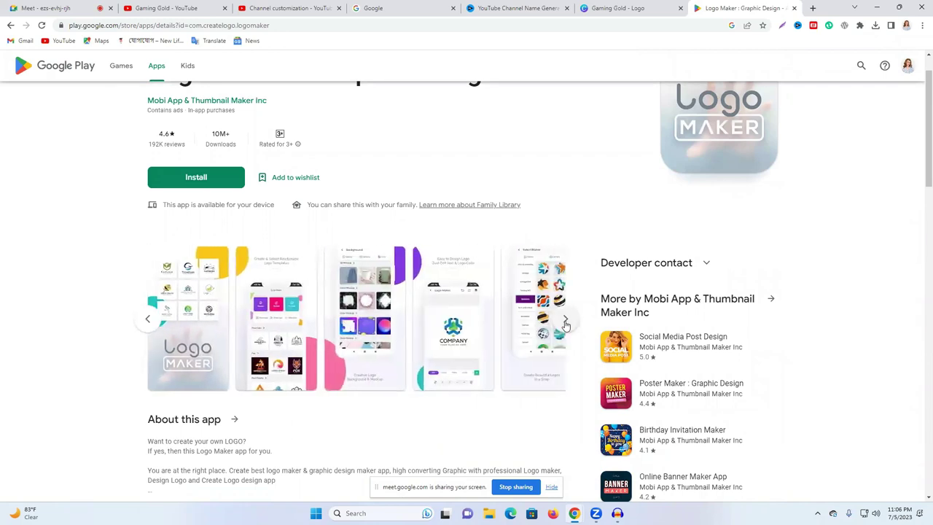
pyautogui.click(566, 323)
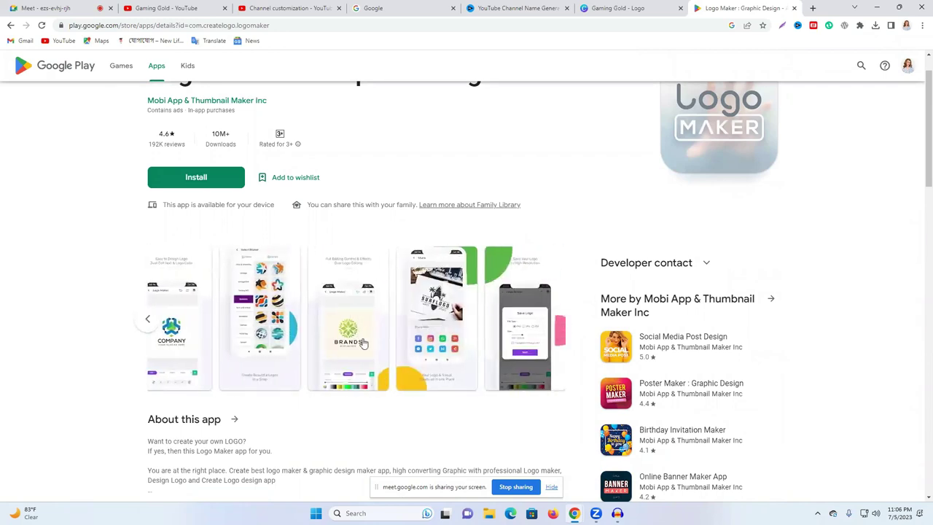
pyautogui.scroll(1, 391, 314)
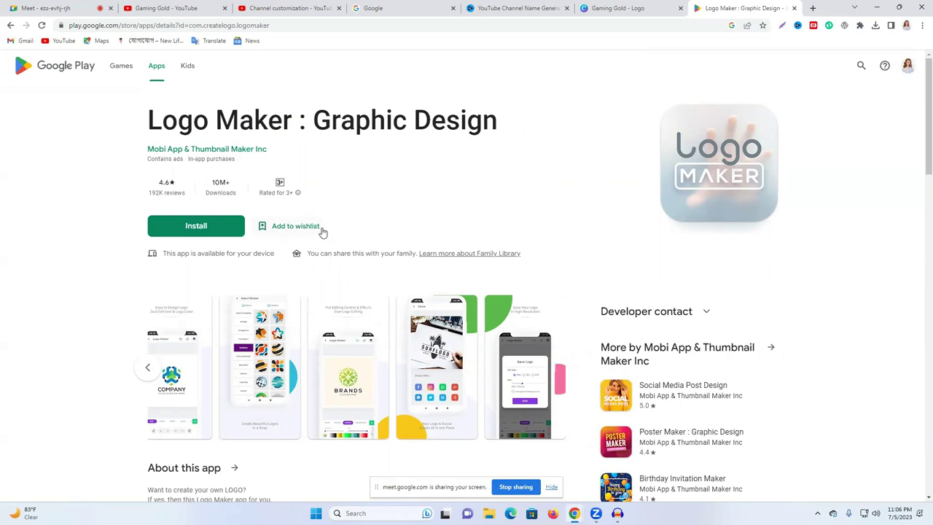
pyautogui.click(630, 7)
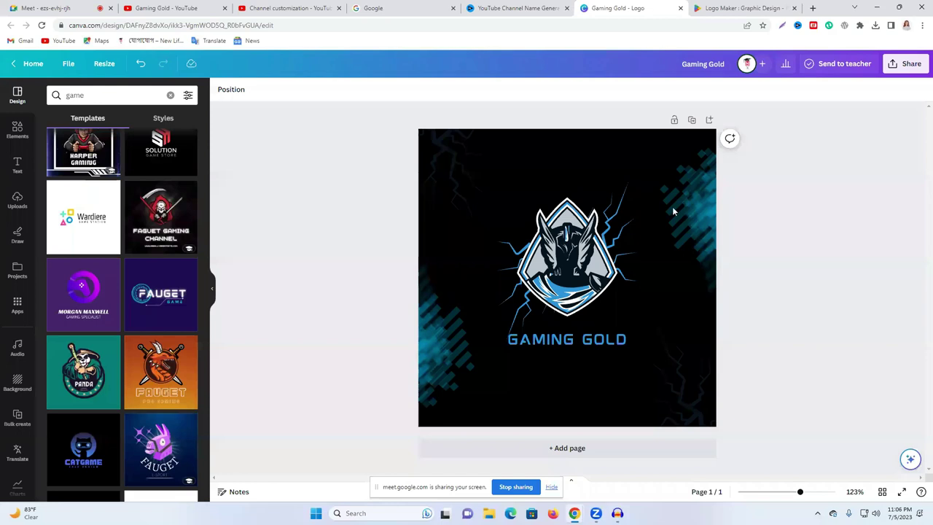
# Download the Gaming Gold logo as a 500 × 500 px PNG via Share > Download.
pyautogui.click(904, 63)
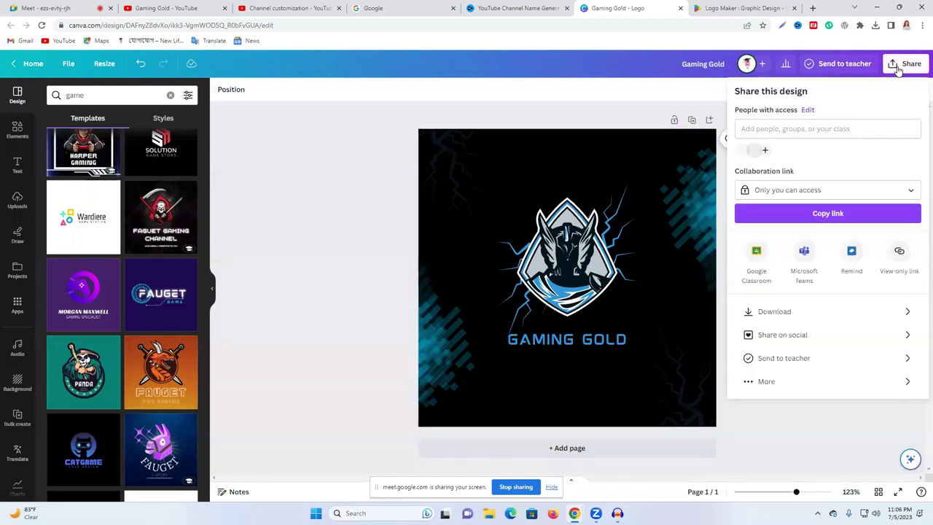
pyautogui.click(766, 312)
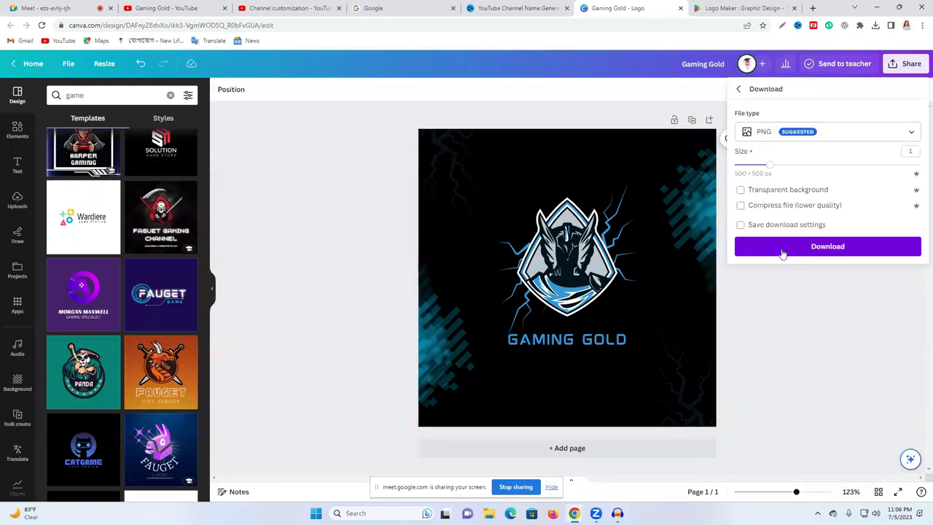
pyautogui.click(780, 248)
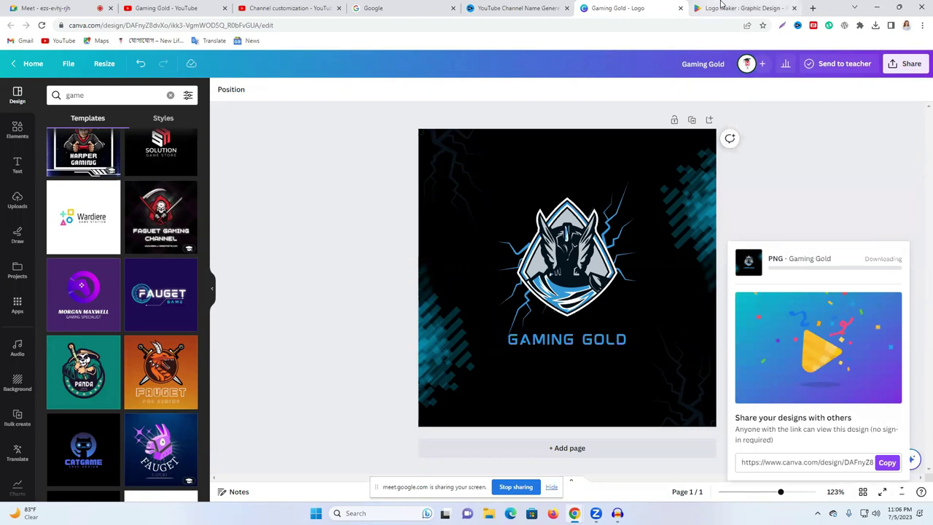
pyautogui.click(739, 8)
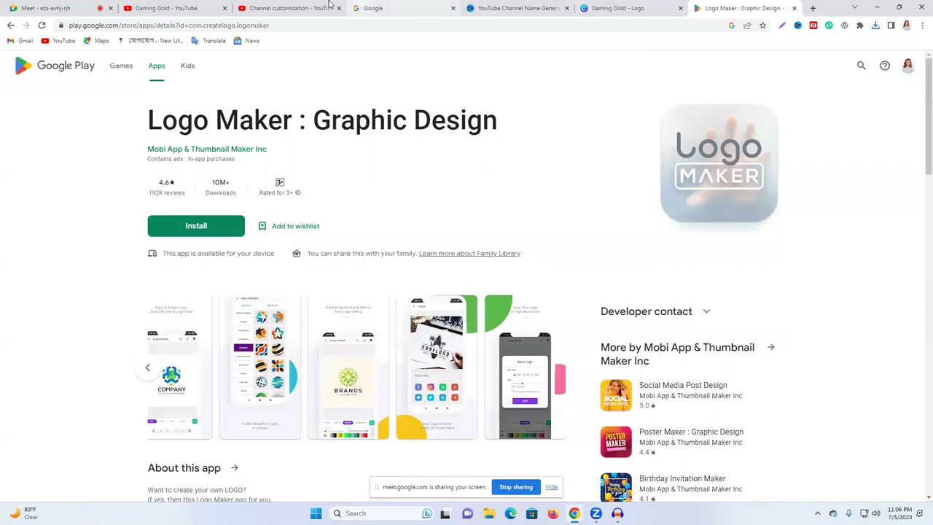
# Upload the downloaded Gaming Gold PNG as the channel's Branding profile picture.
pyautogui.click(260, 7)
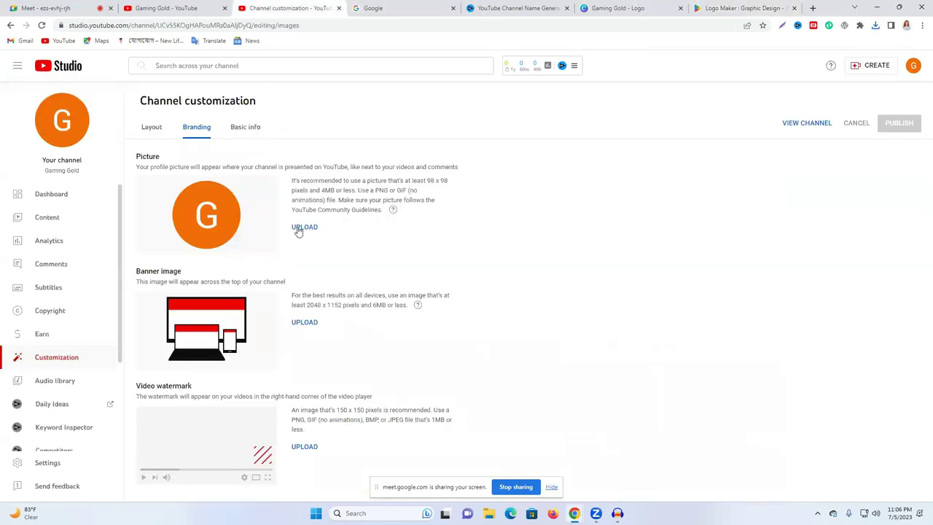
pyautogui.click(306, 228)
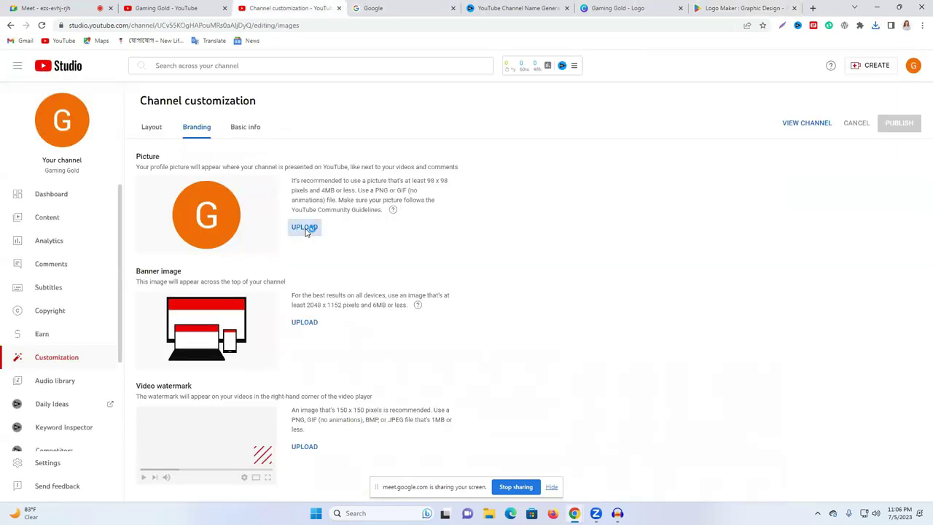
pyautogui.click(106, 94)
pyautogui.click(384, 247)
pyautogui.click(670, 437)
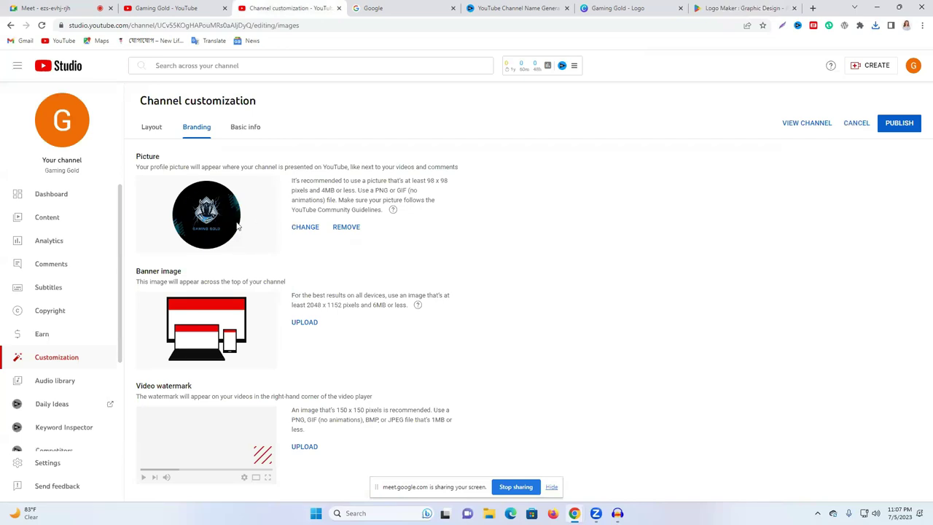
pyautogui.click(772, 8)
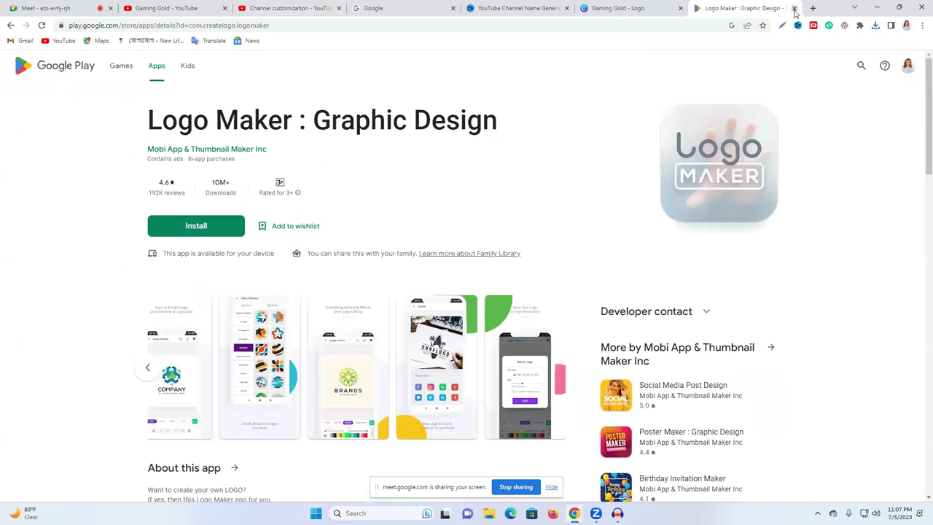
# Close the Logo Maker Play Store tab and return to the Canva home page.
pyautogui.click(644, 8)
pyautogui.click(553, 6)
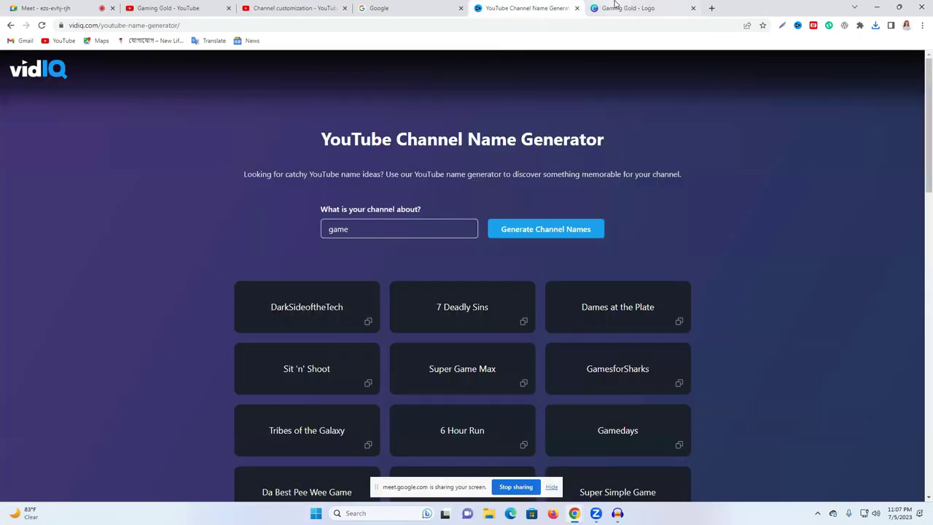
pyautogui.click(619, 8)
pyautogui.click(33, 64)
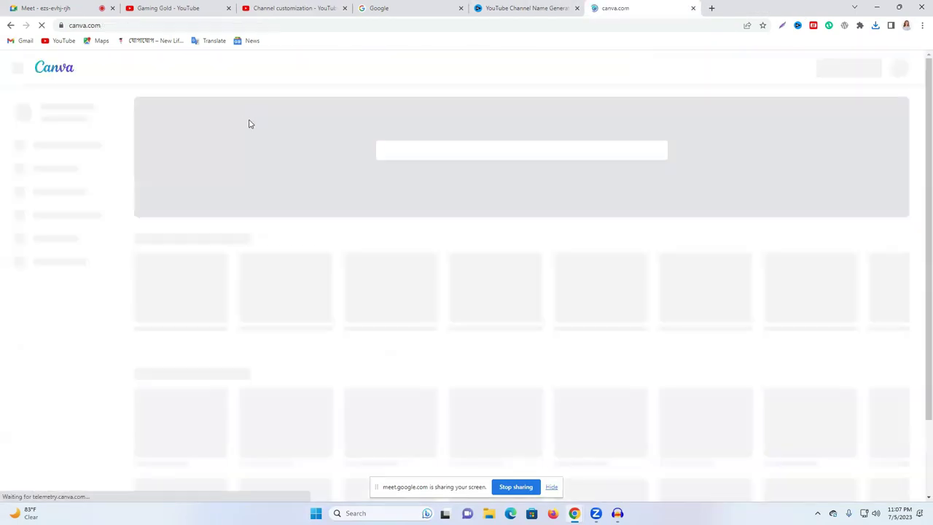
# Search Canva for 'youtube art' and open the Sofie Gameplay banner design.
pyautogui.click(437, 150)
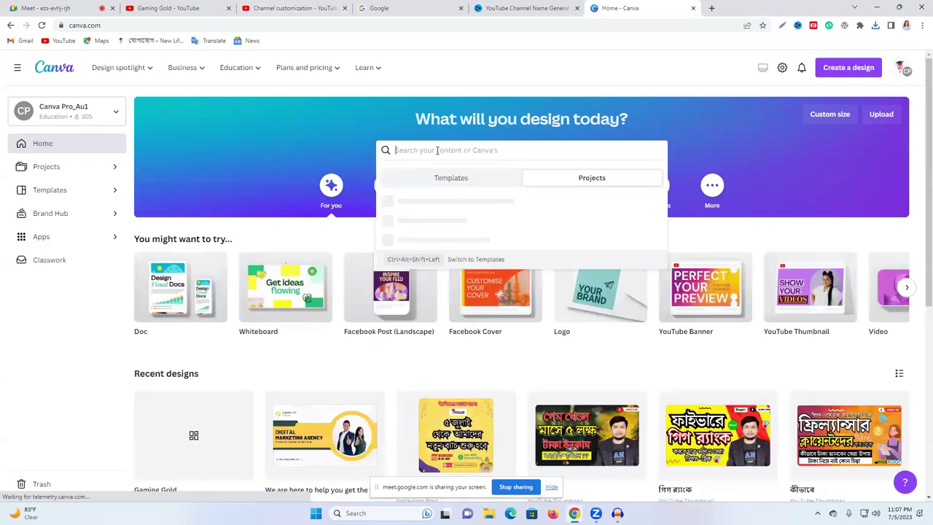
pyautogui.write('youtub')
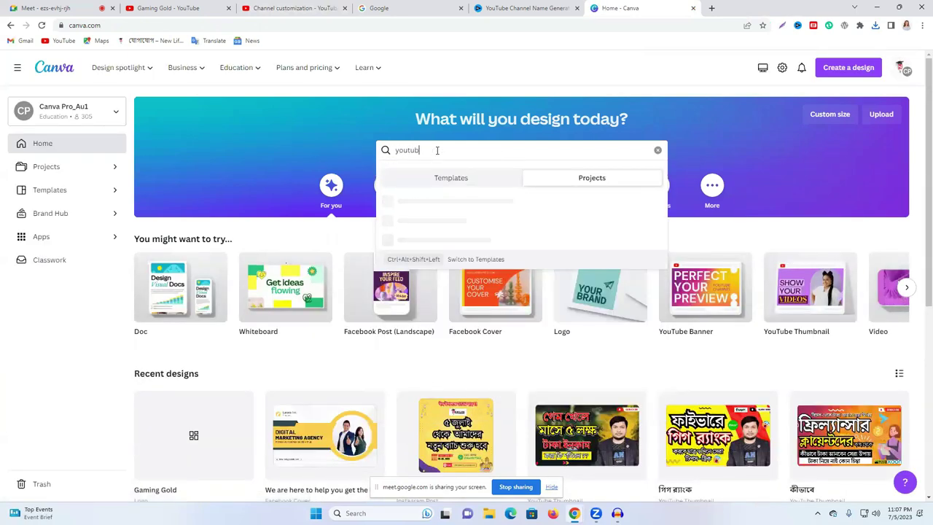
pyautogui.write('e art')
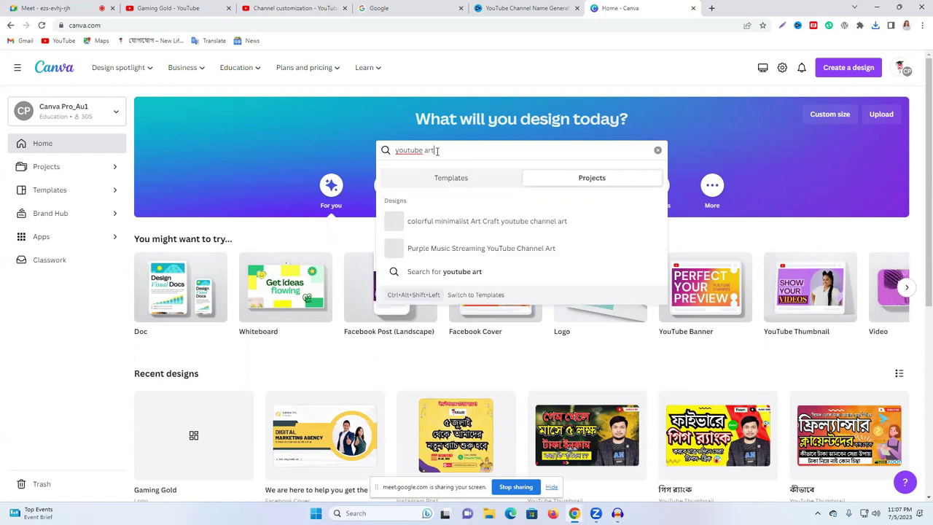
pyautogui.click(469, 272)
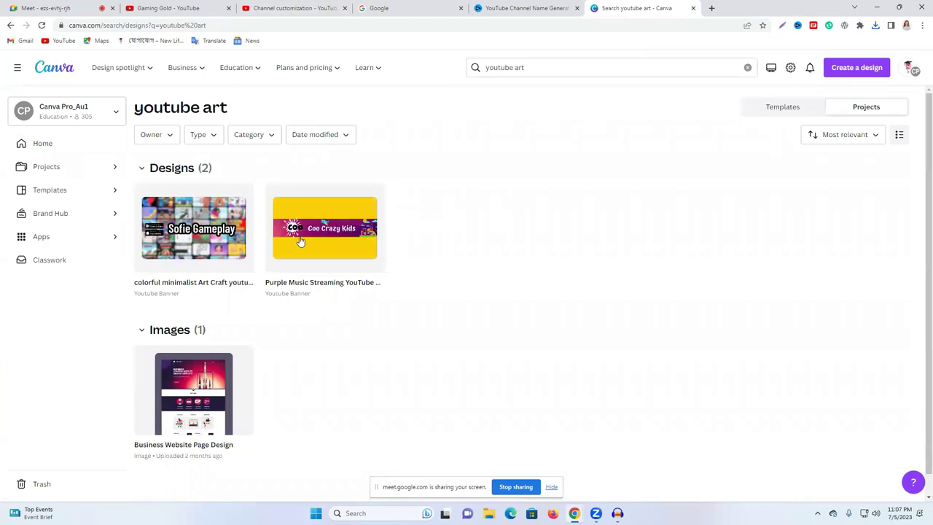
pyautogui.click(210, 237)
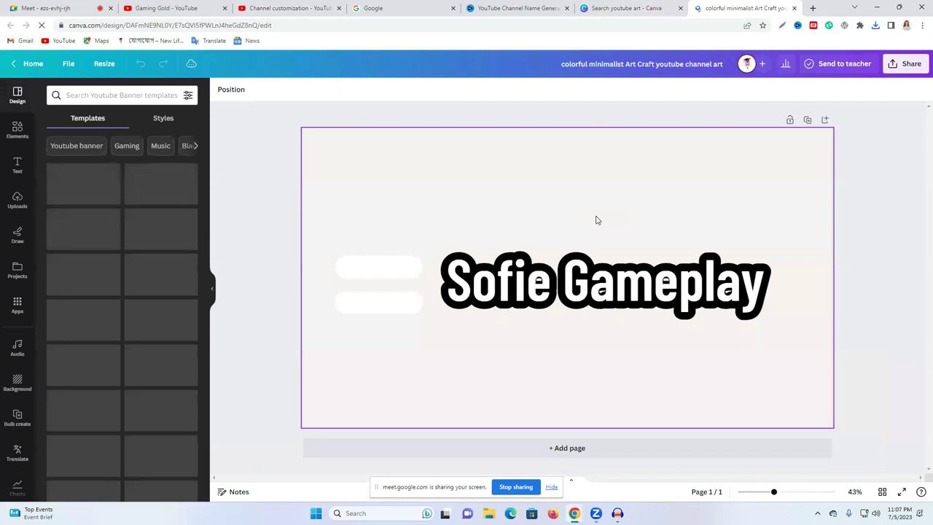
# Start replacing the banner headline and copy 'Gaming Gold' from the vidIQ name generator.
pyautogui.click(547, 271)
pyautogui.click(541, 270)
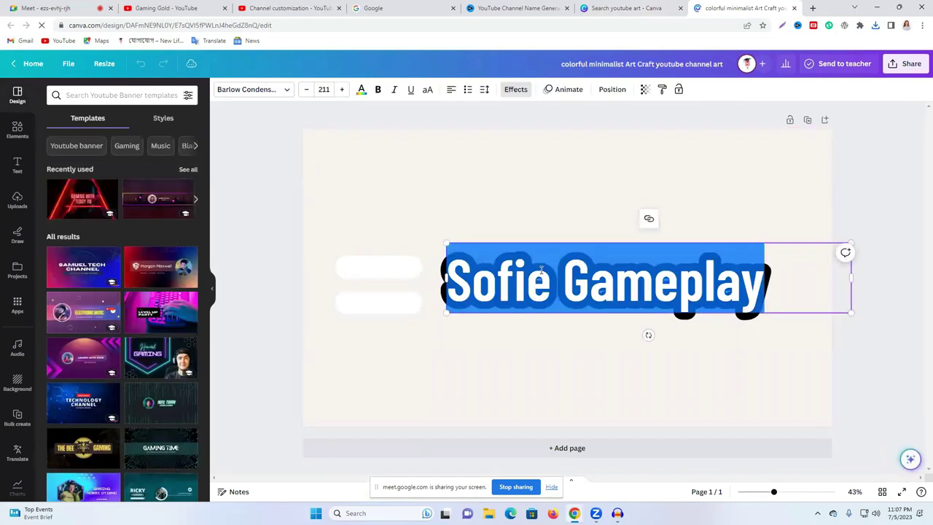
pyautogui.write('Gold')
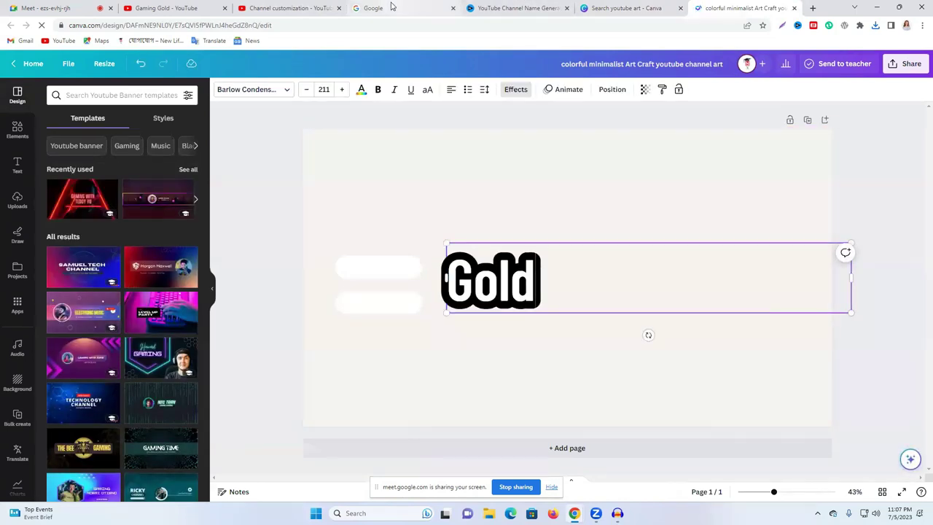
pyautogui.click(520, 7)
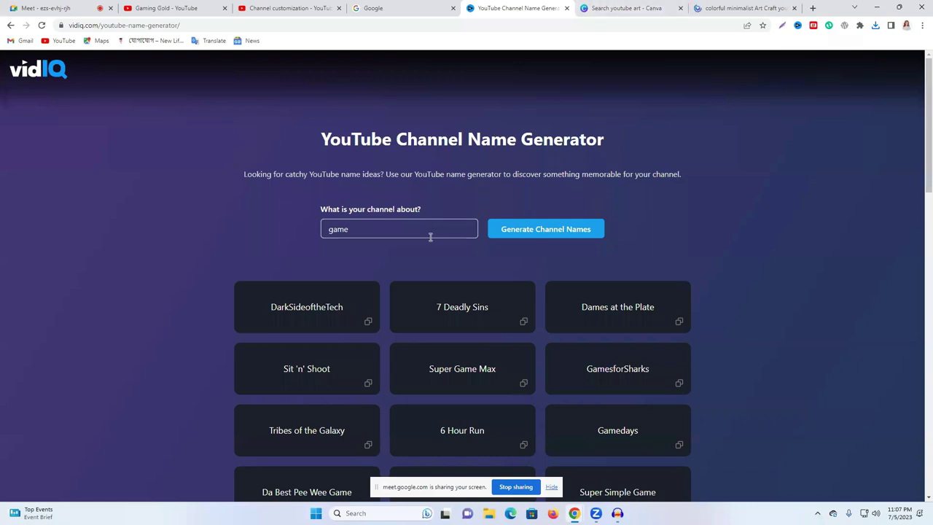
pyautogui.scroll(-3, 643, 301)
pyautogui.click(678, 389)
# Paste 'Gaming Gold' over the entire banner headline text.
pyautogui.click(706, 6)
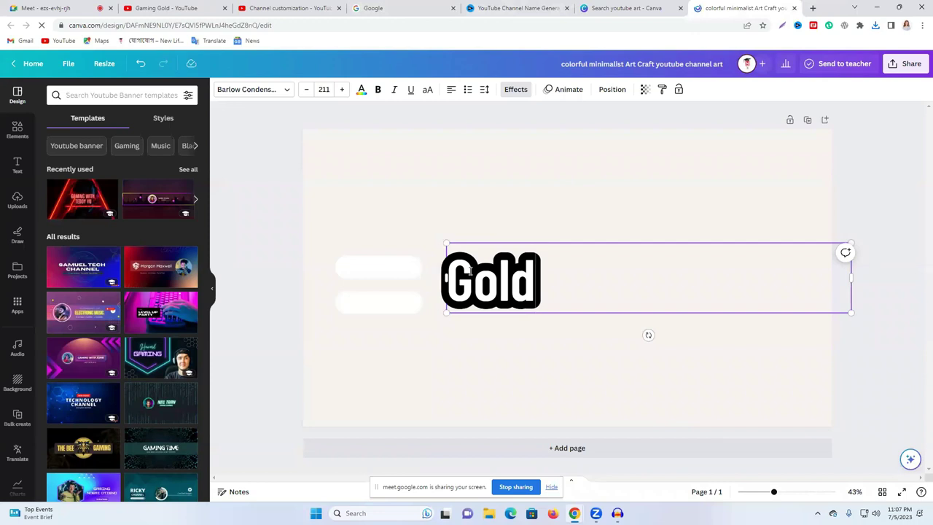
pyautogui.doubleClick(470, 271)
pyautogui.hotkey('ctrl', 'v')
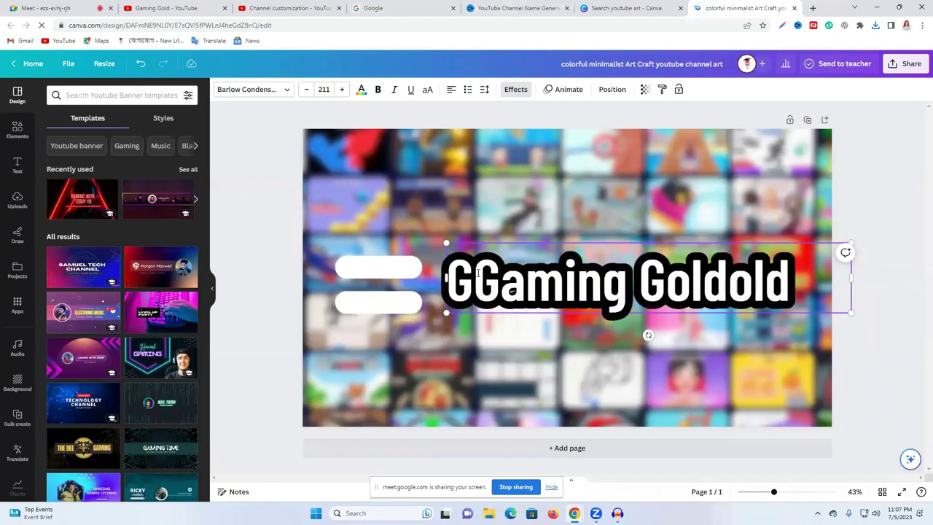
pyautogui.doubleClick(477, 273)
pyautogui.moveTo(794, 279); pyautogui.dragTo(449, 274)
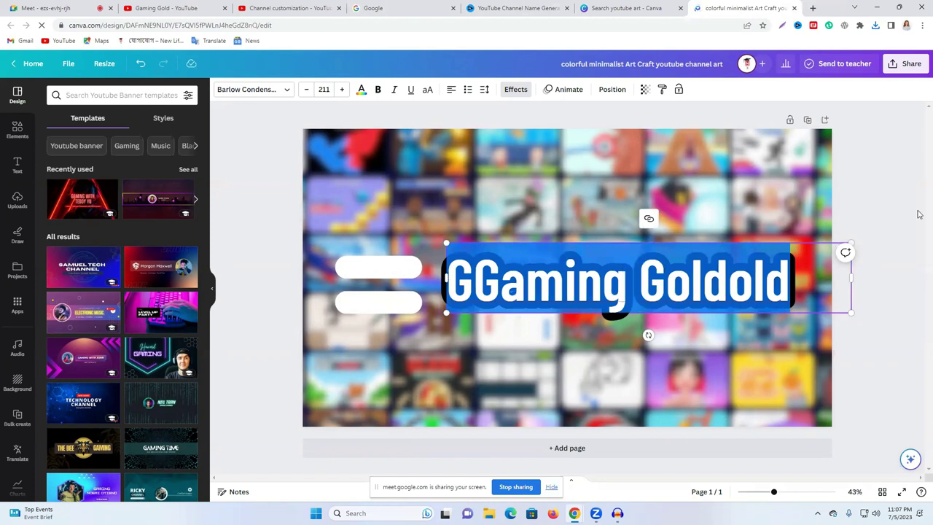
pyautogui.hotkey('ctrl', 'v')
pyautogui.click(873, 188)
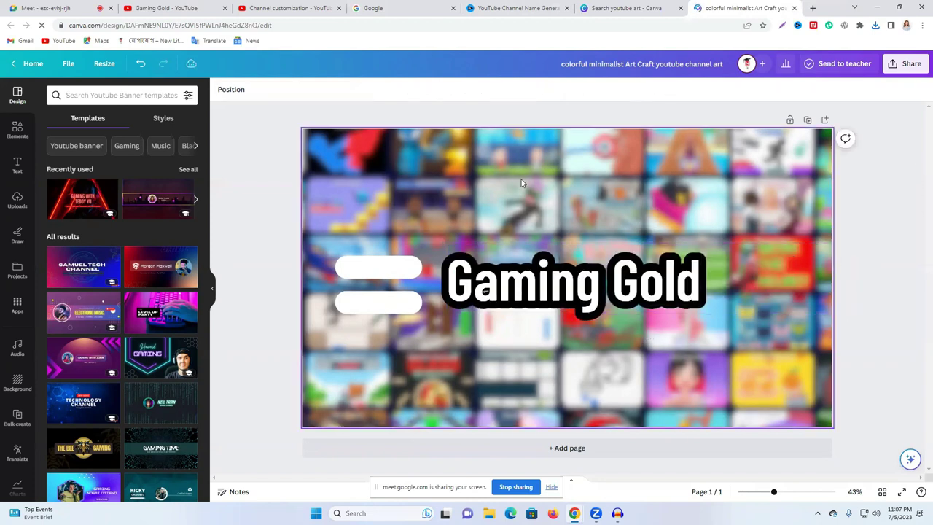
# Open the blurred background image's crop and confirm it with Done.
pyautogui.click(511, 181)
pyautogui.doubleClick(511, 180)
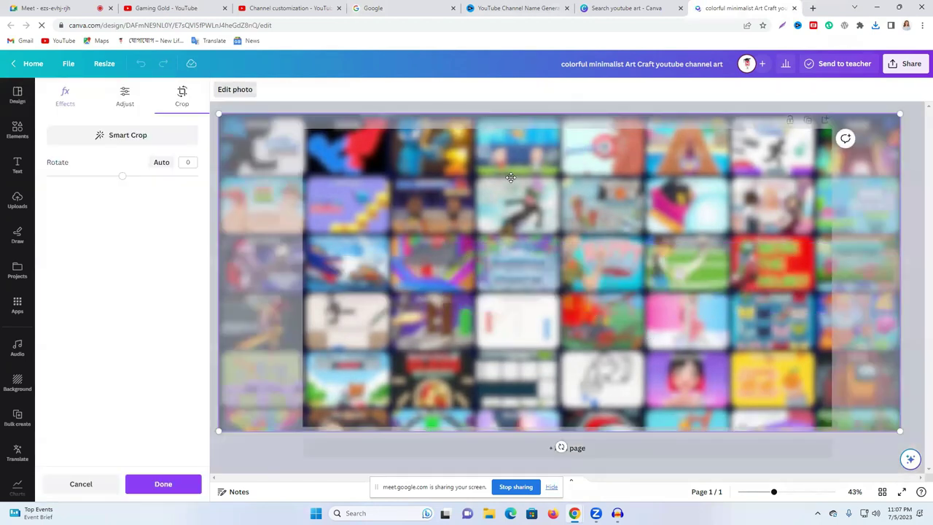
pyautogui.click(917, 158)
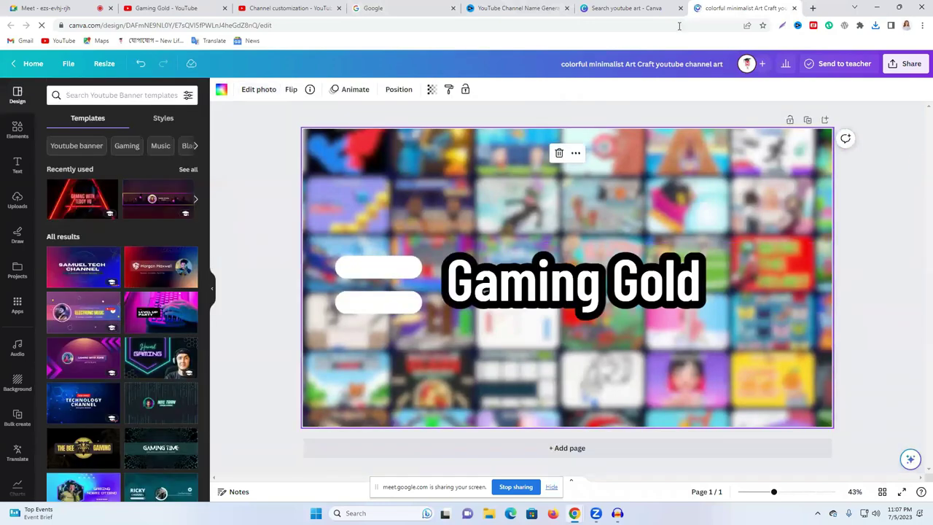
pyautogui.click(813, 8)
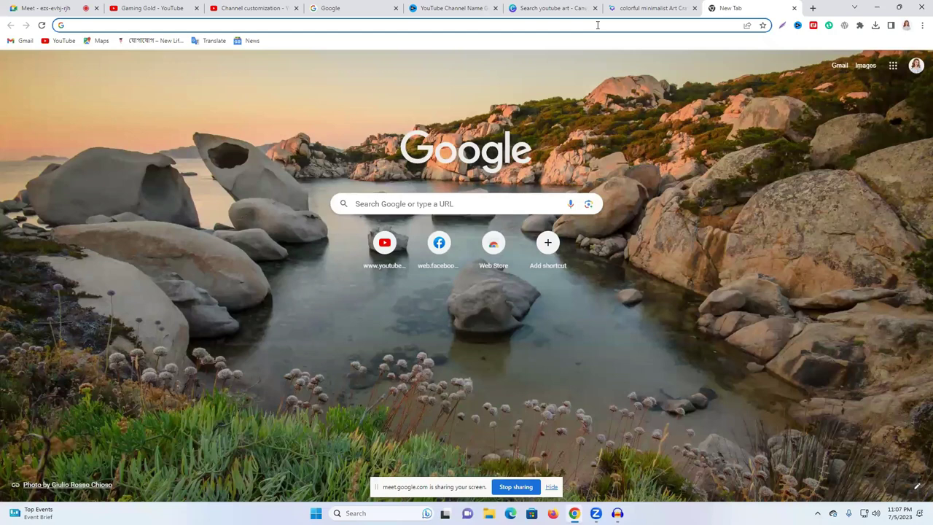
# Search Google for 'online game' and open the Poki online games site's game grid.
pyautogui.write('online')
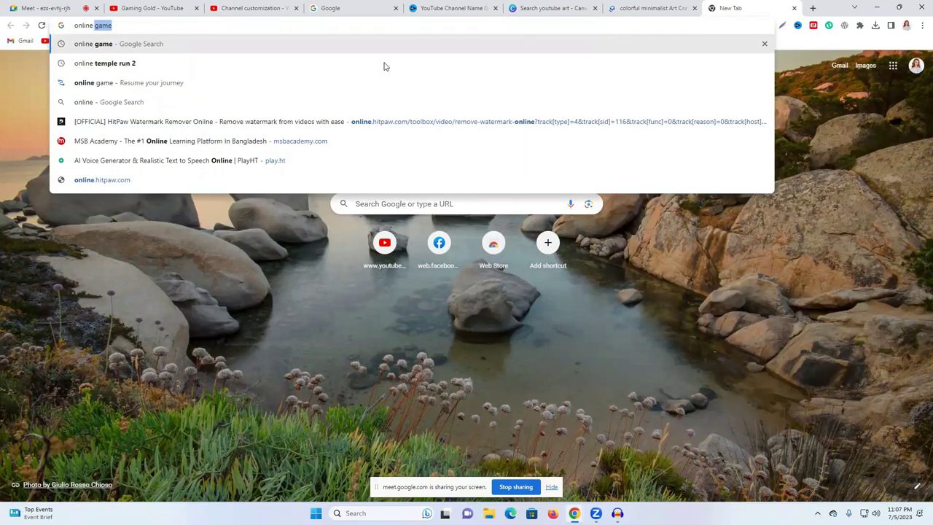
pyautogui.click(274, 46)
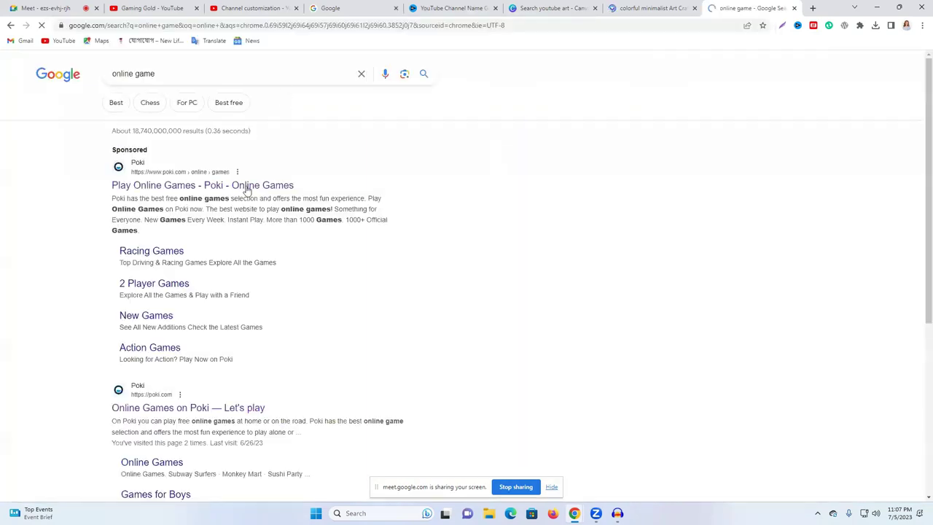
pyautogui.click(163, 192)
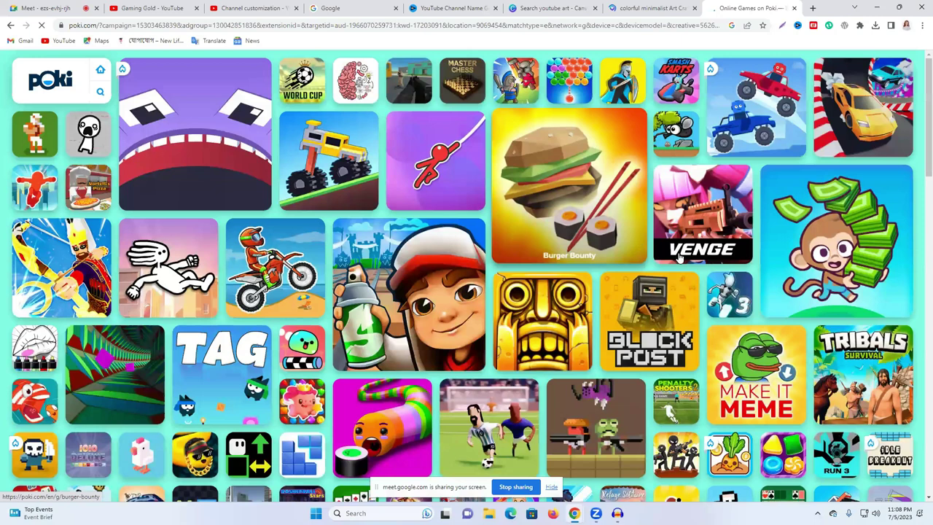
pyautogui.scroll(-3, 729, 262)
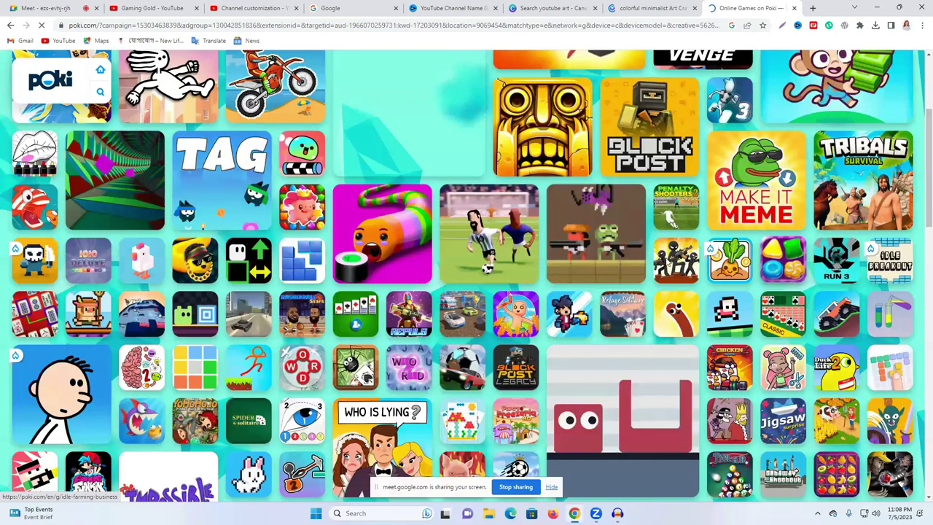
pyautogui.scroll(-10, 667, 264)
pyautogui.scroll(10, 667, 269)
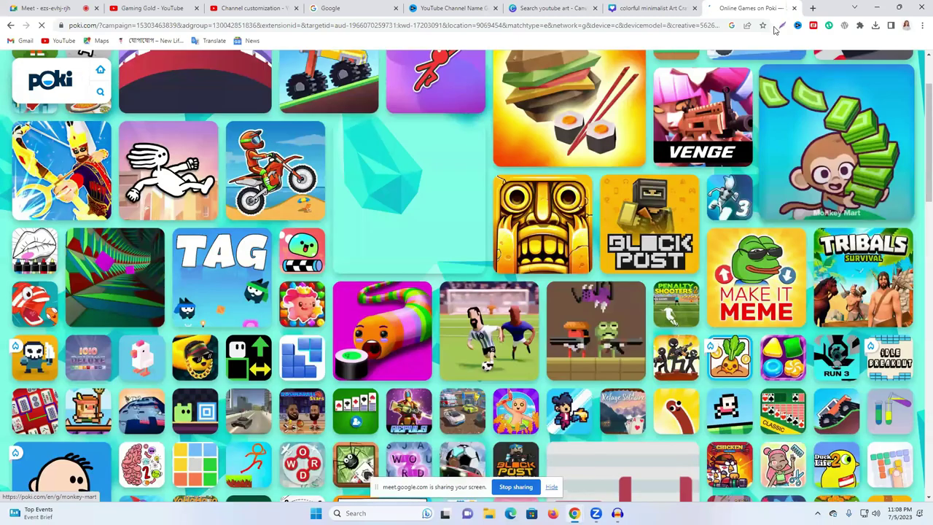
pyautogui.scroll(-3, 611, 104)
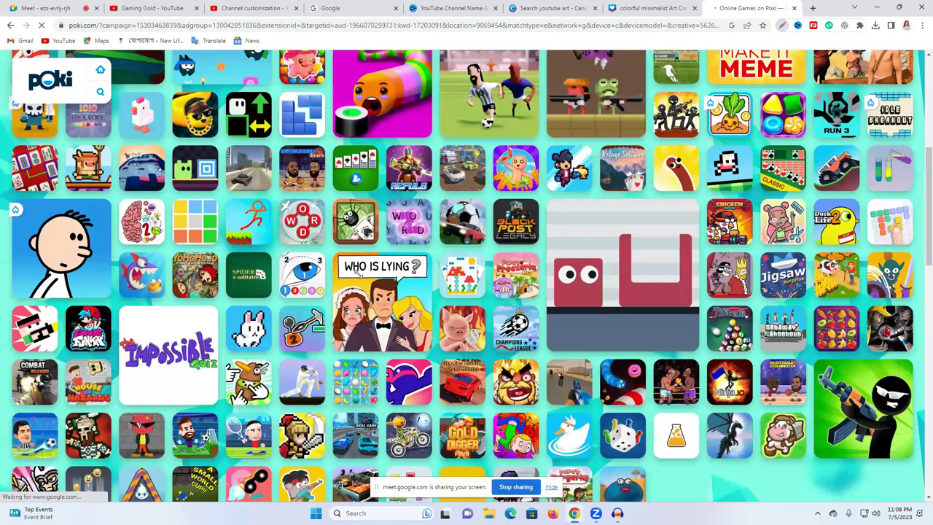
# Capture the Poki game grid with Lightshot, save it to Downloads, and return to Canva.
pyautogui.press('Print')
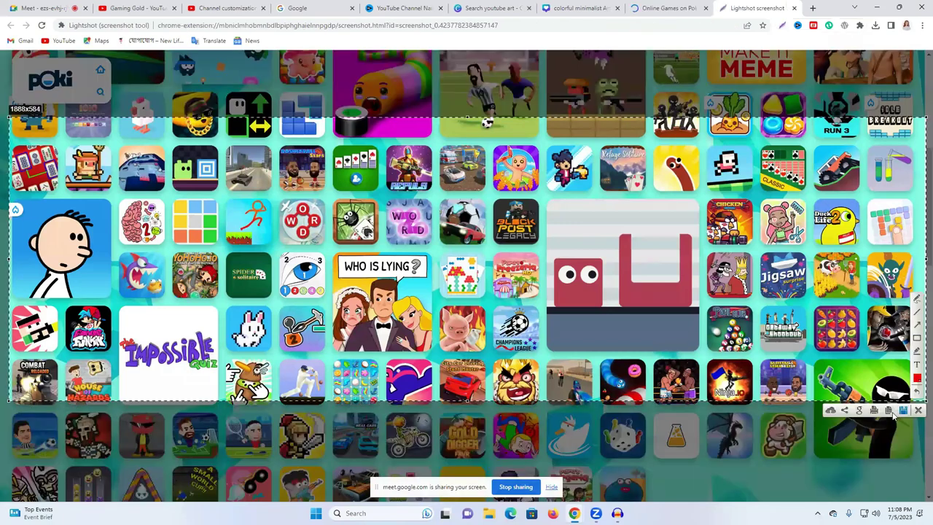
pyautogui.click(903, 410)
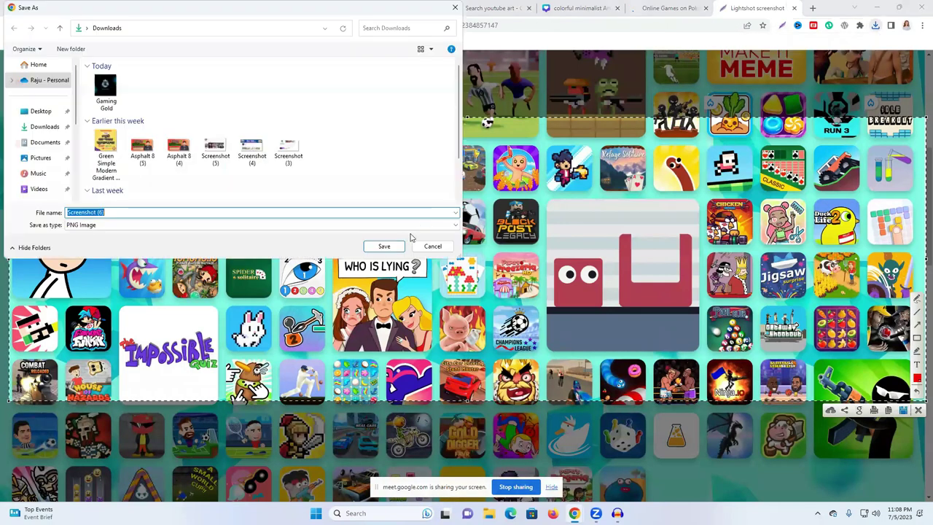
pyautogui.click(389, 248)
pyautogui.click(644, 6)
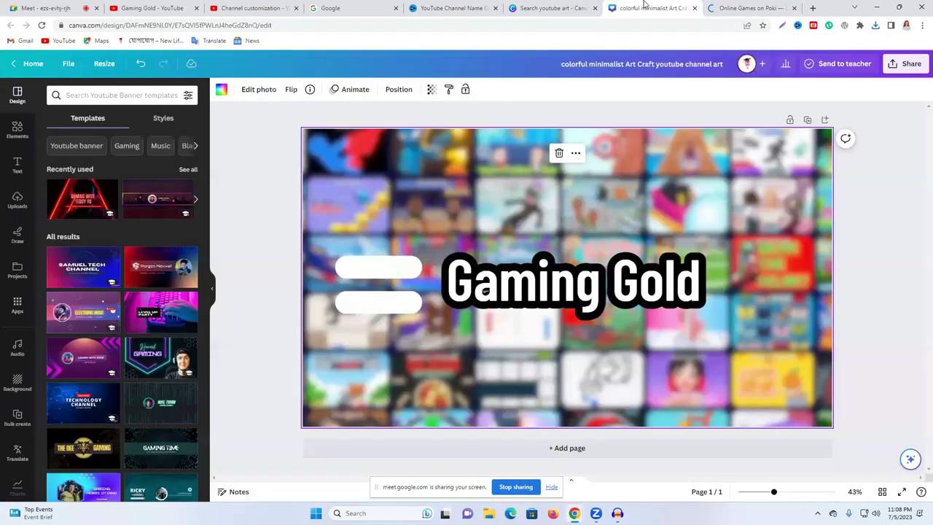
# Add a second page, upload Screenshot (6), and insert it onto page 2.
pyautogui.click(561, 448)
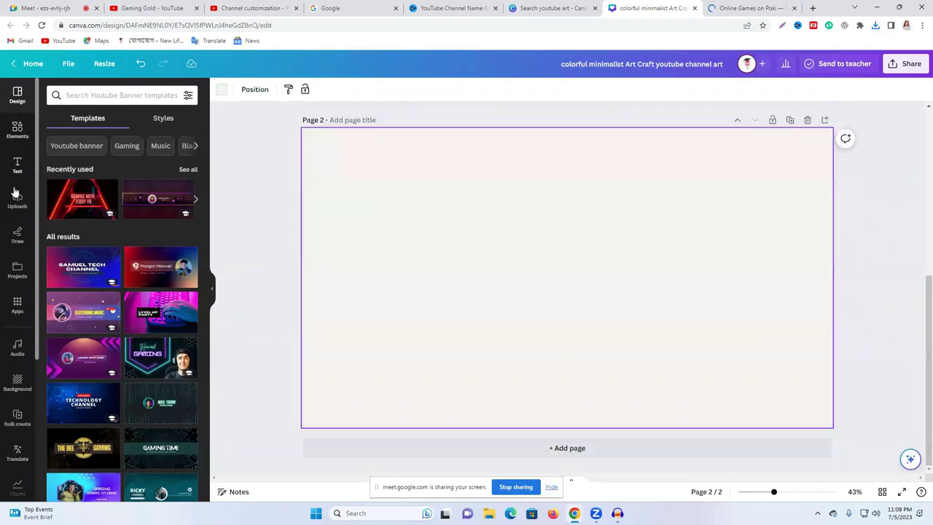
pyautogui.click(17, 200)
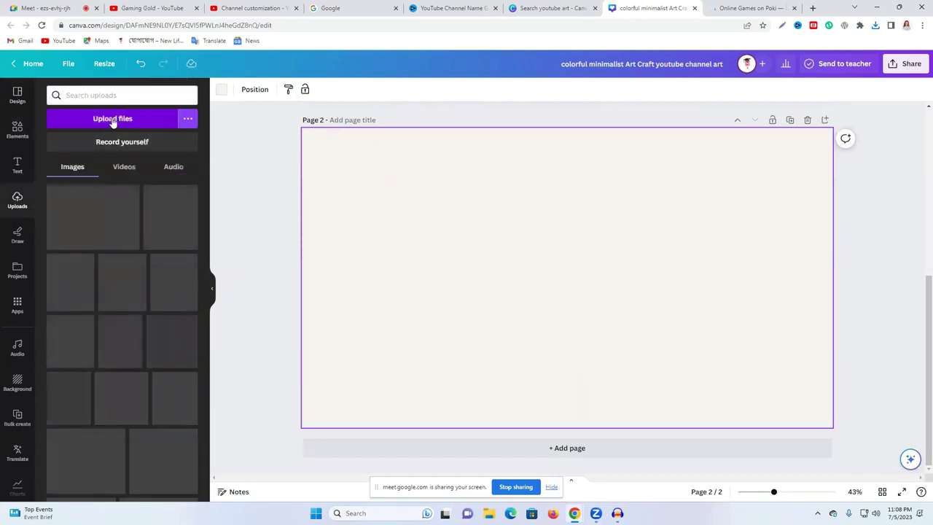
pyautogui.click(113, 119)
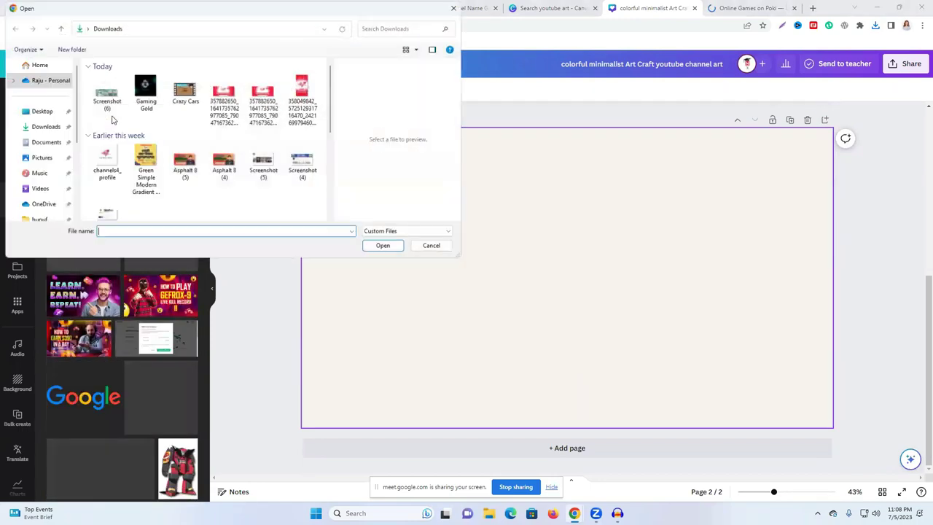
pyautogui.click(107, 96)
pyautogui.click(383, 246)
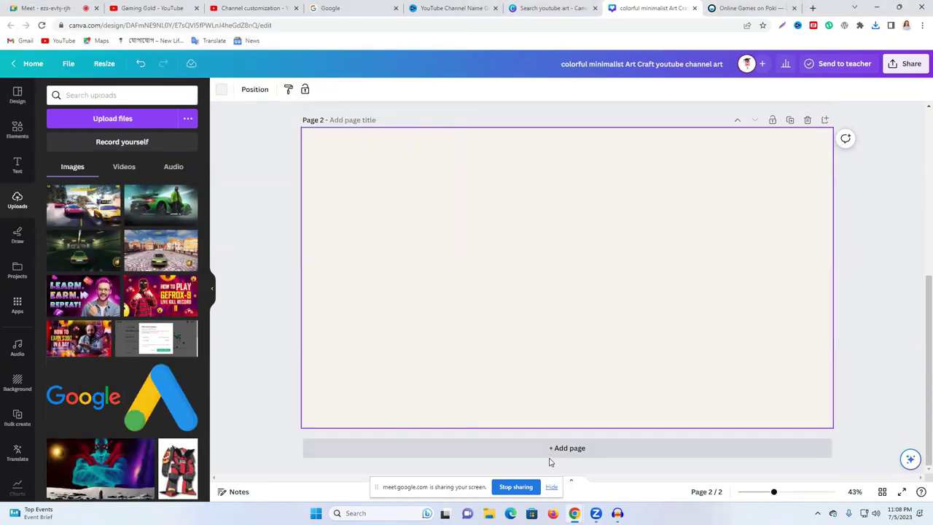
pyautogui.click(183, 342)
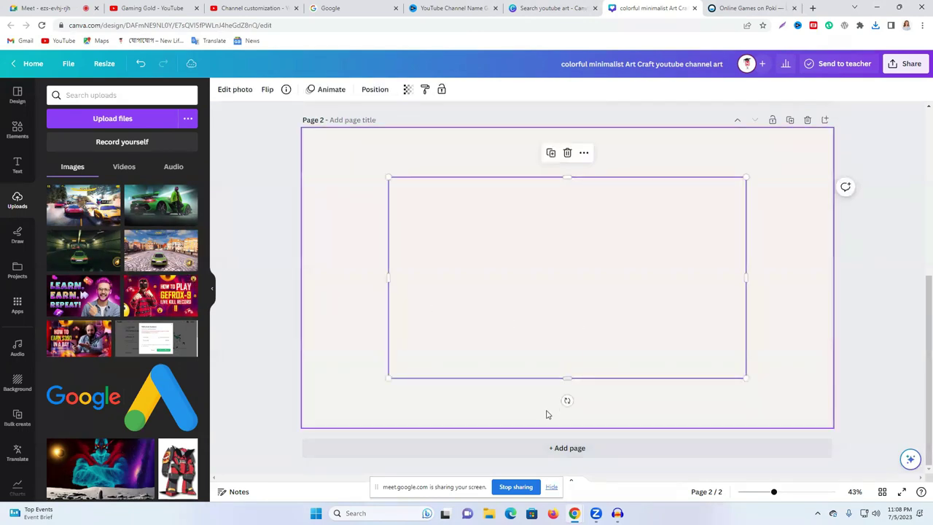
# Remove the extra blank page that was added by mistake.
pyautogui.click(536, 447)
pyautogui.scroll(3, 511, 311)
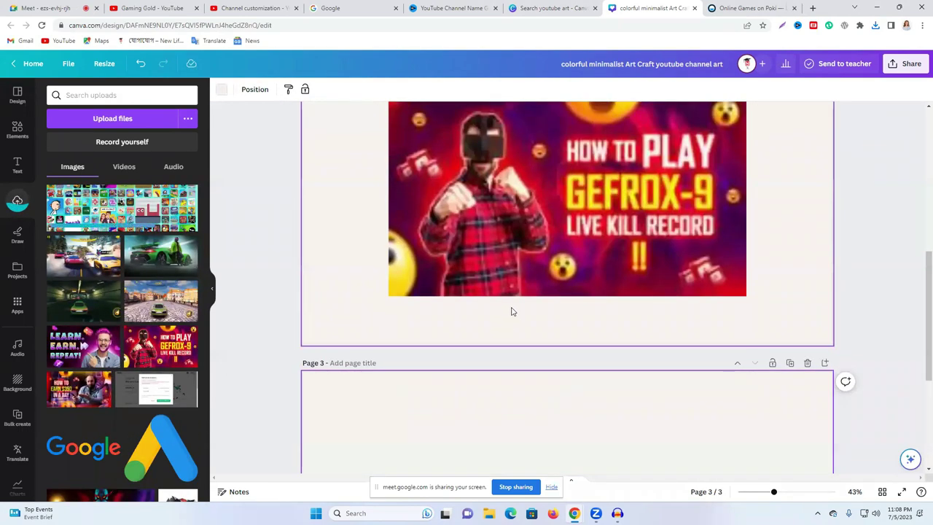
pyautogui.scroll(3, 511, 311)
pyautogui.moveTo(551, 325); pyautogui.dragTo(503, 415)
pyautogui.scroll(-5, 510, 291)
pyautogui.moveTo(398, 336); pyautogui.dragTo(3, 253)
pyautogui.scroll(3, 860, 279)
pyautogui.click(807, 411)
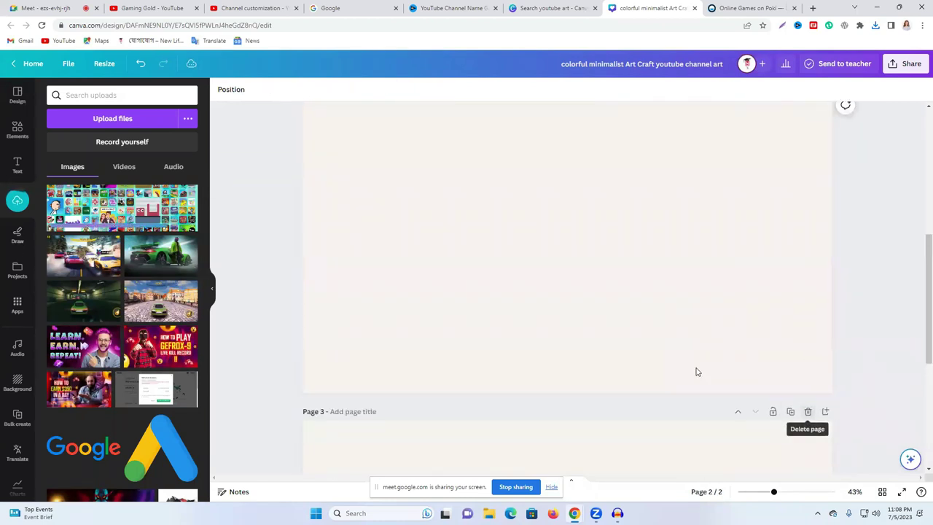
# Align the games collage to page 2's left edge and stretch it across the full width.
pyautogui.click(86, 219)
pyautogui.moveTo(517, 300); pyautogui.dragTo(446, 292)
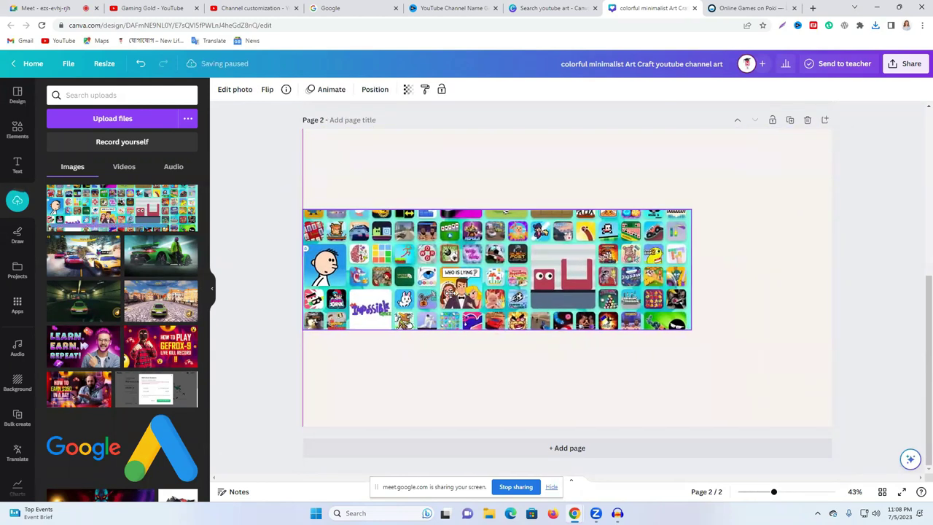
pyautogui.moveTo(691, 329); pyautogui.dragTo(847, 361)
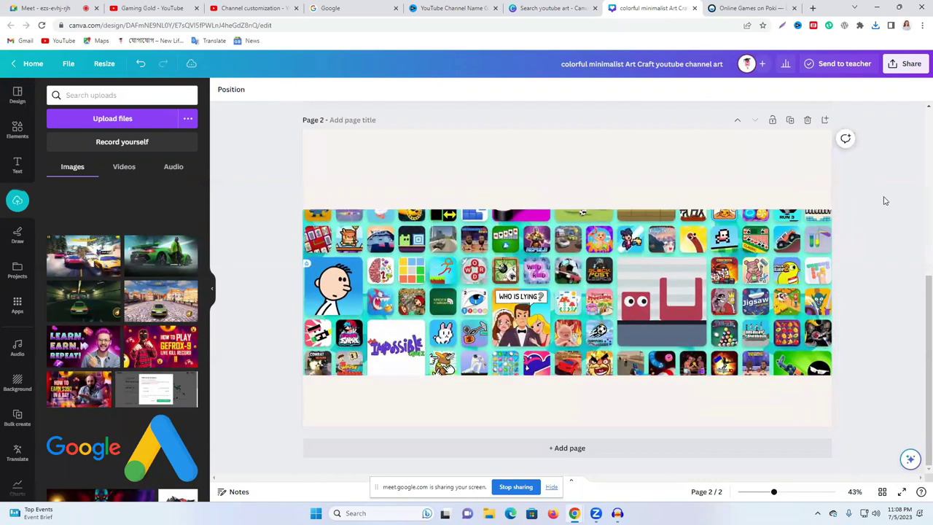
pyautogui.moveTo(587, 298); pyautogui.dragTo(584, 285)
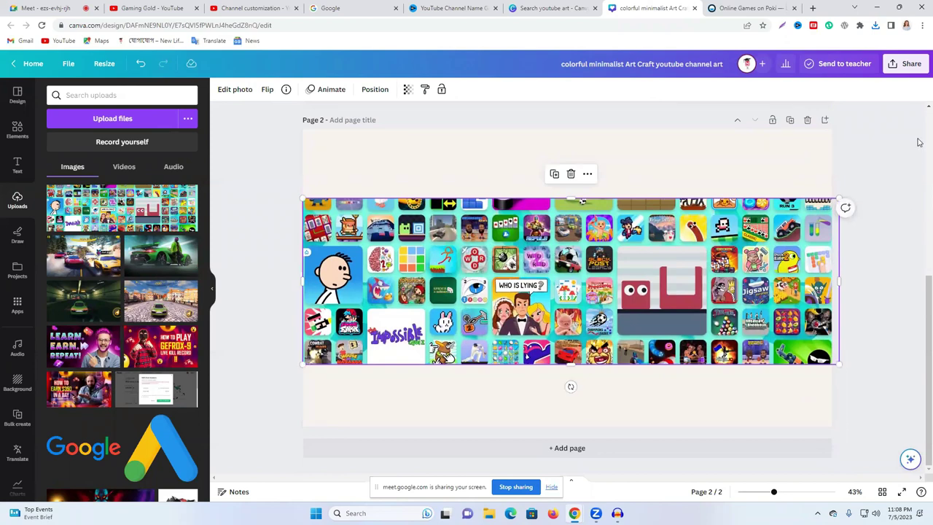
pyautogui.click(898, 171)
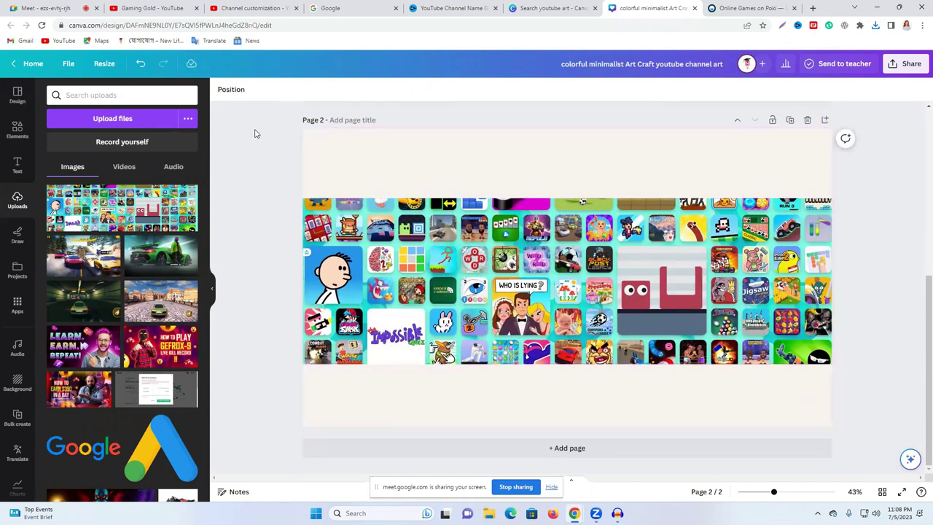
pyautogui.scroll(5, 255, 133)
# Apply the Blur effect at intensity 25 to the page 2 games collage.
pyautogui.click(433, 206)
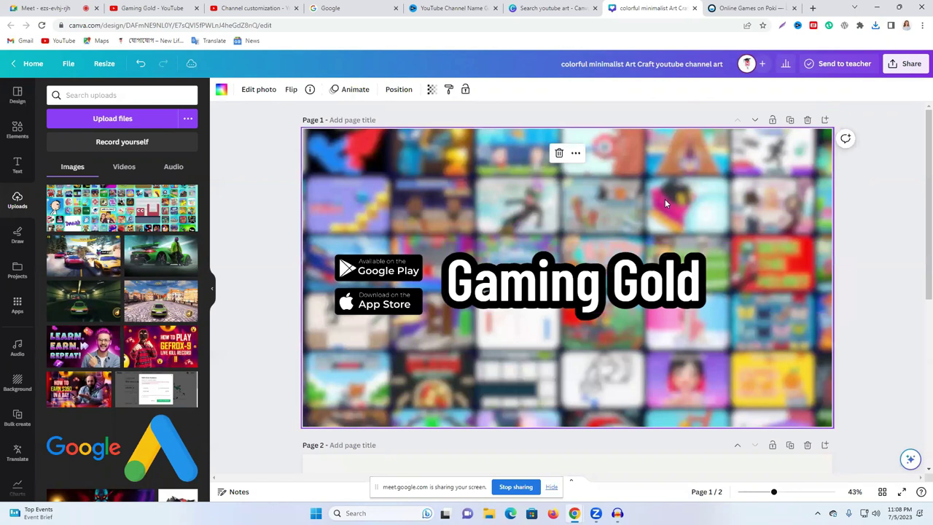
pyautogui.scroll(-5, 665, 199)
pyautogui.click(531, 261)
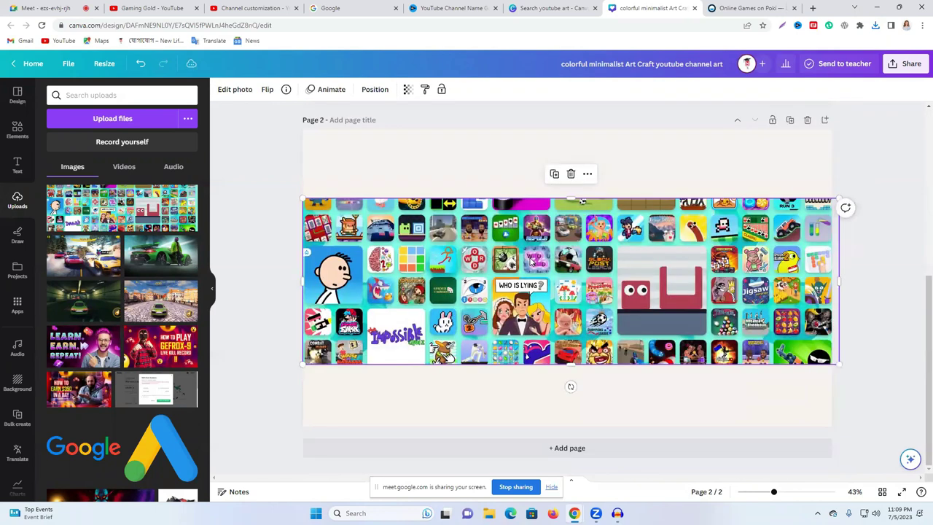
pyautogui.click(235, 90)
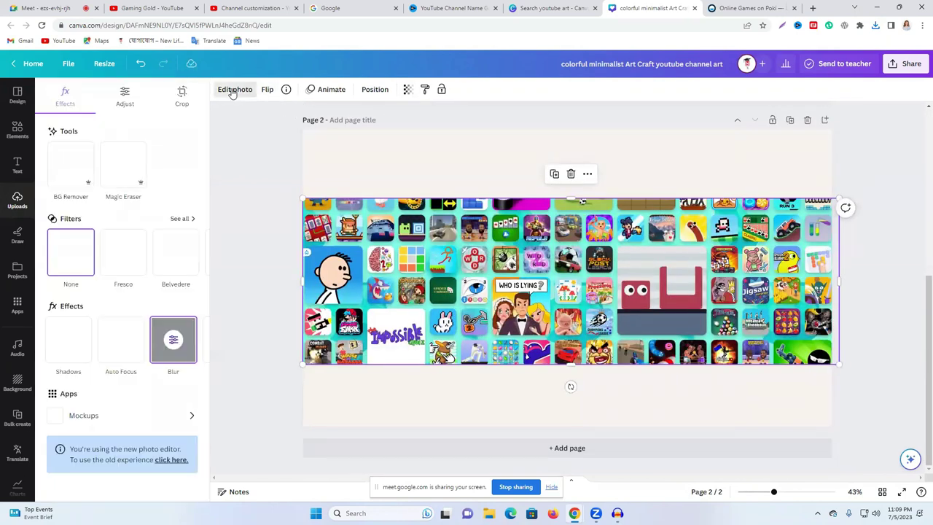
pyautogui.click(175, 354)
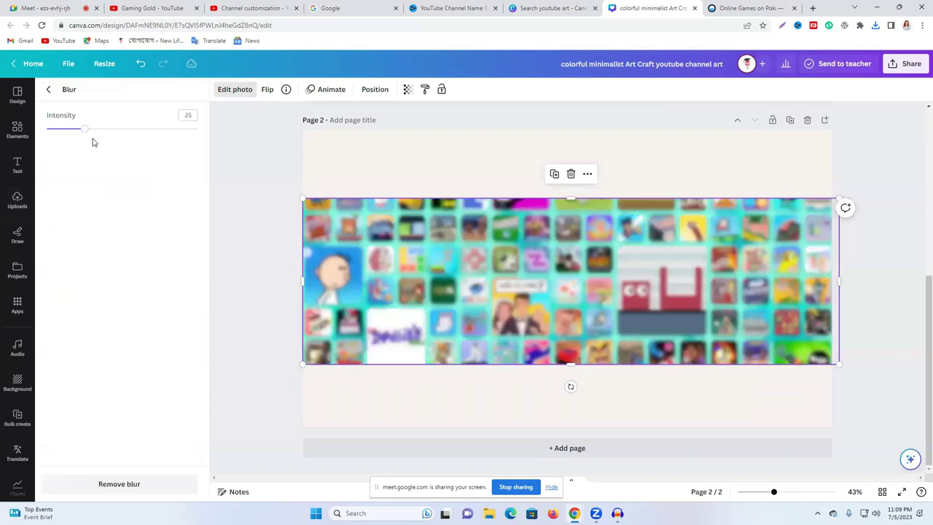
pyautogui.click(880, 282)
pyautogui.scroll(5, 878, 273)
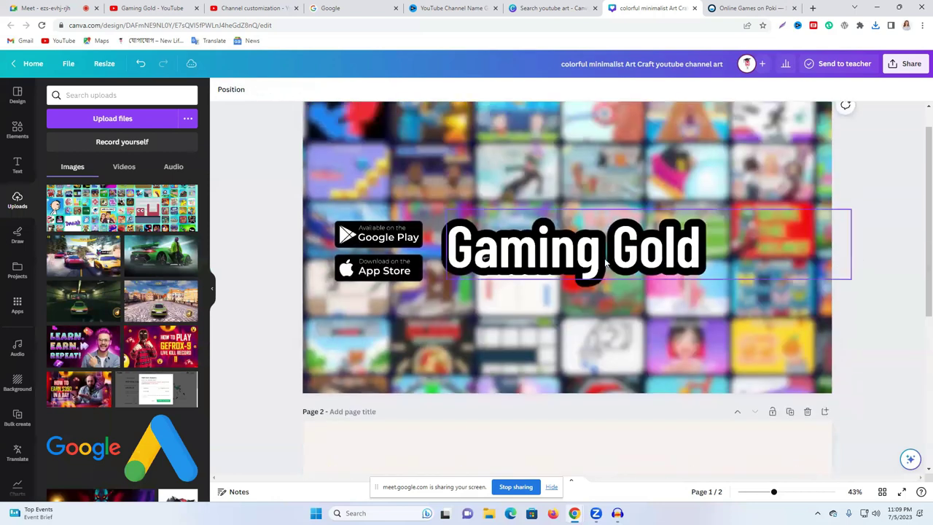
# Copy the Gaming Gold title from page 1.
pyautogui.rightClick(603, 259)
pyautogui.press('Escape')
pyautogui.scroll(-4, 465, 270)
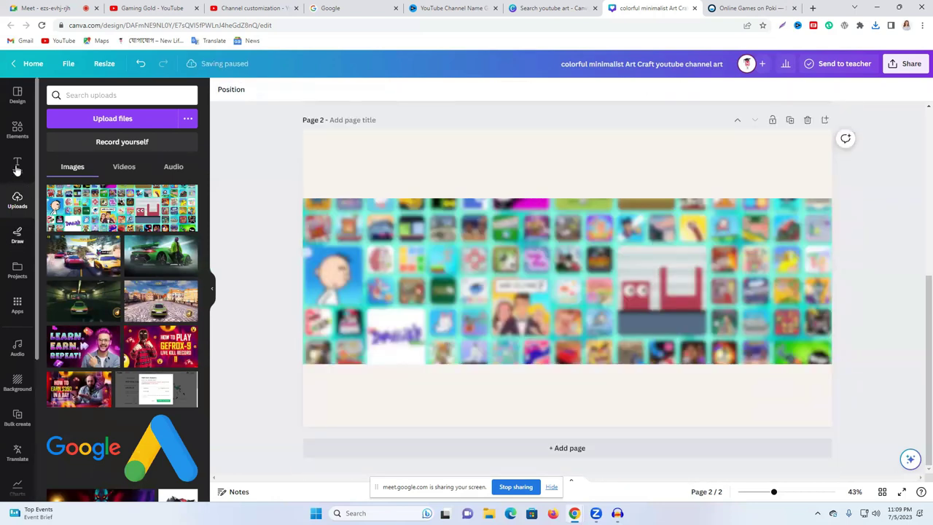
# Add a heading to page 2 and replace its text with the pasted 'Gaming Gold'.
pyautogui.click(17, 167)
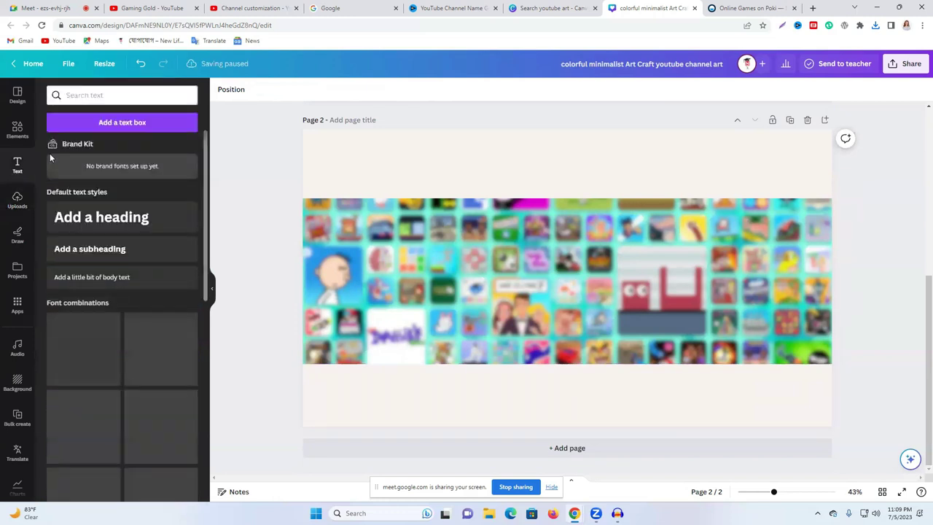
pyautogui.click(100, 219)
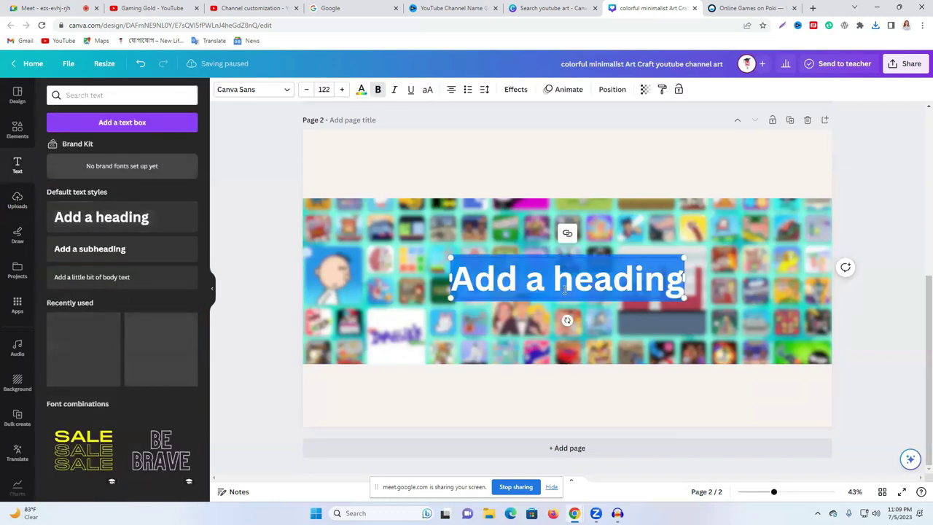
pyautogui.doubleClick(565, 289)
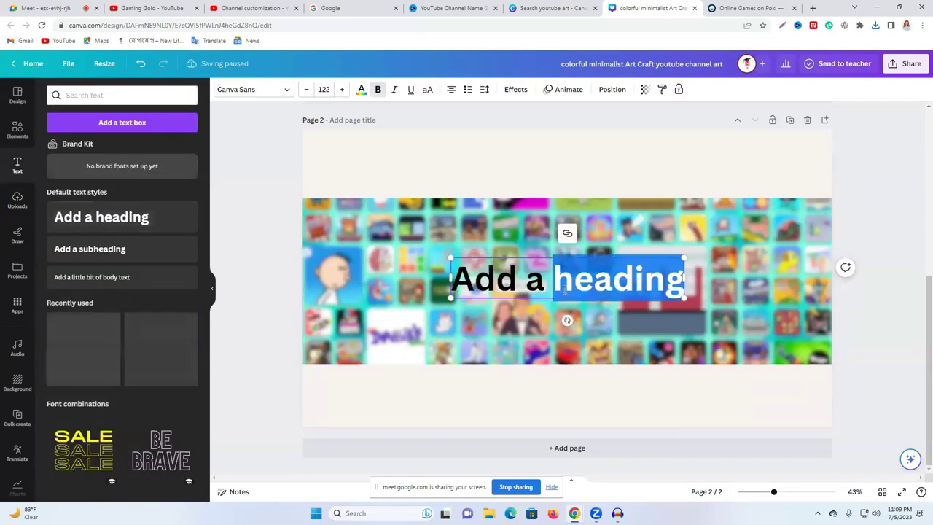
pyautogui.tripleClick(491, 289)
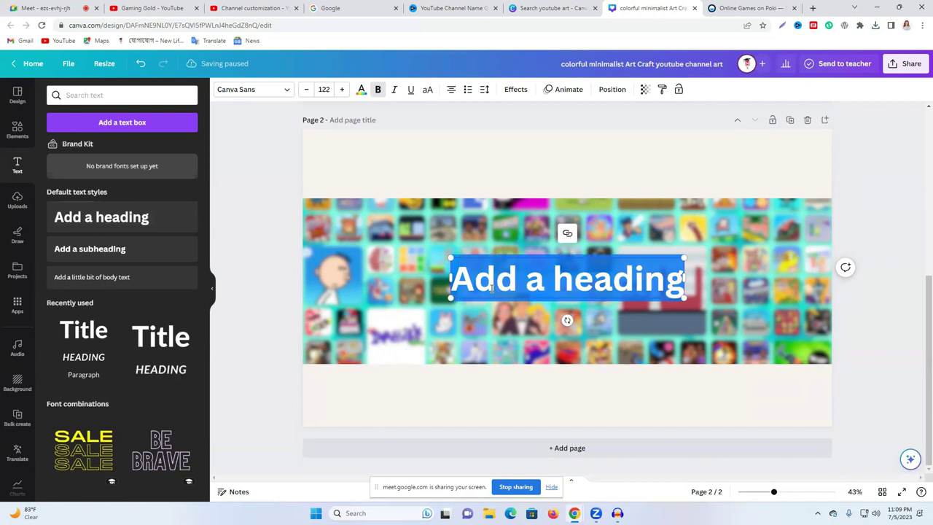
pyautogui.write('Gaming Gold')
pyautogui.click(867, 220)
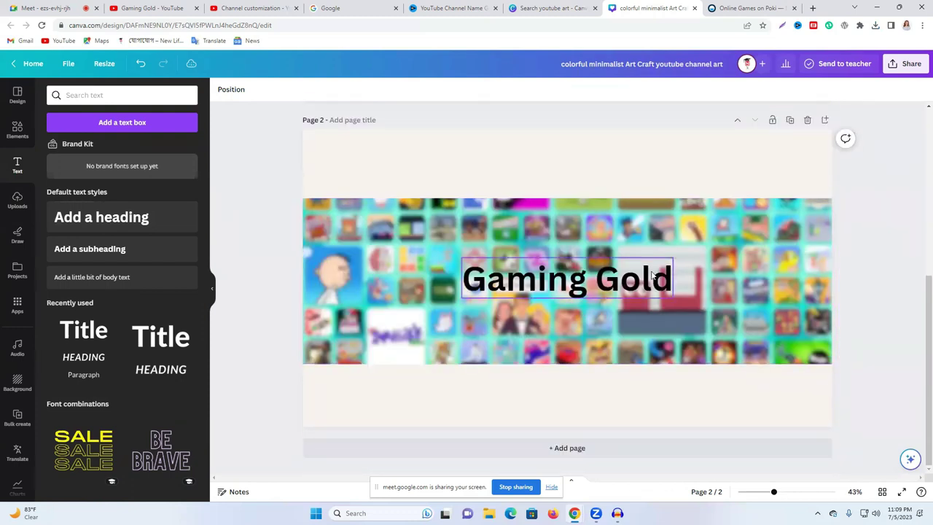
# Make the Gaming Gold title text white.
pyautogui.click(634, 280)
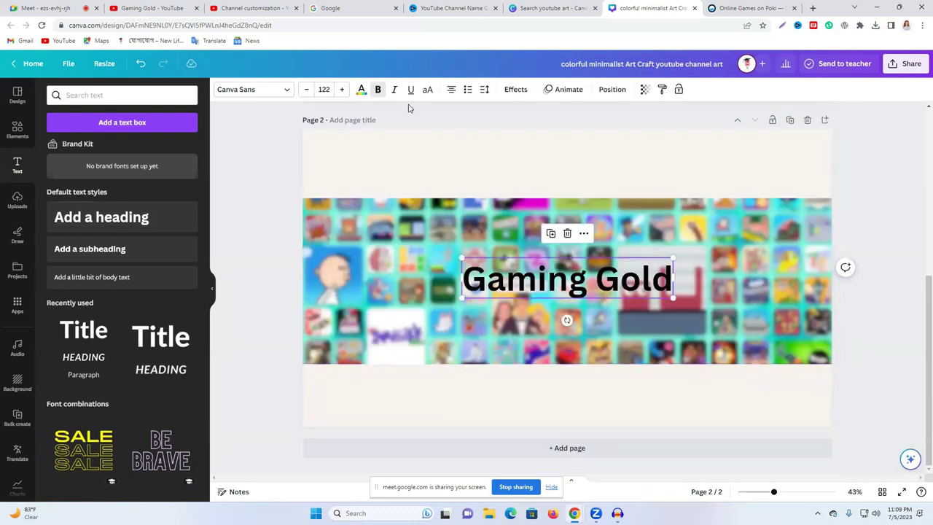
pyautogui.click(361, 90)
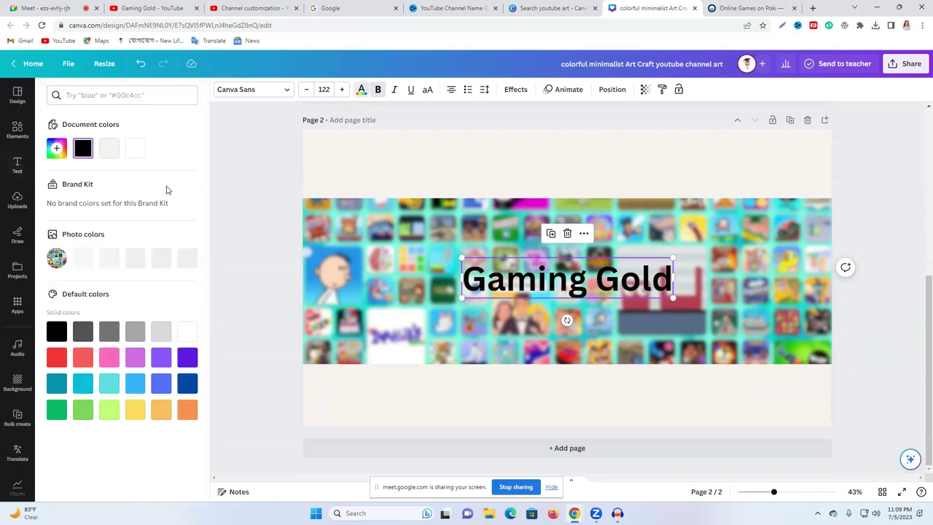
pyautogui.click(187, 332)
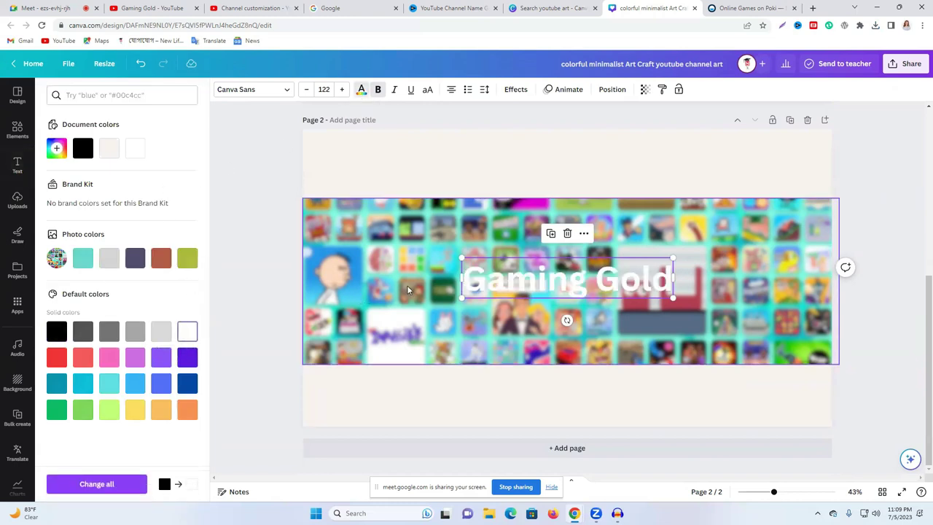
# Give the Gaming Gold title a black Outline effect with thickness 200.
pyautogui.click(522, 91)
pyautogui.click(523, 92)
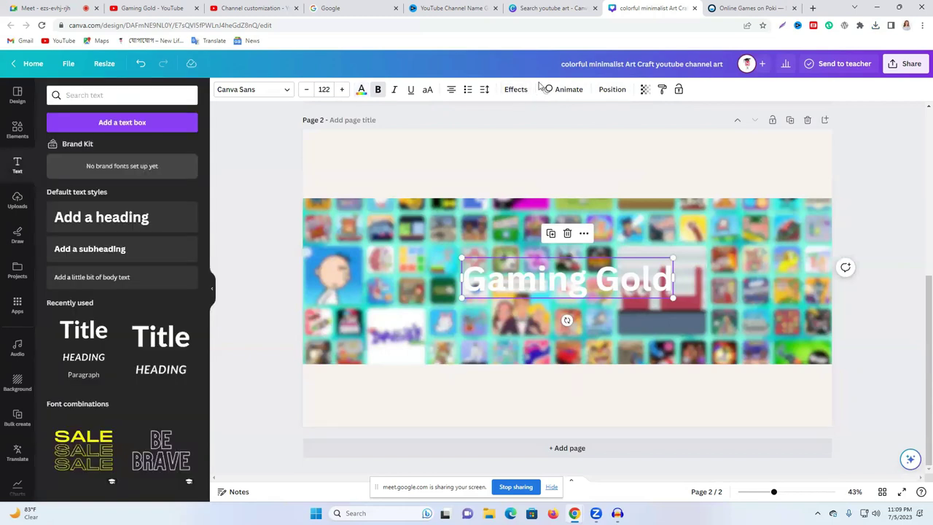
pyautogui.click(515, 91)
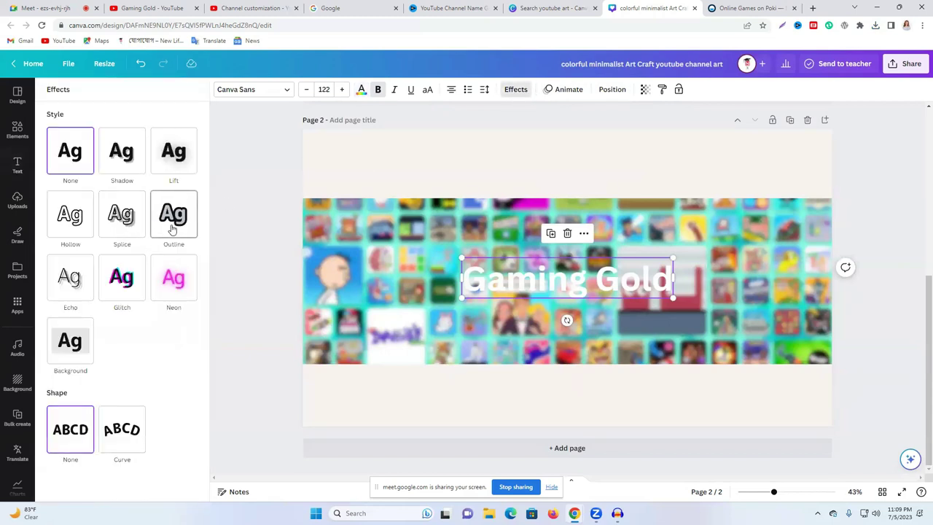
pyautogui.click(169, 229)
pyautogui.moveTo(84, 277); pyautogui.dragTo(243, 289)
pyautogui.click(180, 287)
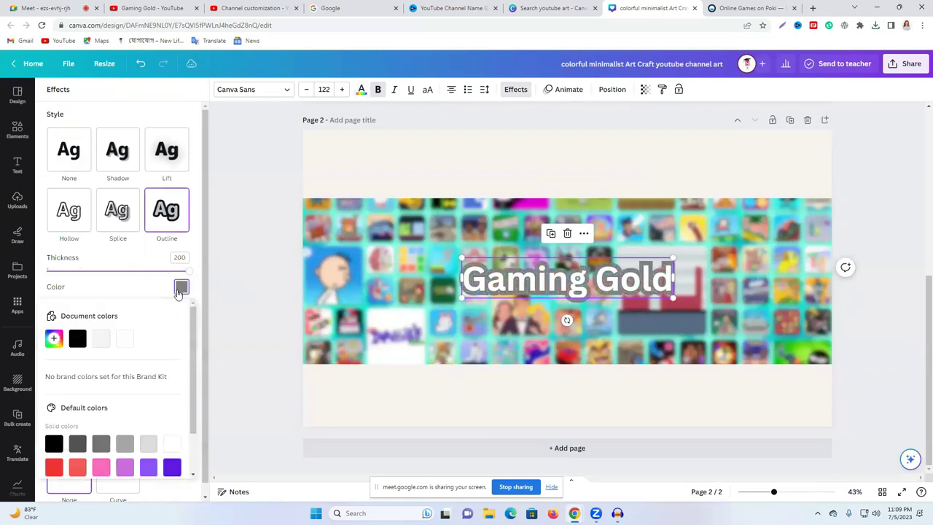
pyautogui.click(77, 338)
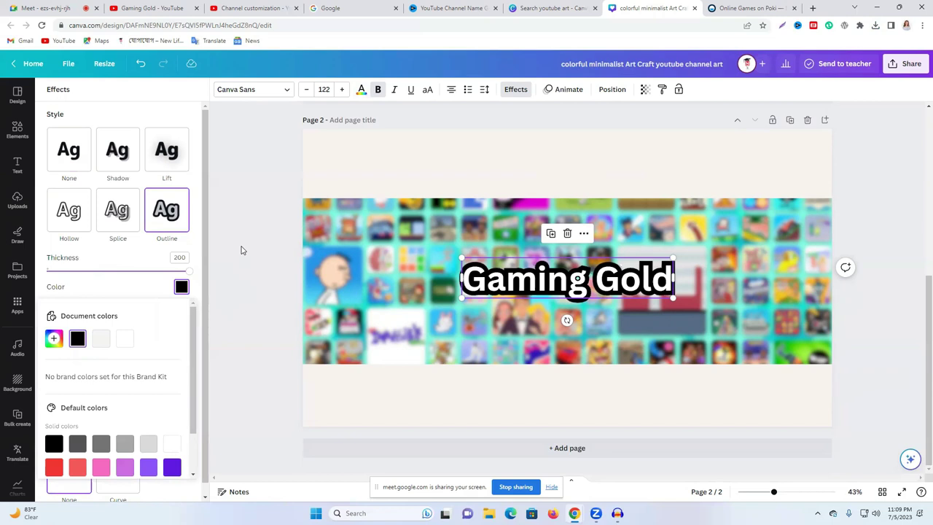
pyautogui.click(241, 250)
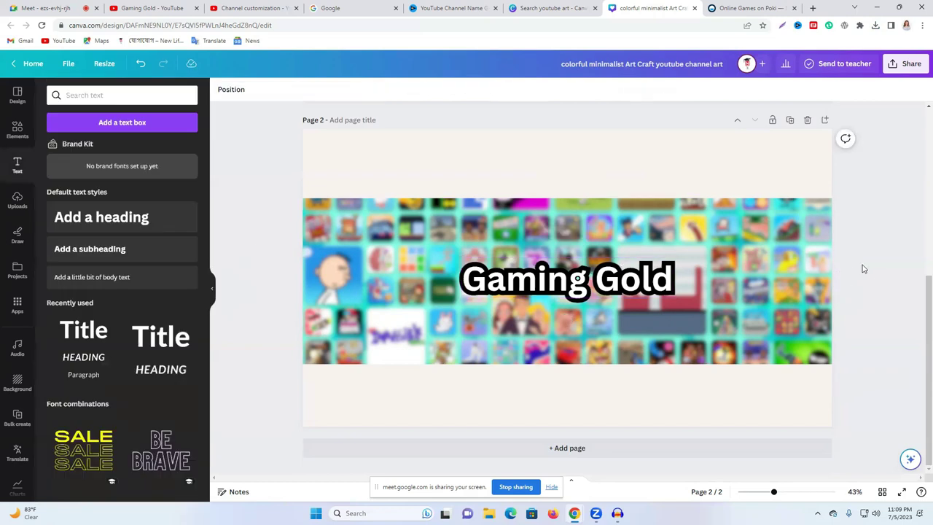
pyautogui.click(609, 293)
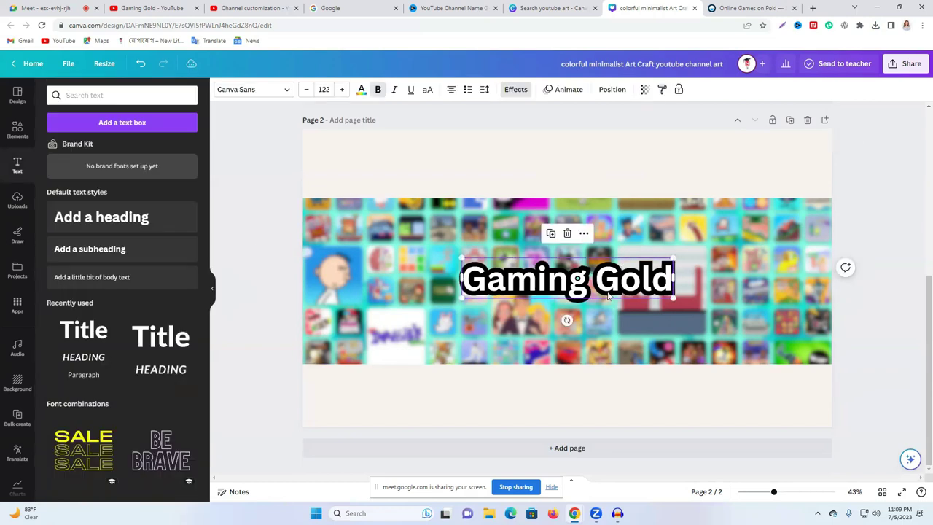
# Duplicate the Gaming Gold title and move the copy to the right of the original.
pyautogui.click(553, 236)
pyautogui.moveTo(577, 312); pyautogui.dragTo(650, 284)
pyautogui.click(480, 282)
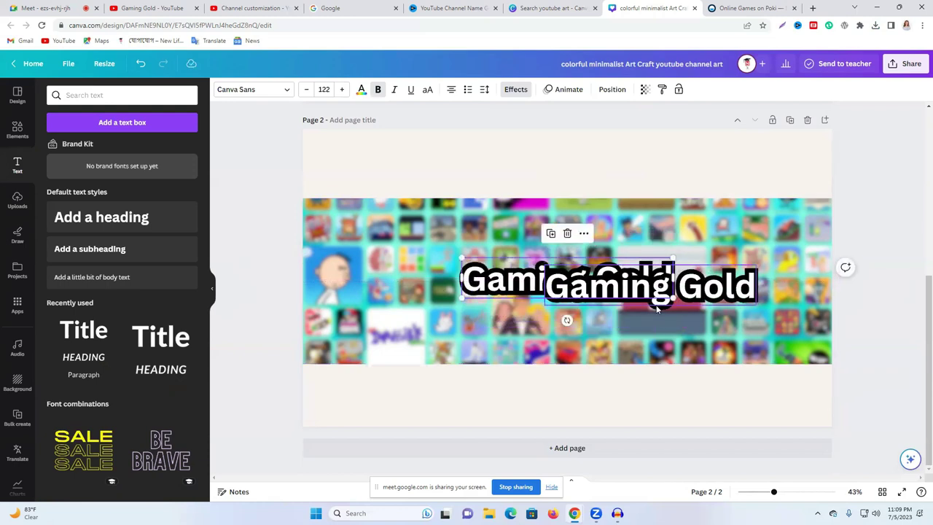
pyautogui.click(853, 211)
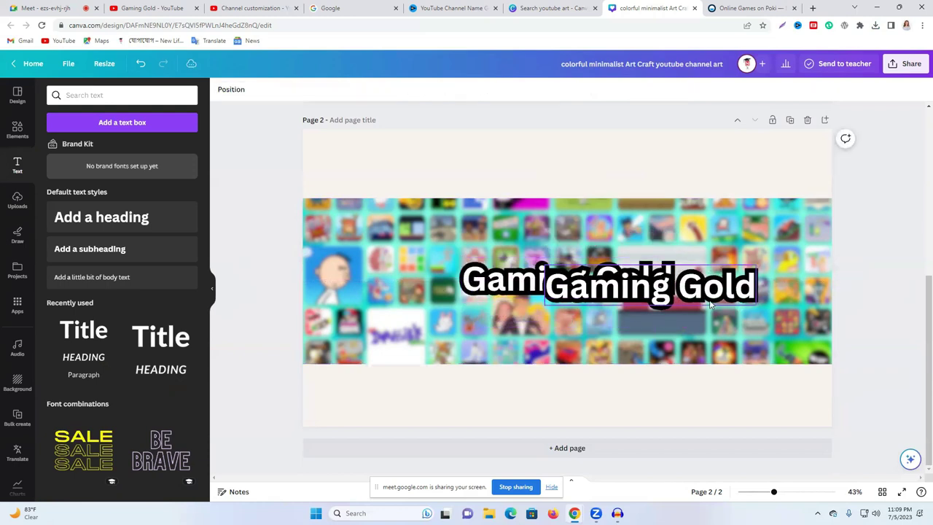
pyautogui.click(721, 286)
# Give the copy a red outline of thickness 144 and layer it over the black-outlined title.
pyautogui.click(514, 89)
pyautogui.click(510, 90)
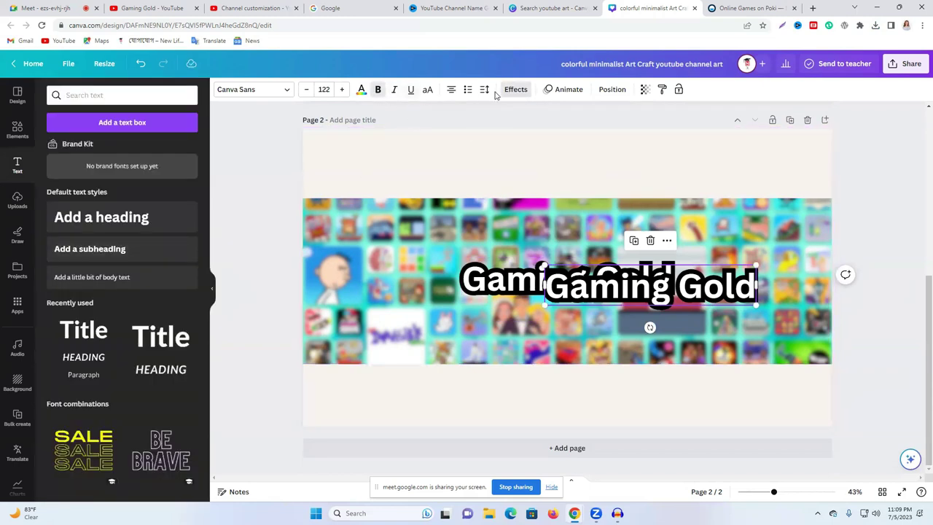
pyautogui.click(515, 88)
pyautogui.click(181, 287)
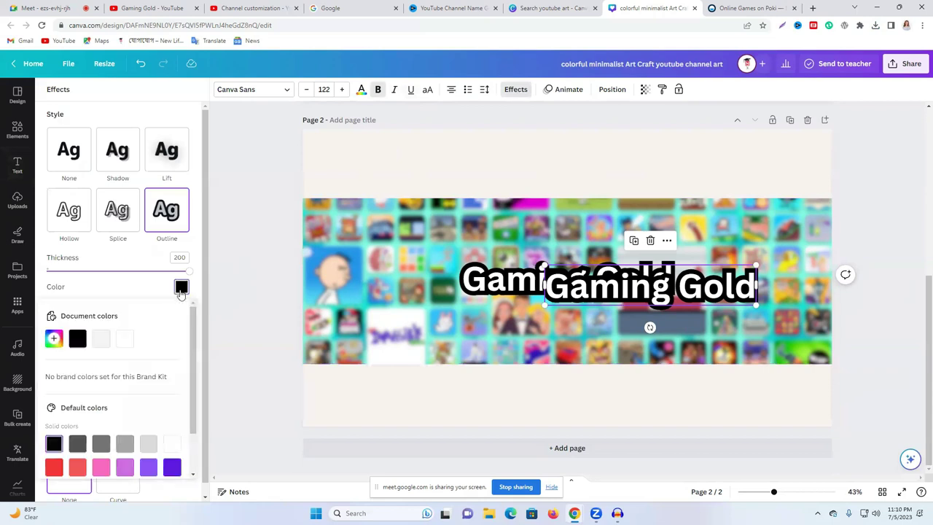
pyautogui.click(54, 468)
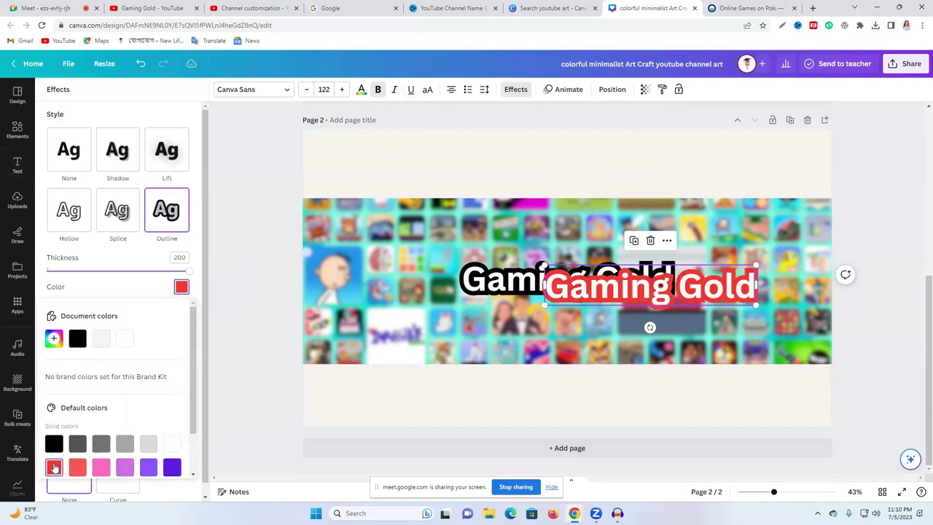
pyautogui.press('Escape')
pyautogui.moveTo(693, 297); pyautogui.dragTo(612, 289)
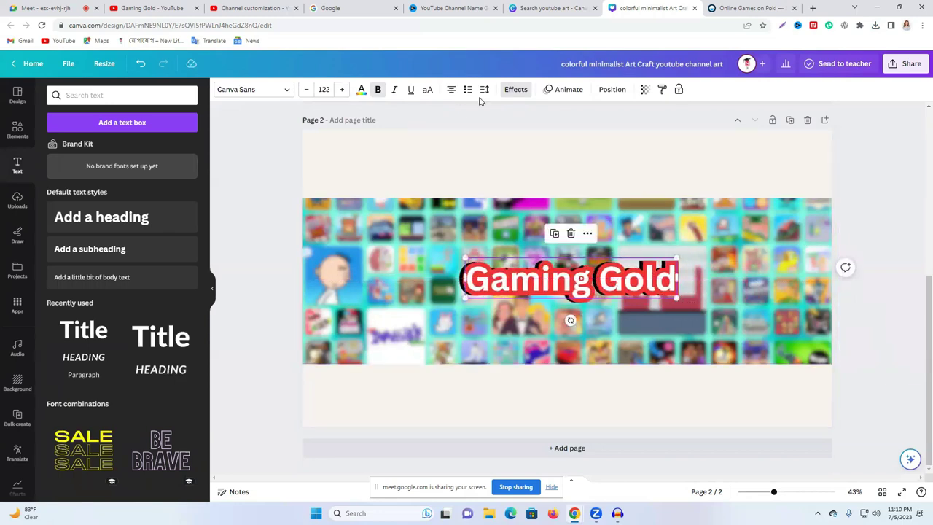
pyautogui.moveTo(186, 272); pyautogui.dragTo(118, 272)
pyautogui.click(876, 241)
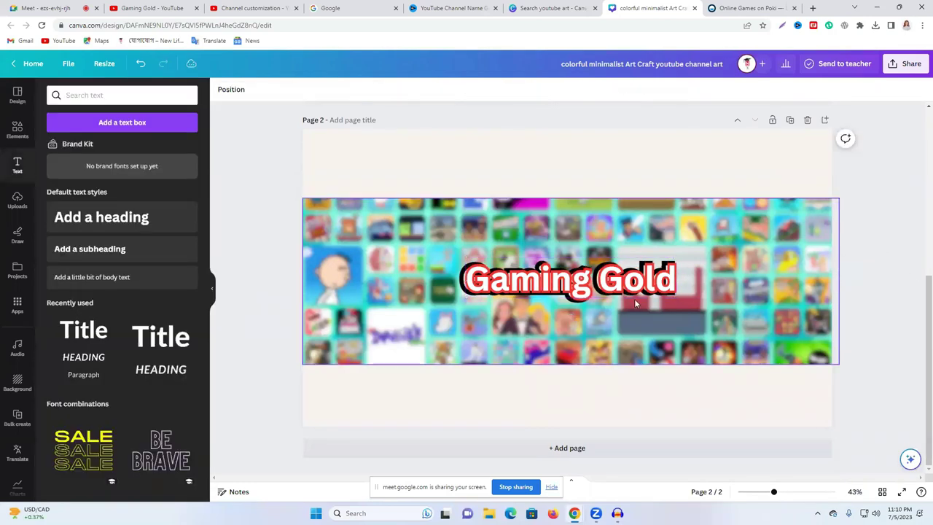
pyautogui.click(598, 295)
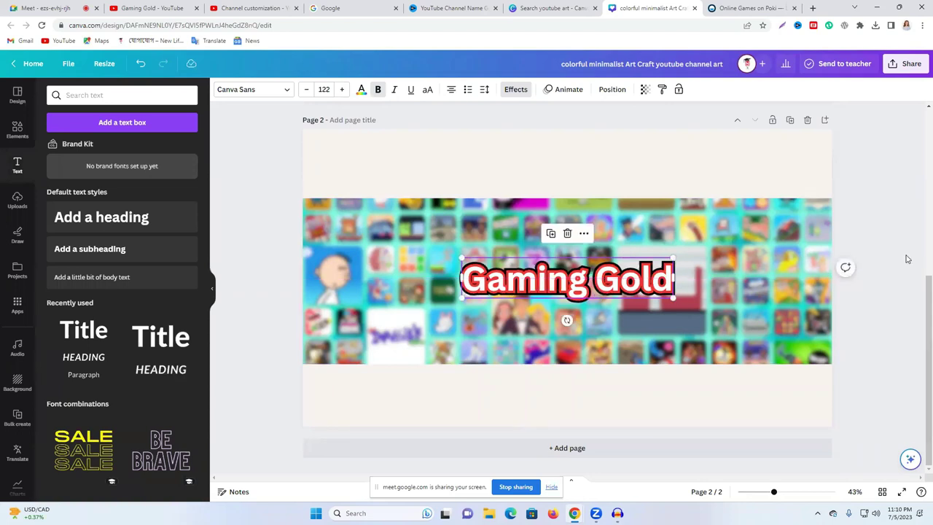
pyautogui.click(886, 232)
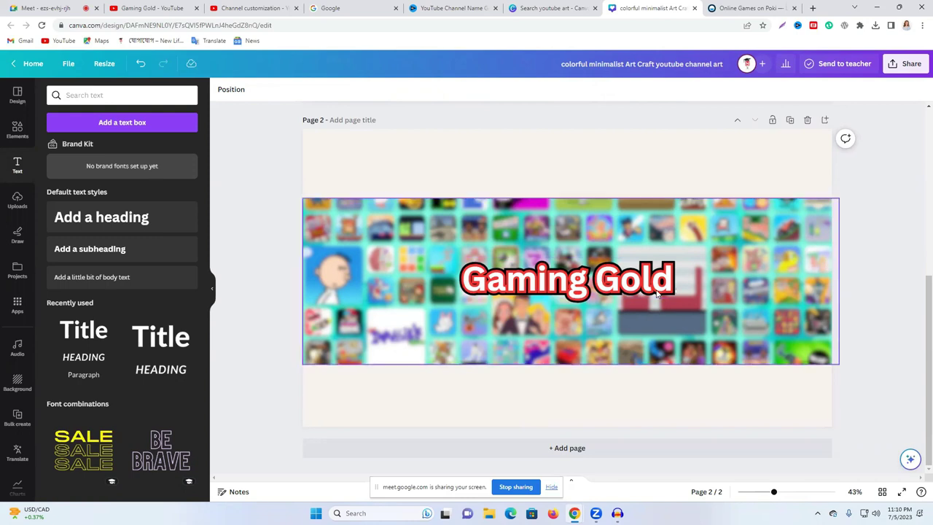
# Recentre the blurred games image and add a blank third page.
pyautogui.moveTo(645, 310)
pyautogui.mouseDown()
pyautogui.moveTo(644, 284)
pyautogui.moveTo(645, 308)
pyautogui.mouseUp()
pyautogui.click(893, 201)
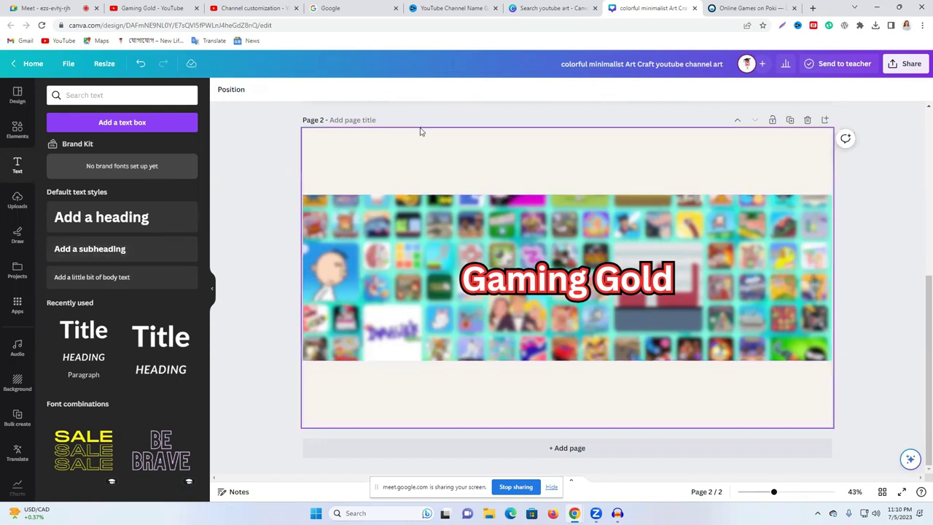
pyautogui.scroll(2, 467, 228)
pyautogui.scroll(3, 468, 230)
pyautogui.scroll(-5, 243, 316)
pyautogui.click(529, 449)
# Apply the purple-and-blue Live Music YouTube banner template to page 3, replacing the Electronic Music one.
pyautogui.click(18, 129)
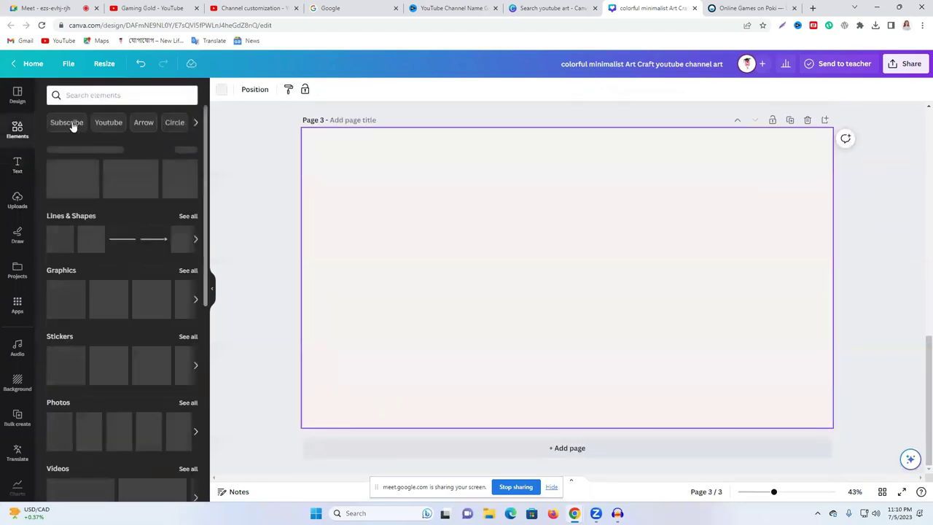
pyautogui.click(18, 94)
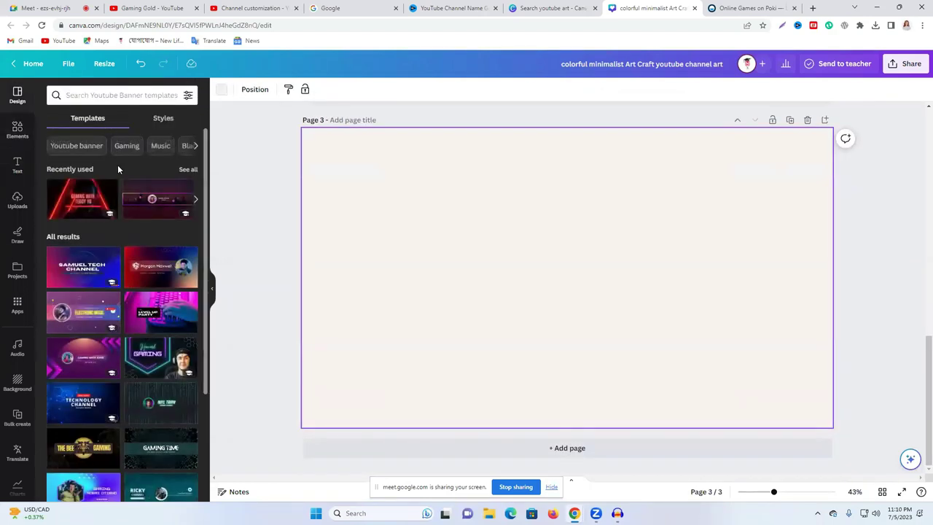
pyautogui.click(85, 320)
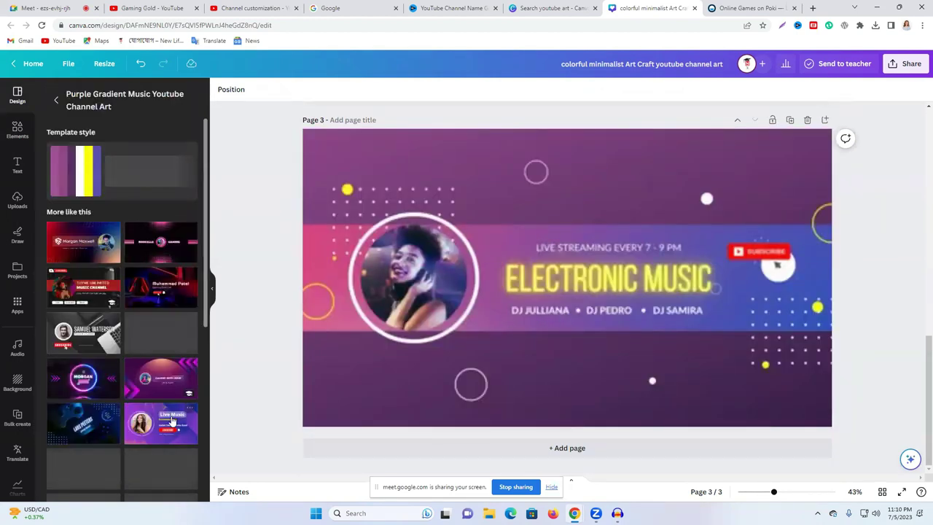
pyautogui.click(166, 425)
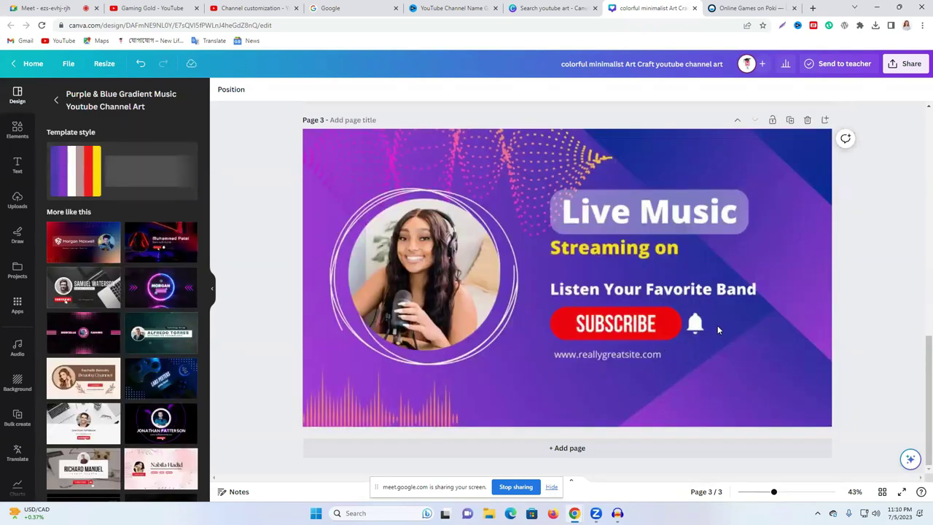
pyautogui.click(621, 329)
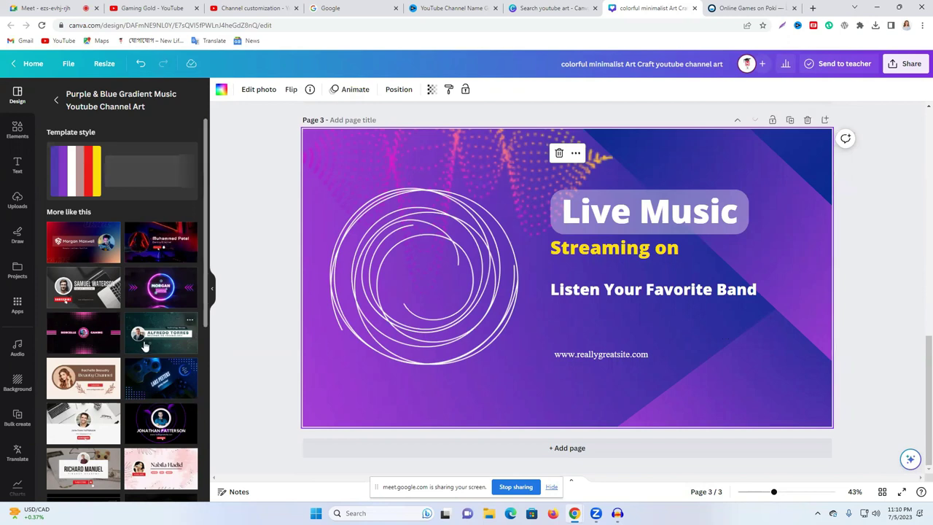
pyautogui.scroll(-3, 122, 328)
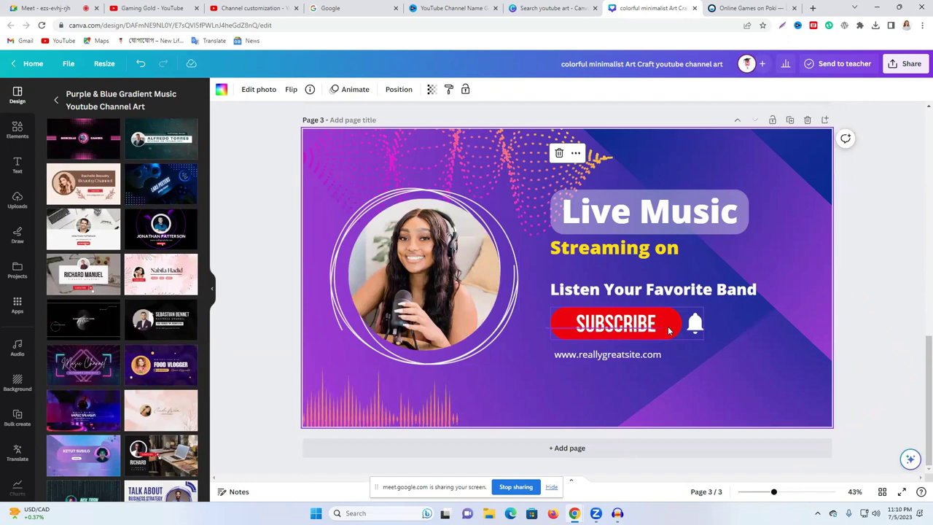
# Select the red SUBSCRIBE button group on page 3 and move it up above Live Music.
pyautogui.click(647, 311)
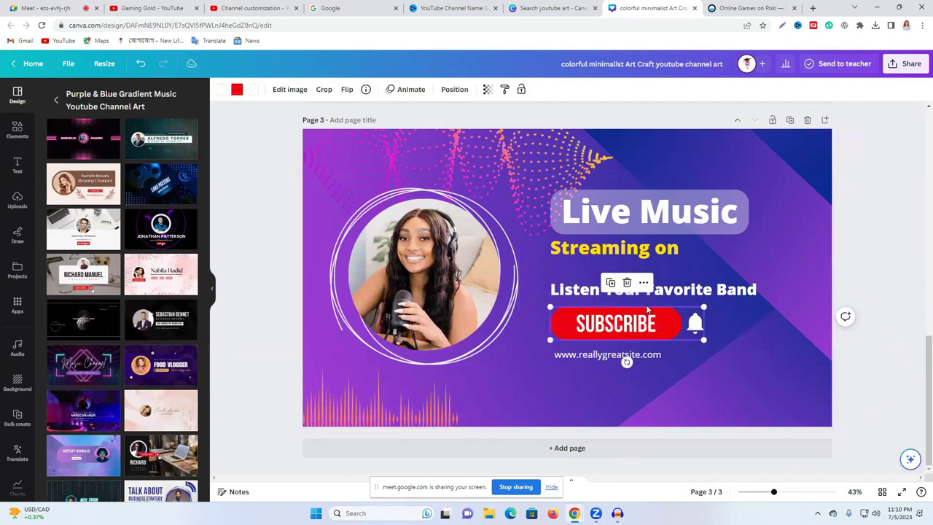
pyautogui.click(717, 324)
pyautogui.moveTo(624, 331); pyautogui.dragTo(620, 331)
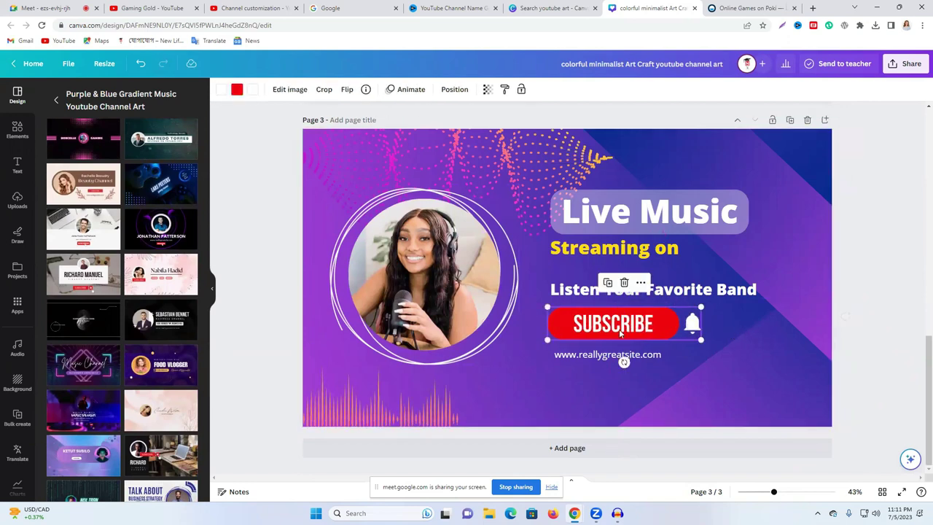
pyautogui.doubleClick(521, 328)
pyautogui.click(581, 357)
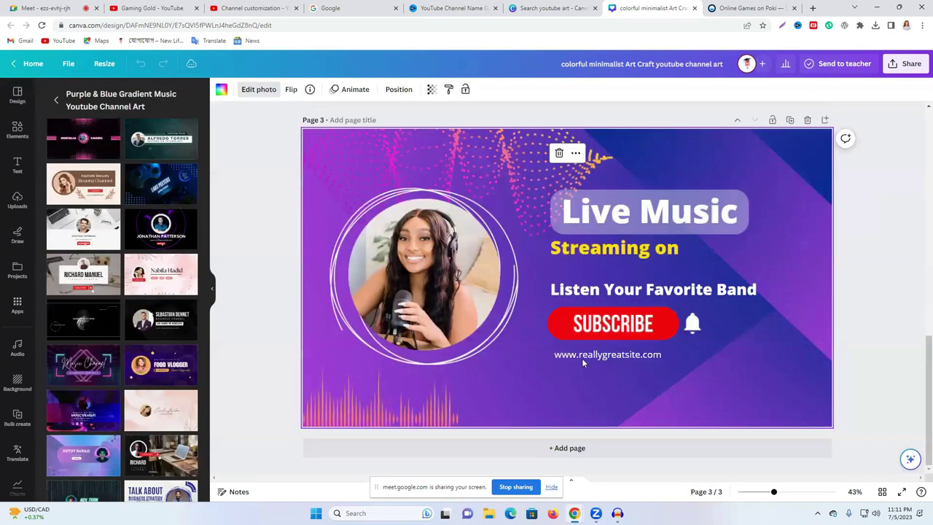
pyautogui.click(706, 323)
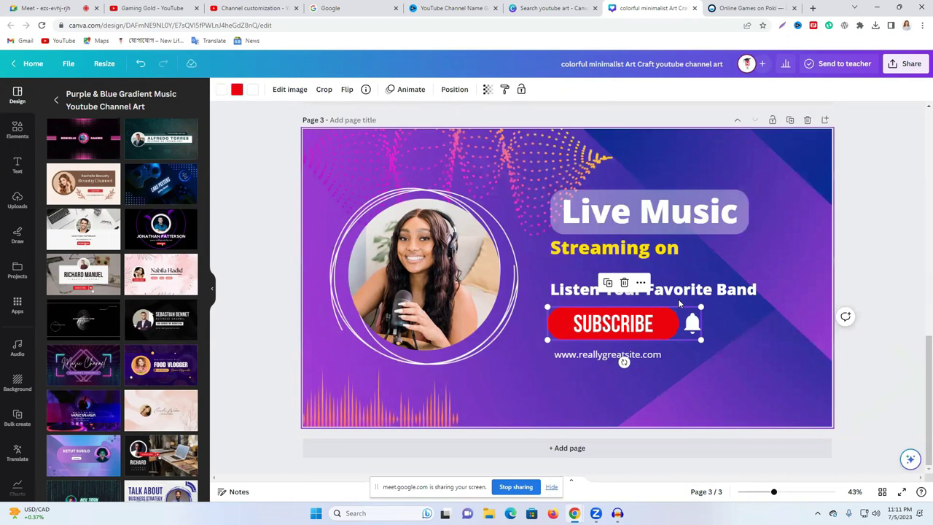
pyautogui.moveTo(675, 321); pyautogui.dragTo(585, 231)
pyautogui.click(882, 226)
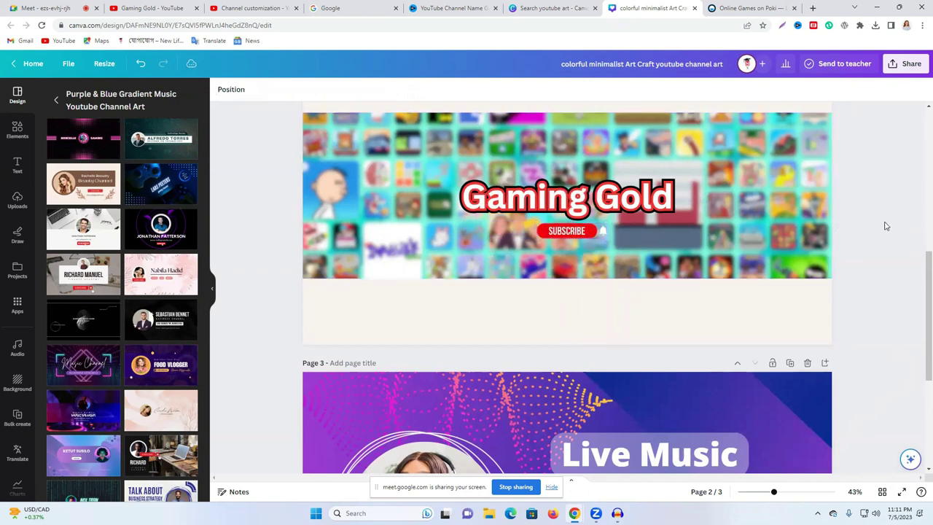
# Drag the SUBSCRIBE button onto the Gaming Gold page and push it to the banner's edge.
pyautogui.scroll(1, 860, 234)
pyautogui.moveTo(570, 280); pyautogui.dragTo(896, 205)
pyautogui.click(881, 218)
pyautogui.scroll(-4, 736, 331)
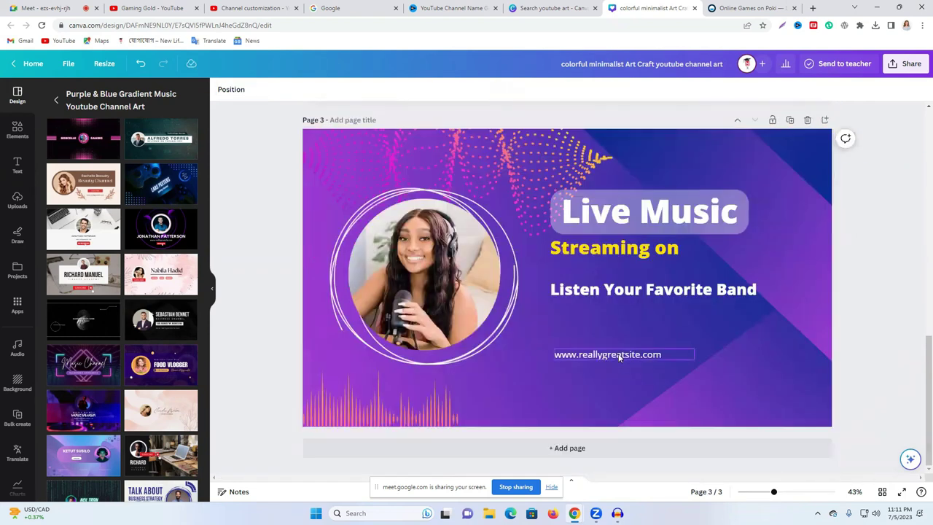
# Move the website text box under Gaming Gold on page 2 and retype it as 'Subscribe My Channel'.
pyautogui.moveTo(625, 357); pyautogui.dragTo(568, 232)
pyautogui.scroll(2, 626, 312)
pyautogui.scroll(3, 575, 187)
pyautogui.doubleClick(568, 231)
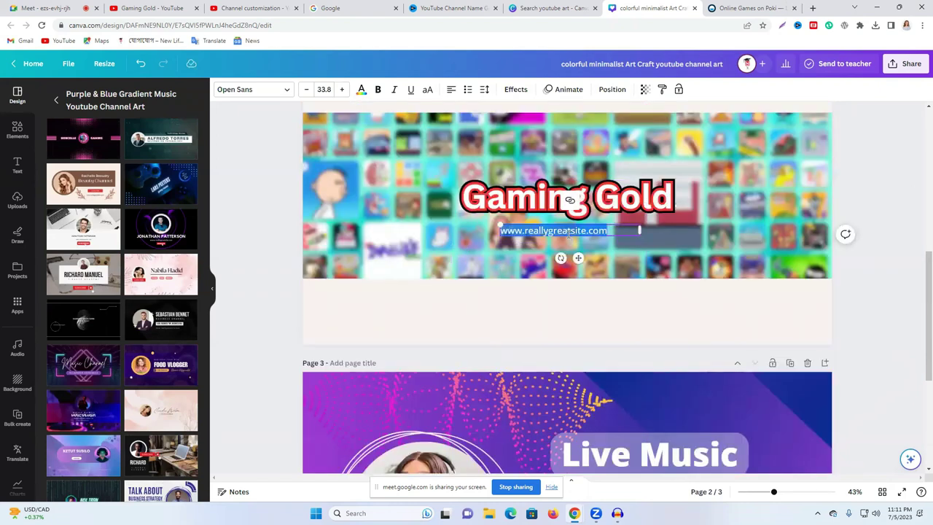
pyautogui.write('Subscribe My Channel')
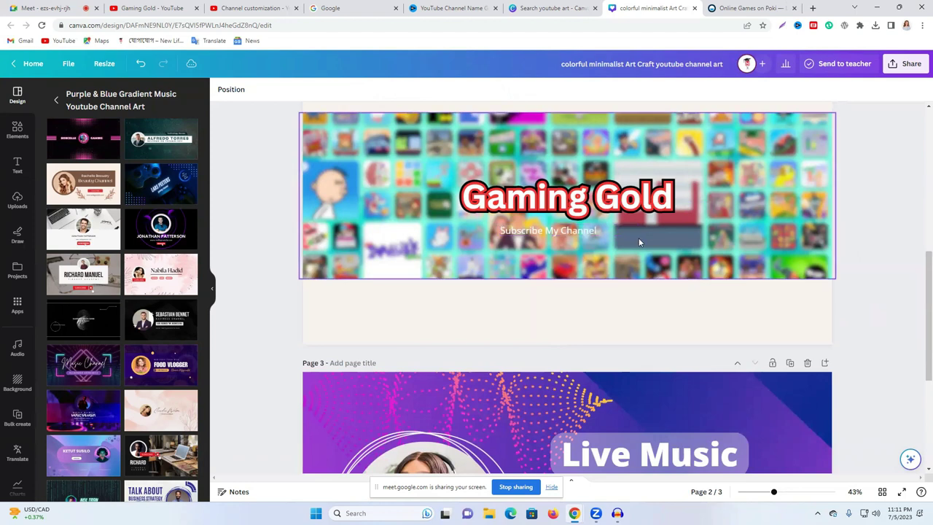
pyautogui.moveTo(588, 233); pyautogui.dragTo(651, 228)
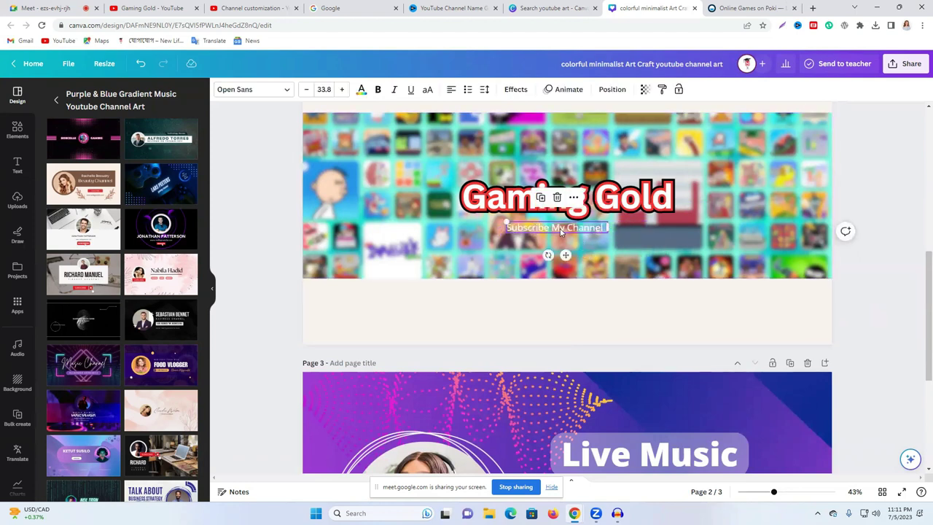
# Format the subtitle as bold black LOVELO capitals and enlarge it to size 47.6.
pyautogui.doubleClick(564, 228)
pyautogui.moveTo(565, 228); pyautogui.dragTo(568, 228)
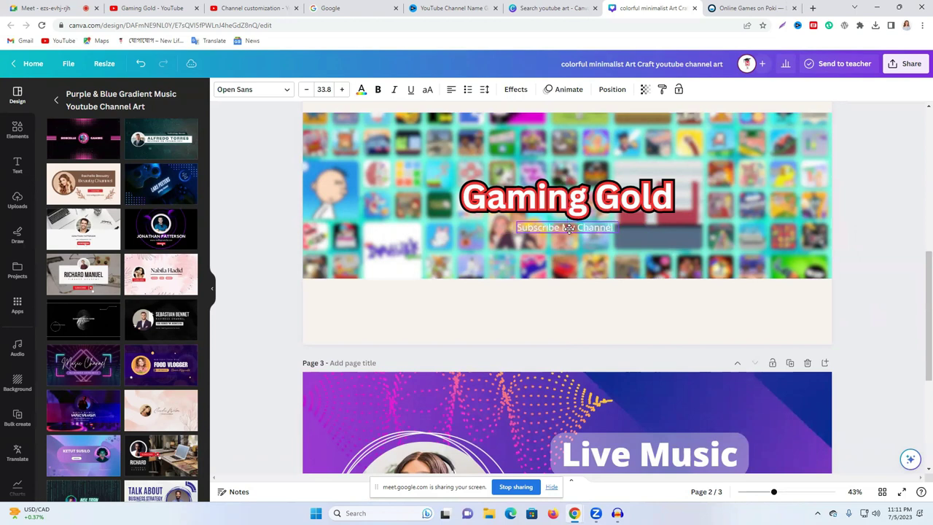
pyautogui.click(378, 89)
pyautogui.moveTo(620, 231); pyautogui.dragTo(633, 228)
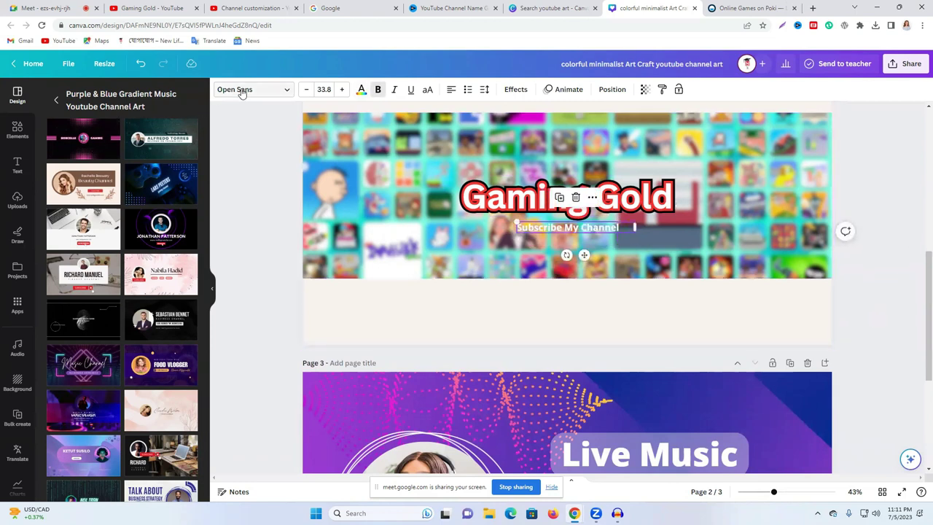
pyautogui.click(242, 89)
pyautogui.click(105, 373)
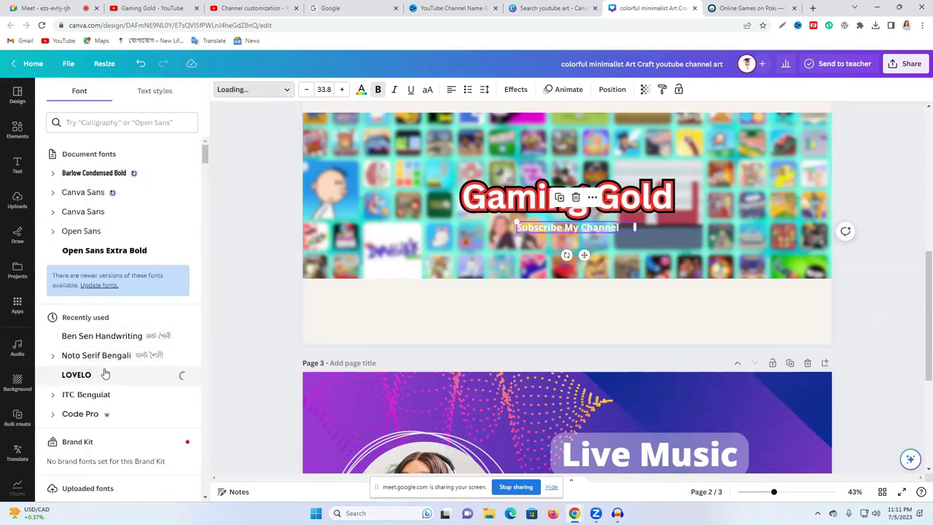
pyautogui.click(360, 91)
pyautogui.click(109, 148)
pyautogui.click(83, 148)
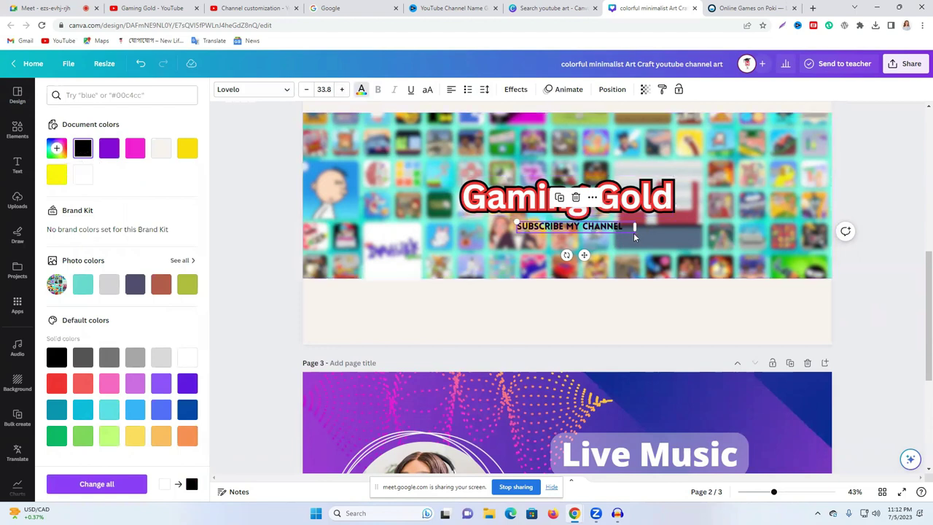
pyautogui.moveTo(633, 232); pyautogui.dragTo(608, 231)
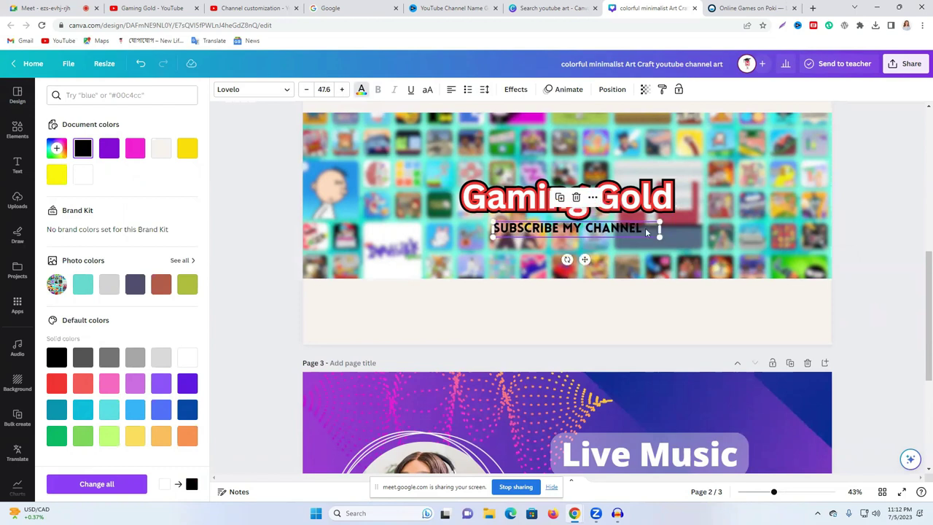
pyautogui.click(863, 197)
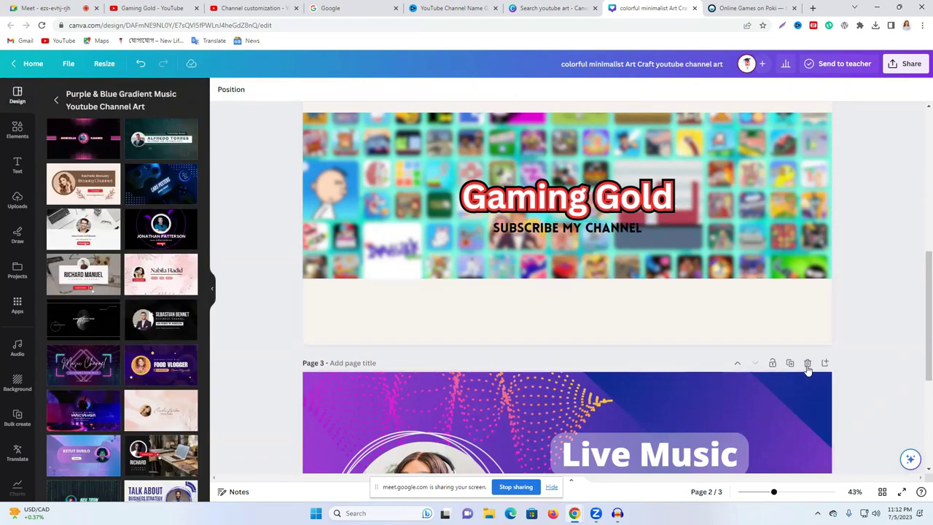
# Delete the Live Music page and place the shrunken Google Play and App Store badges left of Gaming Gold.
pyautogui.click(807, 362)
pyautogui.scroll(3, 783, 205)
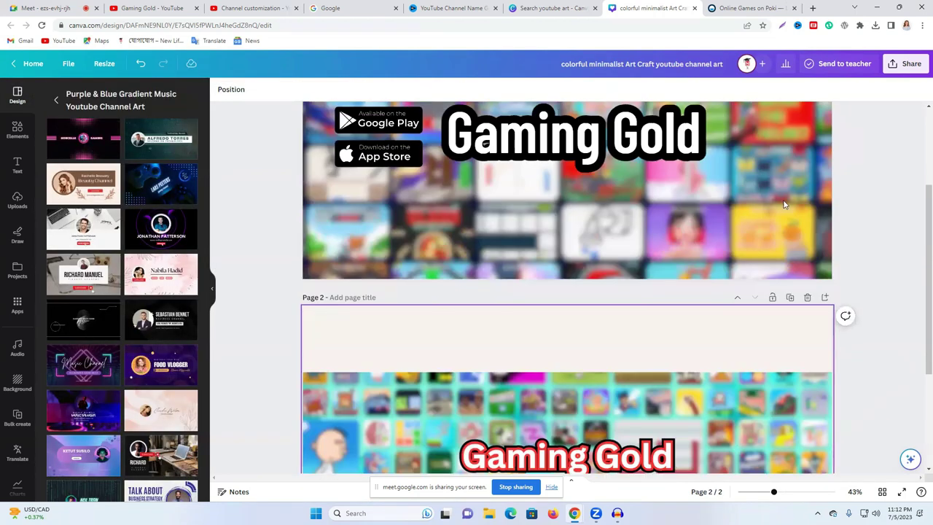
pyautogui.scroll(3, 783, 204)
pyautogui.moveTo(376, 271); pyautogui.dragTo(396, 329)
pyautogui.moveTo(454, 363); pyautogui.dragTo(407, 321)
pyautogui.click(880, 282)
pyautogui.click(417, 315)
pyautogui.click(892, 284)
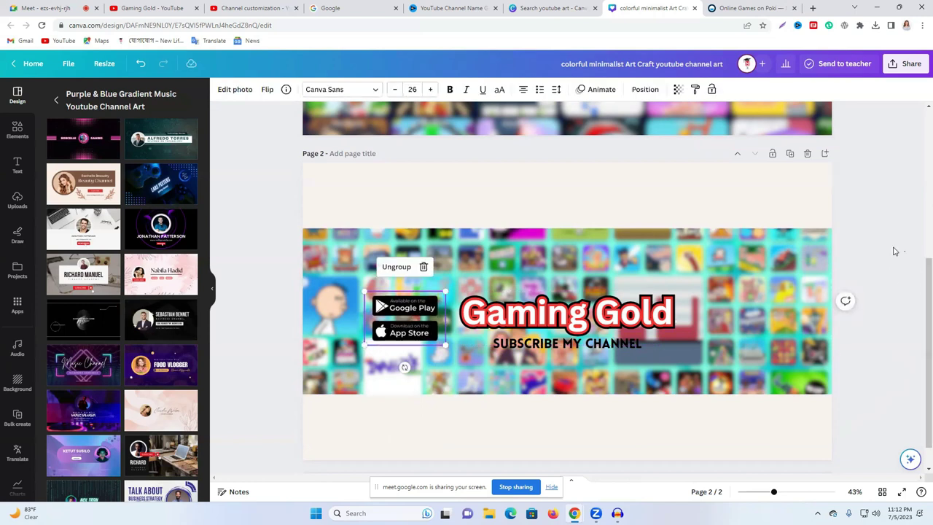
pyautogui.click(895, 252)
pyautogui.scroll(5, 896, 219)
# Delete the old first page and download the banner as a PNG.
pyautogui.click(806, 125)
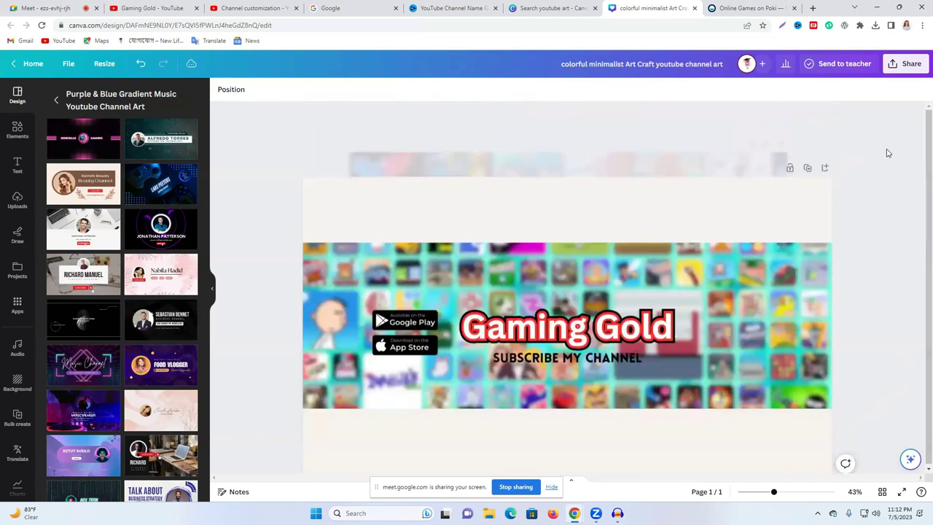
pyautogui.click(906, 63)
pyautogui.click(782, 311)
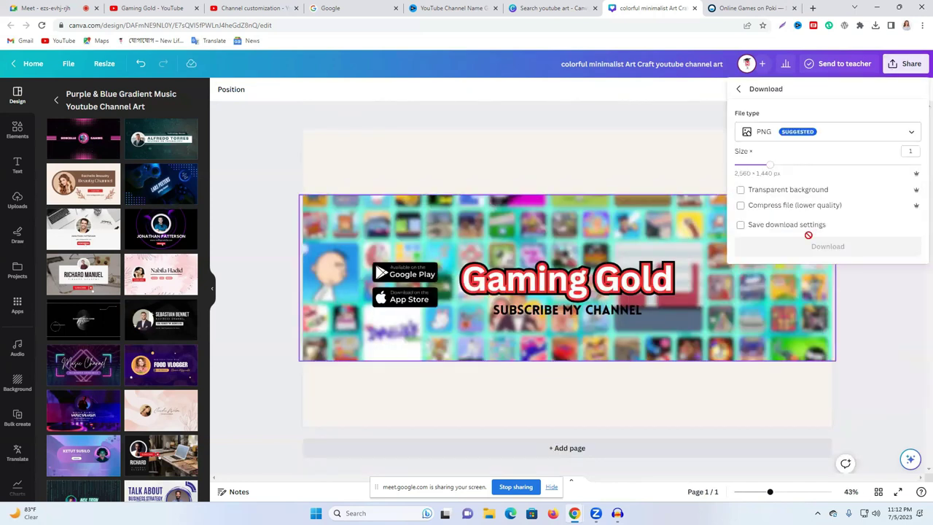
pyautogui.click(800, 247)
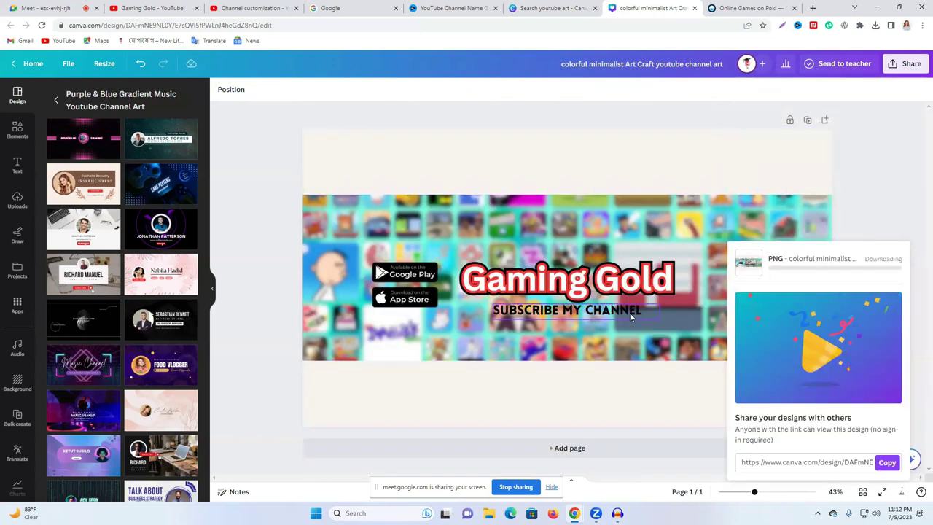
# Abandon a first banner upload attempt and go back to the Canva design to check the download.
pyautogui.click(255, 6)
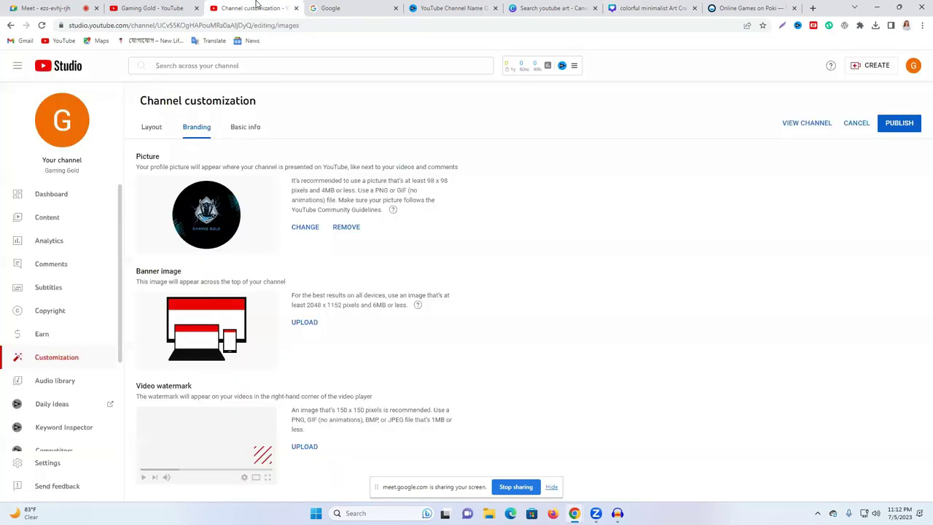
pyautogui.click(304, 325)
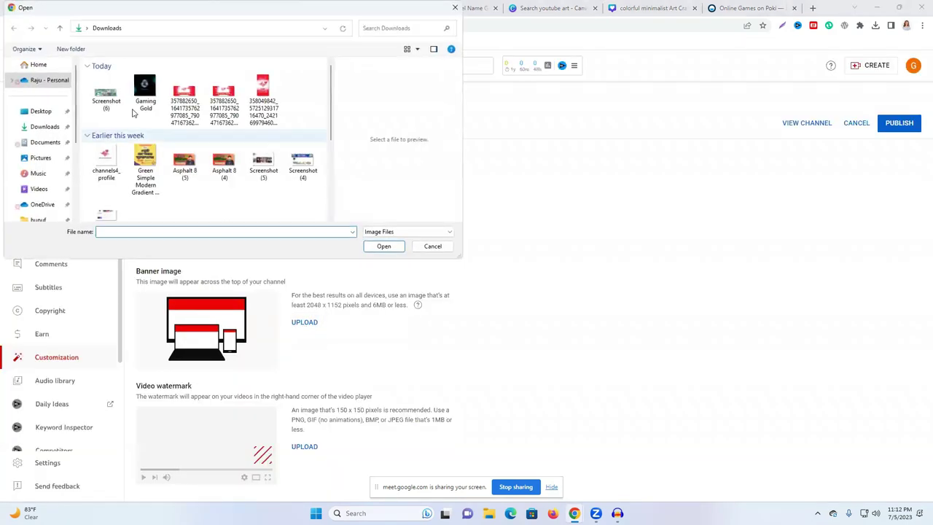
pyautogui.click(455, 8)
pyautogui.click(801, 13)
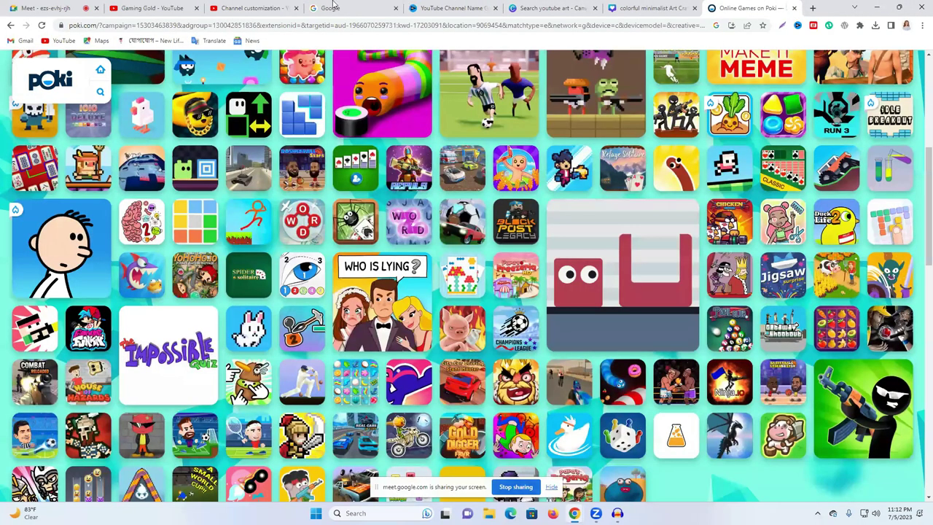
pyautogui.click(289, 8)
pyautogui.click(650, 8)
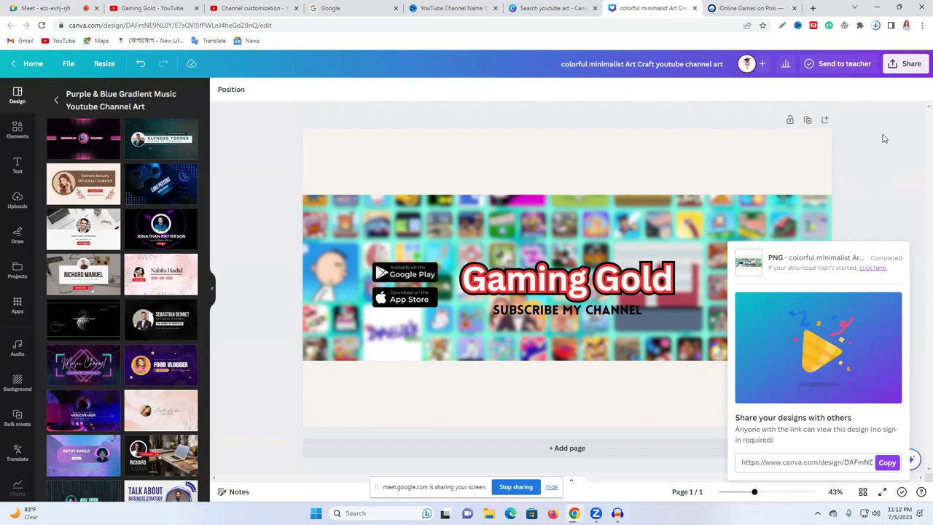
# Upload the downloaded Gaming Gold PNG as the channel banner image and confirm the crop.
pyautogui.click(176, 6)
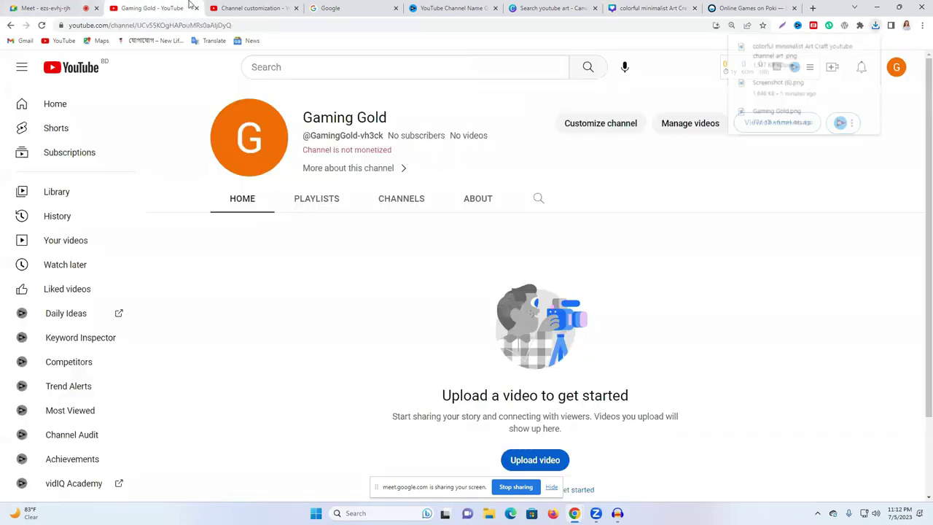
pyautogui.click(253, 6)
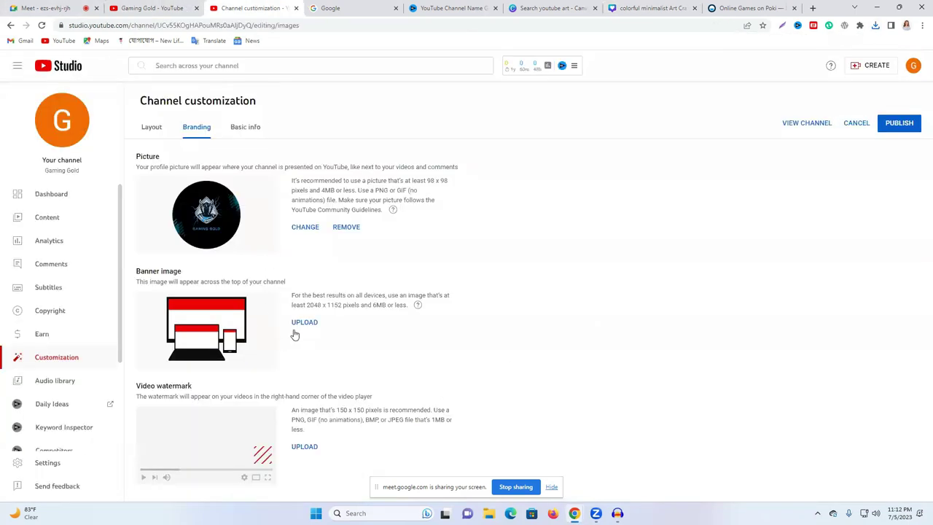
pyautogui.click(303, 322)
pyautogui.click(108, 102)
pyautogui.click(383, 246)
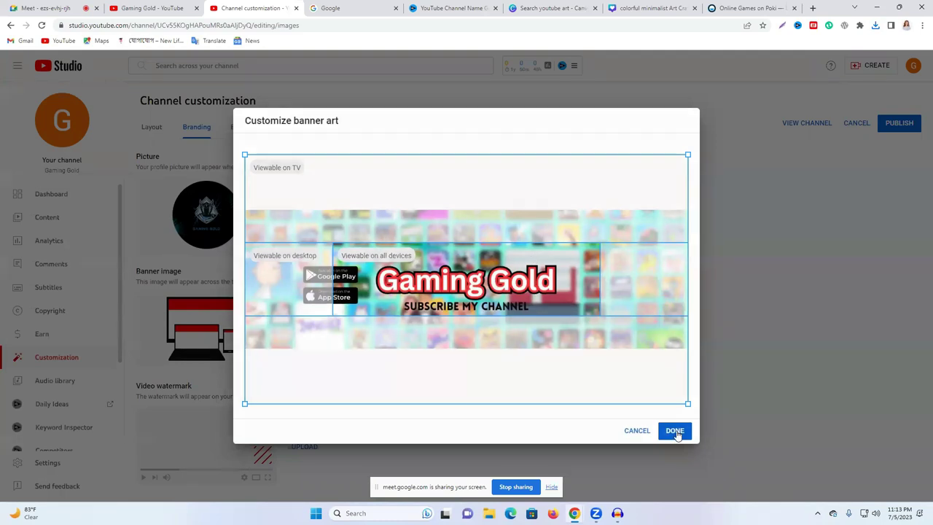
pyautogui.click(674, 430)
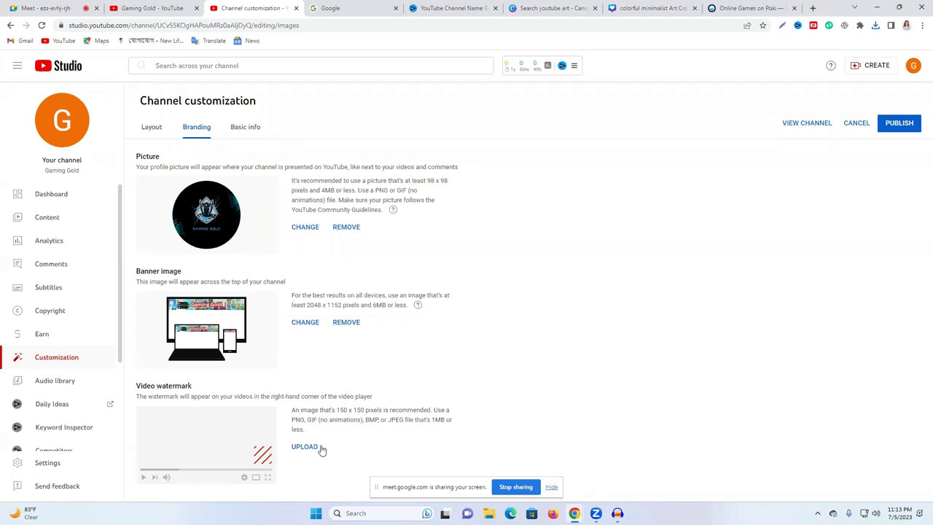
# Add the Gaming Gold logo image as the video watermark, then publish the branding changes.
pyautogui.click(305, 446)
pyautogui.click(180, 97)
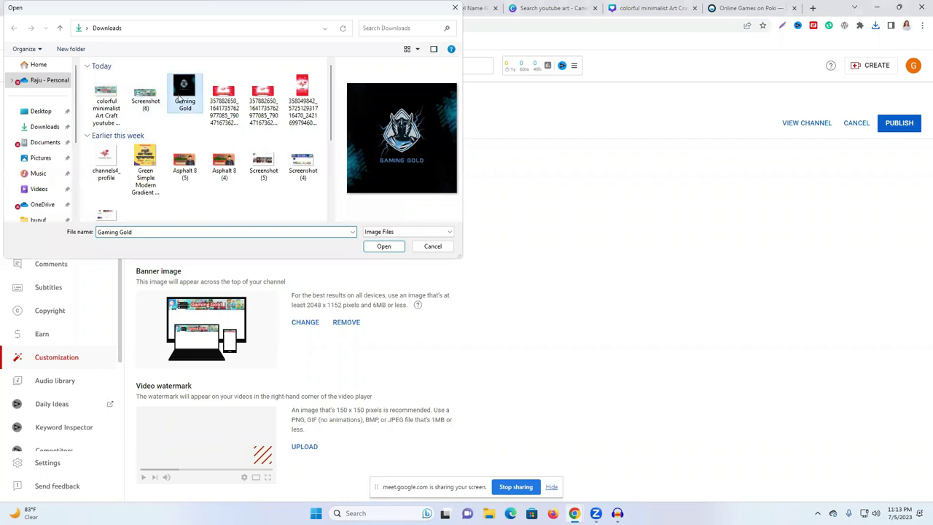
pyautogui.doubleClick(180, 96)
pyautogui.click(674, 435)
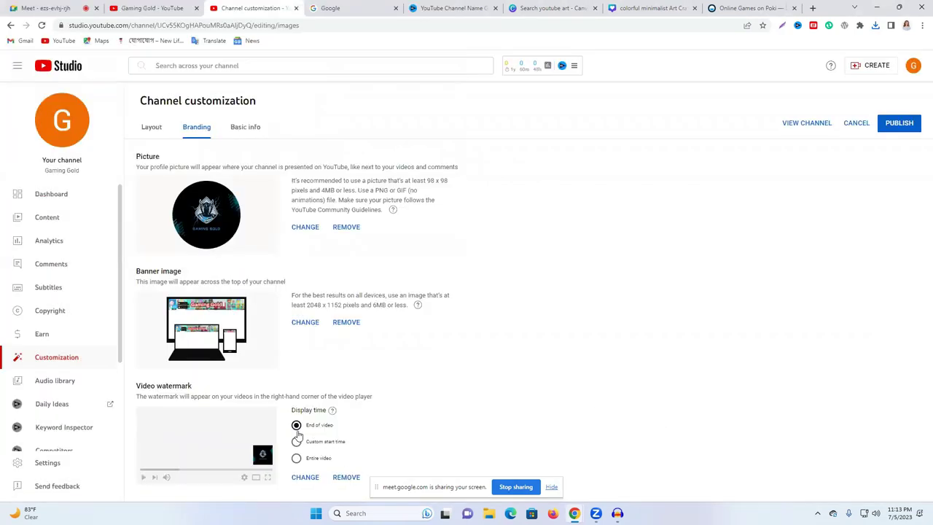
pyautogui.click(900, 123)
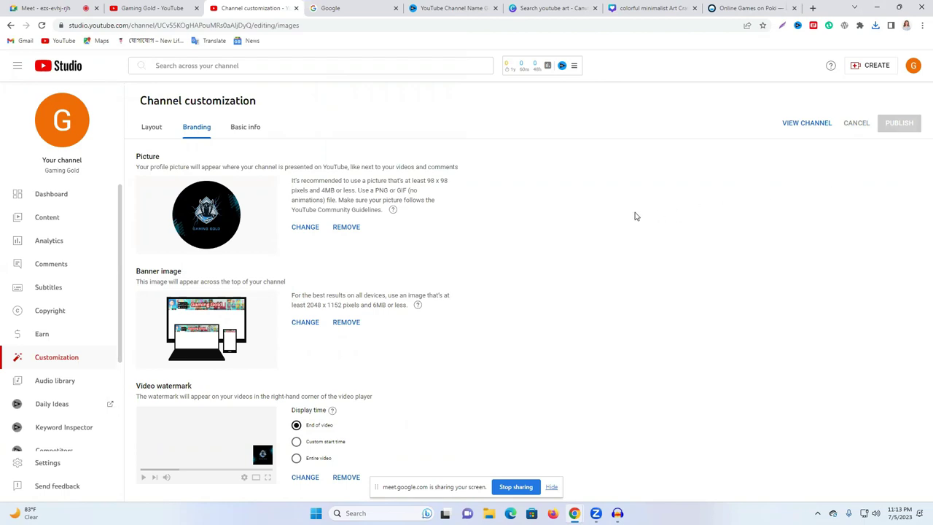
# Open the Gaming Gold public channel page and reload it, comparing it with channel customization.
pyautogui.click(807, 123)
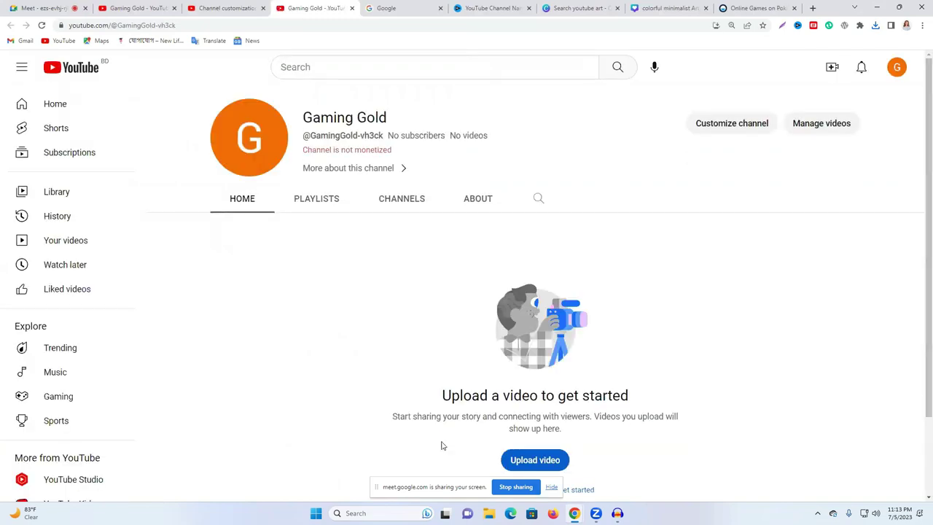
pyautogui.click(217, 9)
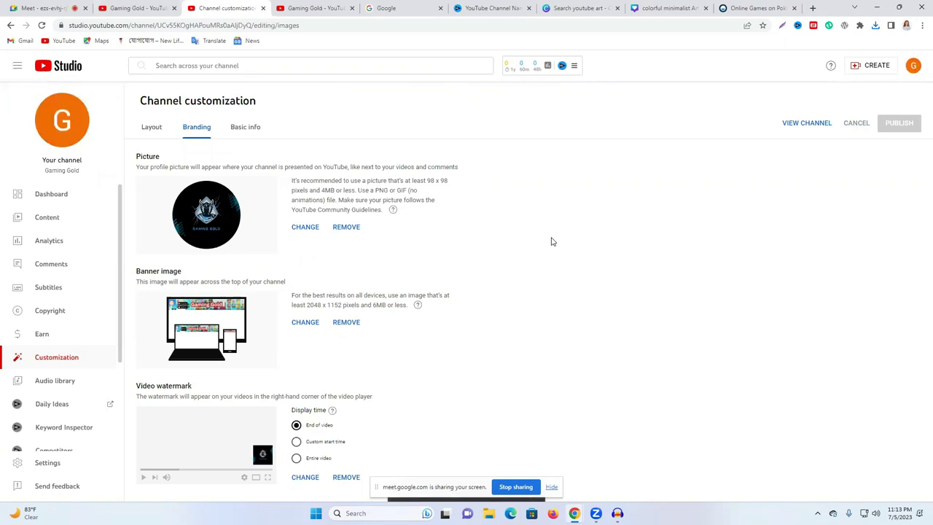
pyautogui.click(315, 9)
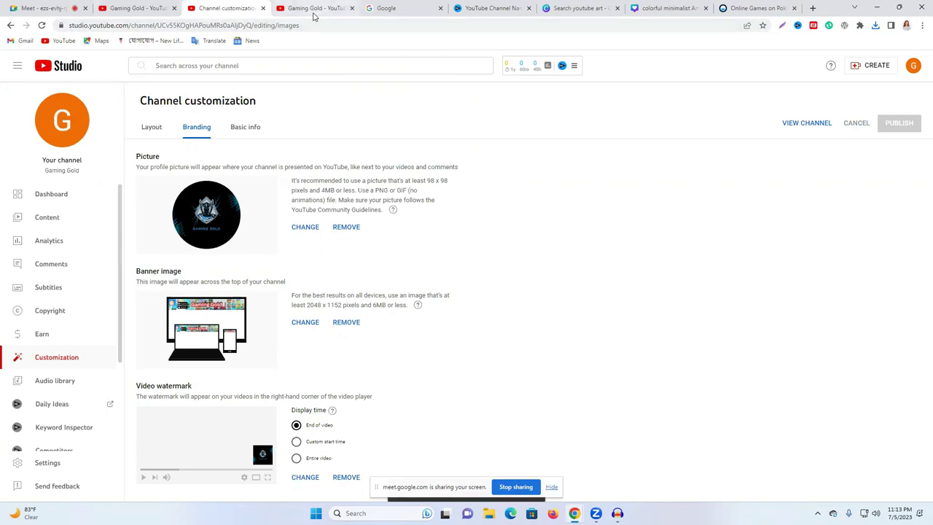
pyautogui.click(42, 26)
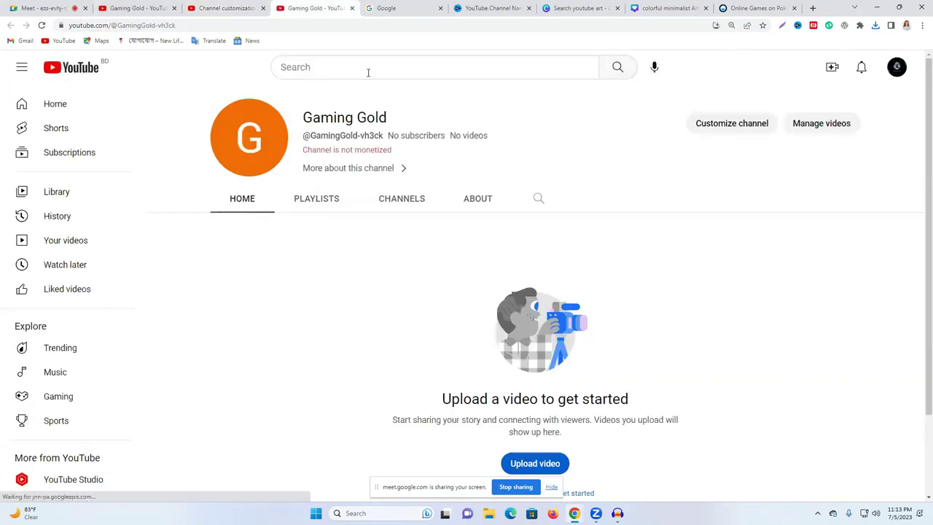
pyautogui.hotkey('ctrl', 'shift', 'Tab')
pyautogui.click(354, 3)
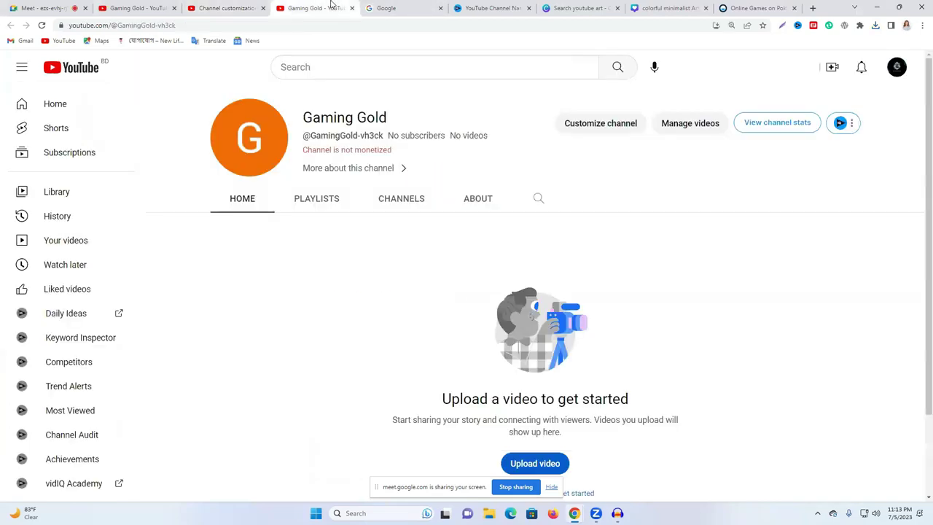
pyautogui.click(41, 26)
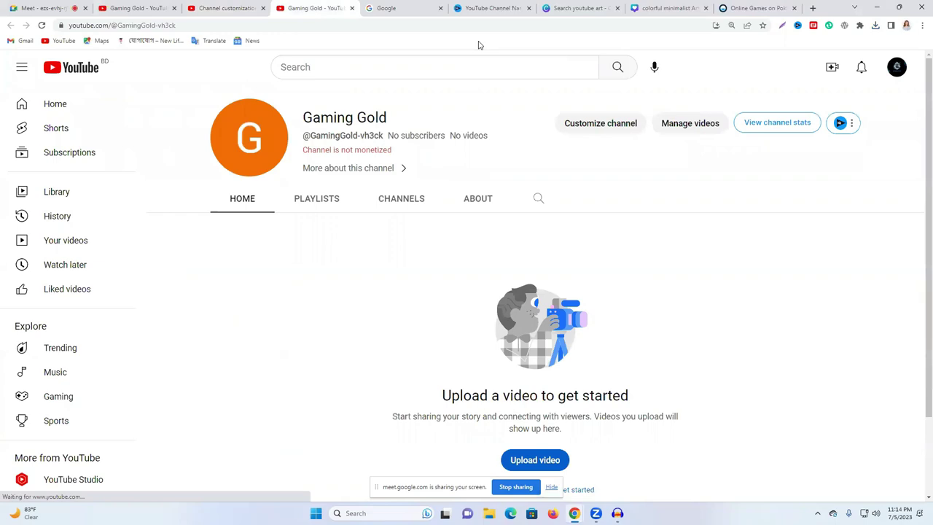
pyautogui.click(248, 8)
pyautogui.click(326, 5)
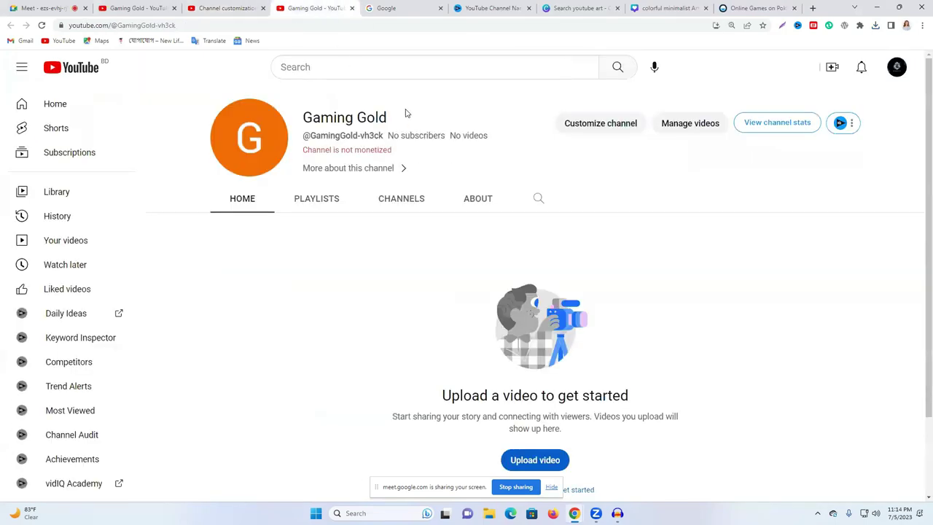
pyautogui.click(211, 10)
pyautogui.click(339, 5)
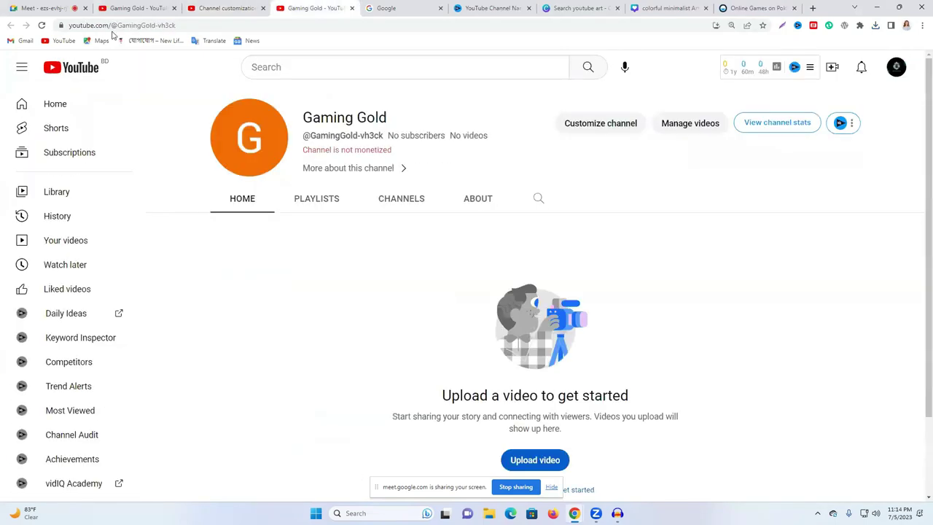
pyautogui.click(41, 26)
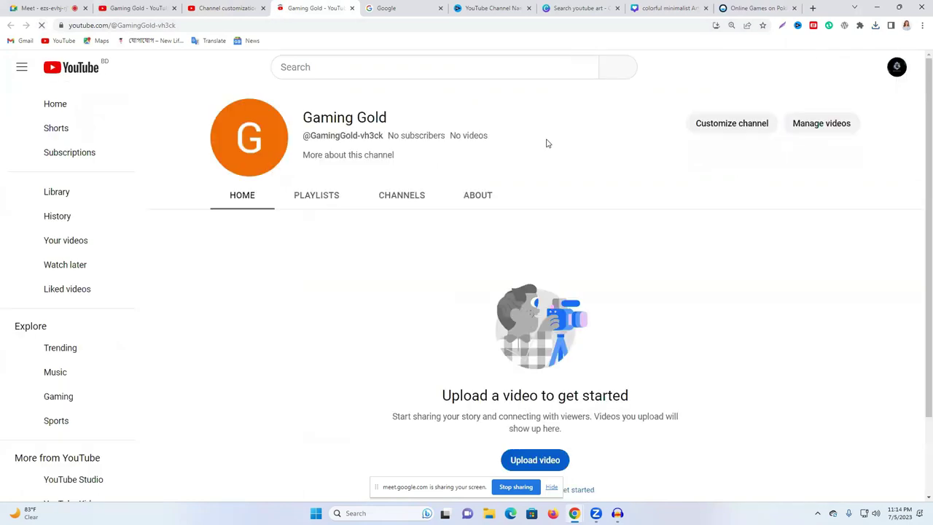
# Close the outdated channel tab, reopen the channel page from VIEW CHANNEL and reload it.
pyautogui.click(352, 9)
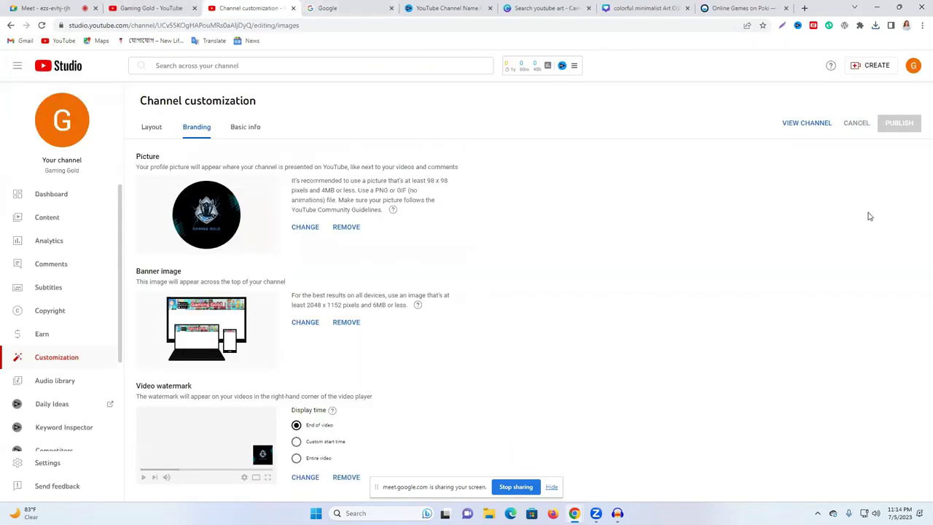
pyautogui.click(805, 123)
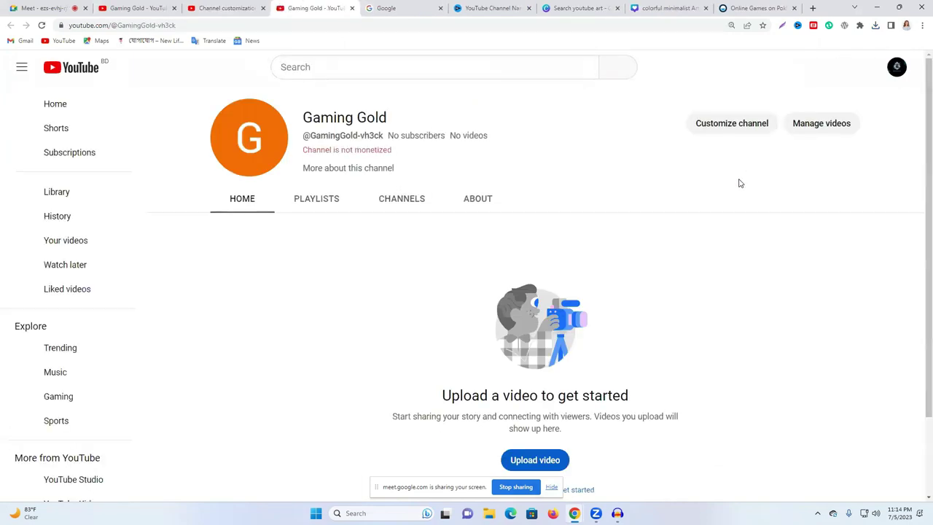
pyautogui.click(41, 25)
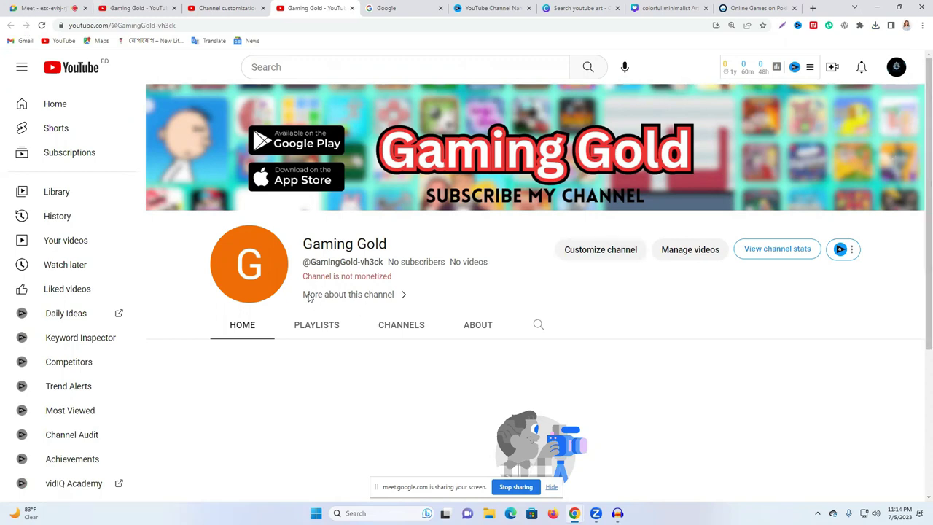
# Reload the channel page so the new Gaming Gold banner appears.
pyautogui.click(42, 25)
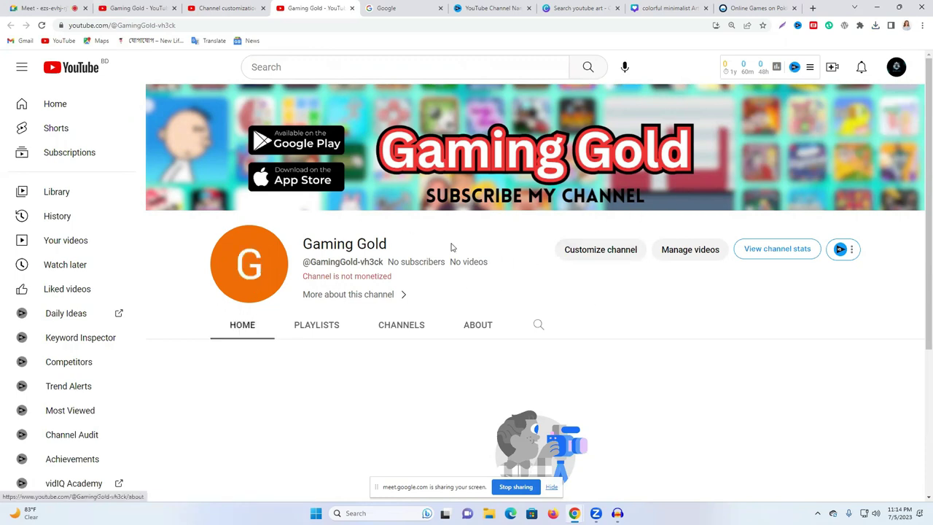
pyautogui.scroll(-2, 590, 204)
pyautogui.scroll(2, 579, 251)
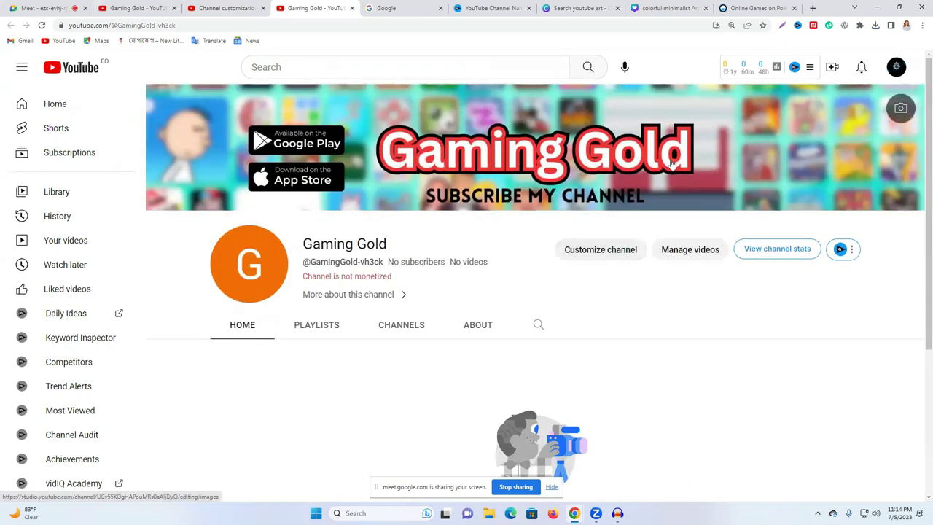
# Close the Canva, Google, channel-name ideas and image search tabs.
pyautogui.click(678, 9)
pyautogui.click(705, 8)
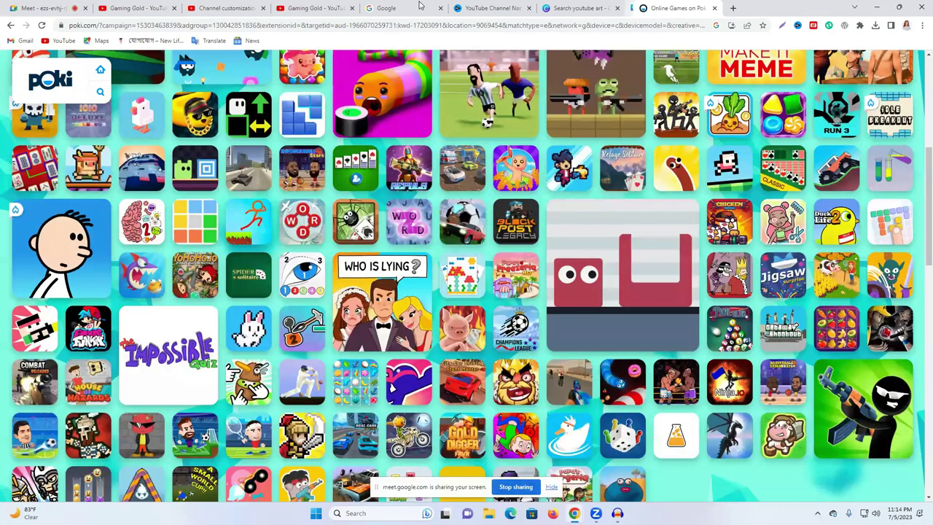
pyautogui.click(419, 6)
pyautogui.click(440, 8)
pyautogui.click(440, 8)
pyautogui.click(440, 8)
pyautogui.click(313, 8)
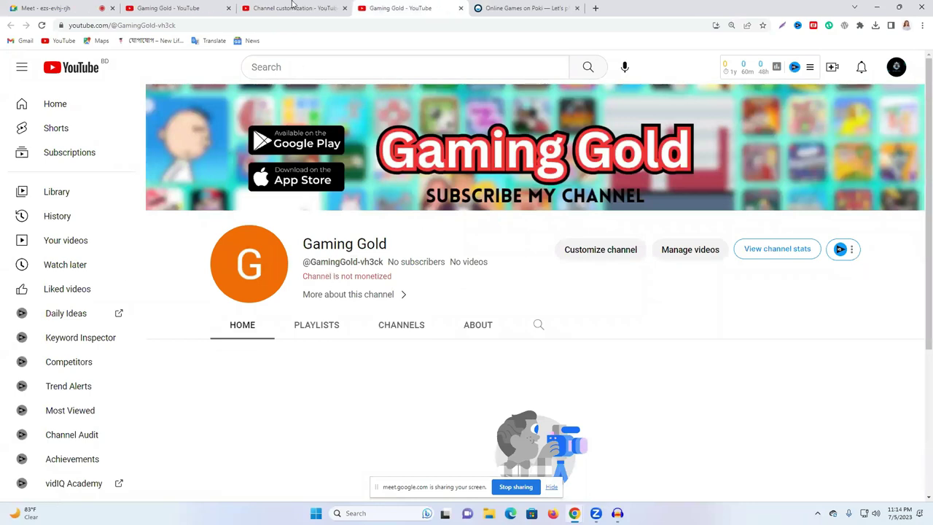
pyautogui.click(292, 6)
# Review the Basic info handle, description and contact email fields.
pyautogui.click(239, 129)
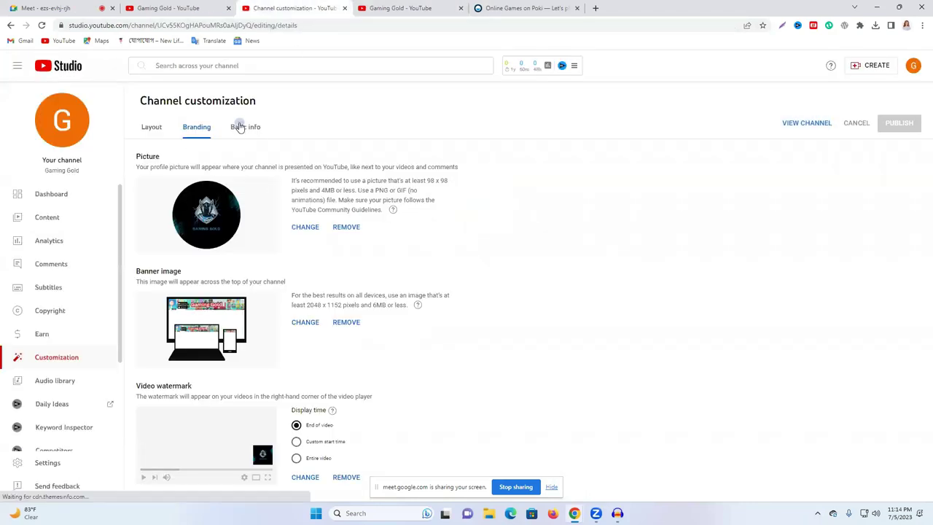
pyautogui.scroll(-1, 204, 337)
pyautogui.click(210, 324)
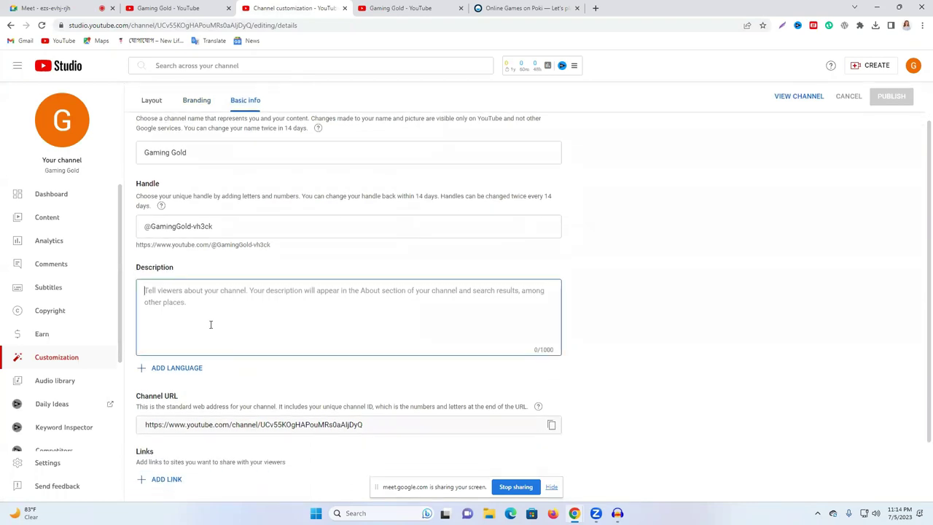
pyautogui.tripleClick(180, 225)
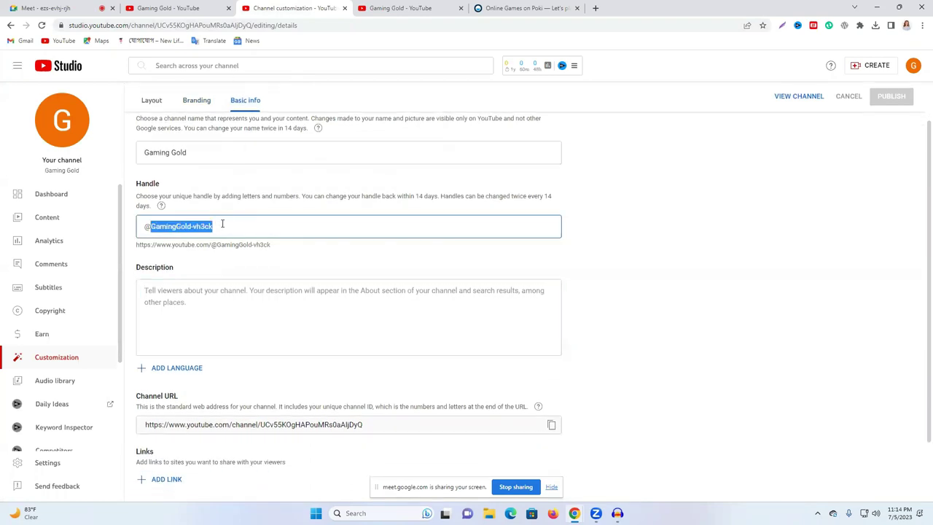
pyautogui.click(222, 224)
pyautogui.tripleClick(222, 226)
pyautogui.scroll(-1, 587, 291)
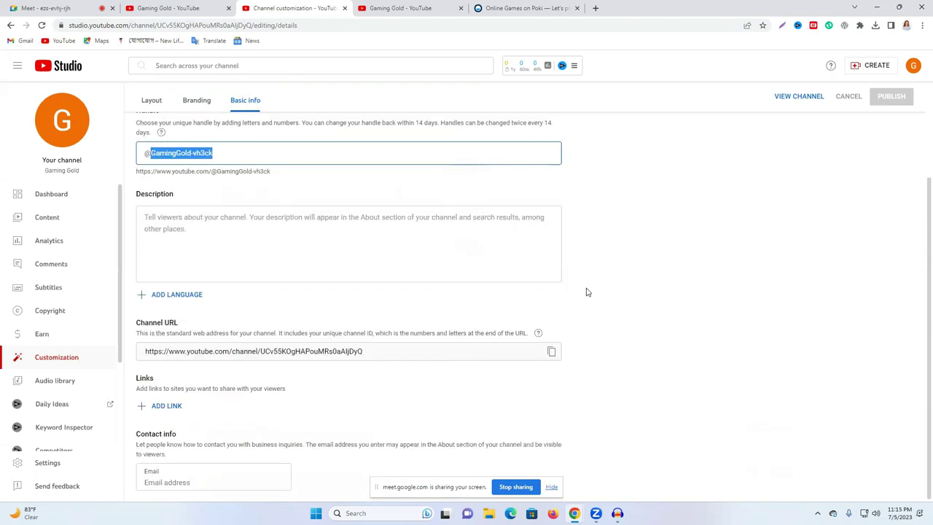
pyautogui.click(250, 230)
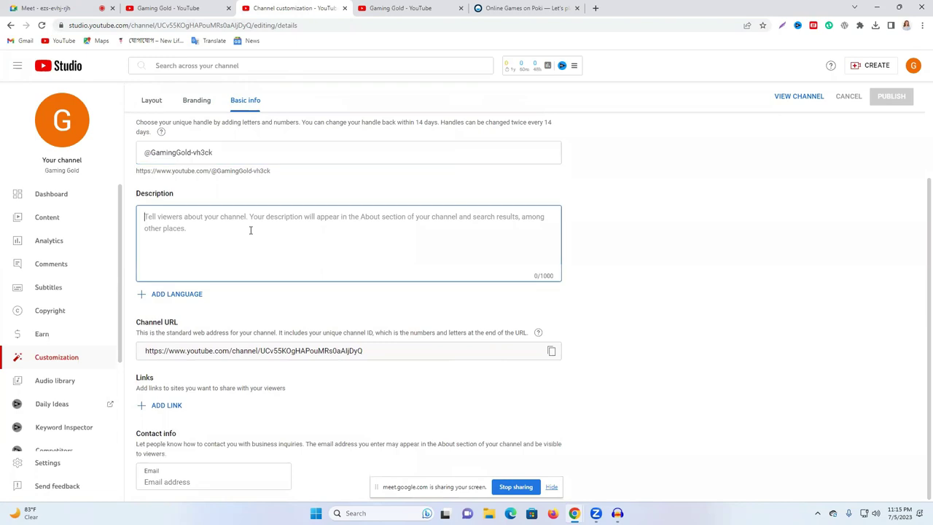
pyautogui.click(175, 479)
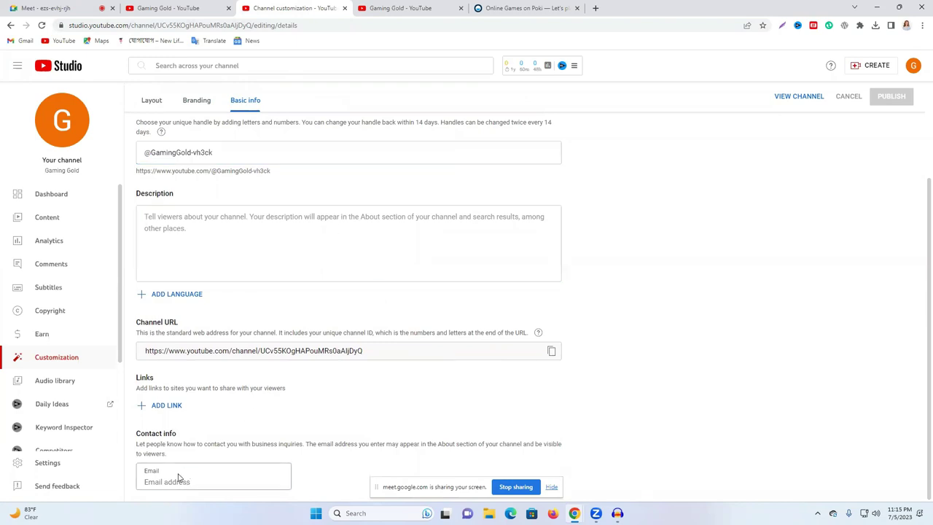
# Look through the Branding and Layout sections, then return to Basic info's description.
pyautogui.click(196, 100)
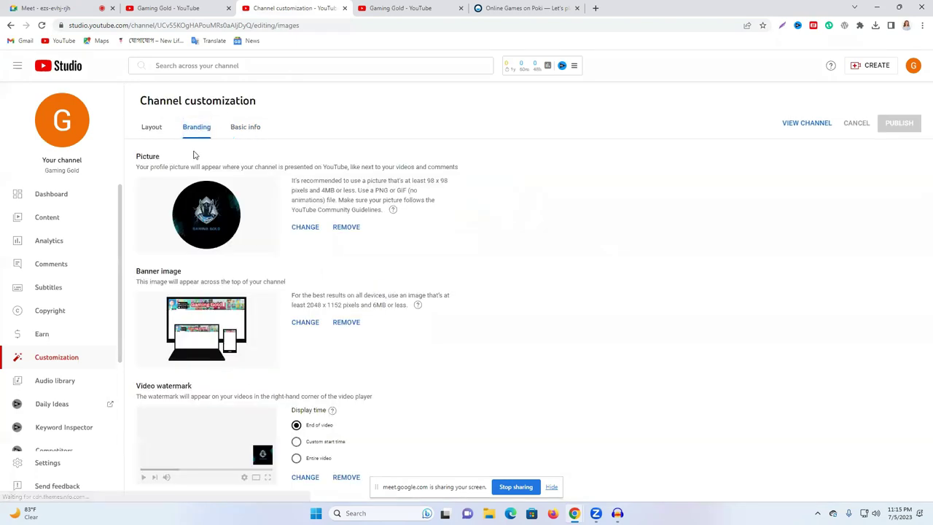
pyautogui.click(152, 127)
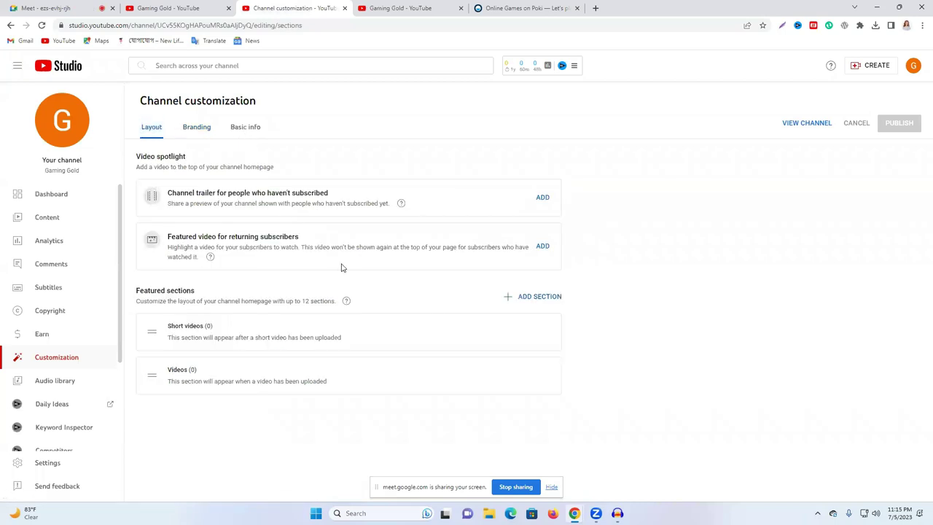
pyautogui.click(244, 128)
pyautogui.click(257, 359)
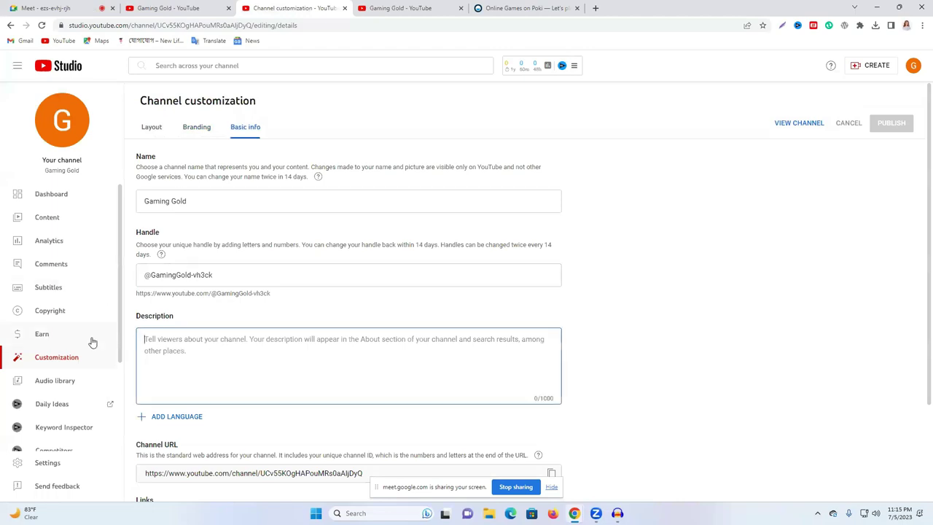
pyautogui.click(48, 463)
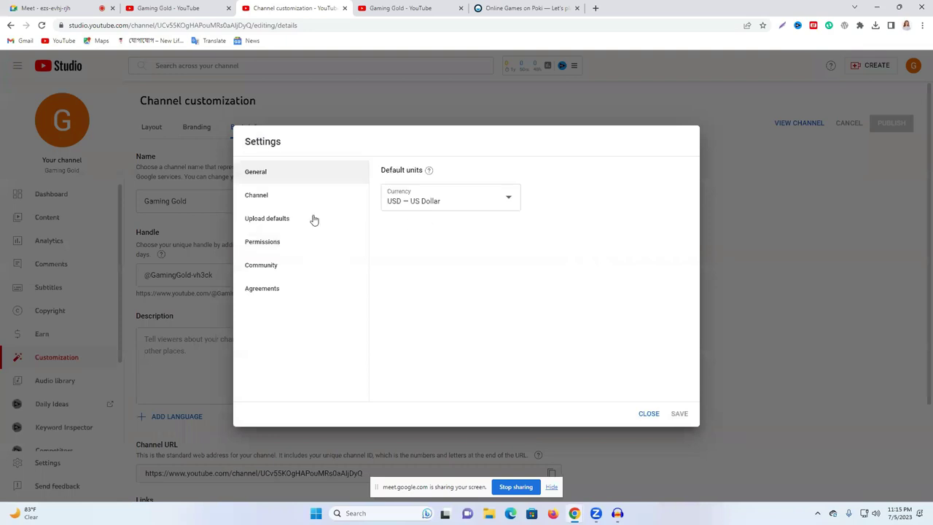
# In Channel settings, set the country of residence to United States.
pyautogui.click(275, 198)
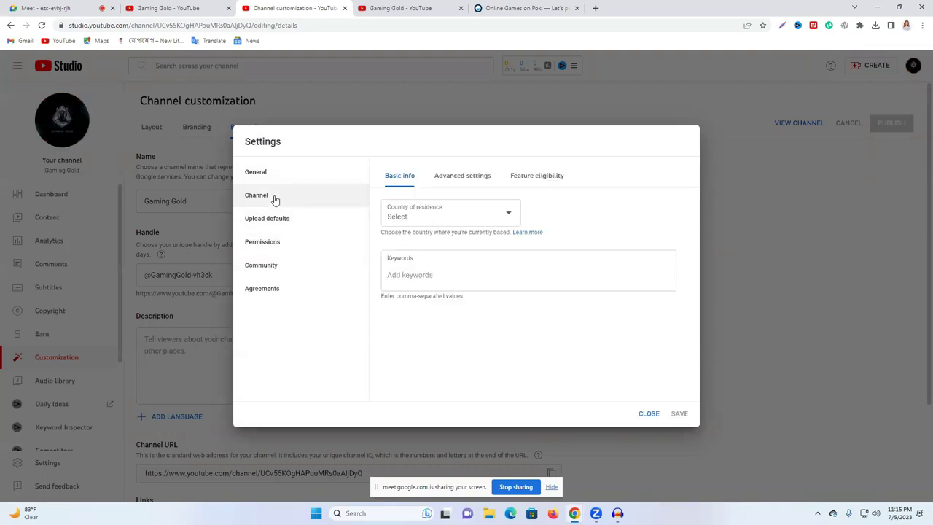
pyautogui.click(446, 279)
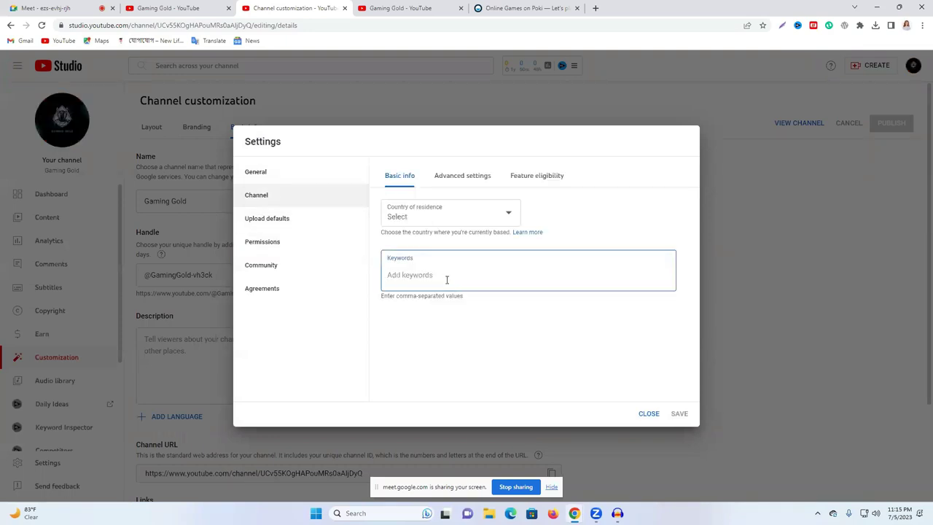
pyautogui.click(437, 212)
pyautogui.scroll(-4, 429, 315)
pyautogui.scroll(-10, 428, 316)
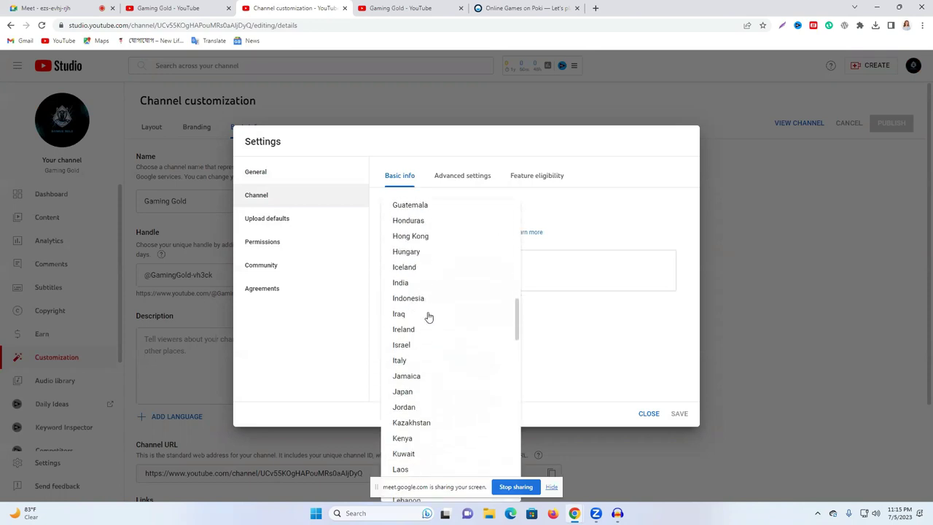
pyautogui.scroll(-10, 428, 315)
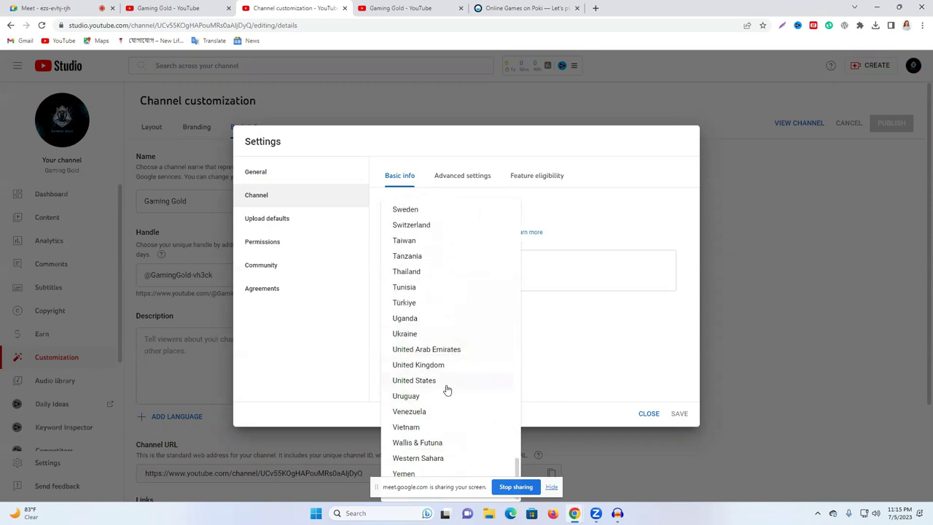
pyautogui.scroll(2, 446, 386)
pyautogui.scroll(-2, 441, 408)
pyautogui.click(432, 380)
pyautogui.click(472, 278)
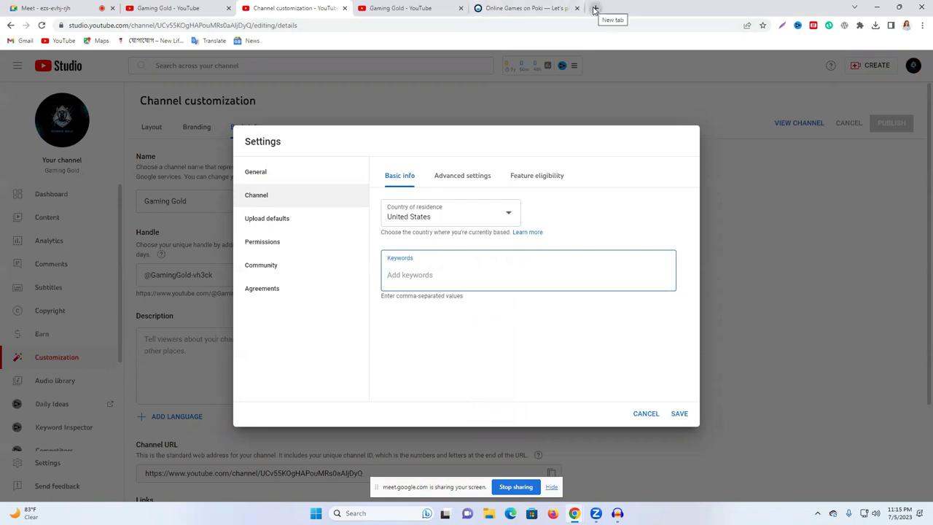
# Search Google for 'youtube tag generator' in a new tab and open the Rapidtags result.
pyautogui.click(594, 10)
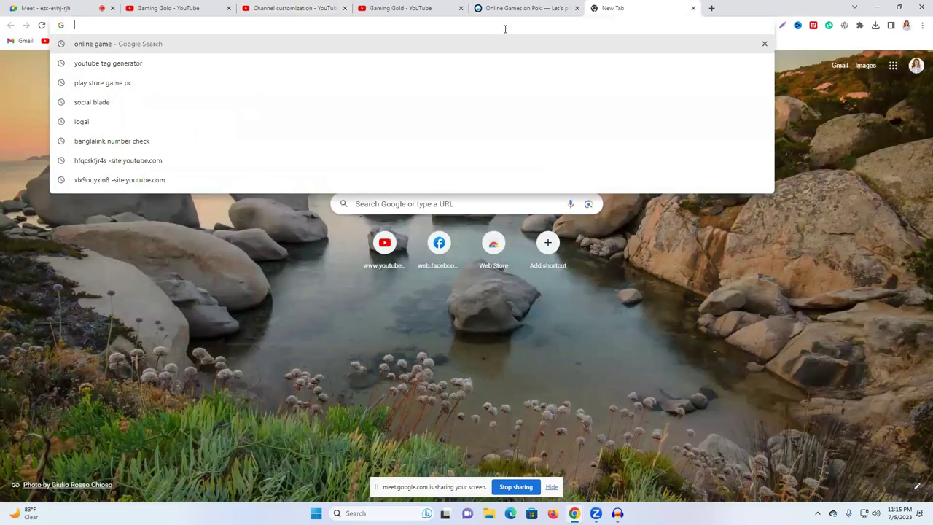
pyautogui.write('yo')
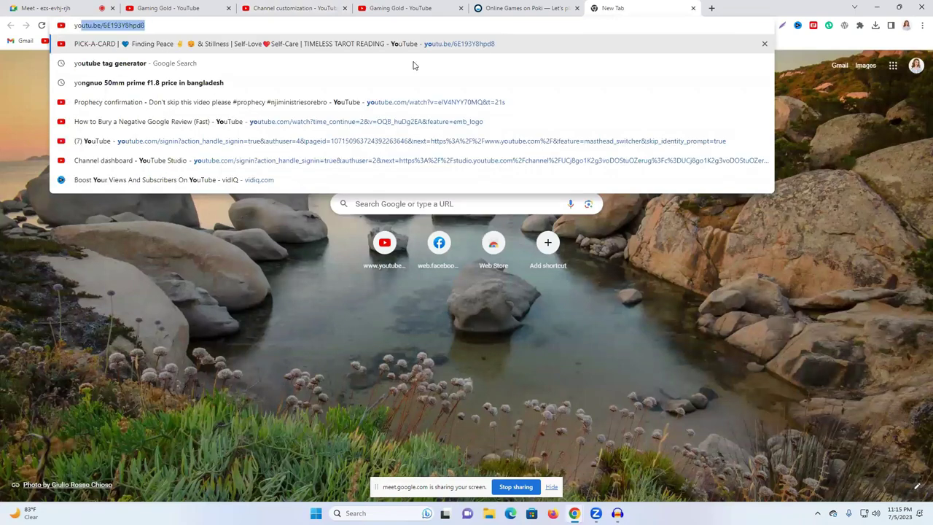
pyautogui.click(166, 64)
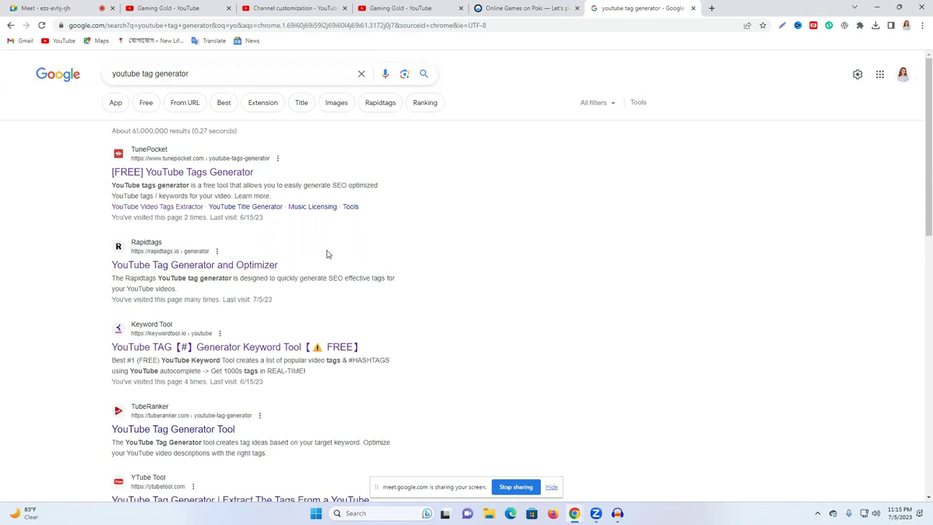
pyautogui.moveTo(92, 264); pyautogui.dragTo(285, 262)
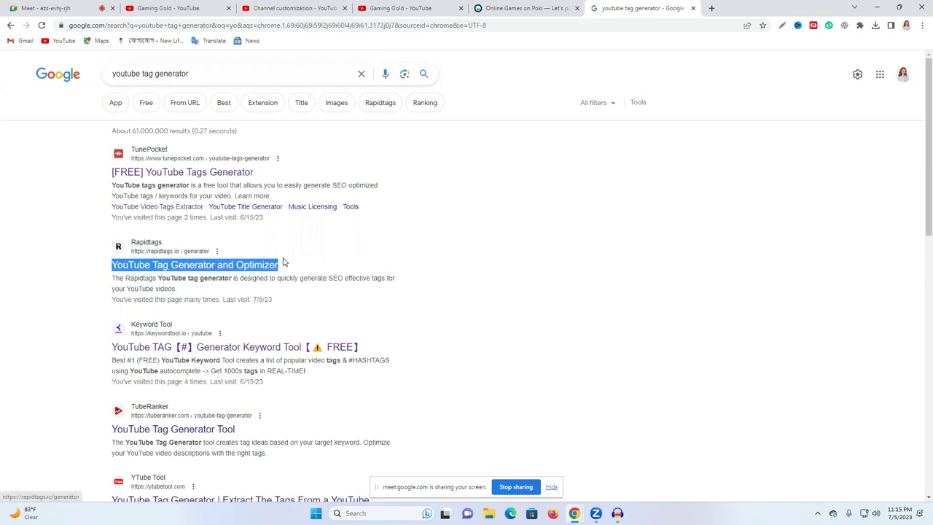
pyautogui.click(198, 264)
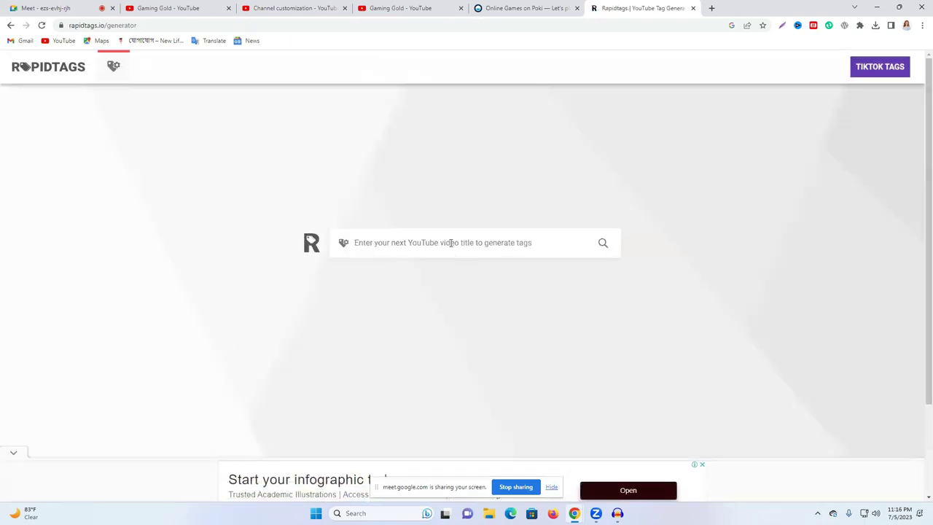
# Paste 'Gaming Gold' into Rapidtags, trim it to 'Gaming', and remove the a_s gaming tag.
pyautogui.click(450, 242)
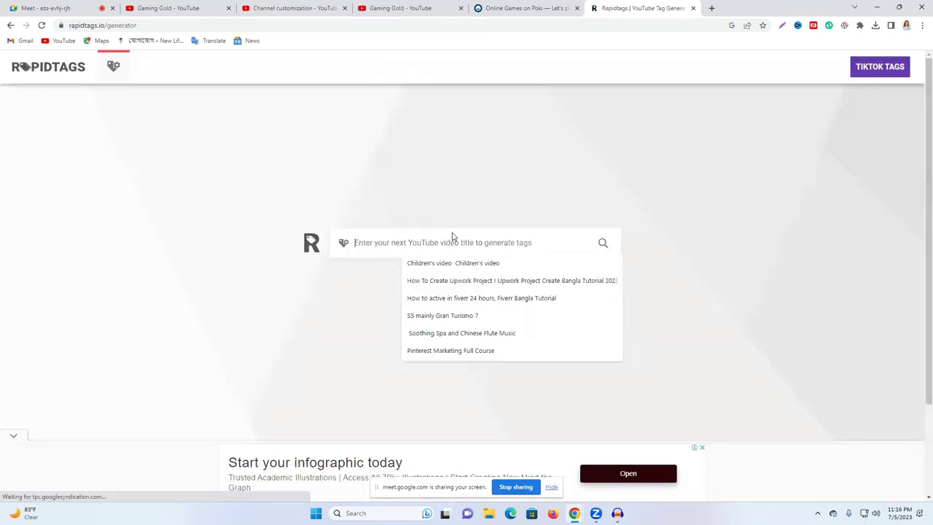
pyautogui.write('Gaming Gold')
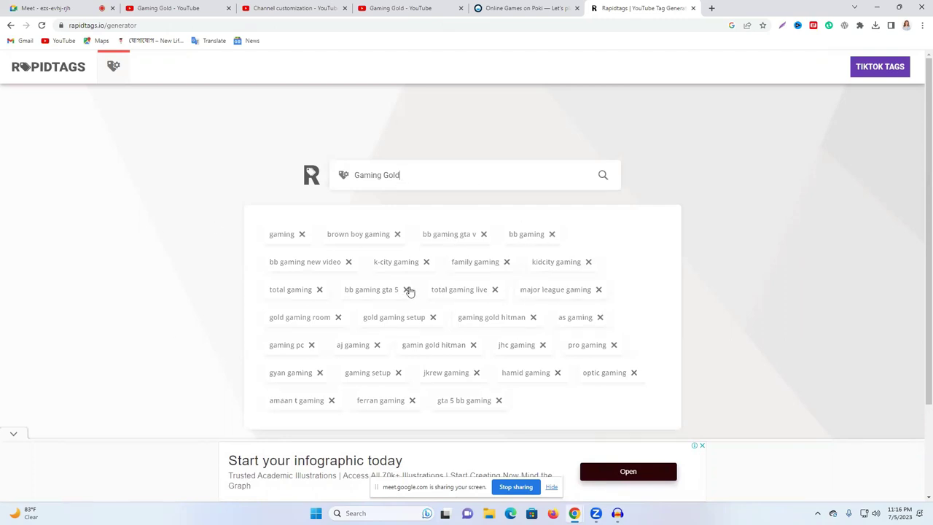
pyautogui.scroll(-1, 580, 292)
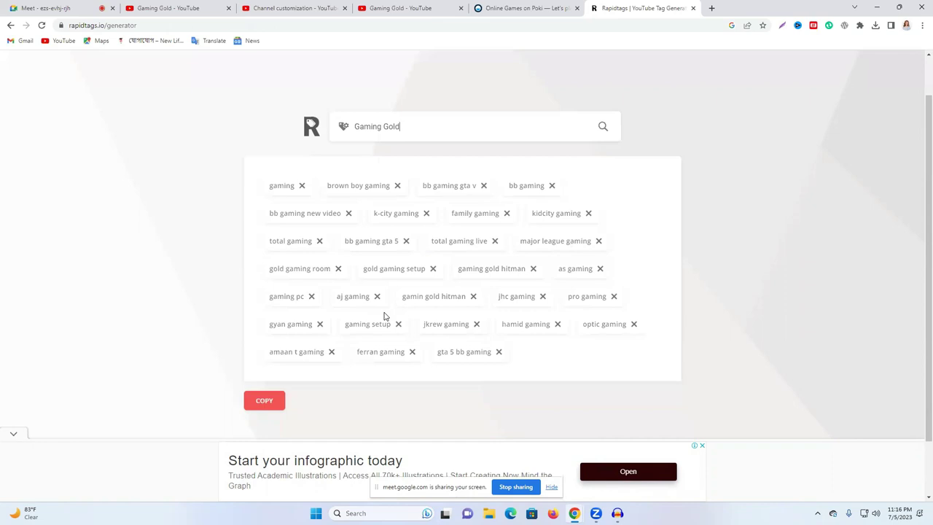
pyautogui.doubleClick(395, 125)
pyautogui.press('BackSpace')
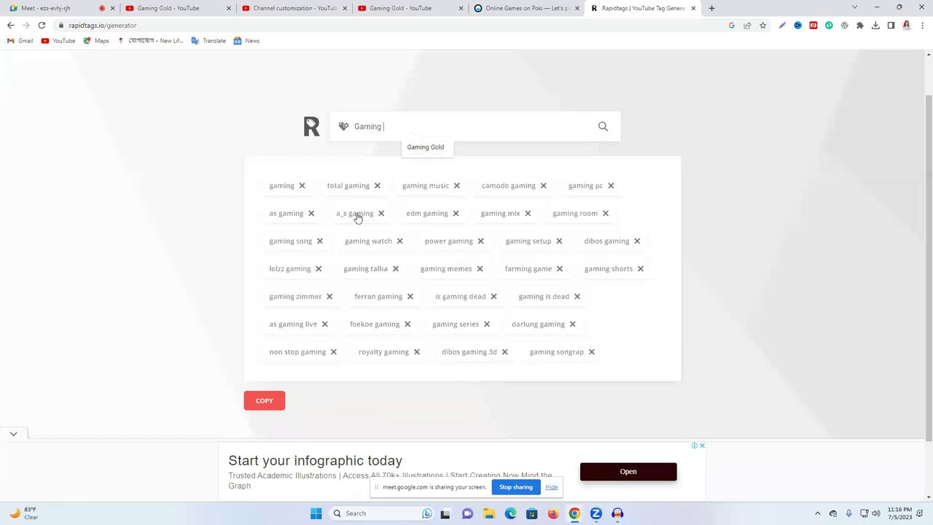
pyautogui.click(379, 213)
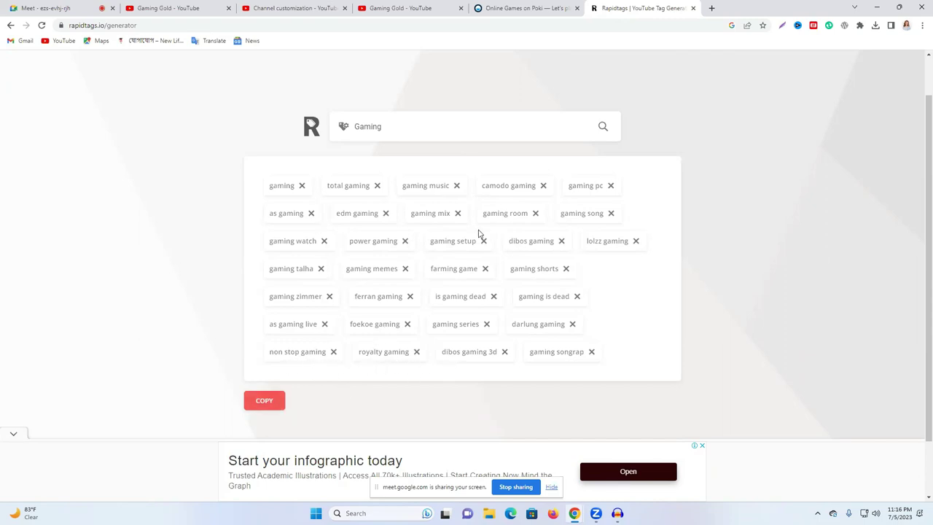
# Paste the copied Rapidtags tags into channel keywords and remove 'dibos gaming 3d'.
pyautogui.click(265, 400)
pyautogui.click(291, 8)
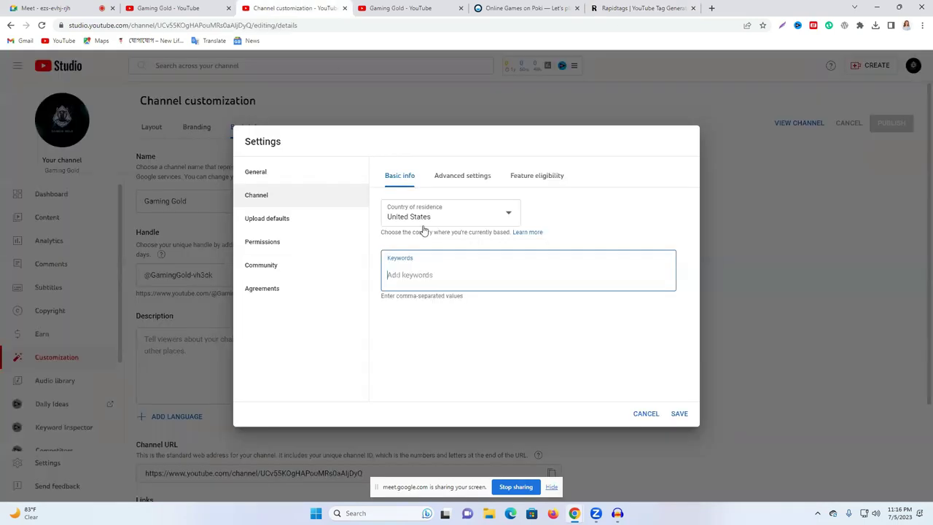
pyautogui.hotkey('ctrl', 'v')
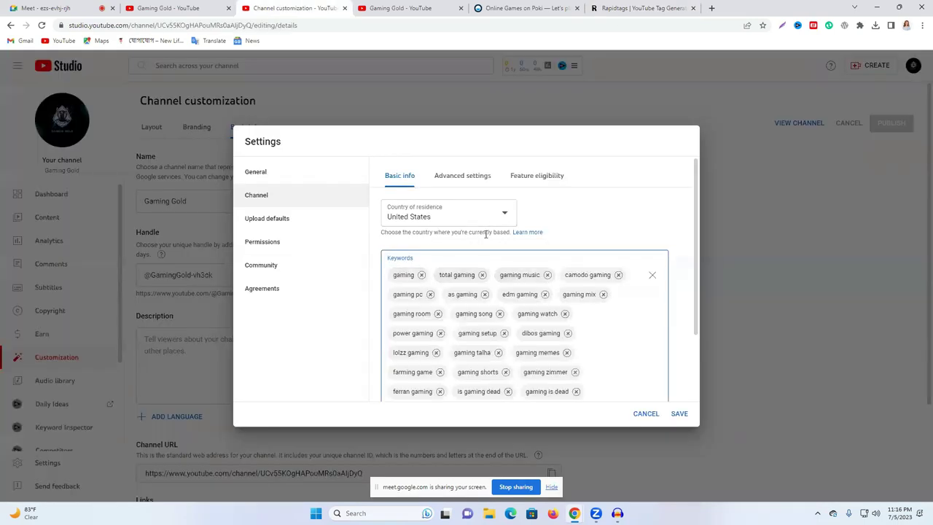
pyautogui.scroll(-2, 572, 302)
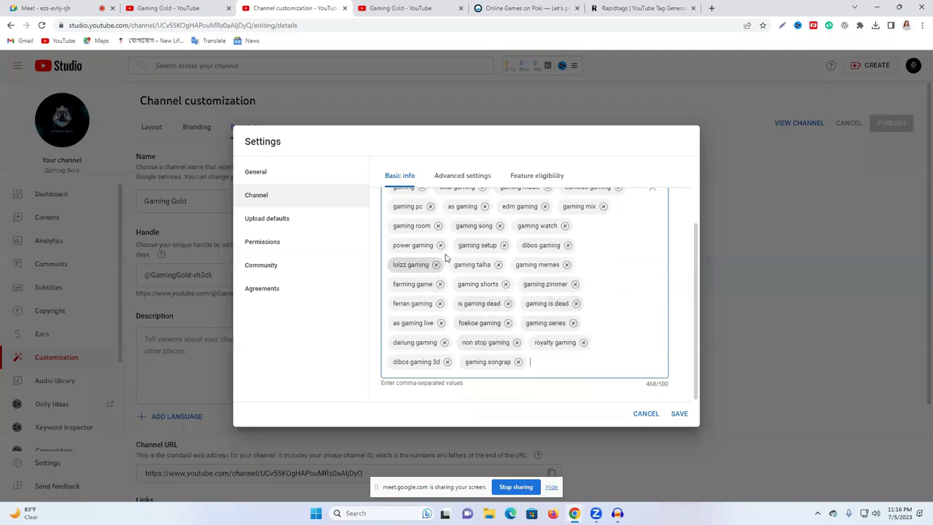
pyautogui.scroll(1, 443, 266)
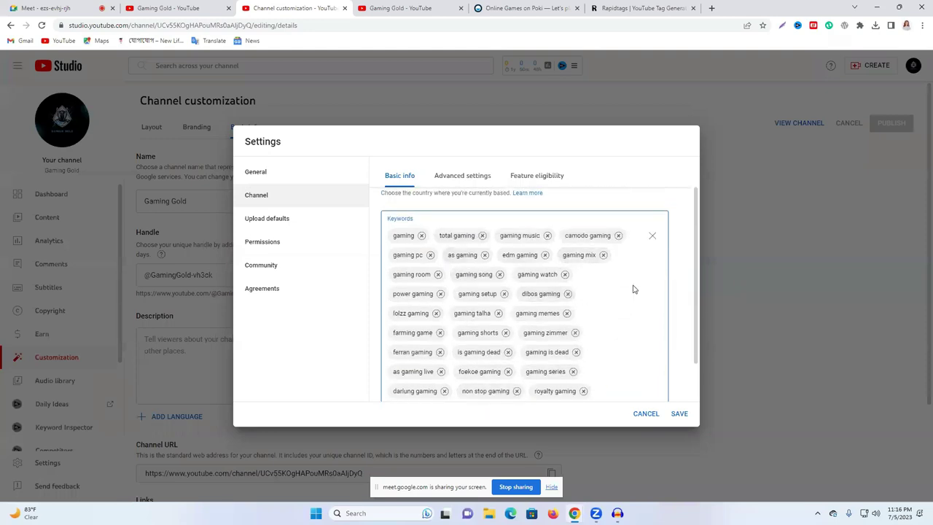
pyautogui.scroll(-1, 633, 289)
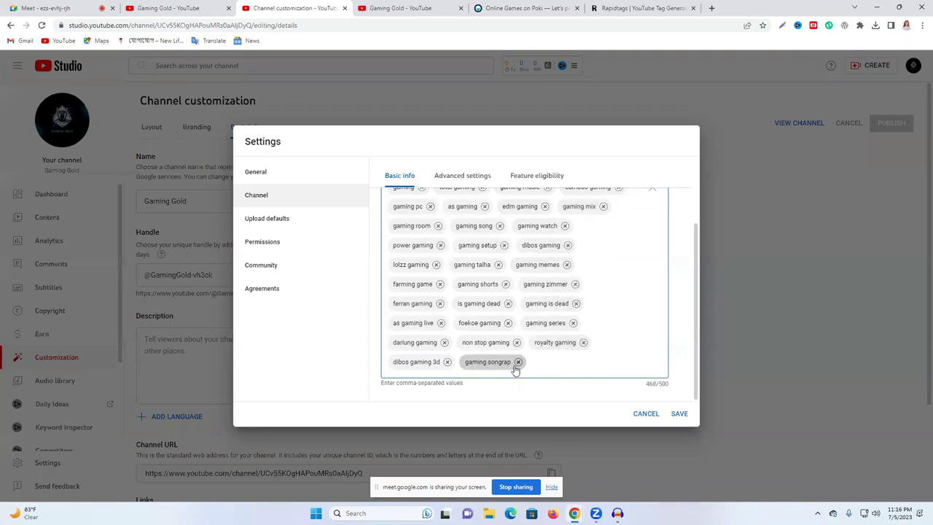
pyautogui.click(447, 362)
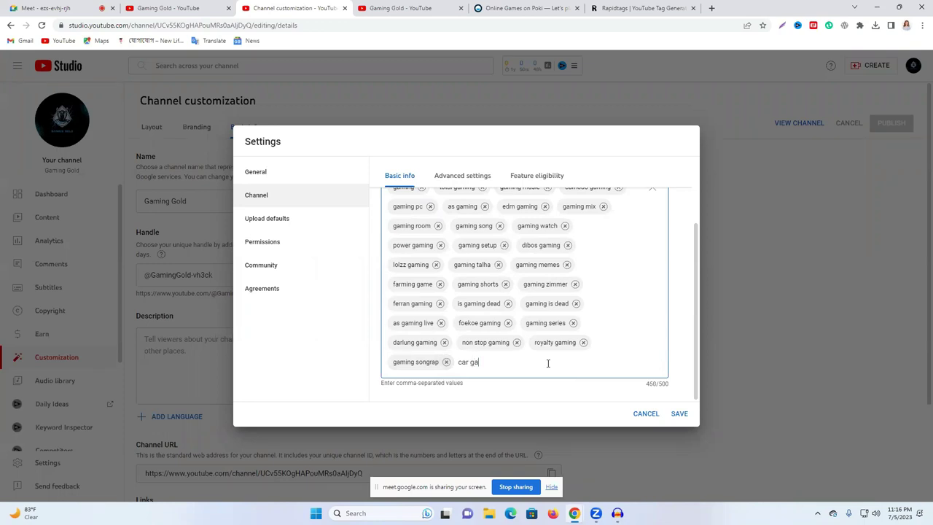
# Add 'car game' and 'bike game' as channel keywords.
pyautogui.write('car game')
pyautogui.press('Return')
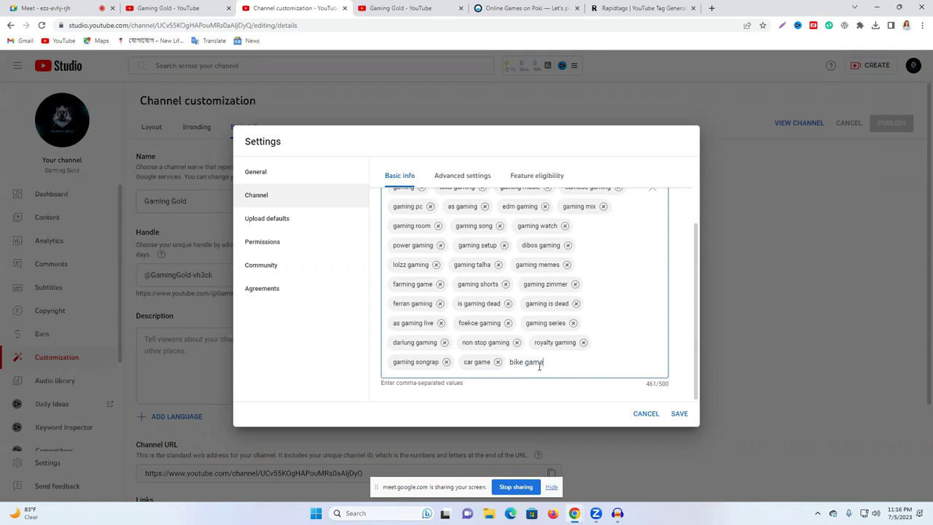
pyautogui.write('bike game')
pyautogui.press('Return')
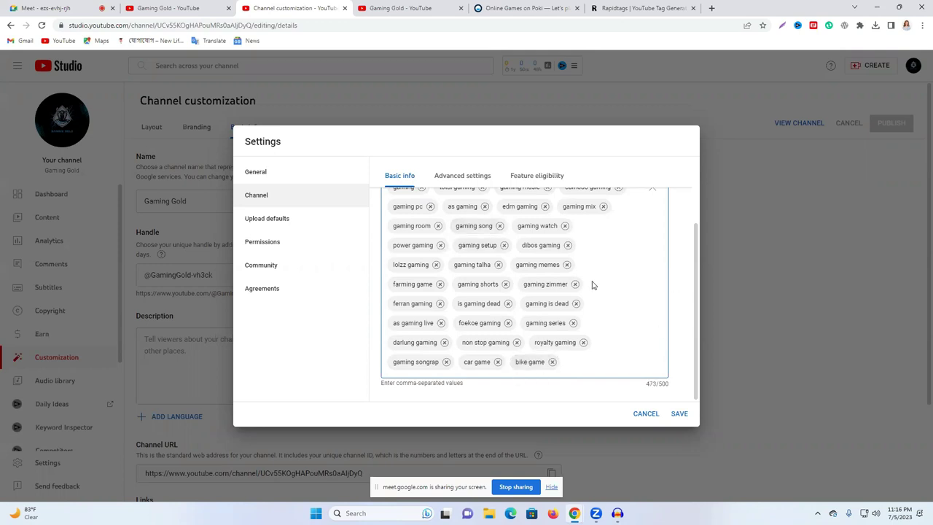
pyautogui.scroll(2, 587, 310)
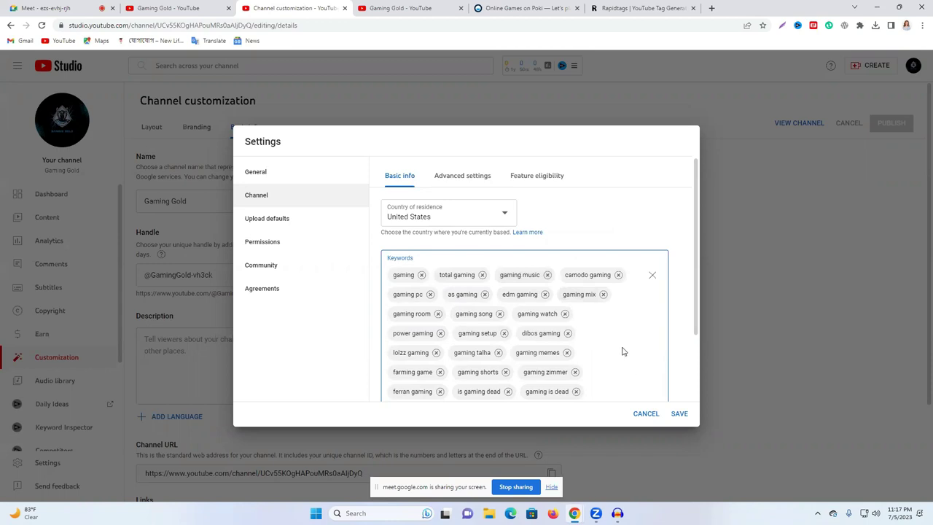
pyautogui.scroll(-3, 622, 351)
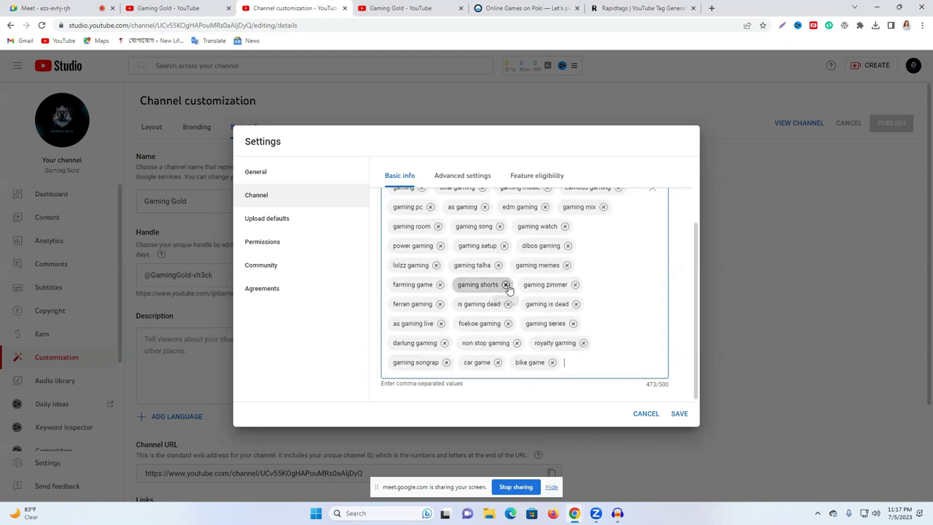
pyautogui.scroll(3, 561, 285)
# Back in Rapidtags, select the 'Gaming' title text.
pyautogui.click(638, 8)
pyautogui.click(420, 127)
pyautogui.hotkey('ctrl', 'a')
# Generate Rapidtags tags for 'car game', then return to the Studio channel settings.
pyautogui.click(418, 127)
pyautogui.doubleClick(360, 123)
pyautogui.write('car')
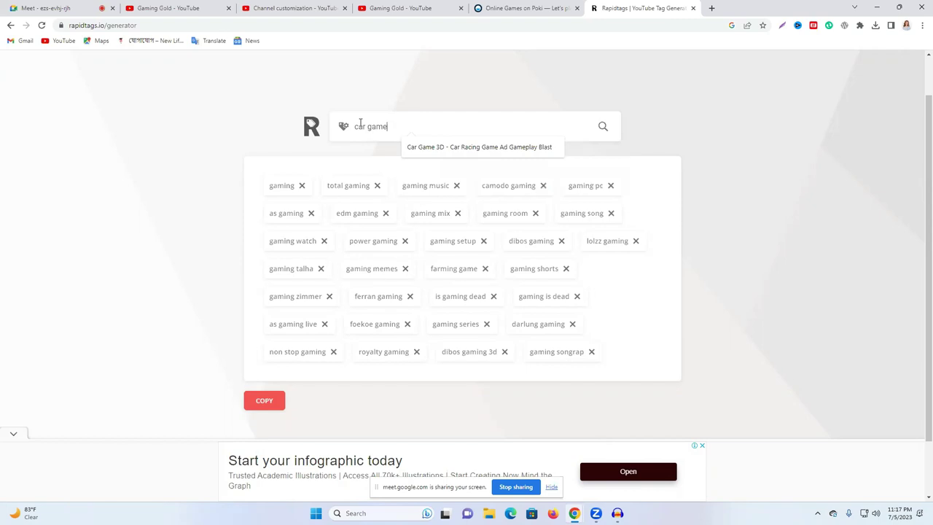
pyautogui.press('Return')
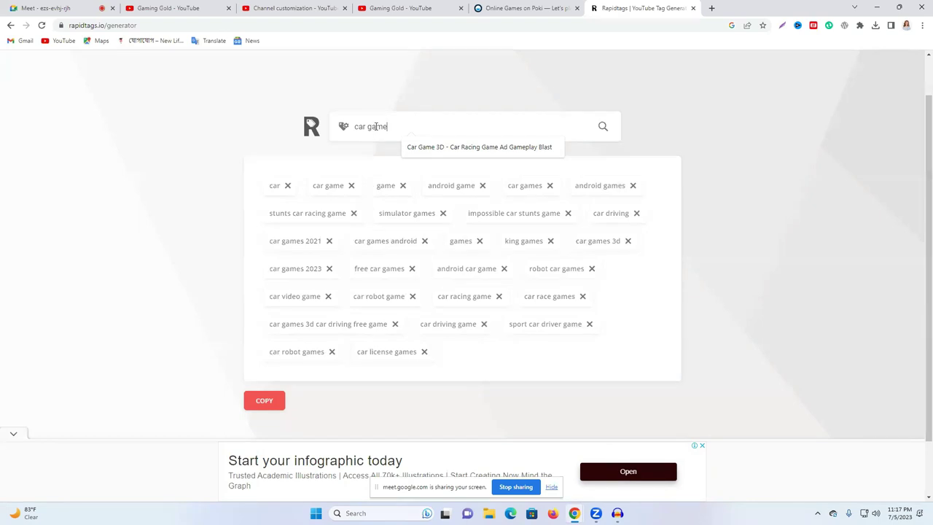
pyautogui.click(279, 8)
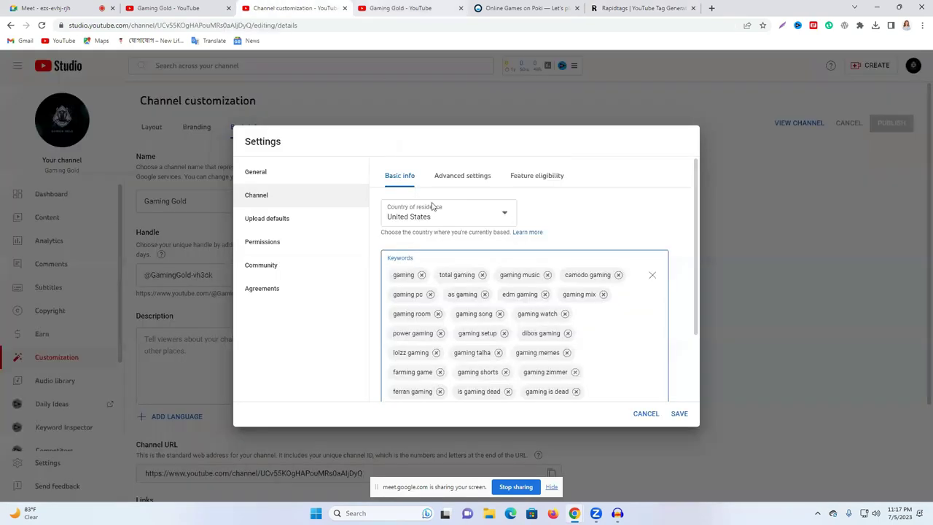
# Save the channel keywords and reopen Channel settings to confirm them.
pyautogui.click(678, 414)
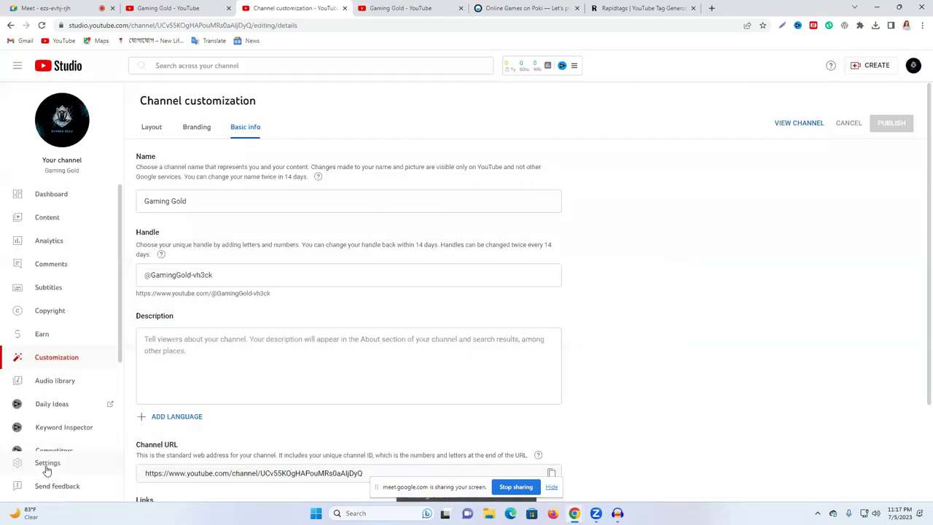
pyautogui.click(46, 464)
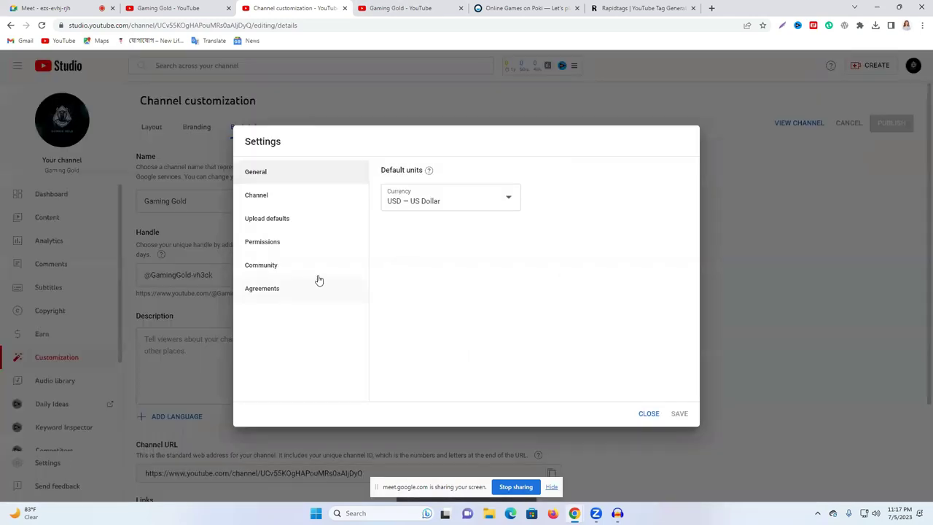
pyautogui.click(275, 204)
pyautogui.scroll(-2, 458, 269)
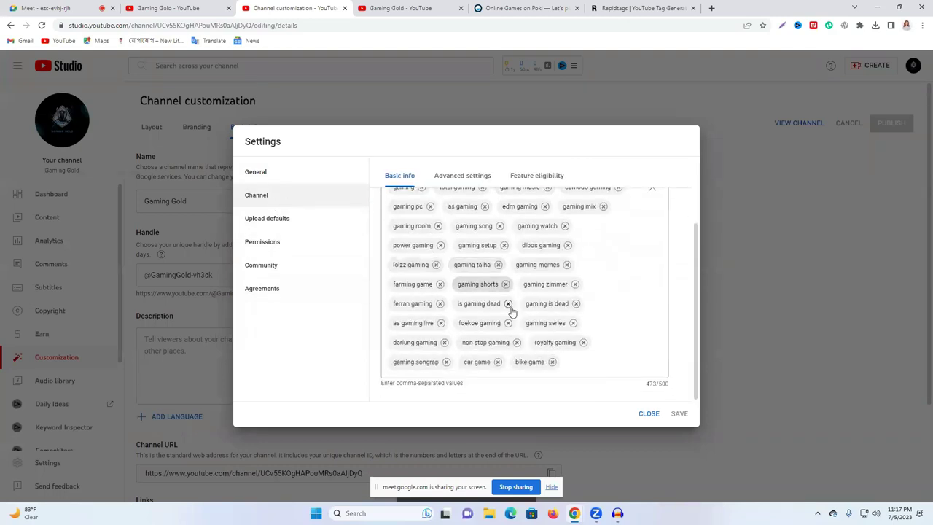
pyautogui.scroll(5, 524, 321)
# Review the channel's Advanced settings and Feature eligibility tabs.
pyautogui.click(473, 180)
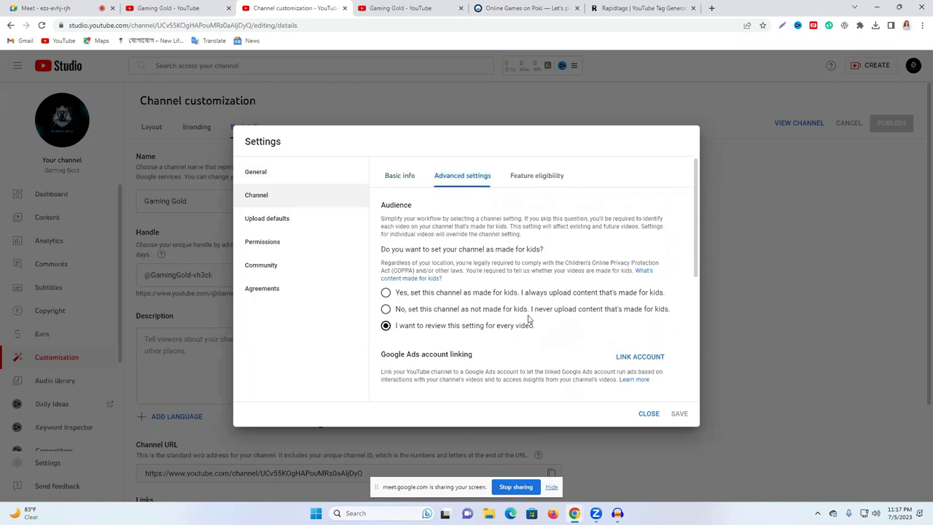
pyautogui.scroll(-2, 408, 306)
pyautogui.scroll(-3, 400, 288)
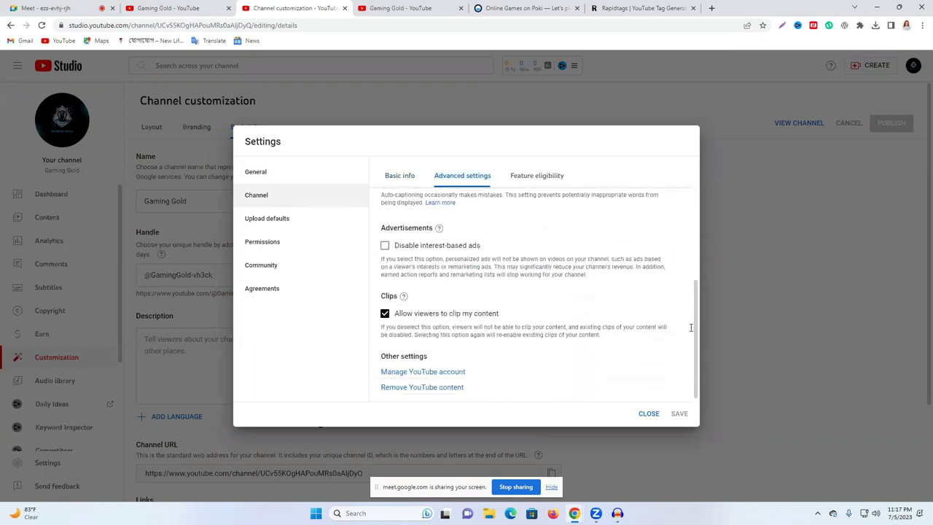
pyautogui.click(531, 178)
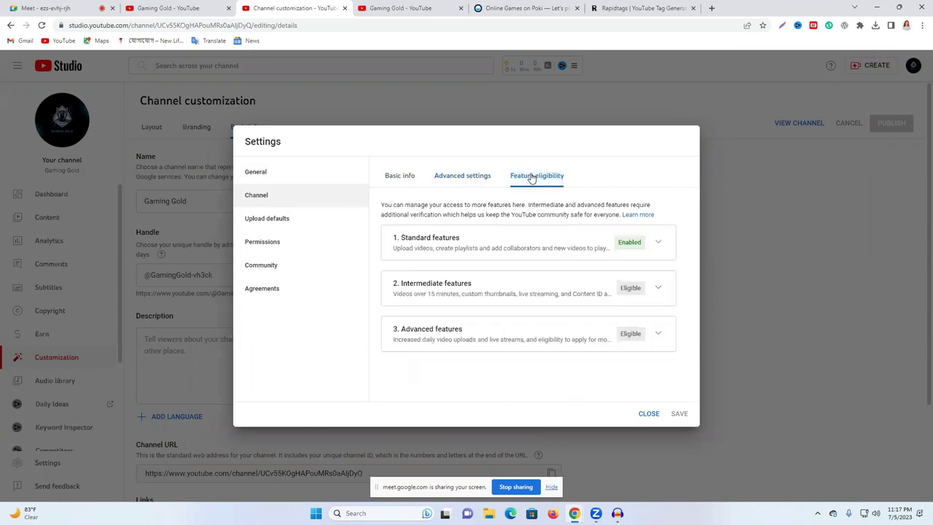
# Expand the intermediate features details and inspect the 'Videos longer than 15 minutes' line.
pyautogui.click(658, 287)
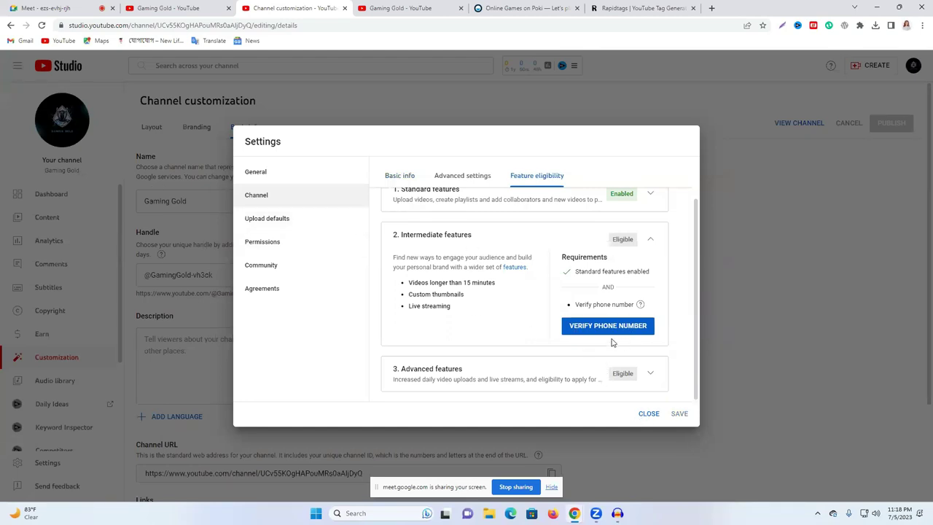
pyautogui.tripleClick(472, 282)
pyautogui.doubleClick(488, 283)
# Check the Upload defaults description, then switch to the Gaming Gold channel page.
pyautogui.click(266, 224)
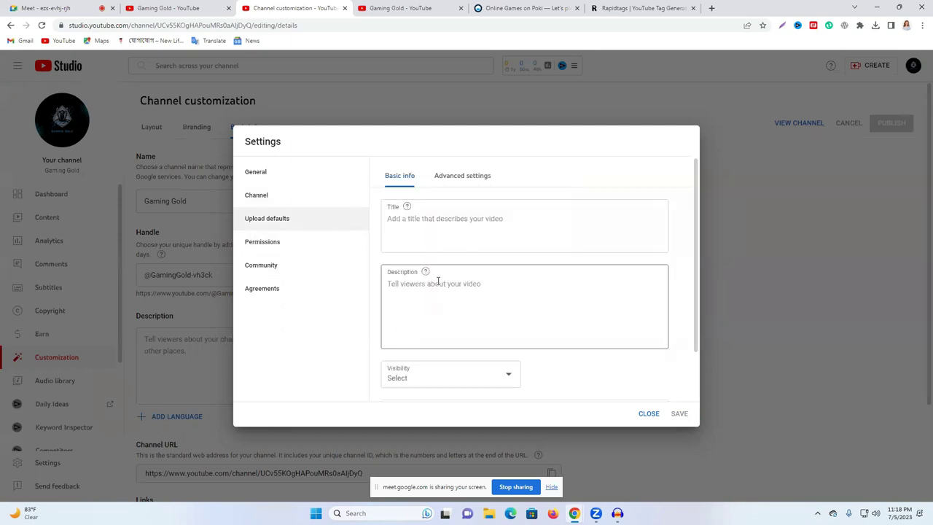
pyautogui.click(432, 298)
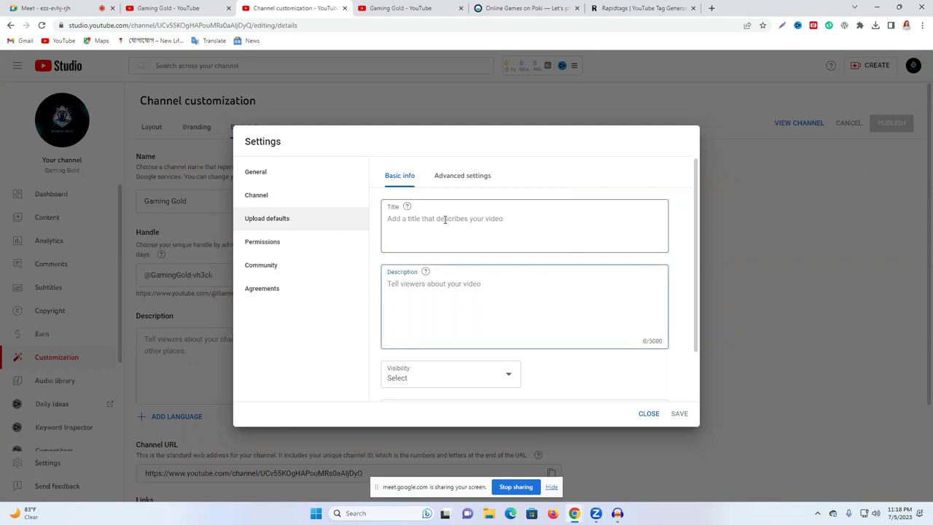
pyautogui.click(642, 8)
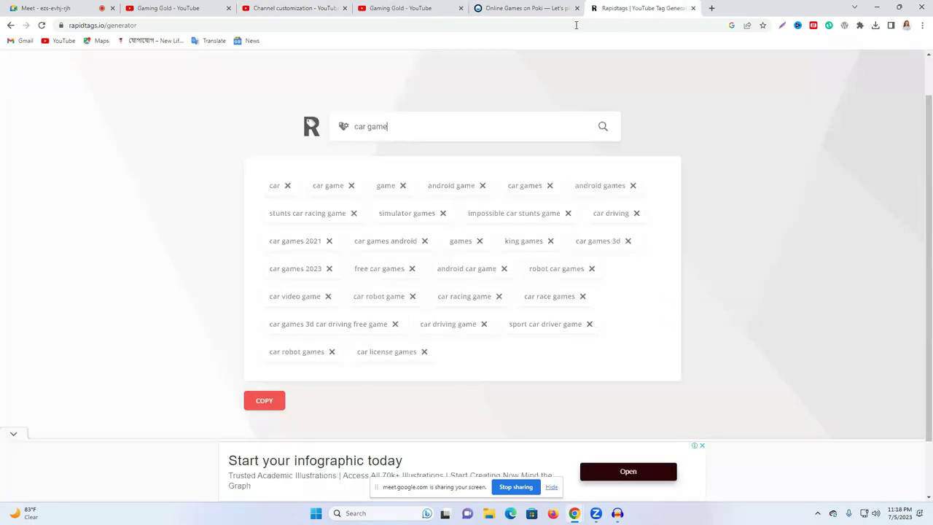
pyautogui.click(410, 7)
pyautogui.click(273, 8)
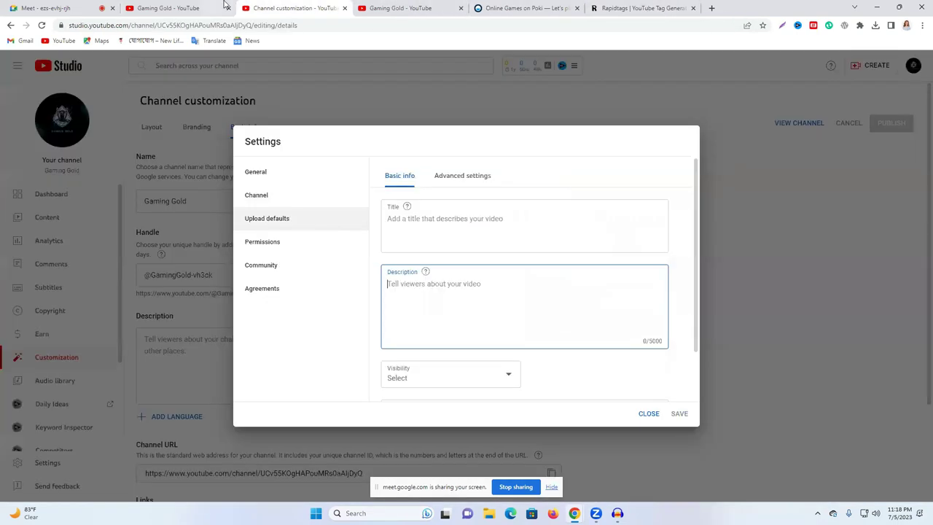
pyautogui.click(222, 7)
# Search YouTube for 'game' and reach the GAMING ZONE X9 channel via the Dop4 Level 27 short.
pyautogui.click(344, 64)
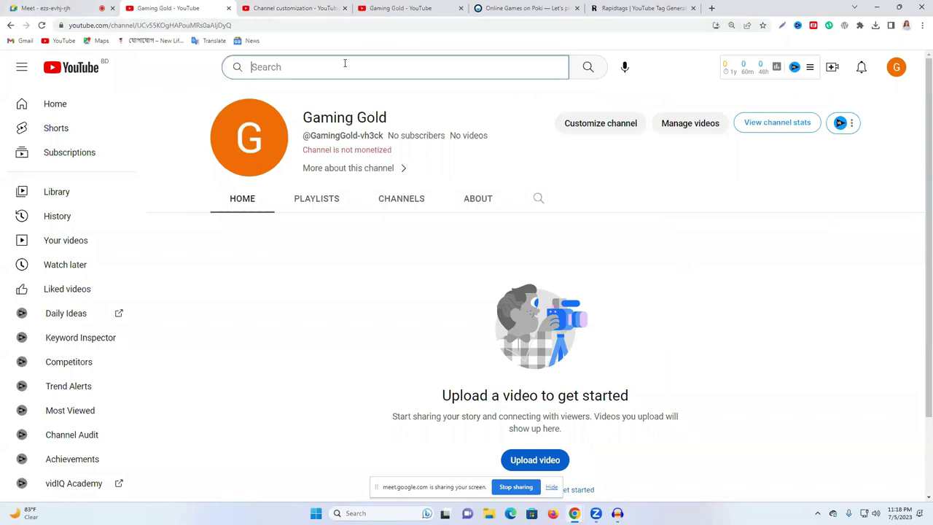
pyautogui.write('game')
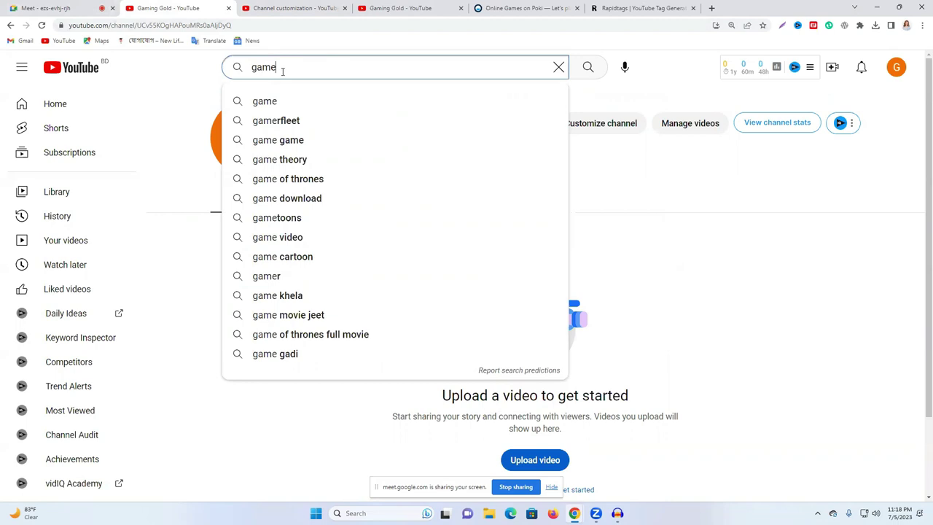
pyautogui.press('Return')
pyautogui.scroll(-2, 427, 313)
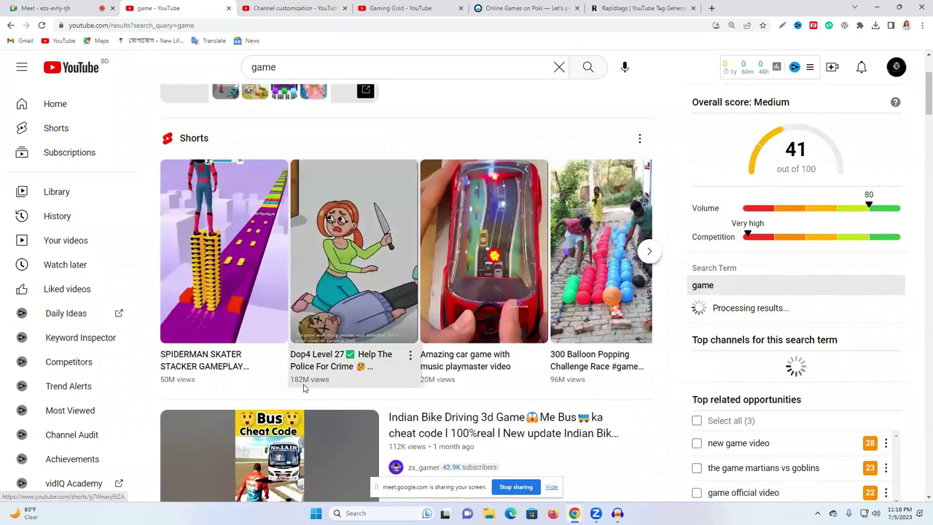
pyautogui.click(306, 390)
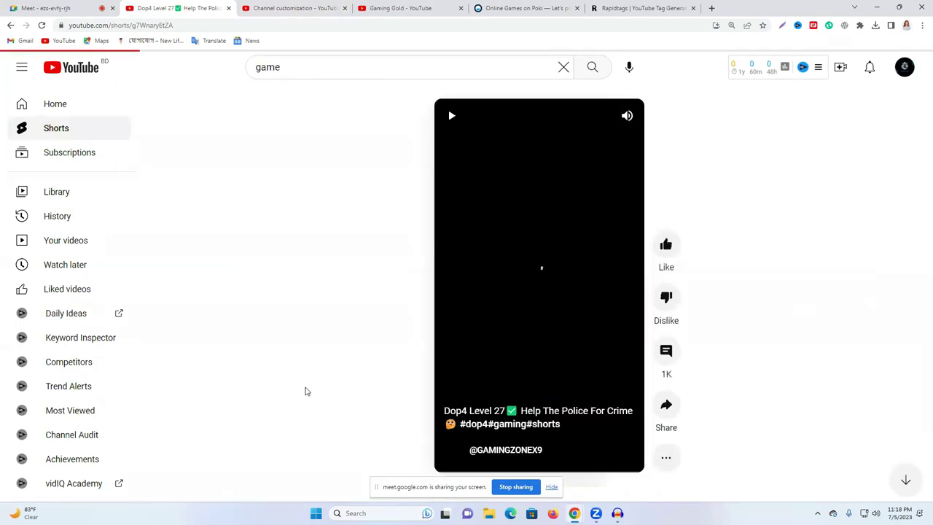
pyautogui.click(536, 447)
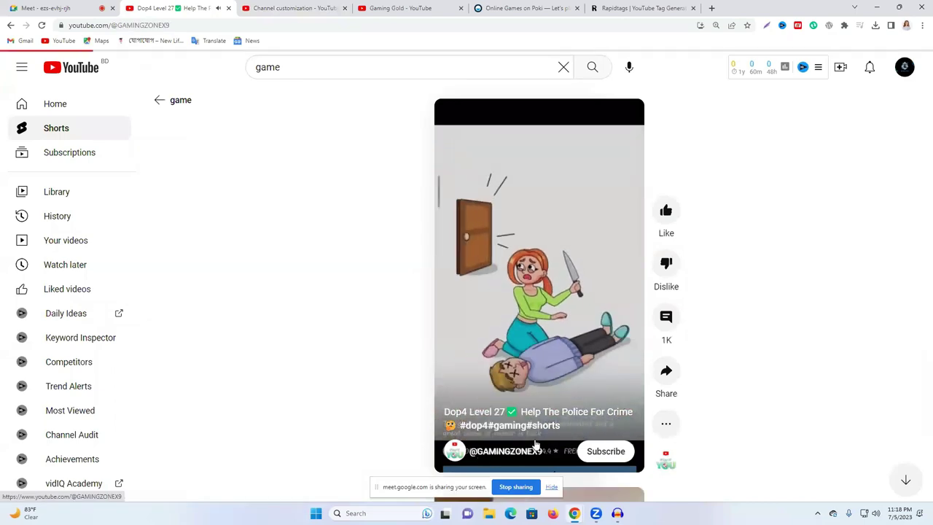
# Browse the channel's most popular shorts and its About information.
pyautogui.scroll(-2, 368, 321)
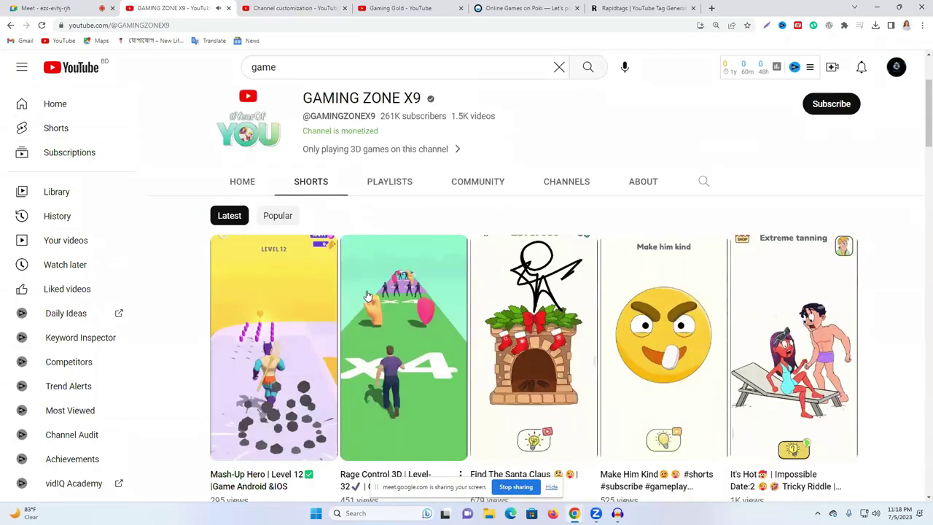
pyautogui.scroll(-1, 368, 295)
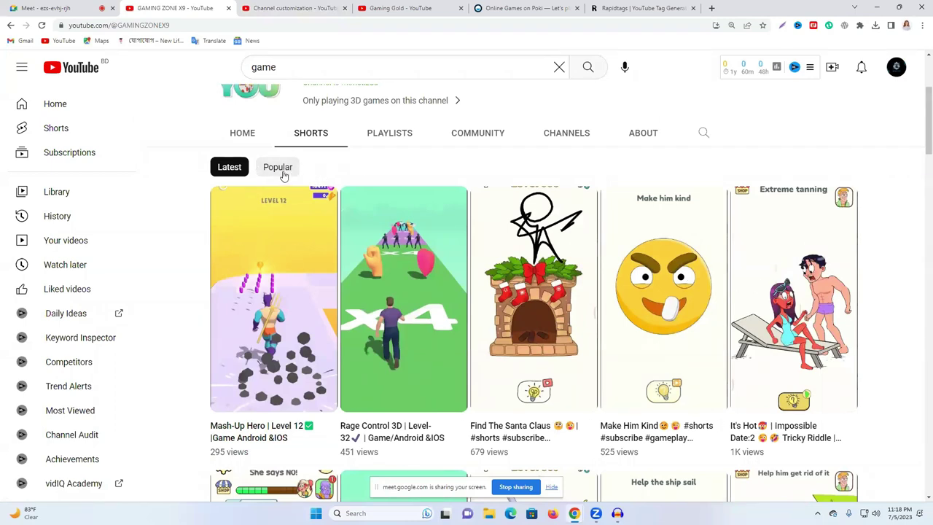
pyautogui.click(283, 175)
pyautogui.scroll(-1, 306, 202)
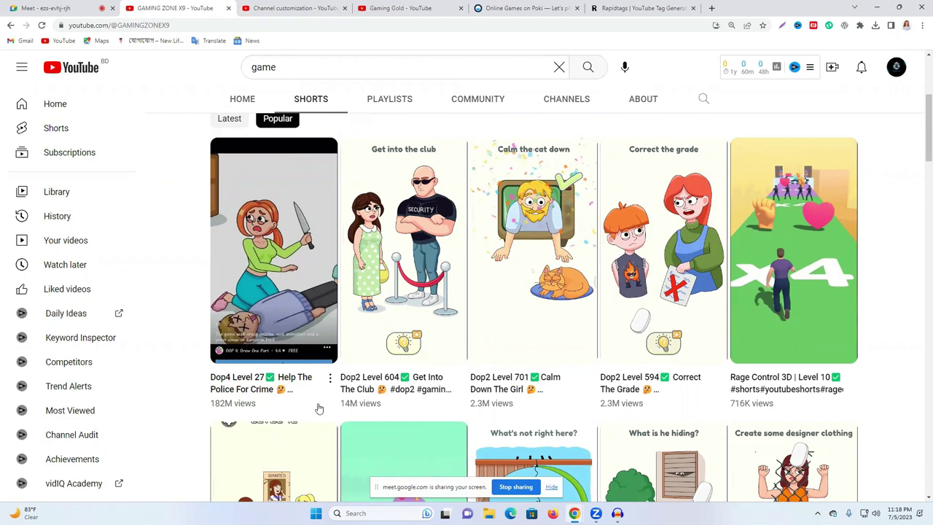
pyautogui.scroll(3, 712, 354)
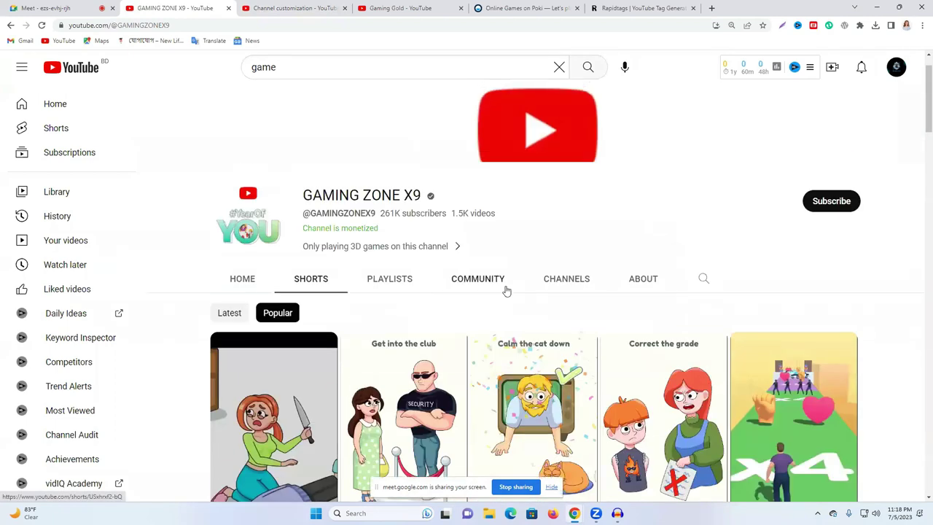
pyautogui.click(641, 280)
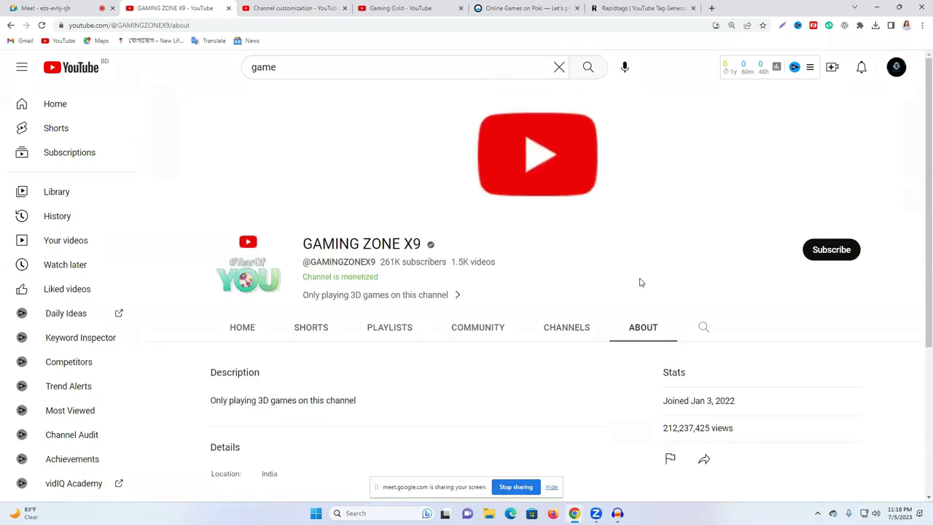
pyautogui.scroll(-3, 639, 281)
pyautogui.scroll(1, 325, 200)
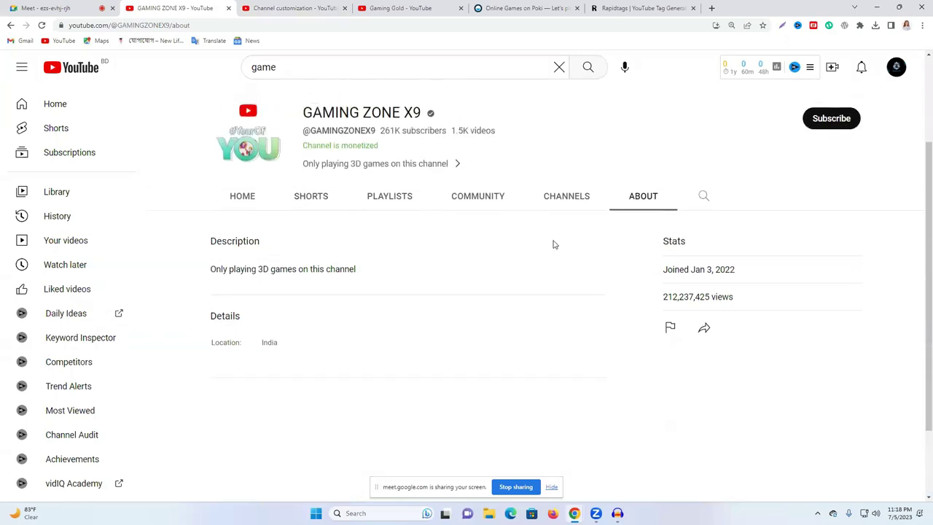
# Check the channel home page and the Mash-Up Hero short, then return to the 'game' results.
pyautogui.click(243, 197)
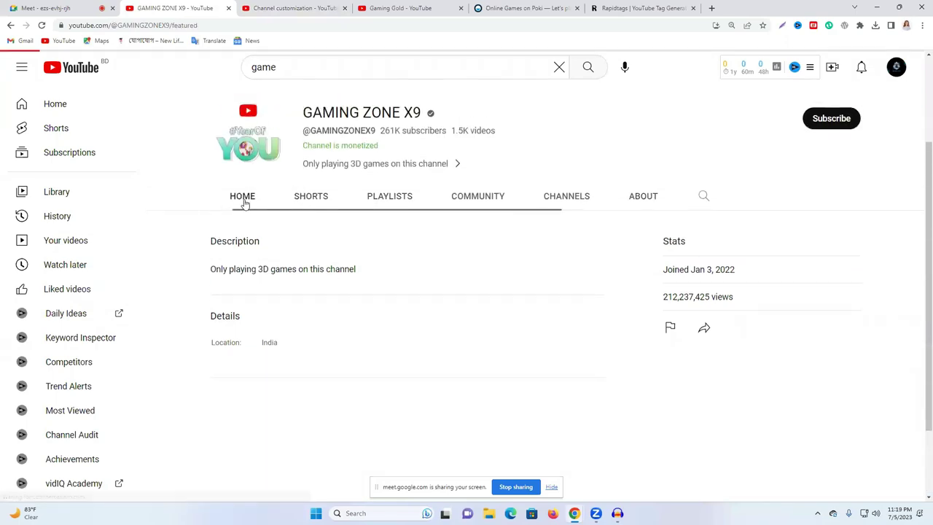
pyautogui.scroll(-3, 267, 347)
pyautogui.click(267, 347)
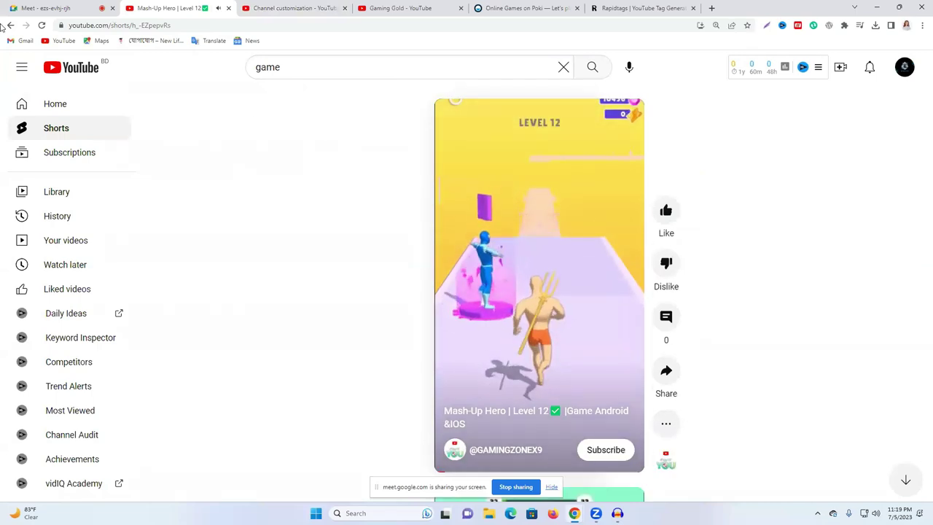
pyautogui.click(10, 29)
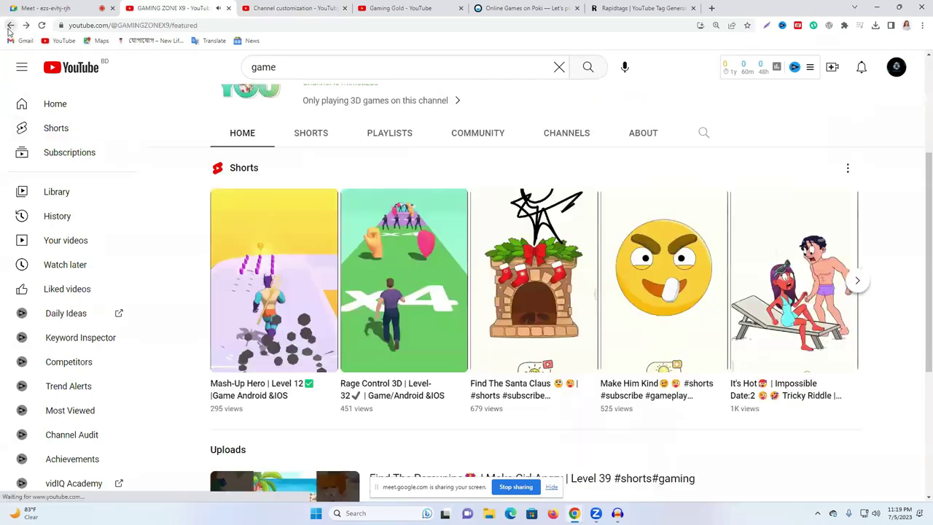
pyautogui.click(10, 29)
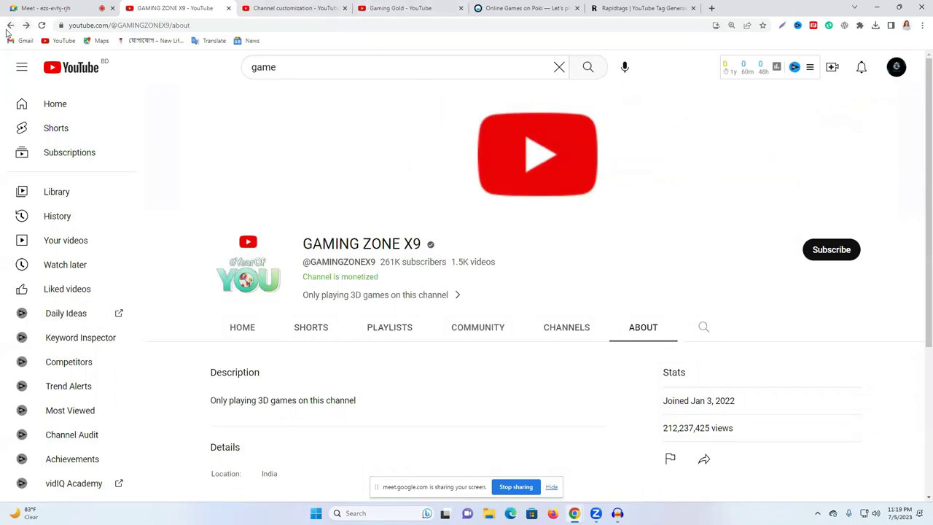
pyautogui.click(9, 27)
pyautogui.click(11, 26)
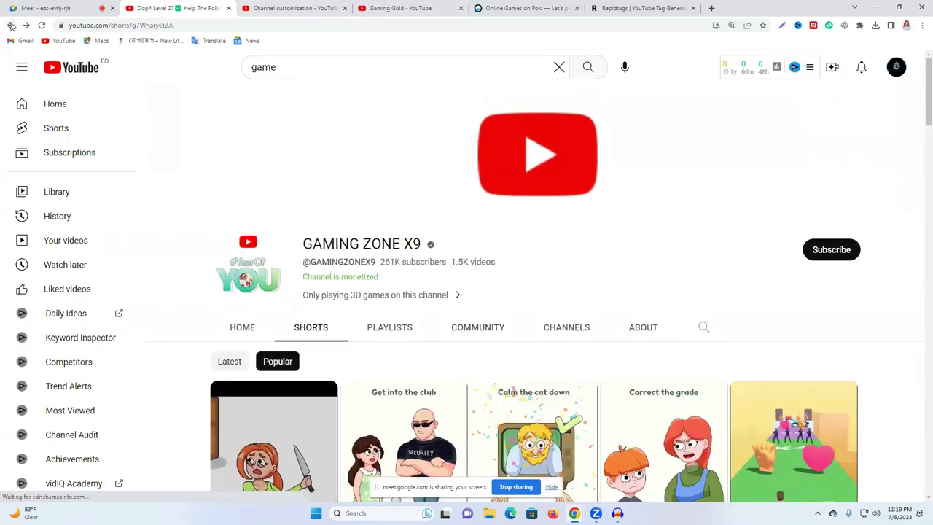
pyautogui.click(10, 26)
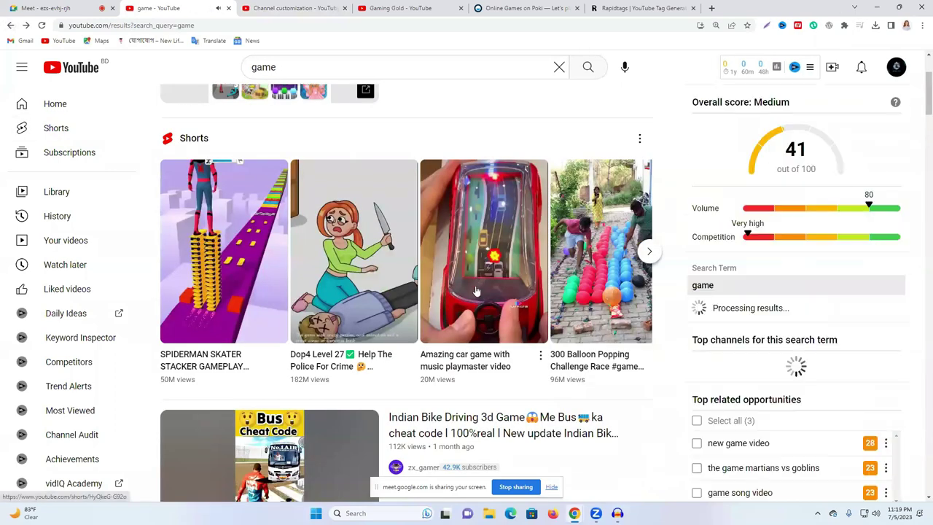
# Find the GAMEOSPHERE channel in the results and view its About information.
pyautogui.scroll(-4, 476, 292)
pyautogui.scroll(-2, 437, 340)
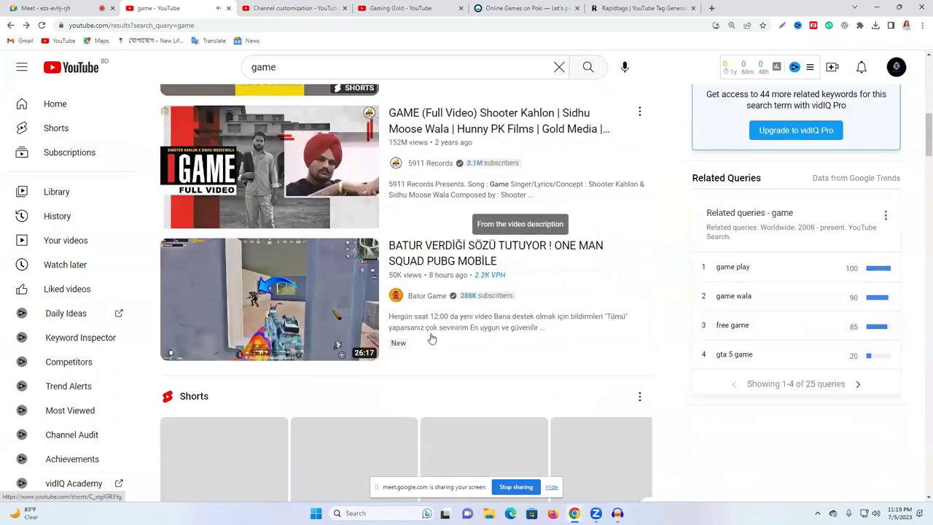
pyautogui.scroll(-2, 431, 339)
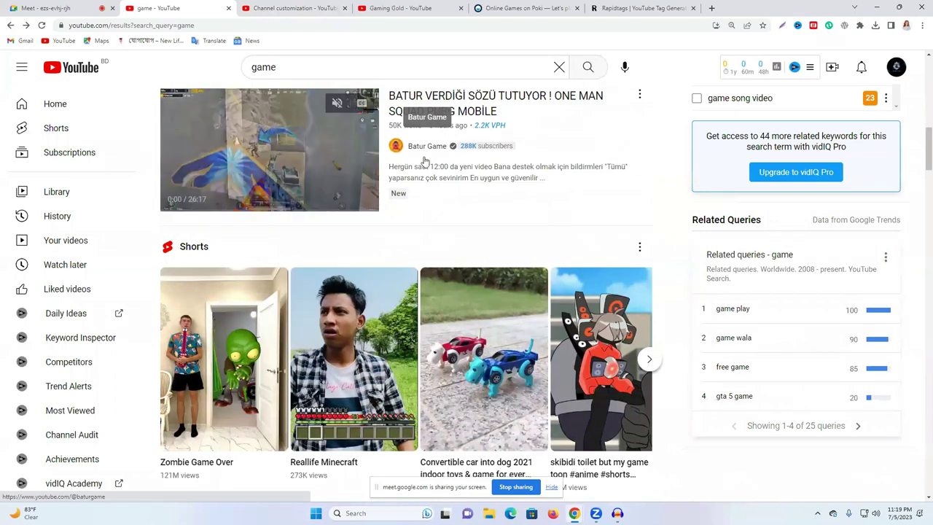
pyautogui.scroll(-4, 441, 290)
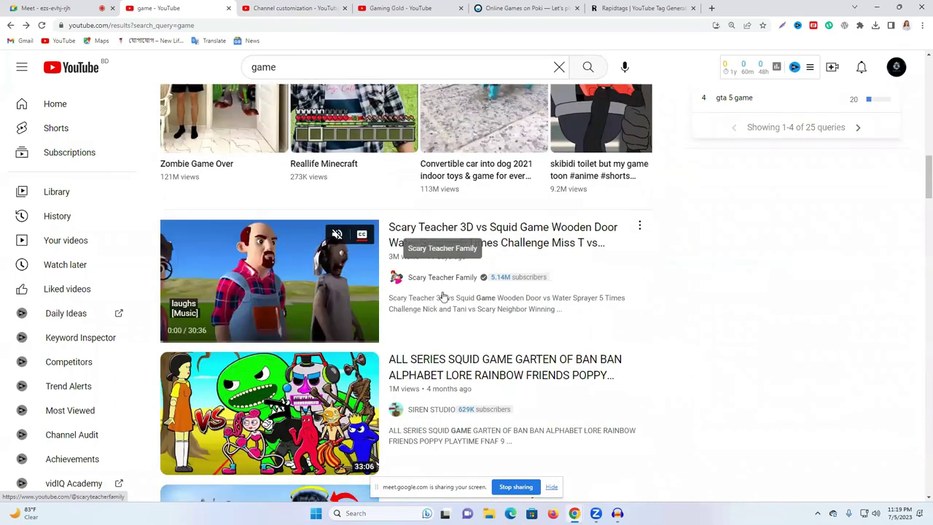
pyautogui.scroll(-8, 442, 295)
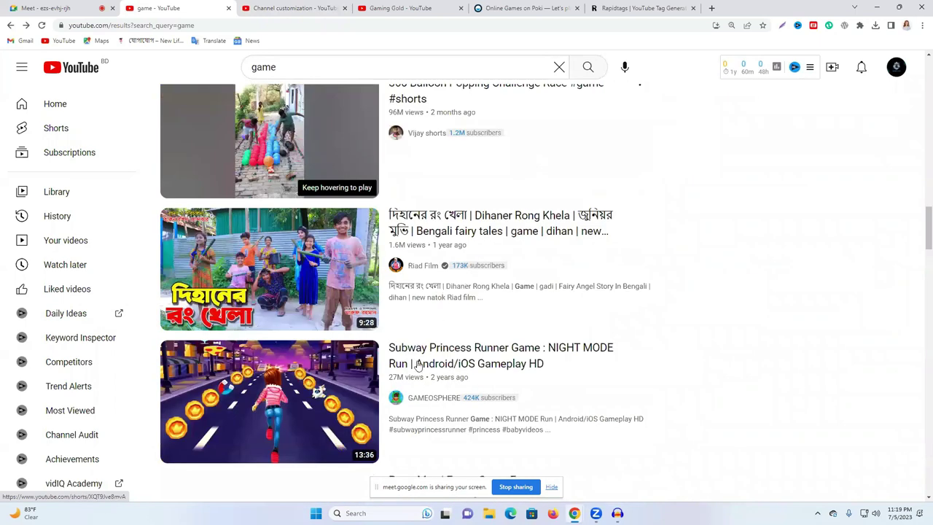
pyautogui.click(420, 367)
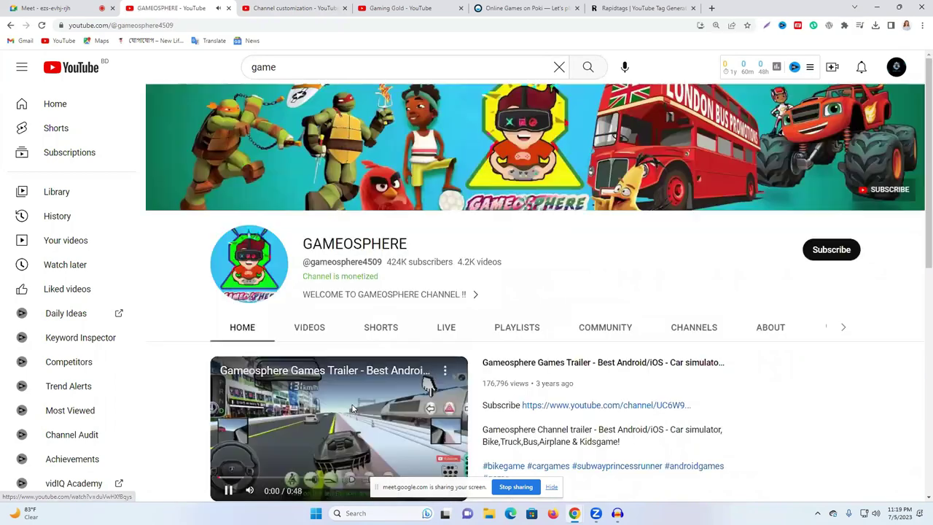
pyautogui.click(767, 329)
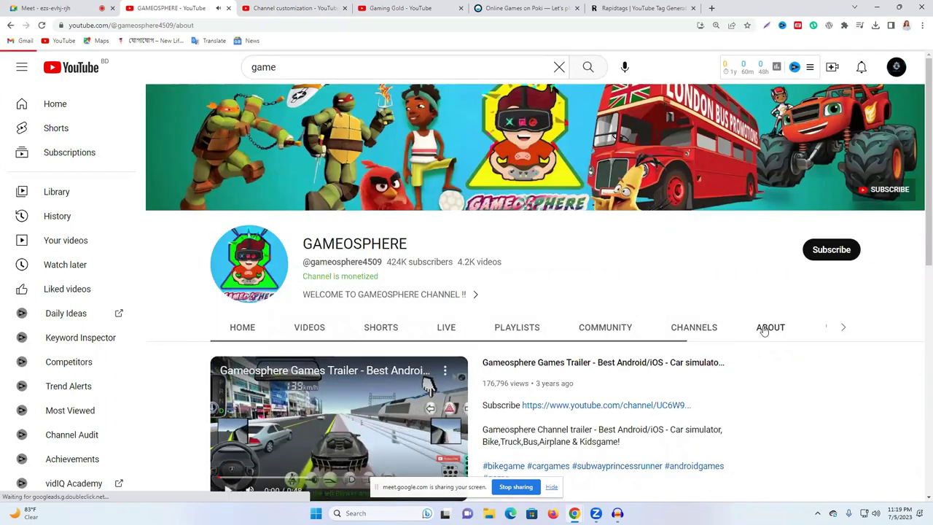
# Copy the full GAMEOSPHERE channel description and open a new browser tab.
pyautogui.scroll(-4, 243, 352)
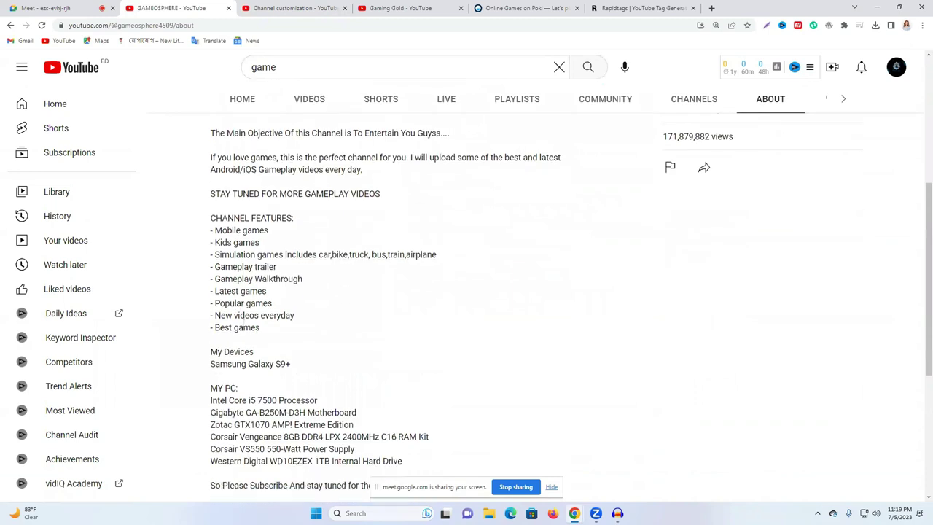
pyautogui.scroll(-3, 266, 313)
pyautogui.scroll(4, 269, 312)
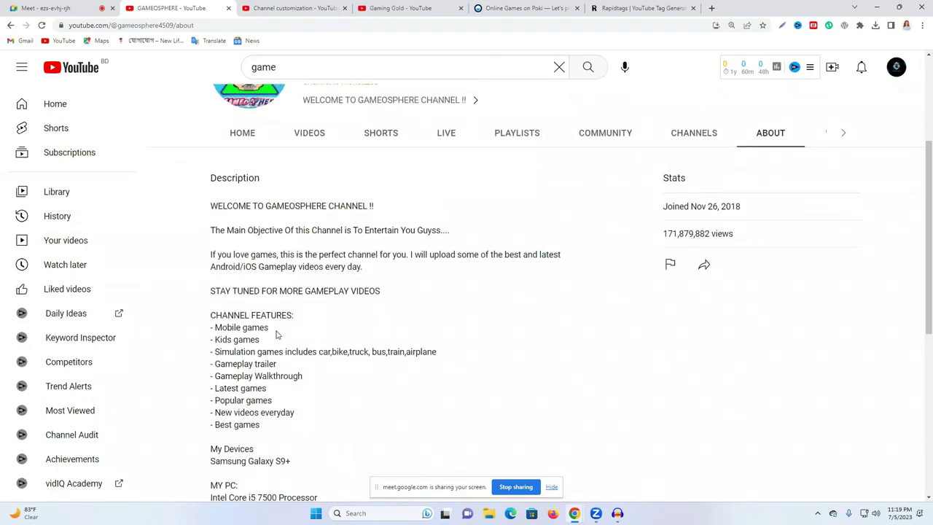
pyautogui.moveTo(211, 205); pyautogui.dragTo(431, 389)
pyautogui.rightClick(365, 385)
pyautogui.click(407, 390)
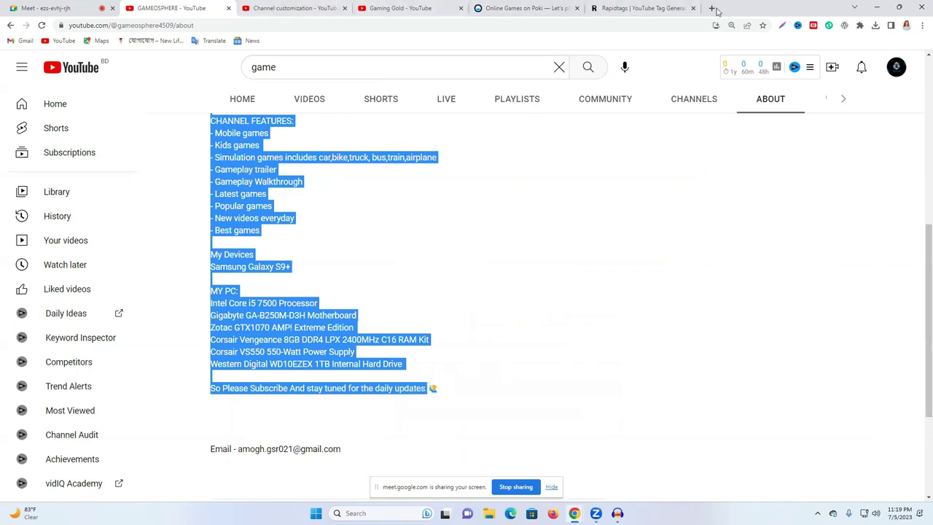
pyautogui.click(711, 8)
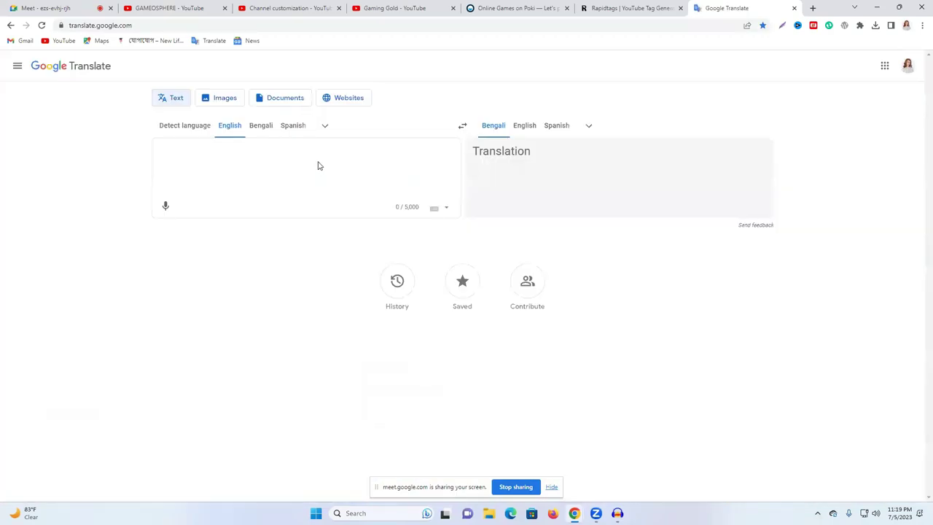
# Paste the GAMEOSPHERE description into Google Translate to get its Bengali translation.
pyautogui.hotkey('ctrl', 'v')
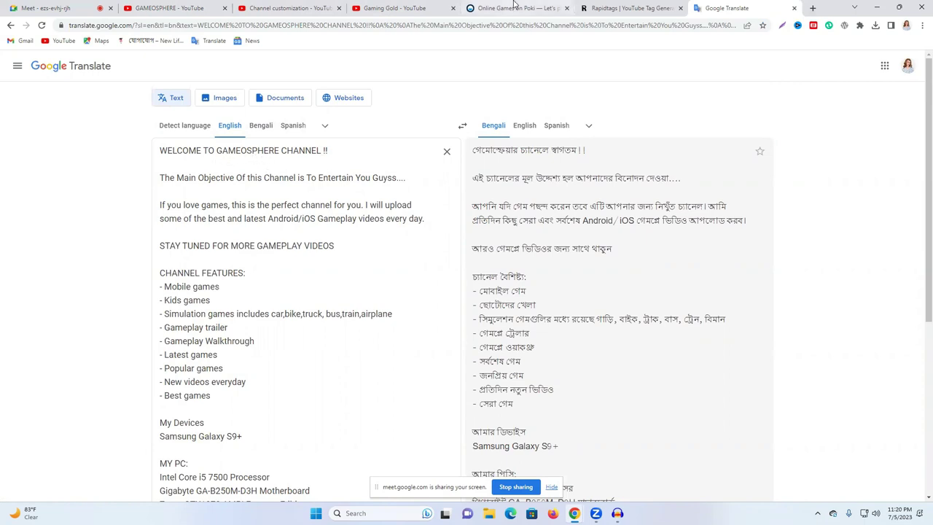
pyautogui.click(395, 8)
pyautogui.click(172, 8)
pyautogui.scroll(6, 291, 212)
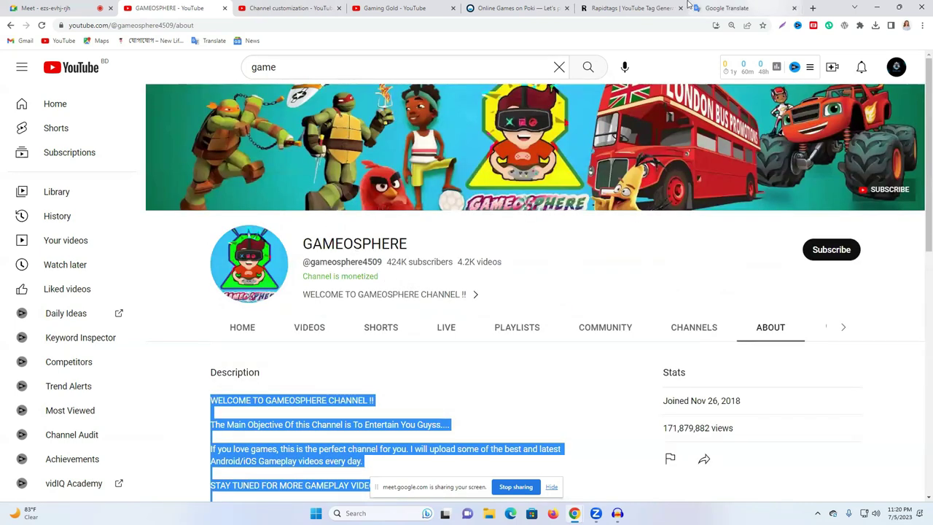
pyautogui.click(628, 8)
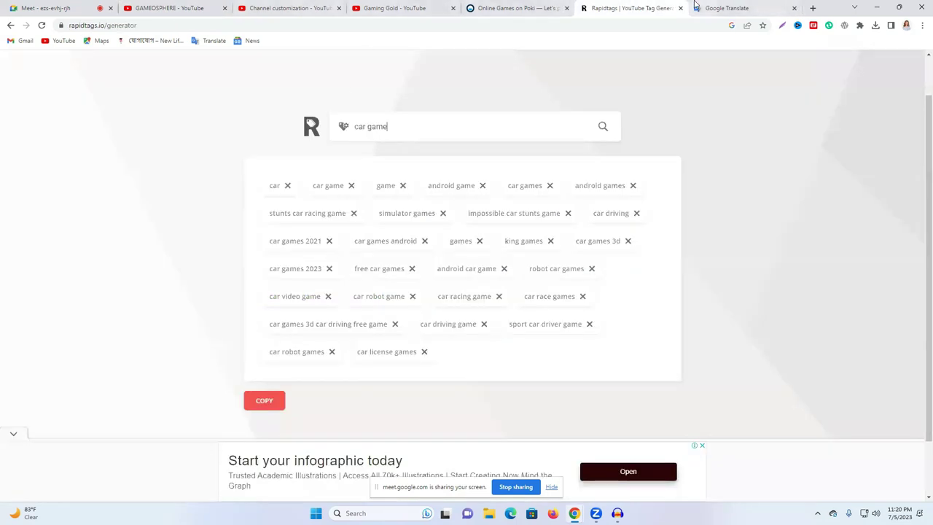
pyautogui.click(700, 8)
# Replace GAMEOSPHERE in the source text with the channel name Gaming Gold.
pyautogui.doubleClick(252, 151)
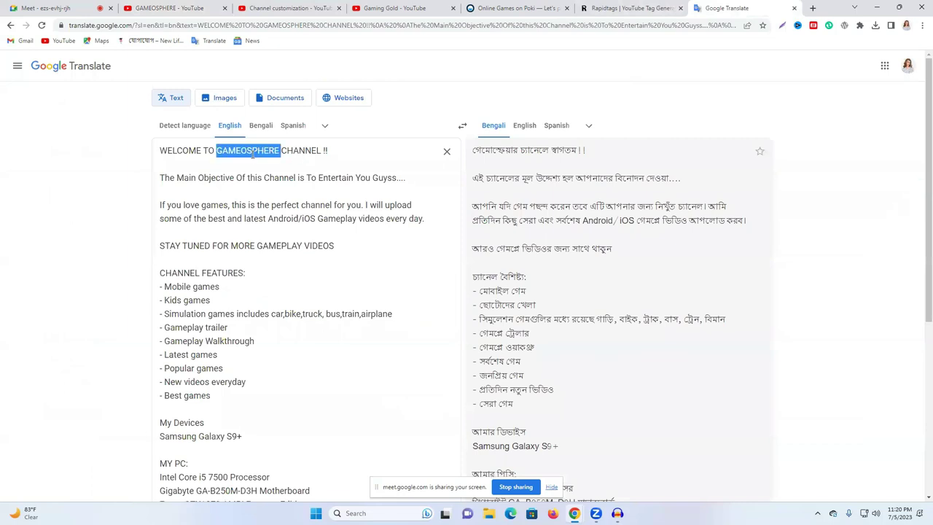
pyautogui.click(324, 5)
pyautogui.click(409, 8)
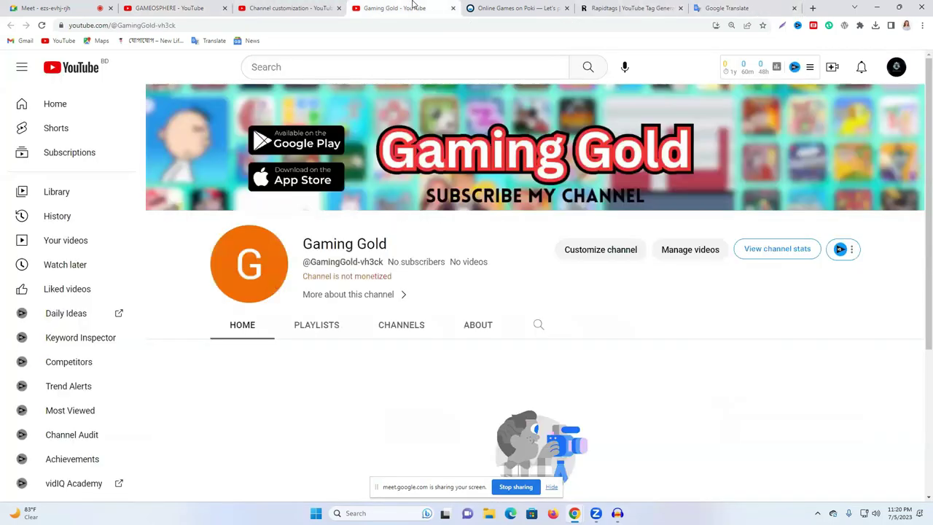
pyautogui.tripleClick(349, 248)
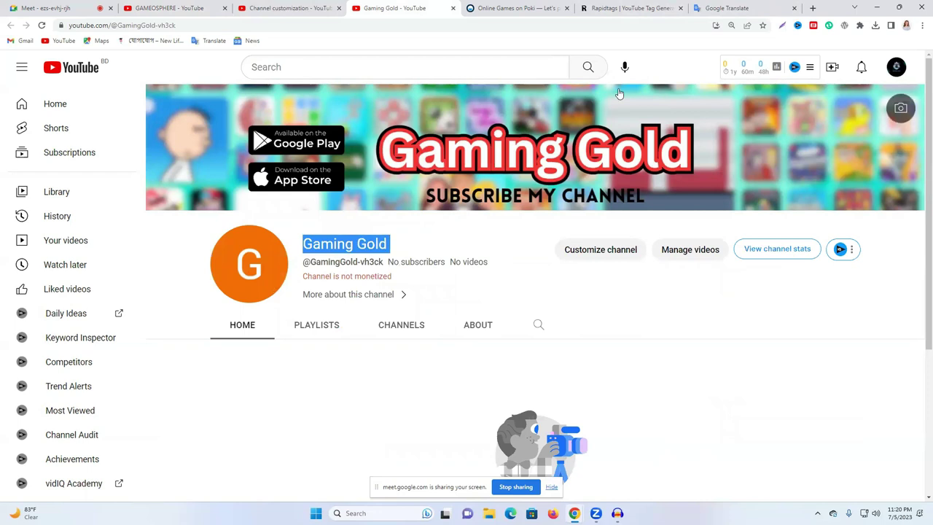
pyautogui.click(713, 5)
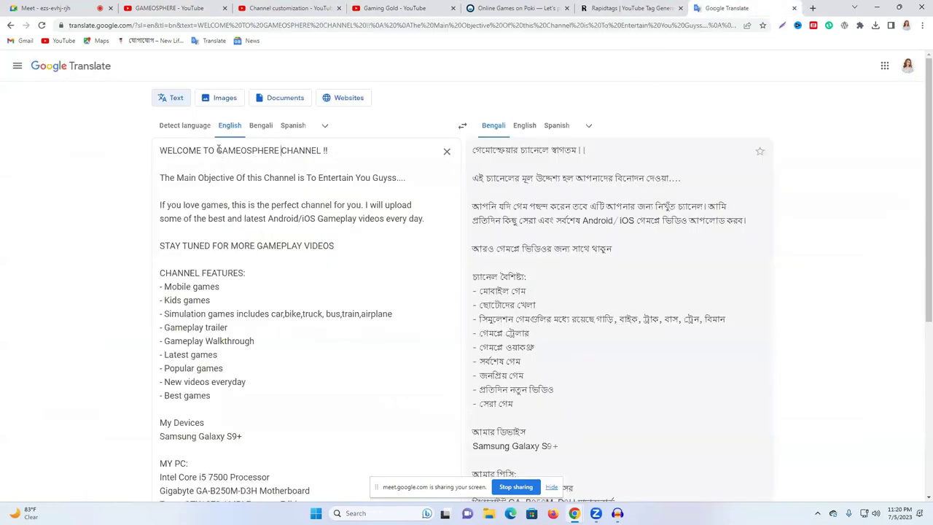
pyautogui.moveTo(216, 150); pyautogui.dragTo(281, 151)
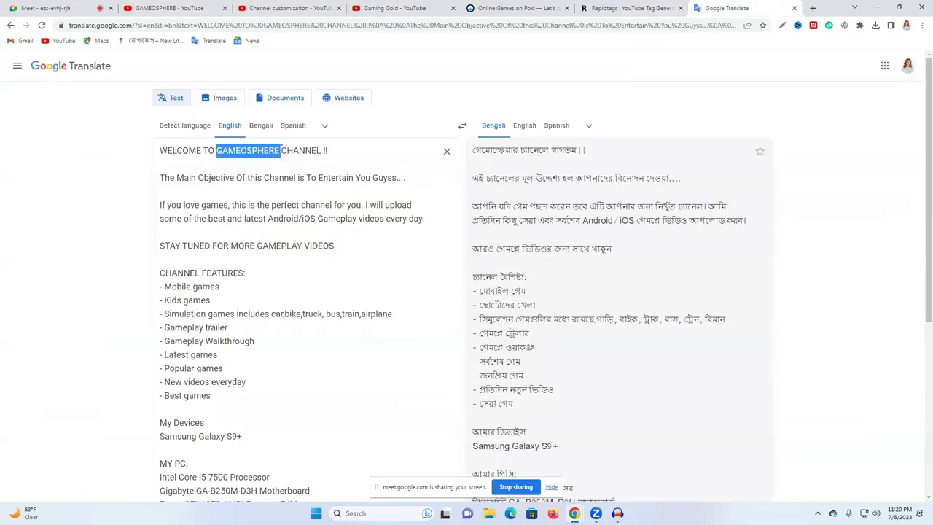
pyautogui.hotkey('ctrl', 'v')
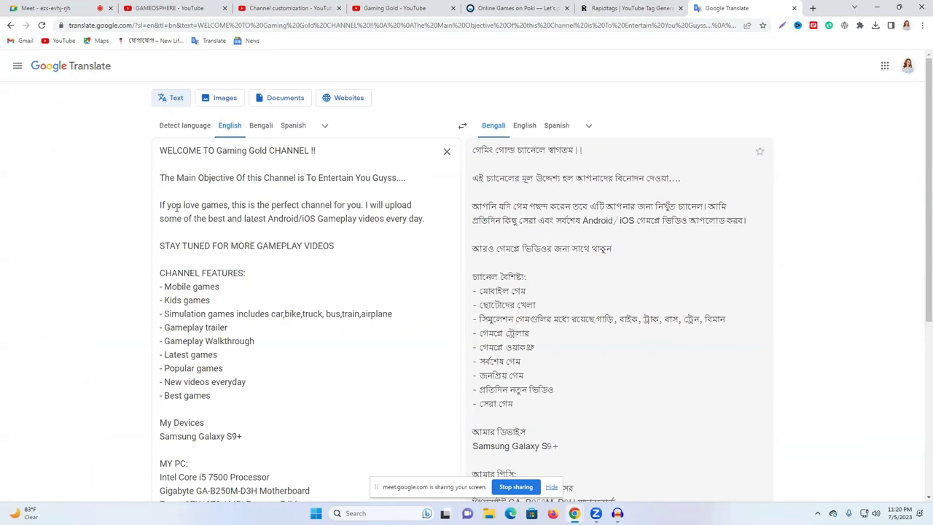
# Change the dots after Guyss to !!?? and copy the text from WELCOME through the VIDEOS line.
pyautogui.press('BackSpace')
pyautogui.moveTo(416, 178); pyautogui.dragTo(398, 179)
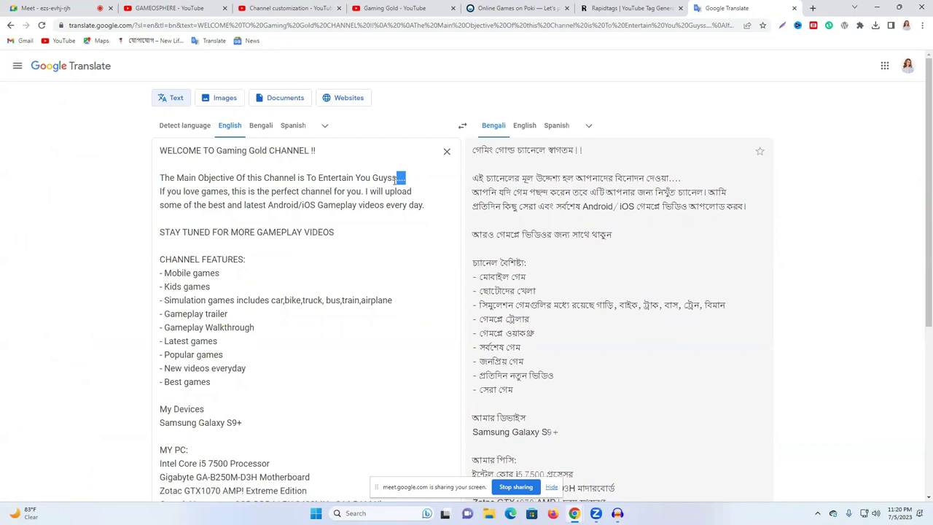
pyautogui.write('!!??')
pyautogui.moveTo(355, 231); pyautogui.dragTo(155, 152)
pyautogui.rightClick(287, 185)
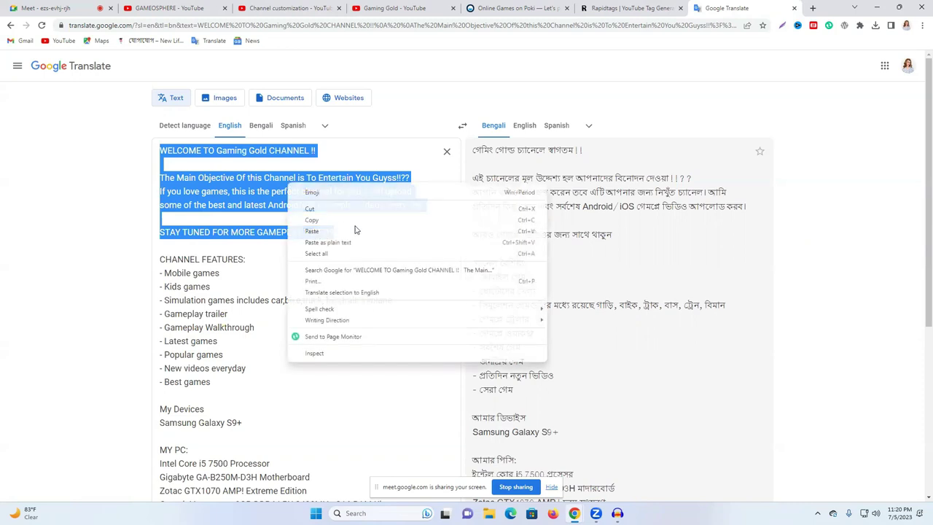
pyautogui.click(355, 220)
pyautogui.click(813, 8)
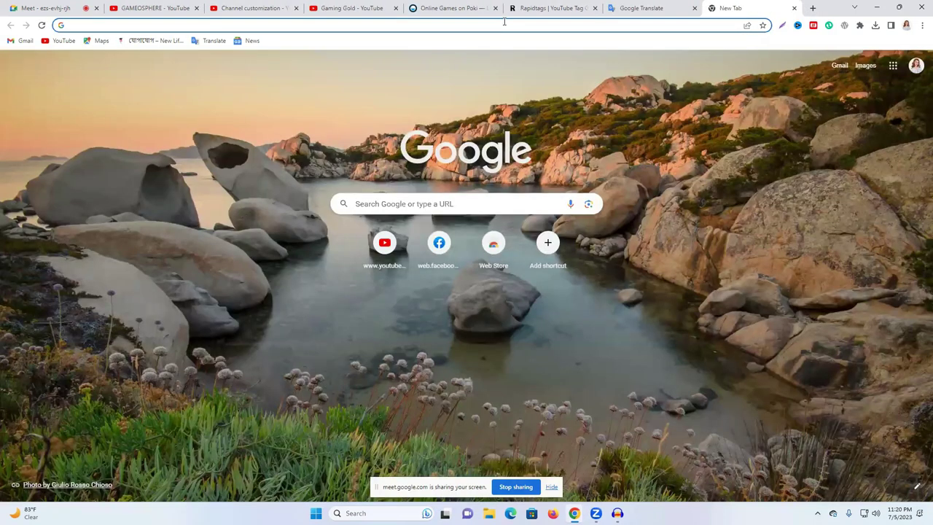
# Load ChatGPT, open the 'SEO gig with 4yrs exp' chat and paste the description.
pyautogui.write('chat.openai.com')
pyautogui.press('Return')
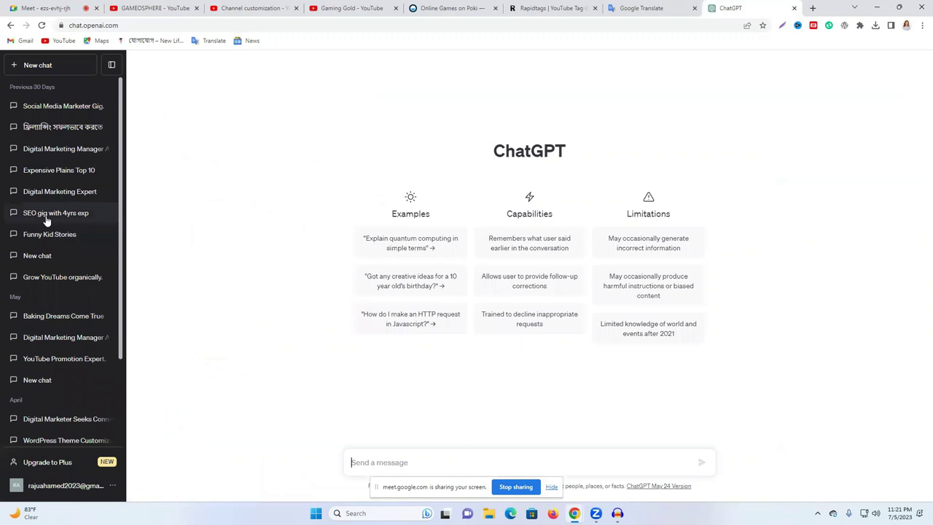
pyautogui.click(397, 470)
pyautogui.hotkey('ctrl', 'v')
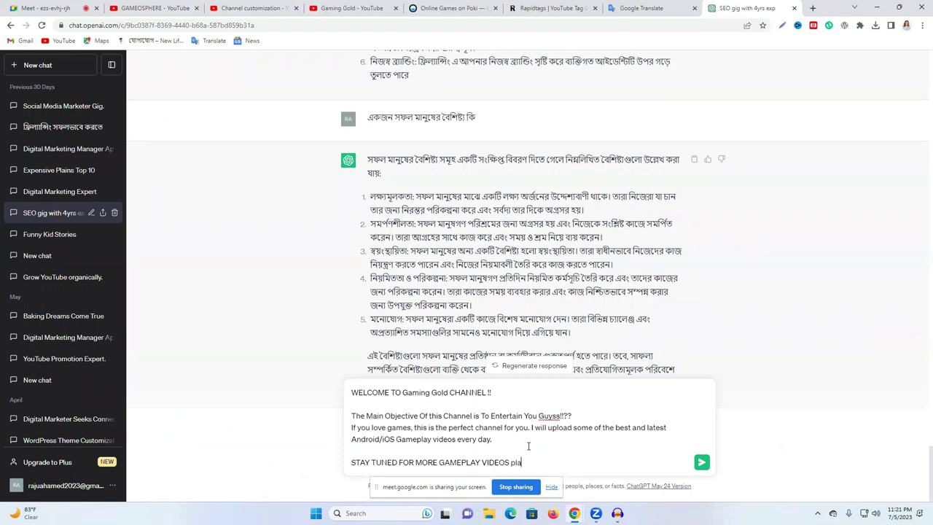
# Add a correctly spelled 'rewrite' request, send it, and select the three-paragraph reply.
pyautogui.write('se')
pyautogui.press('BackSpace')
pyautogui.press('BackSpace')
pyautogui.press('BackSpace')
pyautogui.press('BackSpace')
pyautogui.press('BackSpace')
pyautogui.press('BackSpace')
pyautogui.rightClick(521, 463)
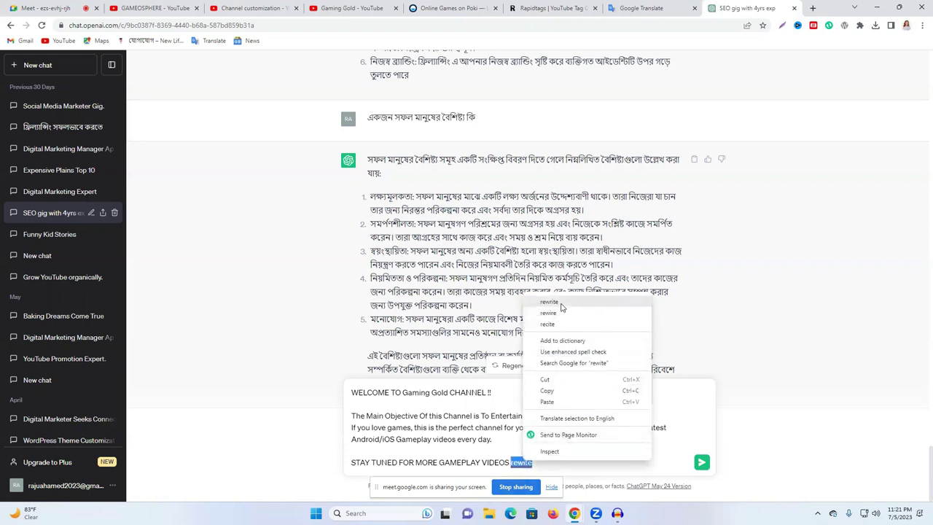
pyautogui.click(561, 303)
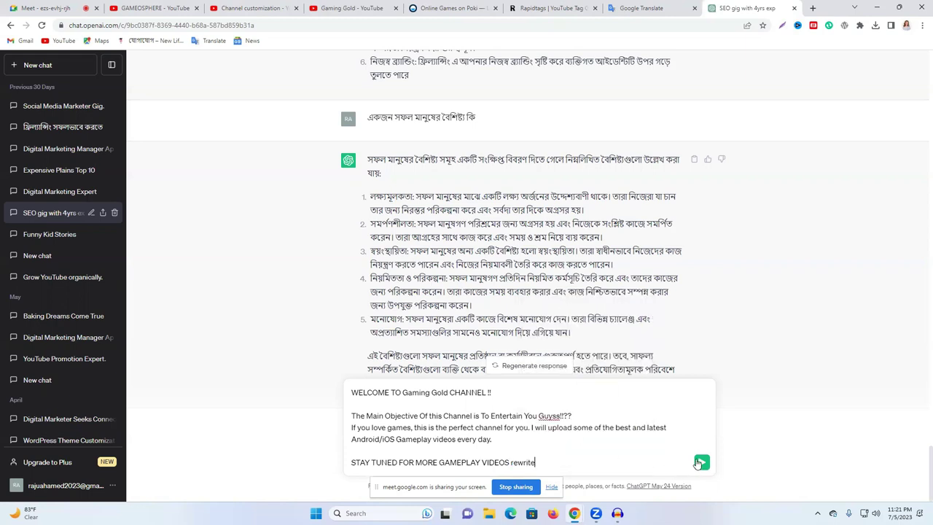
pyautogui.click(697, 462)
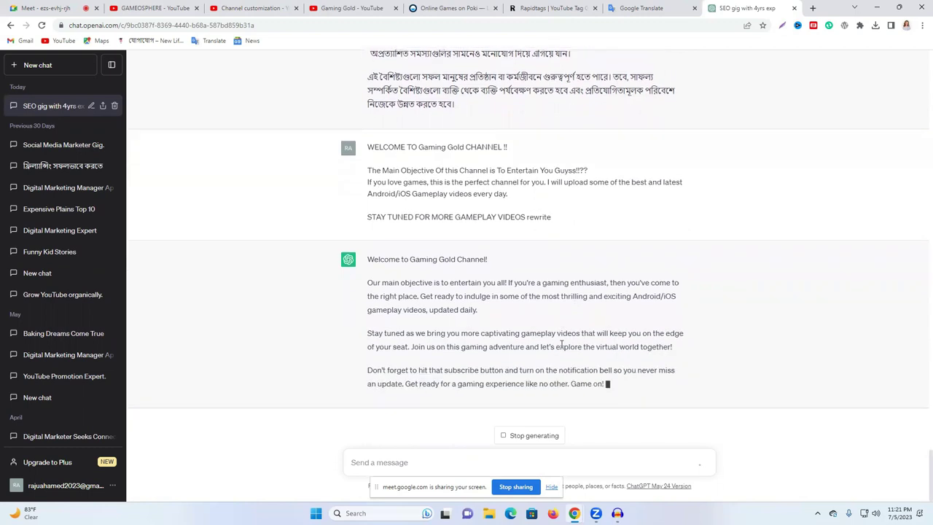
pyautogui.moveTo(435, 346); pyautogui.dragTo(441, 347)
pyautogui.moveTo(368, 285); pyautogui.dragTo(621, 389)
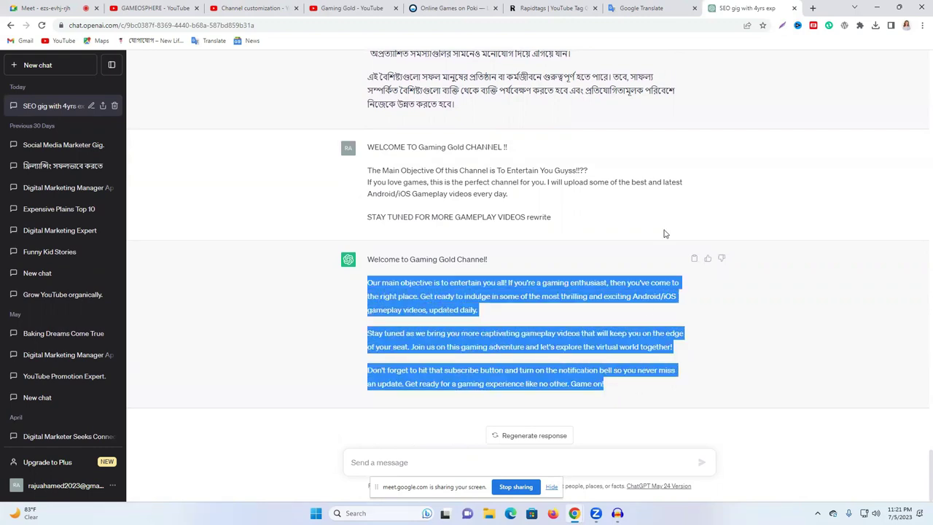
# Paste the rewritten paragraphs on a new line below the daily updates line.
pyautogui.click(641, 8)
pyautogui.scroll(-3, 379, 276)
pyautogui.scroll(-1, 395, 317)
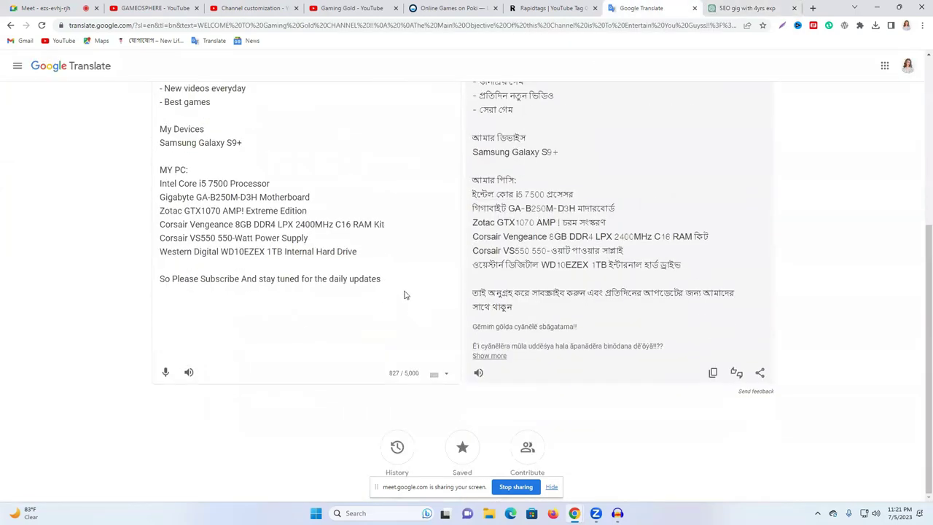
pyautogui.scroll(4, 403, 294)
pyautogui.scroll(-4, 403, 293)
pyautogui.press('Return')
pyautogui.press('Return')
pyautogui.hotkey('ctrl', 'v')
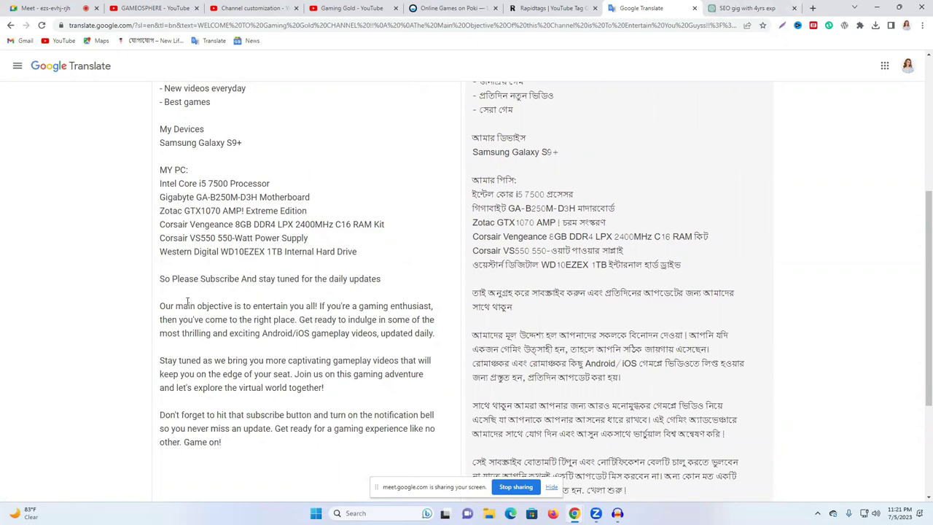
# Replace them with the full reply including its welcome line, adding blank lines above it.
pyautogui.click(750, 8)
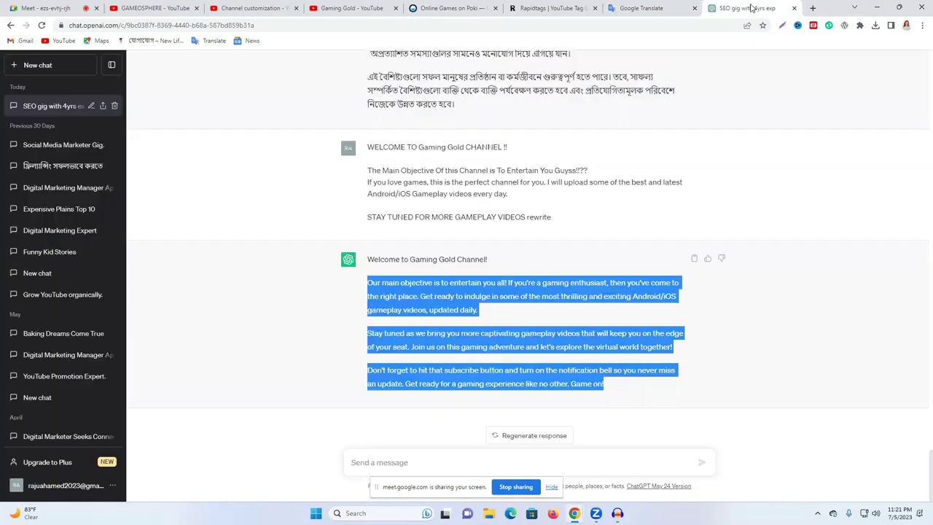
pyautogui.moveTo(367, 259); pyautogui.dragTo(642, 390)
pyautogui.hotkey('ctrl', 'c')
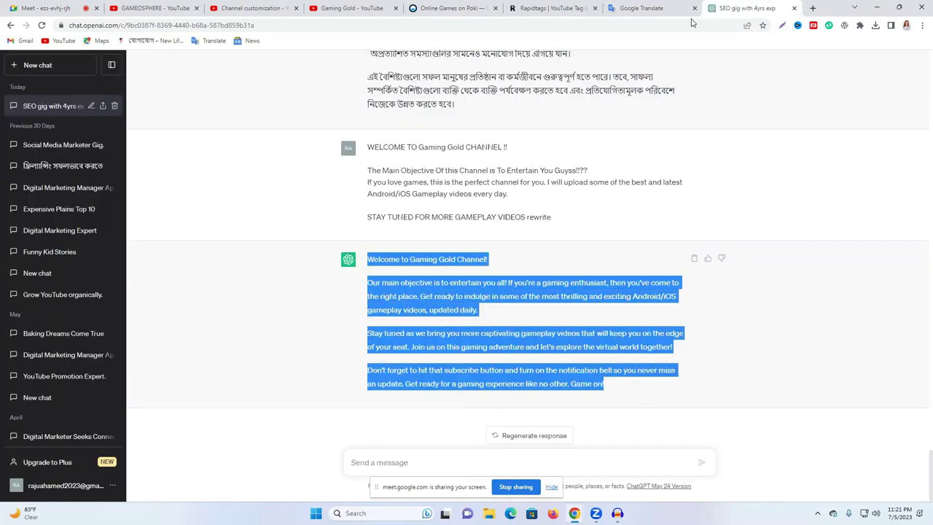
pyautogui.click(641, 8)
pyautogui.moveTo(231, 439); pyautogui.dragTo(161, 305)
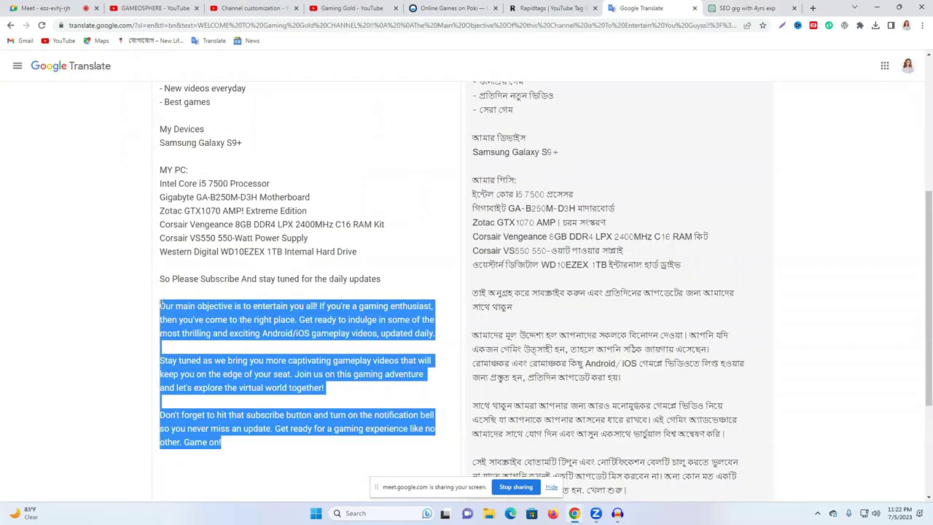
pyautogui.hotkey('ctrl', 'v')
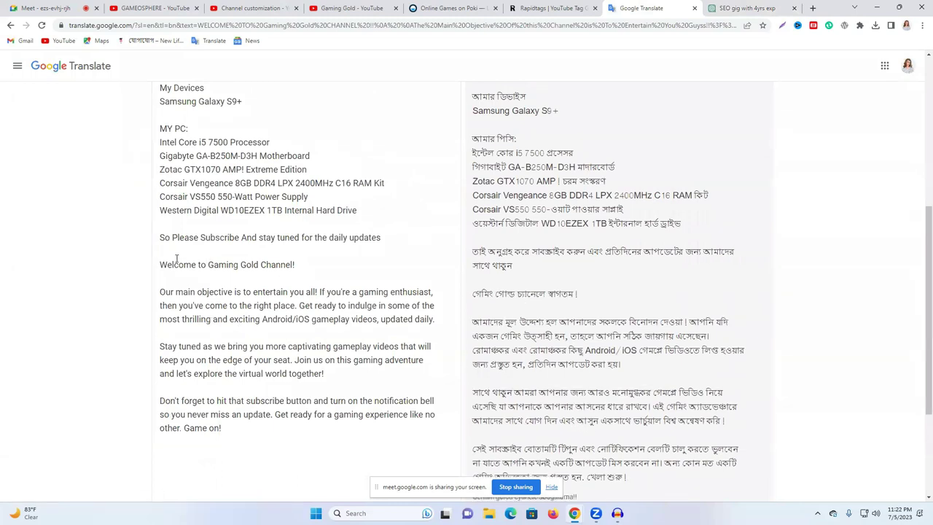
pyautogui.click(160, 264)
pyautogui.press('Return')
pyautogui.press('Return')
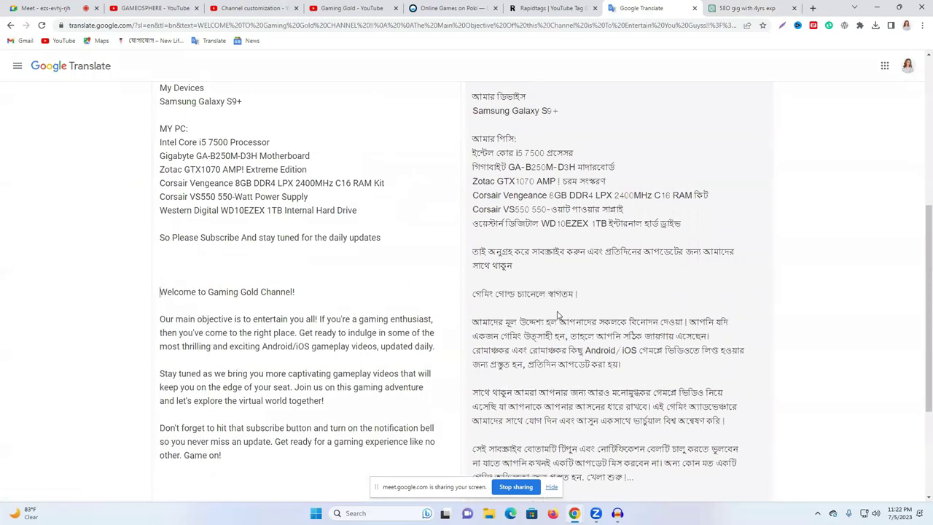
pyautogui.scroll(-2, 557, 315)
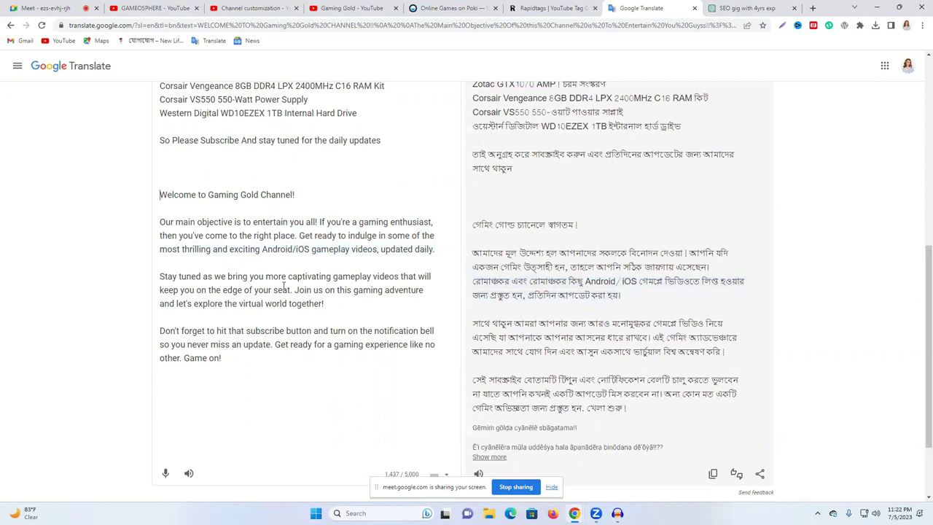
pyautogui.scroll(1, 656, 277)
pyautogui.scroll(2, 218, 379)
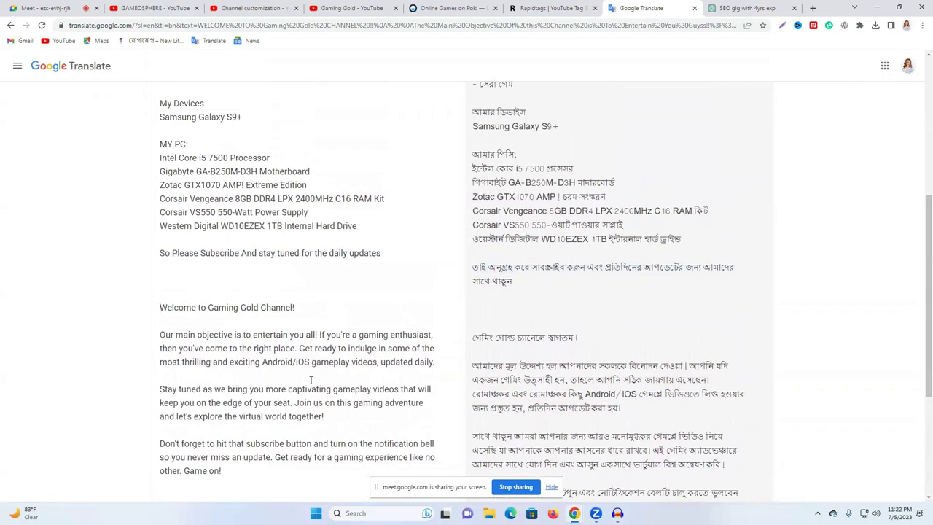
pyautogui.scroll(4, 287, 353)
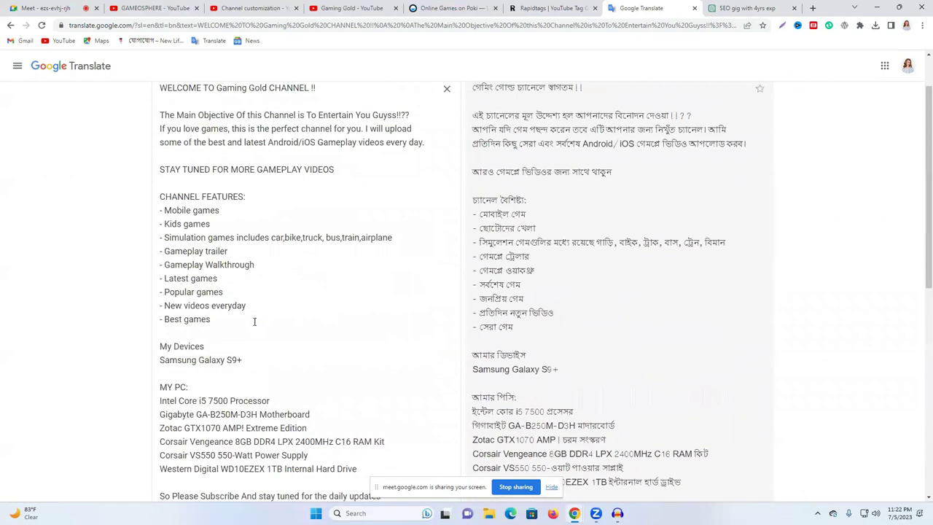
pyautogui.scroll(1, 187, 279)
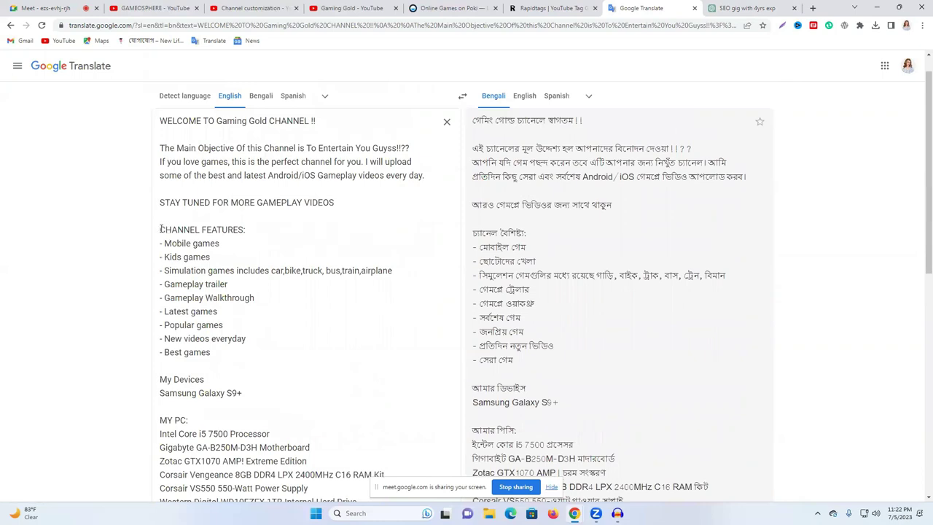
# Paste the CHANNEL FEATURES list after the rewritten welcome text and add a '- car game' entry.
pyautogui.moveTo(212, 352); pyautogui.dragTo(154, 227)
pyautogui.hotkey('ctrl', 'c')
pyautogui.hotkey('ctrl', '-')
pyautogui.scroll(-5, 277, 284)
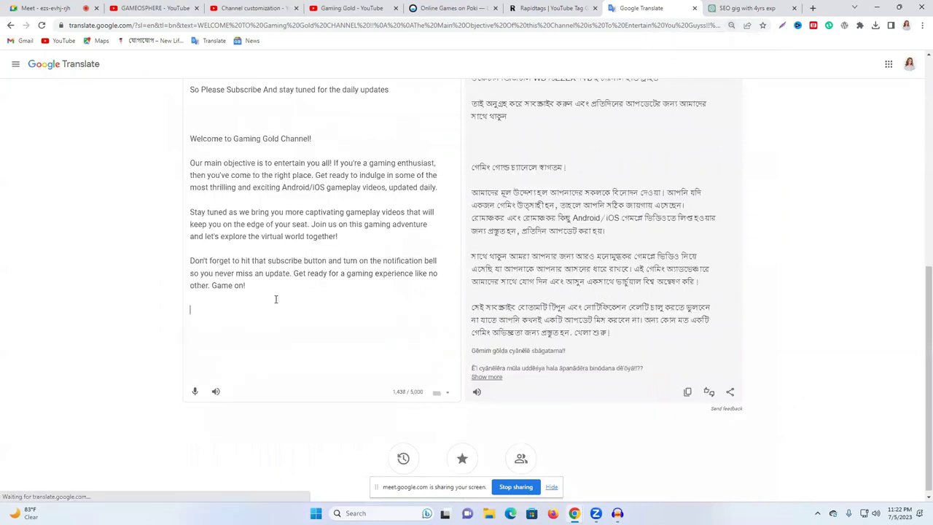
pyautogui.hotkey('ctrl', 'v')
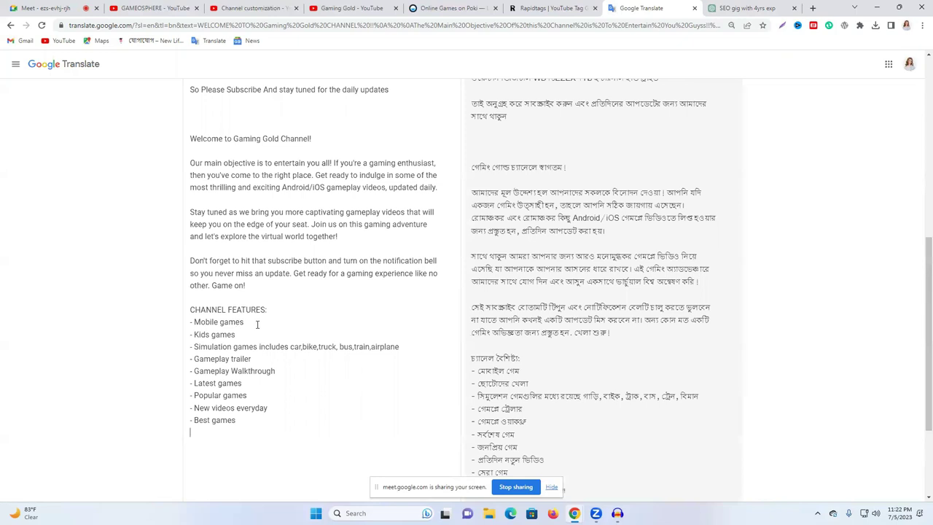
pyautogui.press('Return')
pyautogui.write('- car')
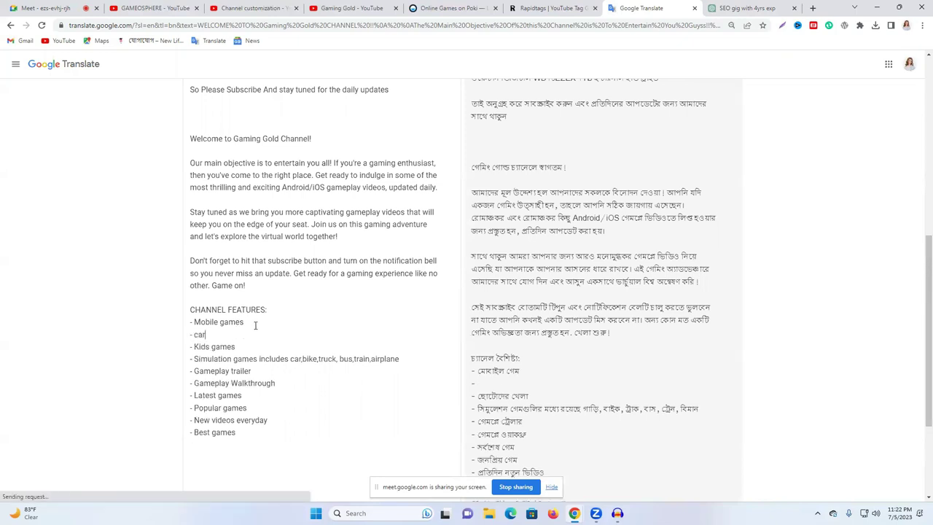
pyautogui.write(' game')
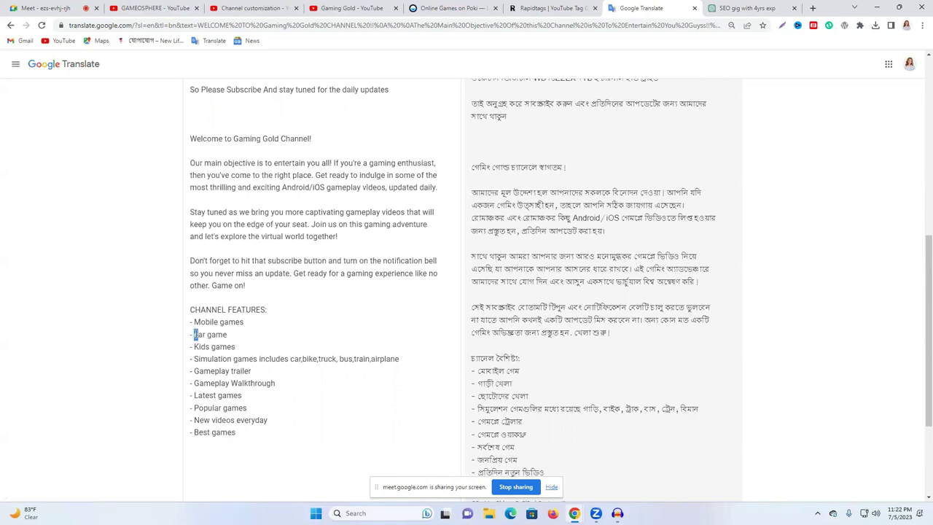
pyautogui.write('C')
pyautogui.hotkey('ctrl', 'z')
pyautogui.hotkey('ctrl', 'z')
# Copy the whole English Gaming Gold description and go to the Gaming Gold channel tab.
pyautogui.scroll(5, 301, 348)
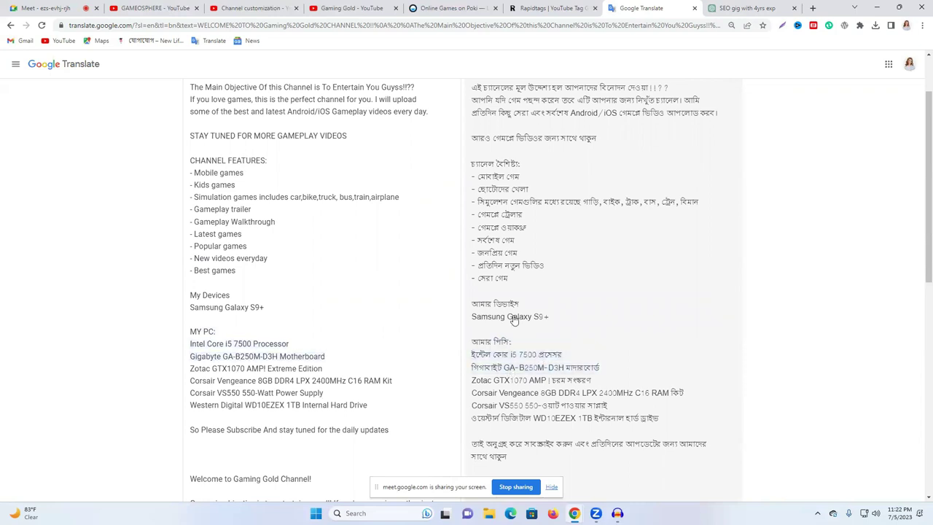
pyautogui.scroll(-5, 299, 422)
pyautogui.scroll(-1, 299, 422)
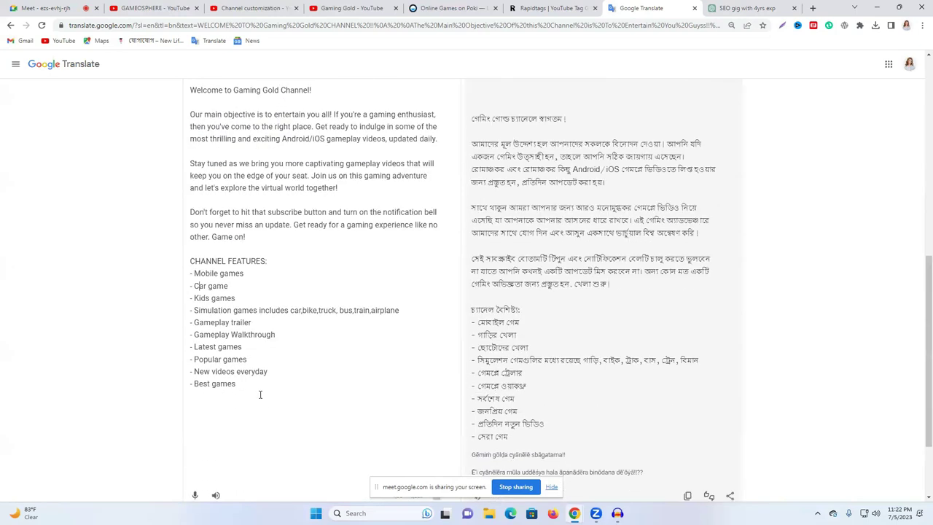
pyautogui.moveTo(252, 389); pyautogui.dragTo(188, 92)
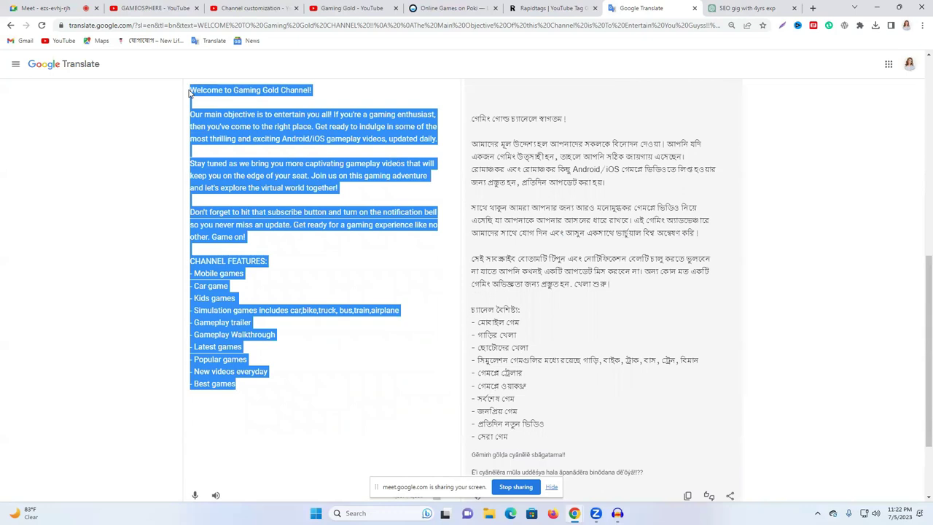
pyautogui.rightClick(225, 103)
pyautogui.click(269, 132)
pyautogui.scroll(-5, 269, 219)
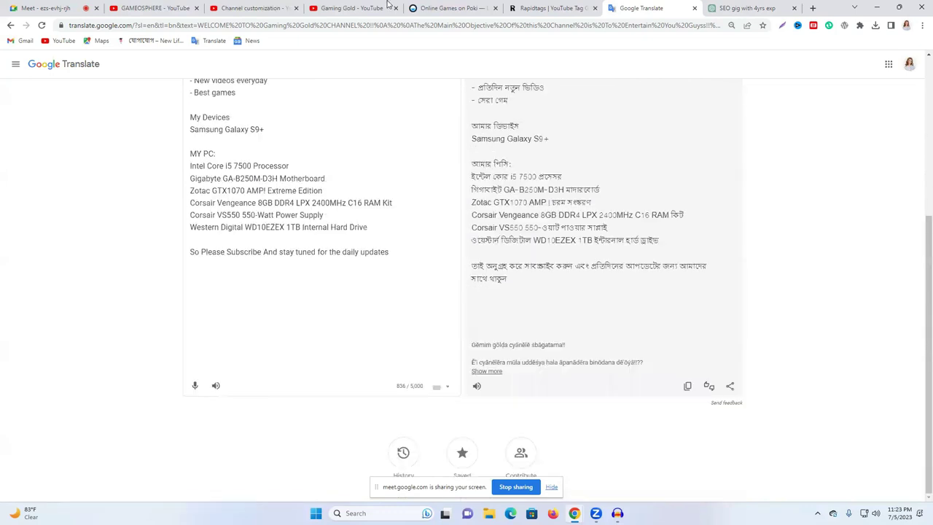
pyautogui.click(350, 8)
# Paste the Gaming Gold welcome description into the upload defaults and set visibility to Public.
pyautogui.click(284, 7)
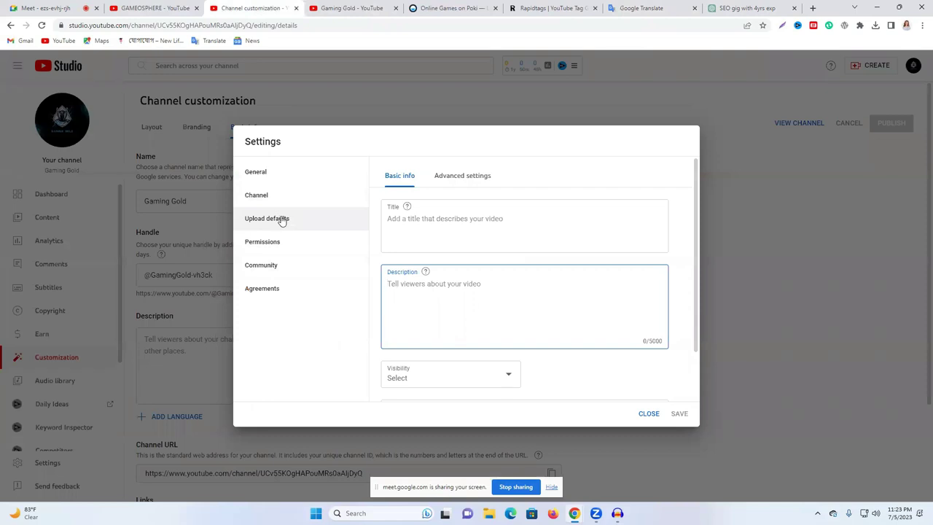
pyautogui.hotkey('ctrl', 'v')
pyautogui.scroll(5, 473, 325)
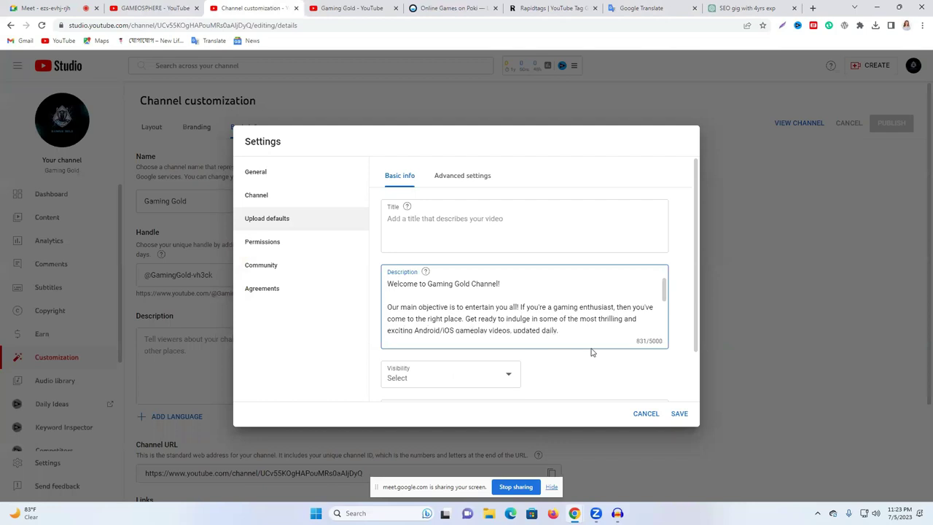
pyautogui.scroll(-1, 592, 352)
pyautogui.click(436, 321)
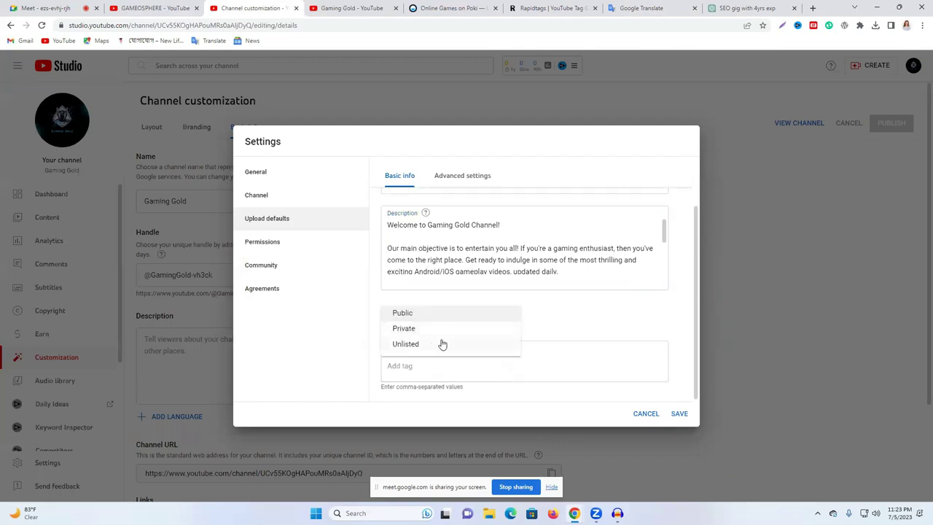
pyautogui.click(587, 322)
pyautogui.click(433, 314)
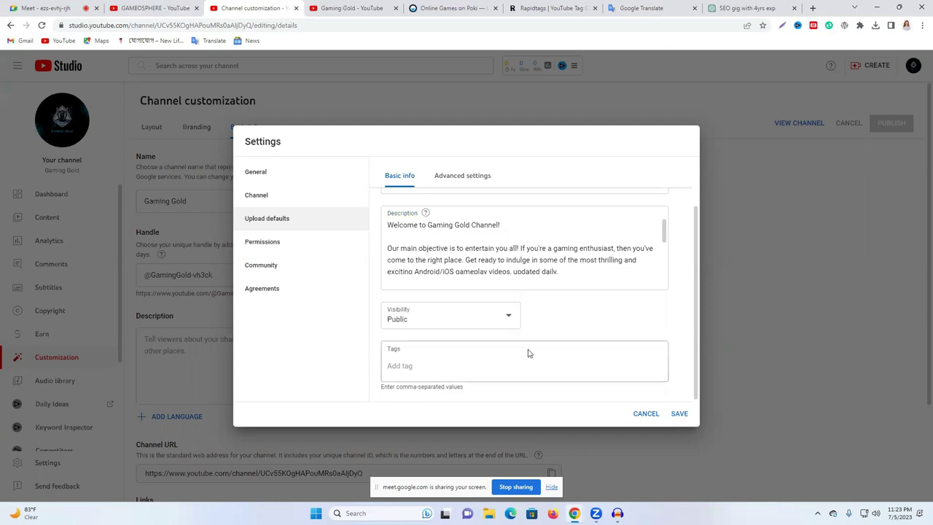
pyautogui.click(428, 366)
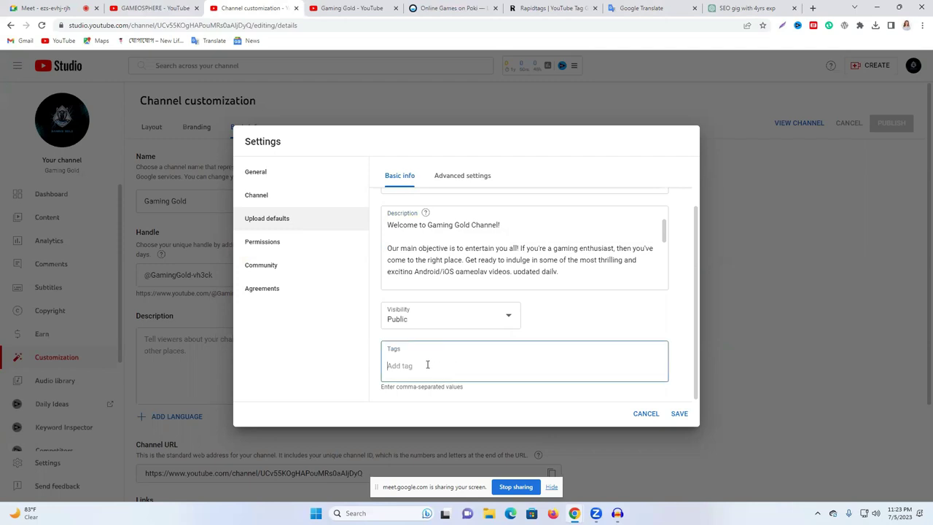
pyautogui.scroll(2, 459, 343)
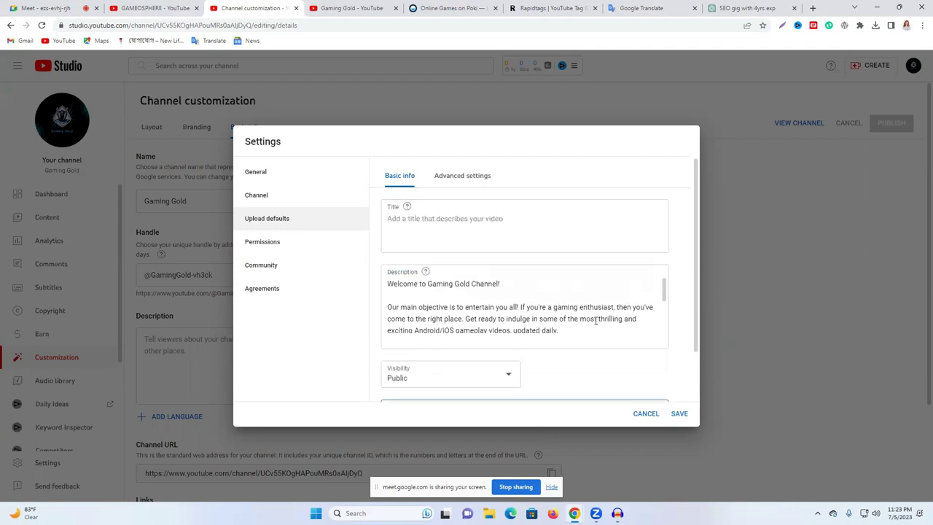
# Save the upload defaults, review Branding, Layout and Basic info, then reopen Settings from the Dashboard.
pyautogui.click(675, 415)
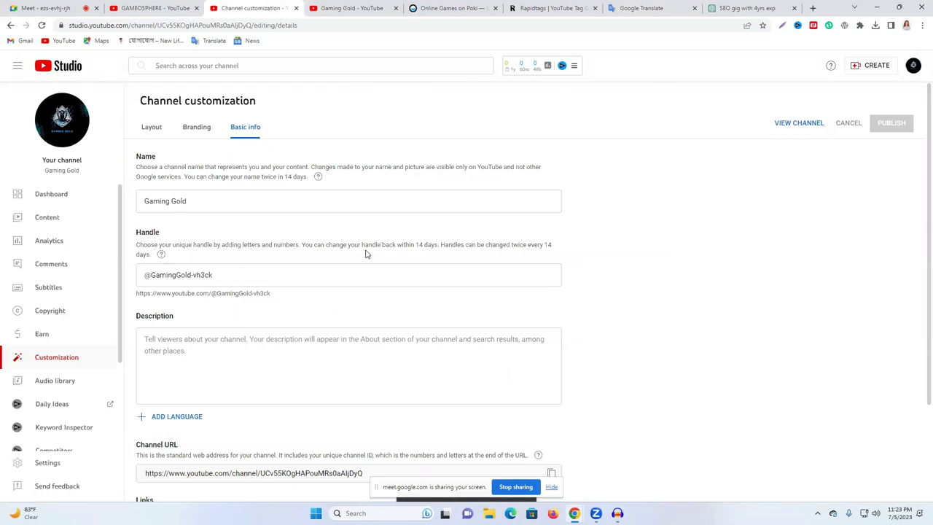
pyautogui.click(197, 126)
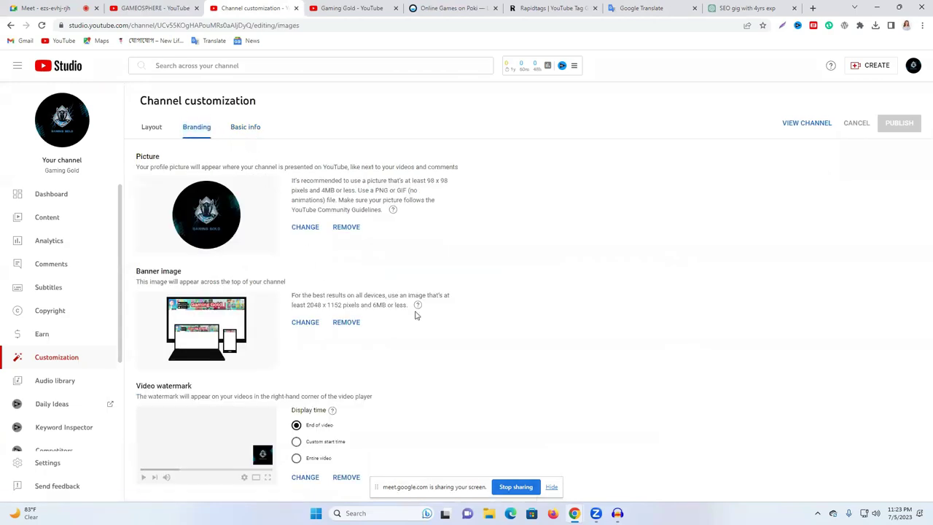
pyautogui.click(148, 126)
pyautogui.click(253, 129)
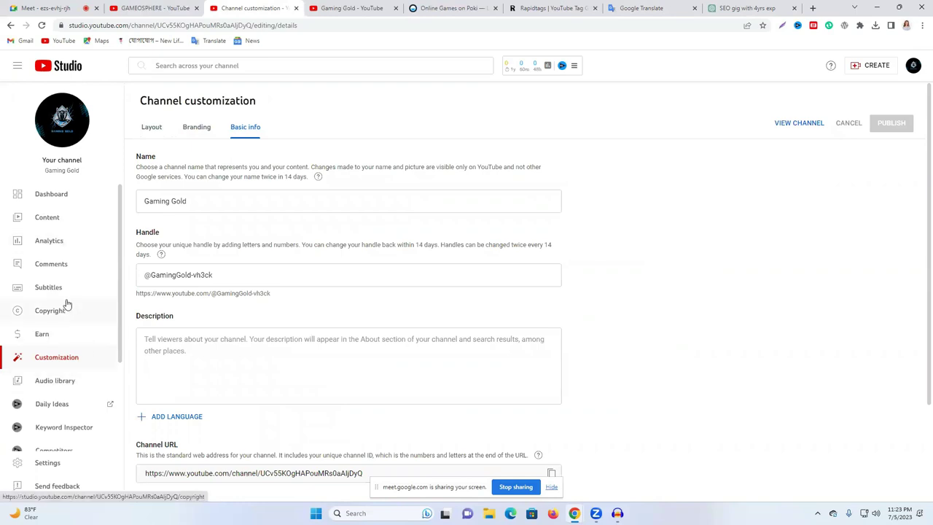
pyautogui.click(76, 203)
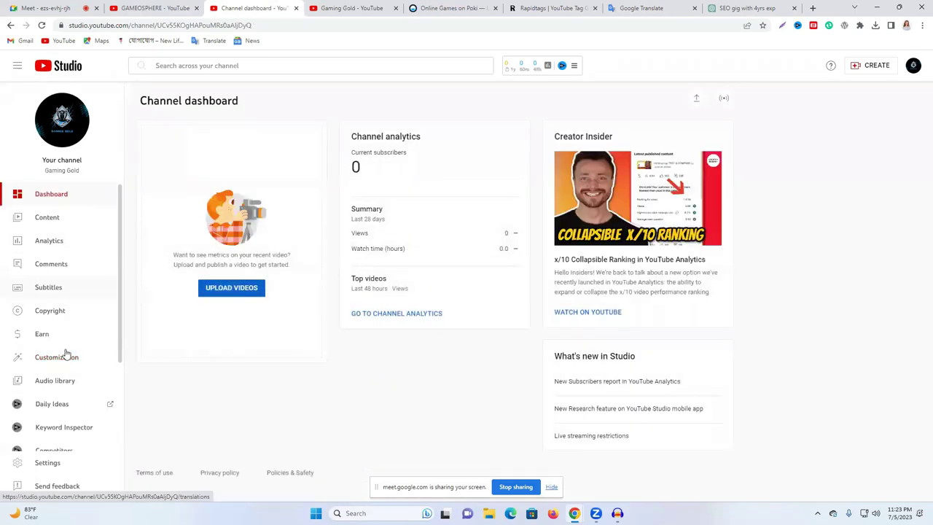
pyautogui.click(54, 462)
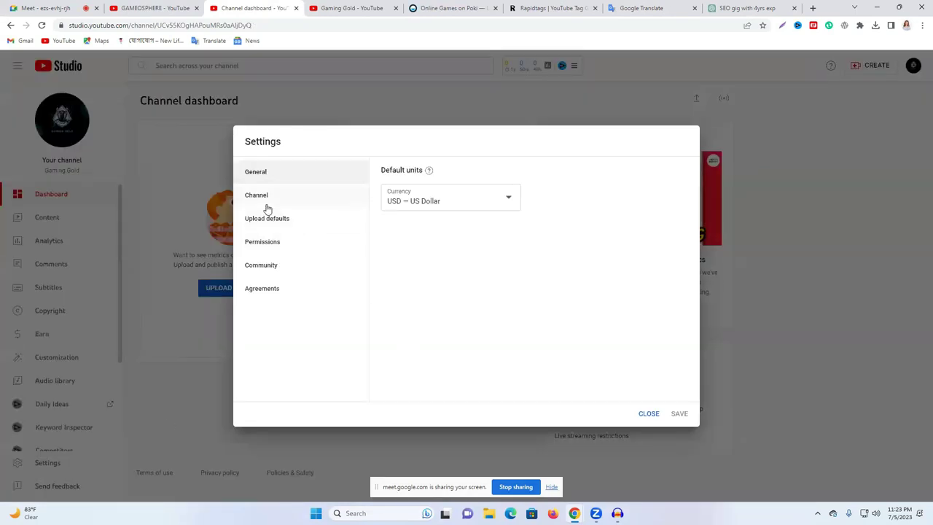
# Look through the Channel basic, advanced and feature settings, Upload defaults and Community sections.
pyautogui.click(262, 202)
pyautogui.click(448, 177)
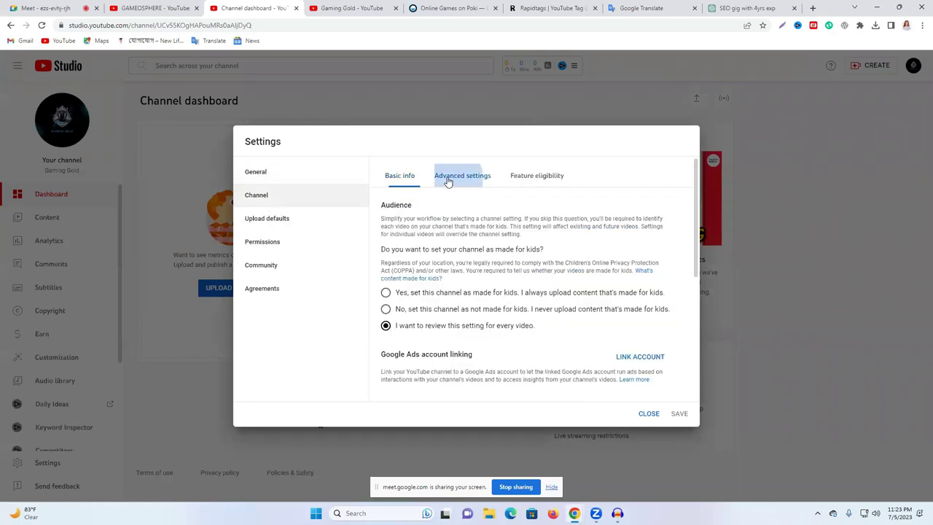
pyautogui.click(545, 176)
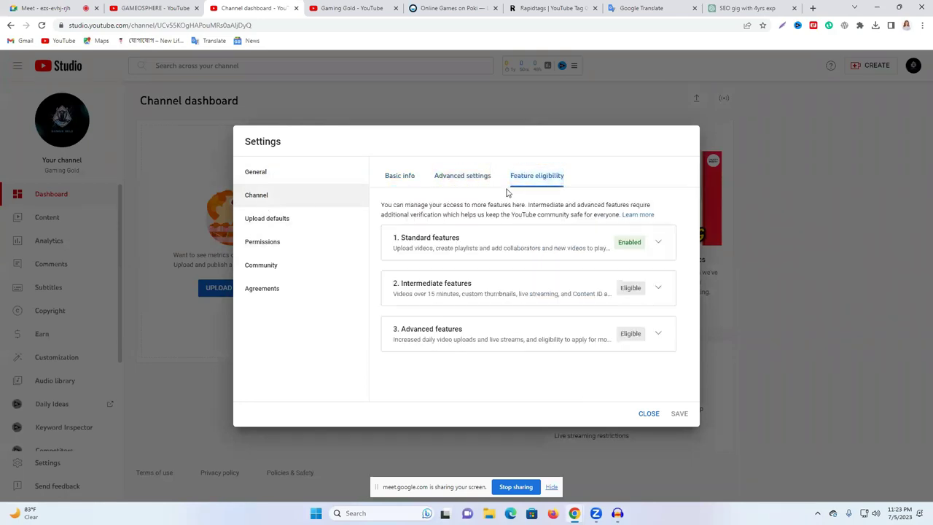
pyautogui.click(296, 217)
pyautogui.click(274, 266)
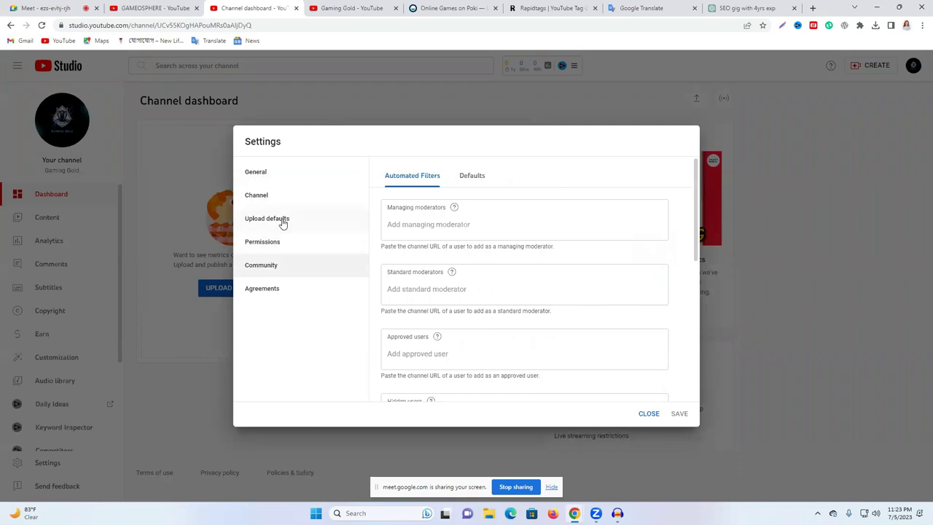
pyautogui.click(284, 220)
pyautogui.click(441, 228)
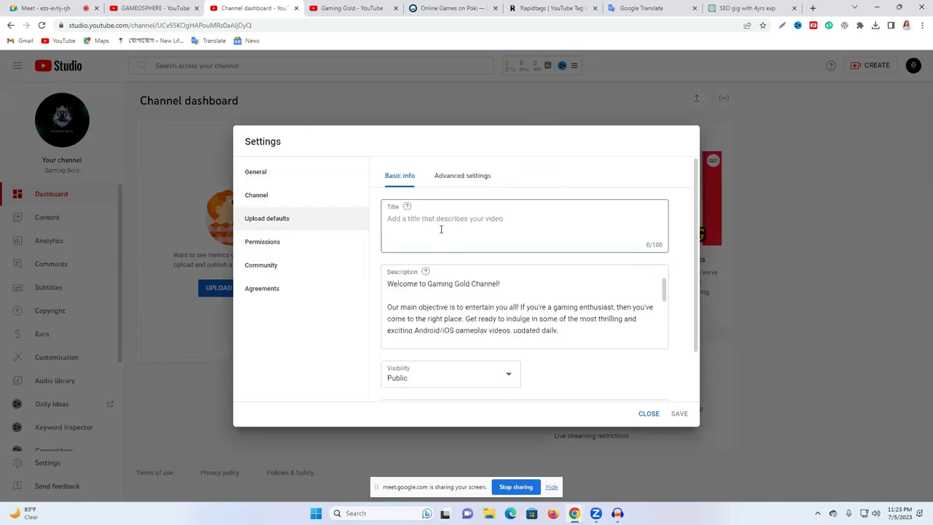
pyautogui.scroll(-6, 474, 287)
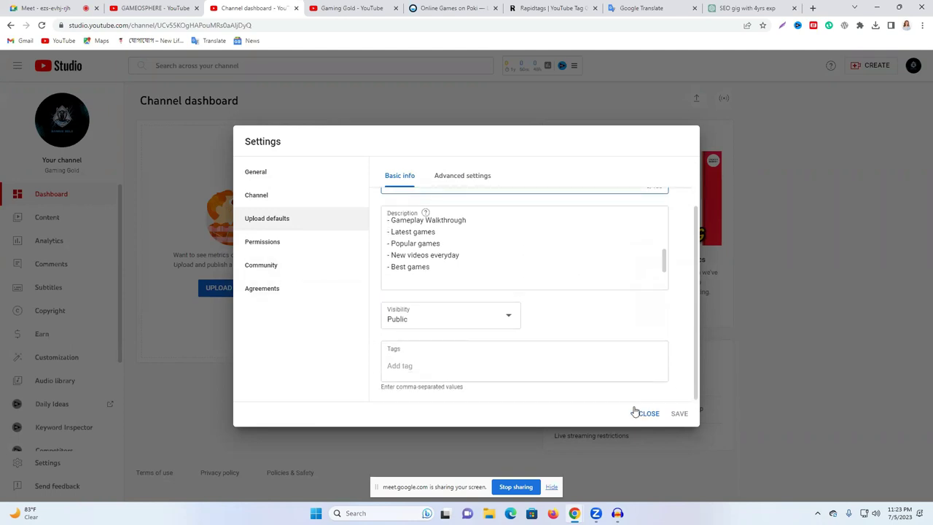
pyautogui.doubleClick(256, 197)
pyautogui.scroll(-2, 510, 193)
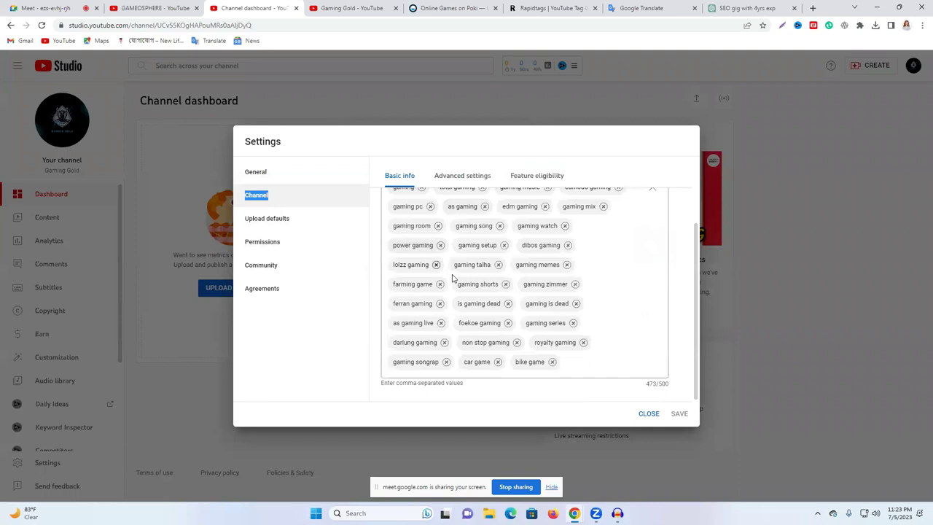
# Revisit General, Channel and Upload defaults, then view Permissions and the Community automated filters.
pyautogui.click(266, 175)
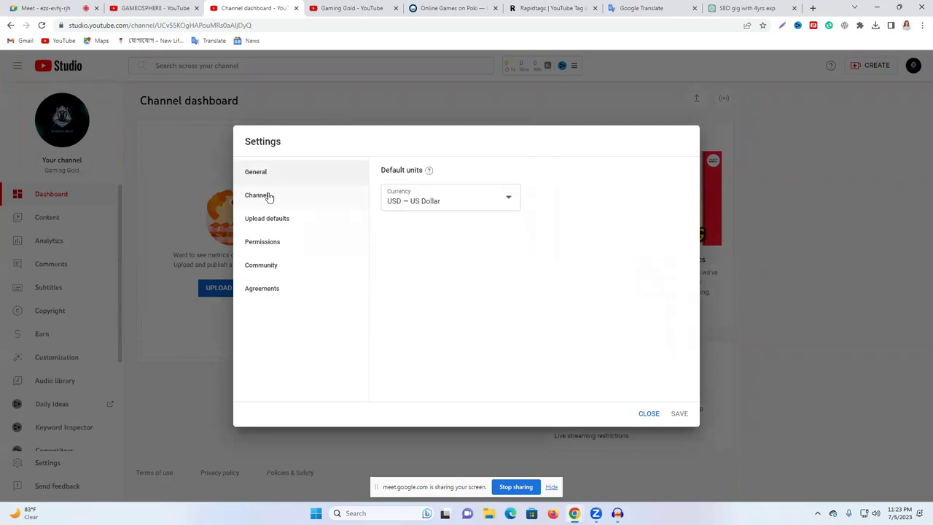
pyautogui.click(266, 196)
pyautogui.click(272, 219)
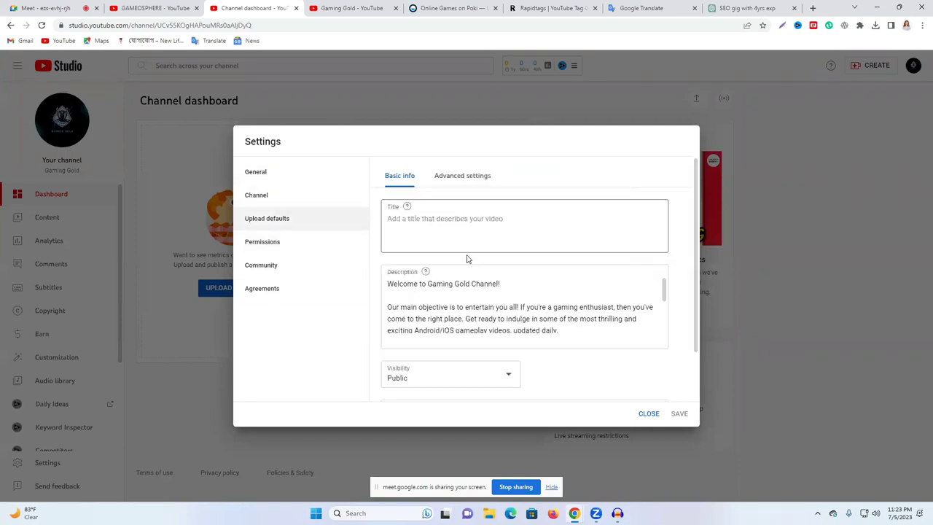
pyautogui.click(281, 245)
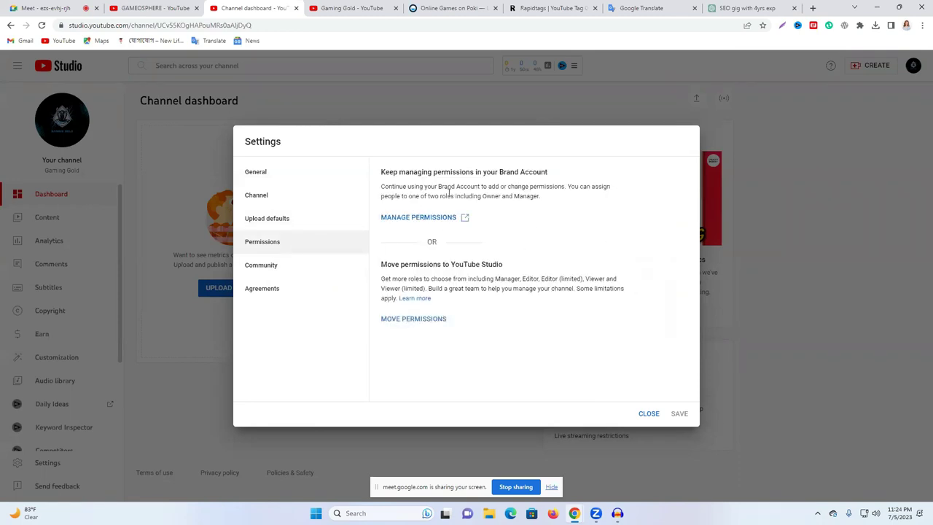
pyautogui.click(271, 271)
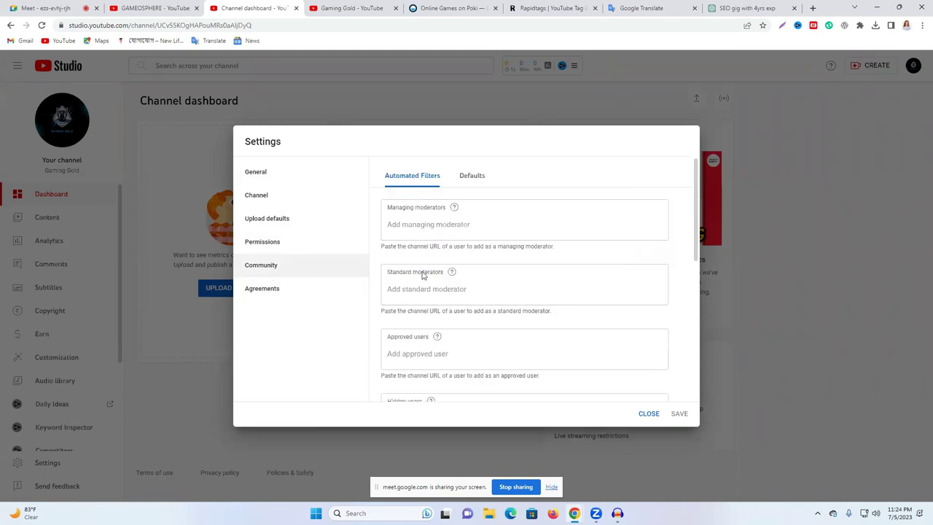
pyautogui.scroll(-3, 434, 254)
pyautogui.scroll(1, 415, 247)
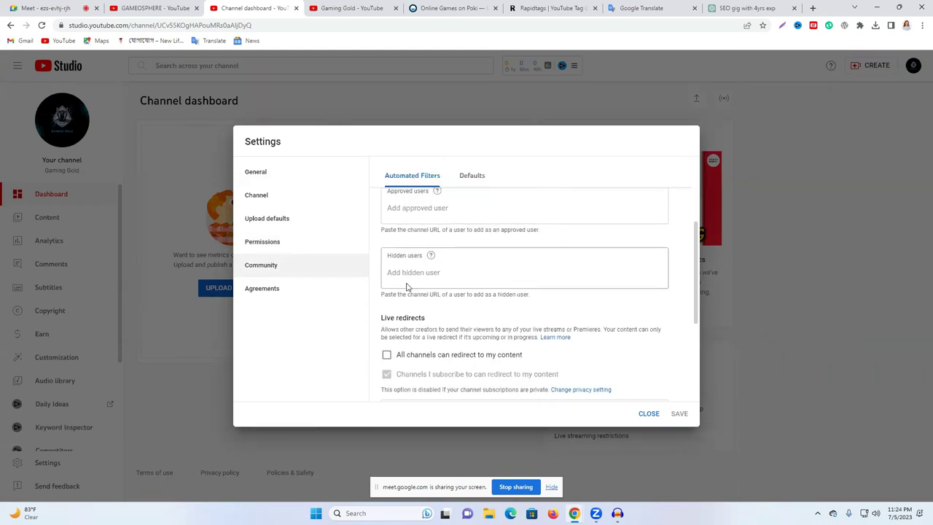
pyautogui.scroll(1, 426, 279)
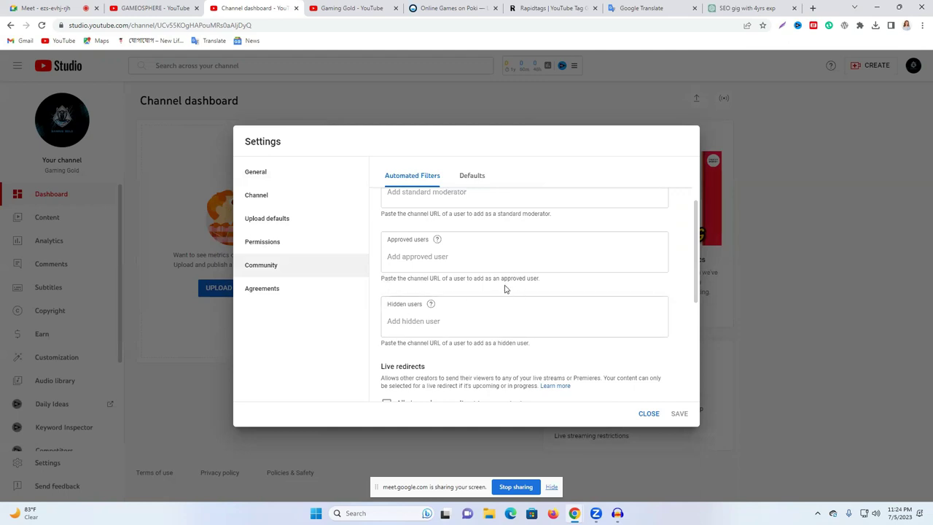
pyautogui.scroll(-5, 430, 288)
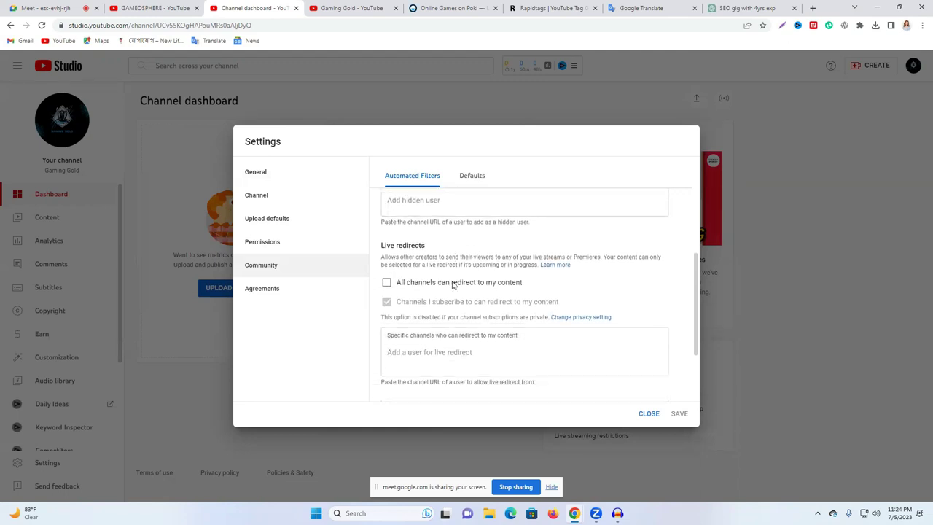
pyautogui.scroll(-1, 437, 306)
# Turn on the Block links option in the community filter and save it.
pyautogui.click(422, 323)
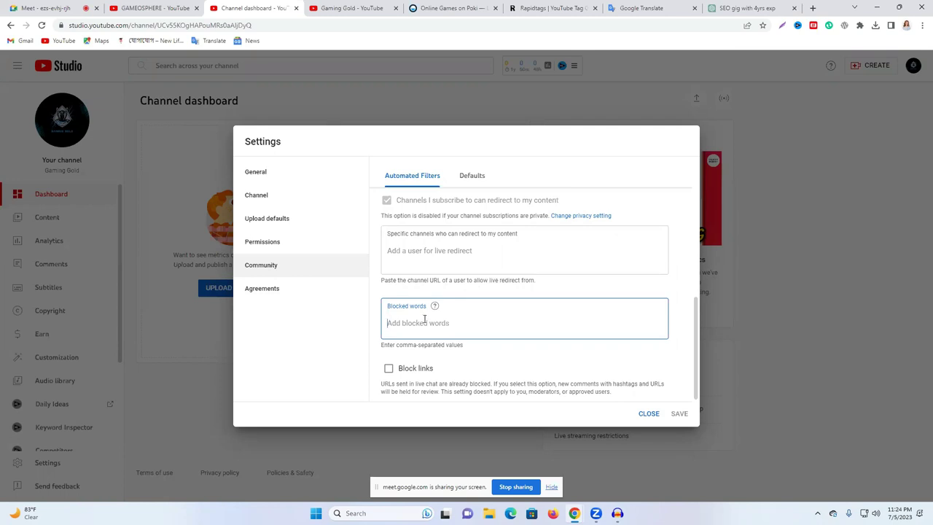
pyautogui.click(389, 368)
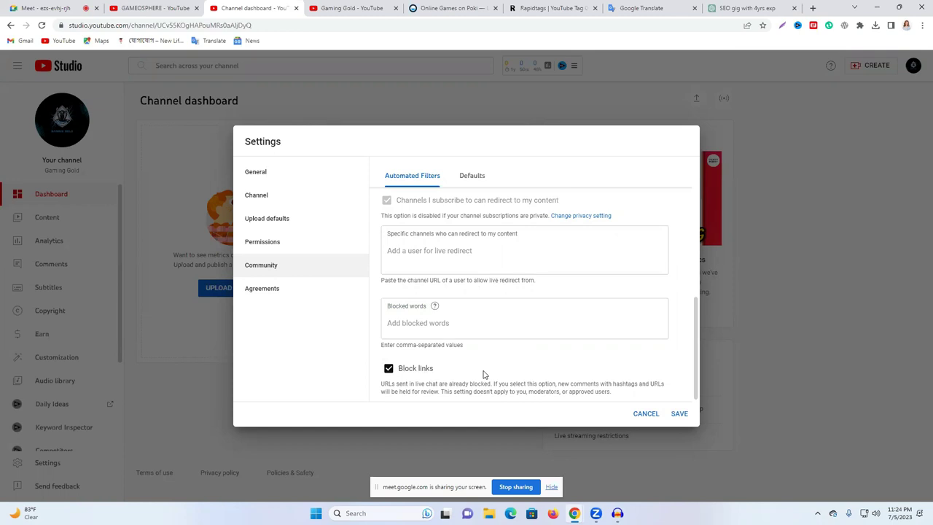
pyautogui.click(679, 413)
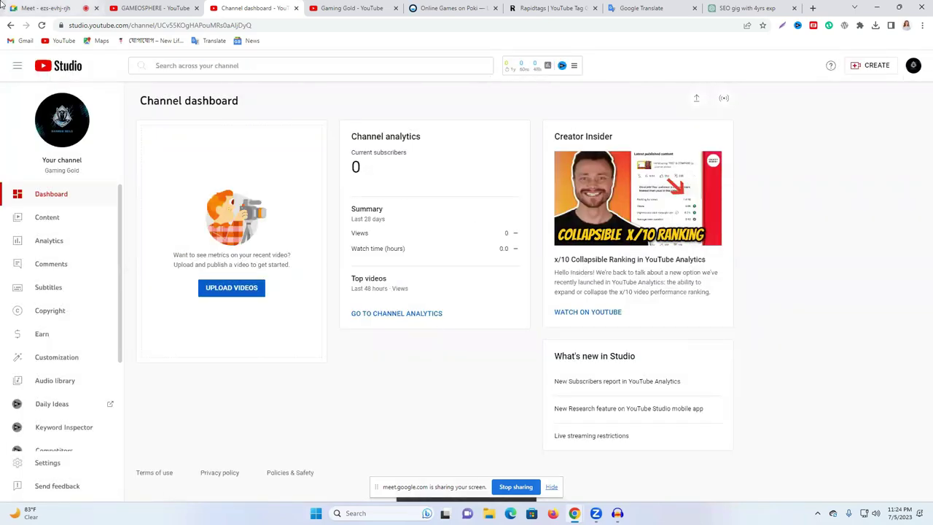
# Close the ChatGPT conversation tab in Chrome.
pyautogui.click(47, 8)
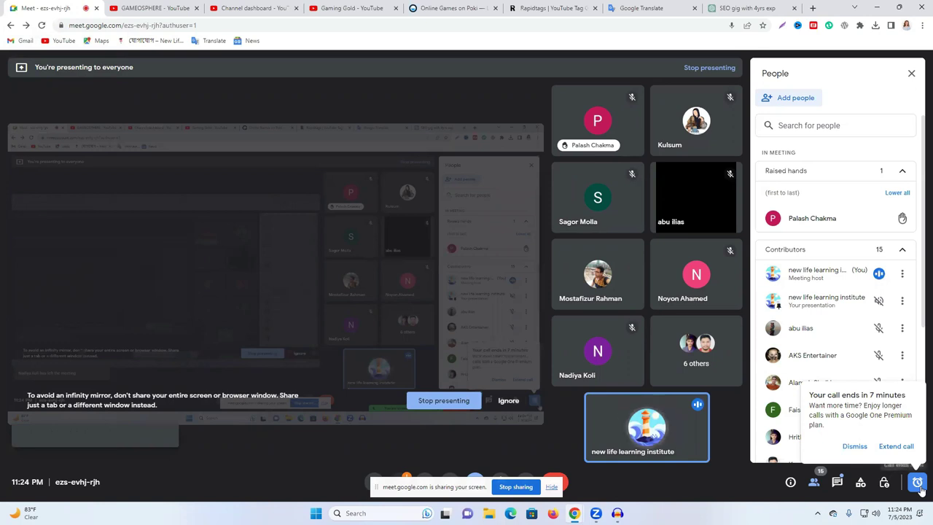
pyautogui.click(155, 8)
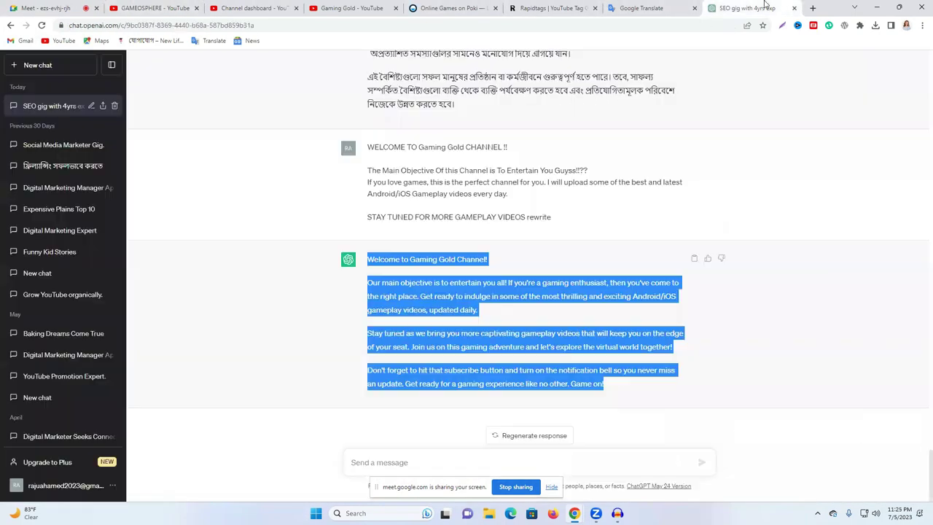
pyautogui.click(765, 8)
pyautogui.click(794, 8)
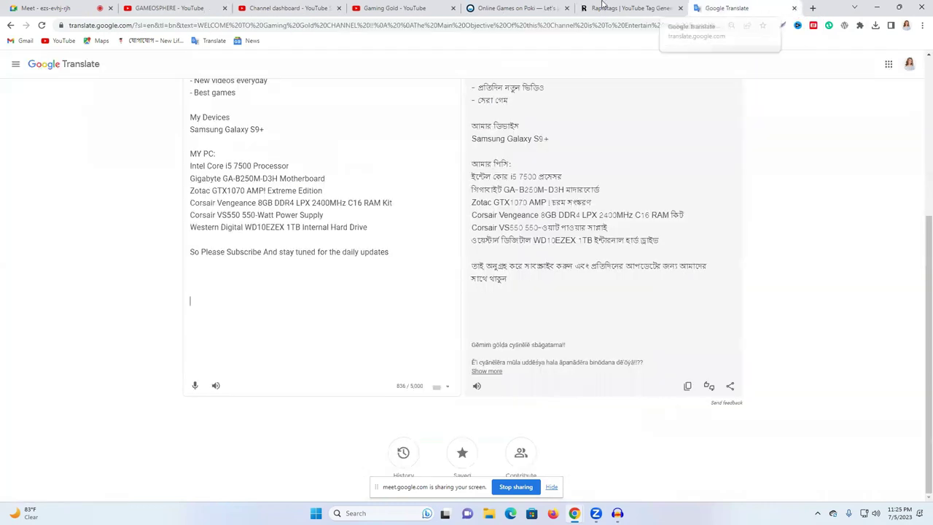
# Close the Gaming Gold channel page tab.
pyautogui.click(601, 7)
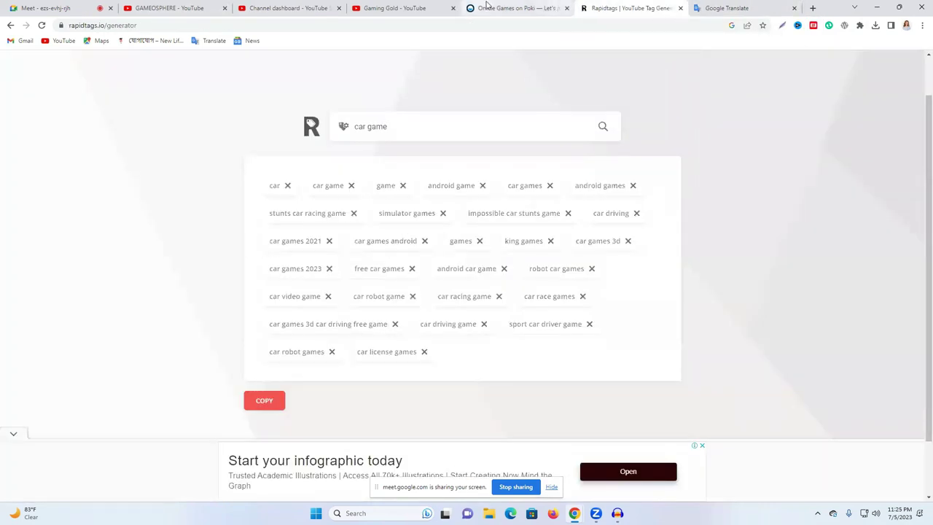
pyautogui.click(487, 6)
pyautogui.click(452, 8)
pyautogui.click(313, 9)
pyautogui.click(156, 13)
# Close the YouTube Studio dashboard tab, leave Poki showing, and reveal the desktop.
pyautogui.click(280, 8)
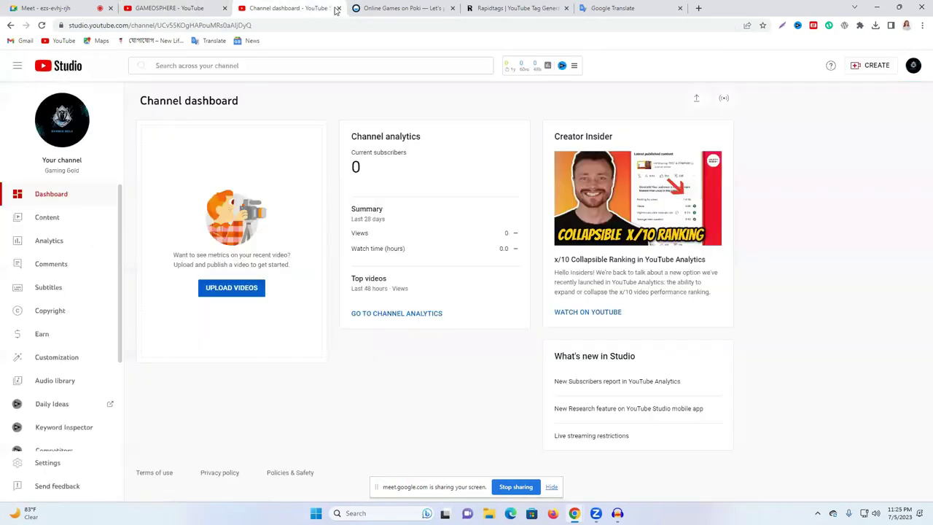
pyautogui.click(337, 8)
pyautogui.click(195, 7)
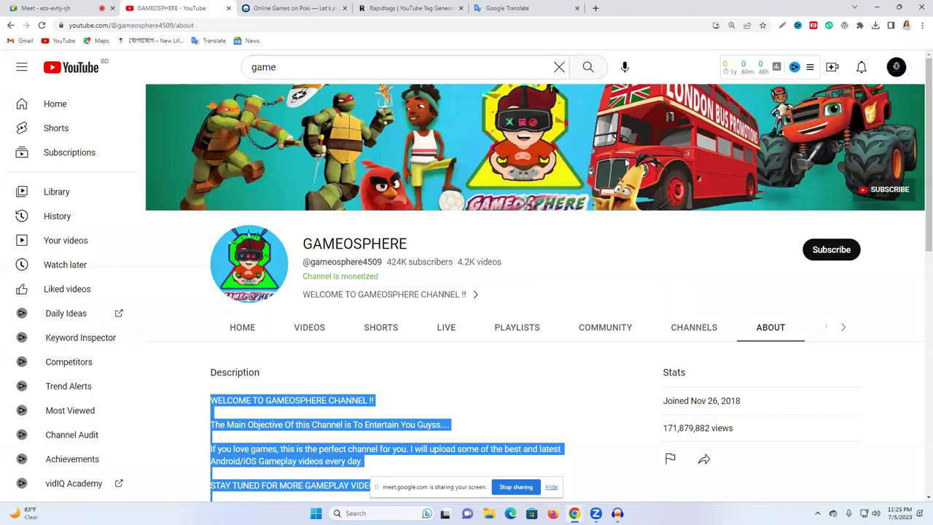
pyautogui.click(310, 6)
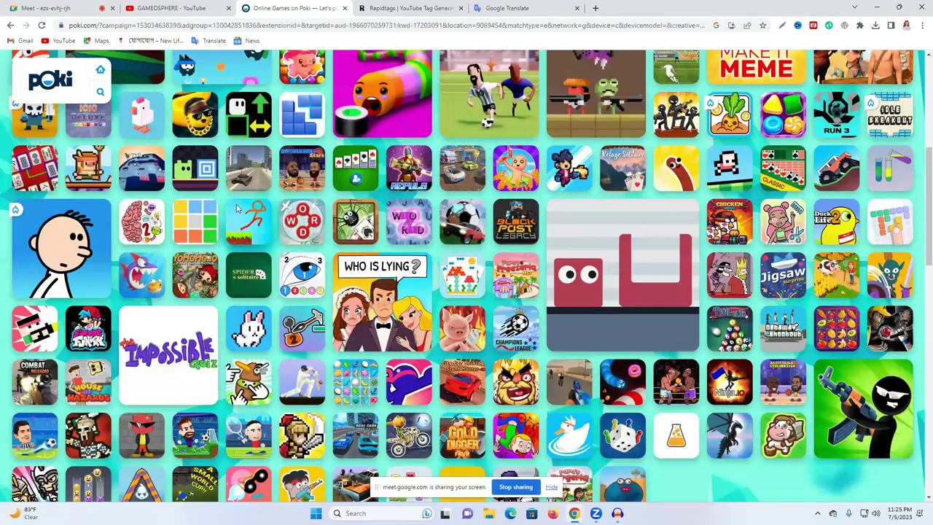
pyautogui.press('super+d')
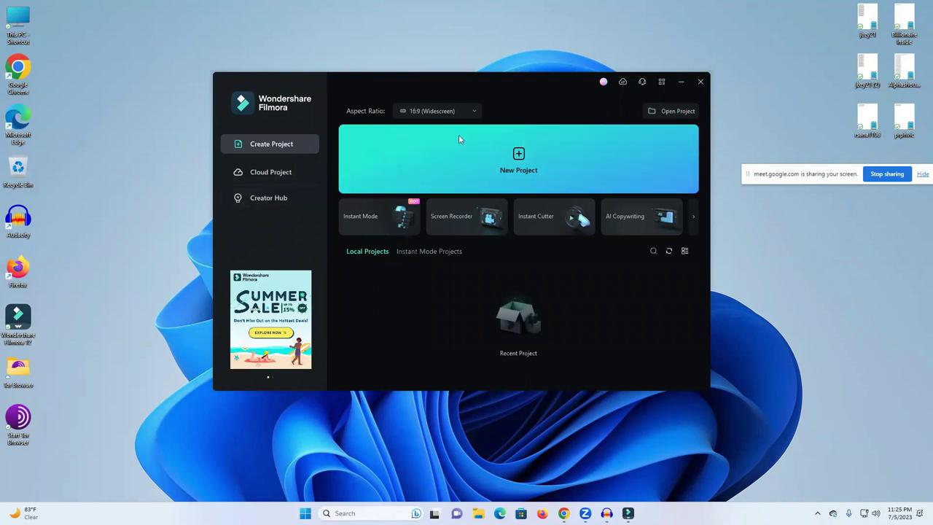
# Dismiss Filmora's sign-in and loading windows and launch its Screen Recorder.
pyautogui.click(603, 81)
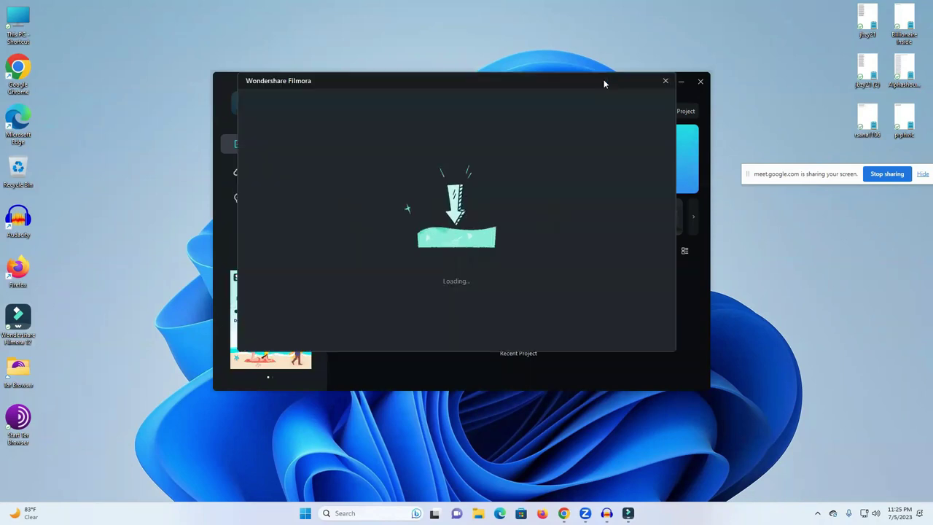
pyautogui.click(665, 81)
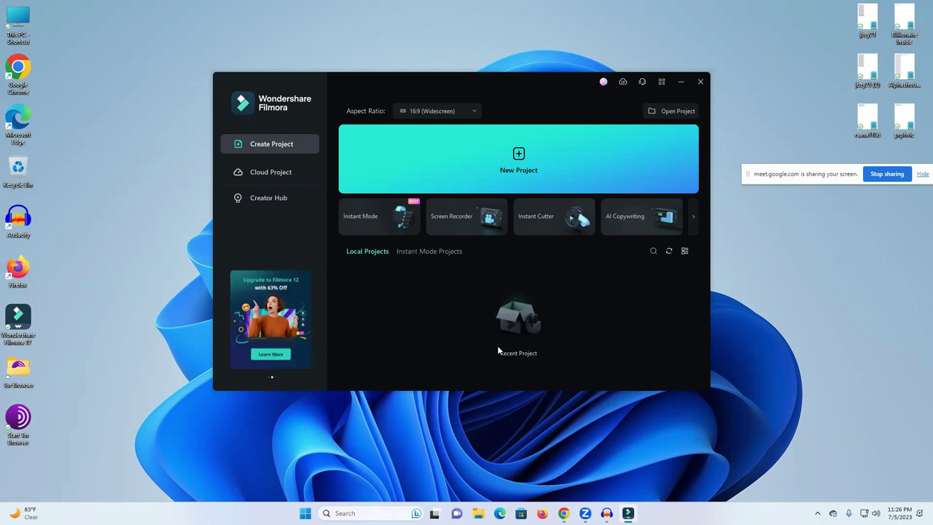
pyautogui.click(455, 217)
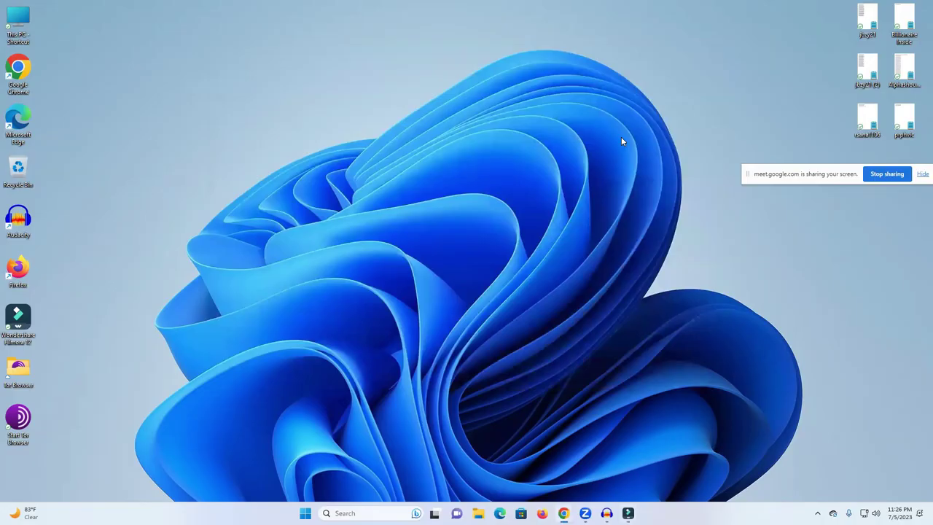
# Restore Chrome and move the Full Screen 1920×1080 recorder panel to the lower right.
pyautogui.moveTo(470, 1); pyautogui.dragTo(470, 1)
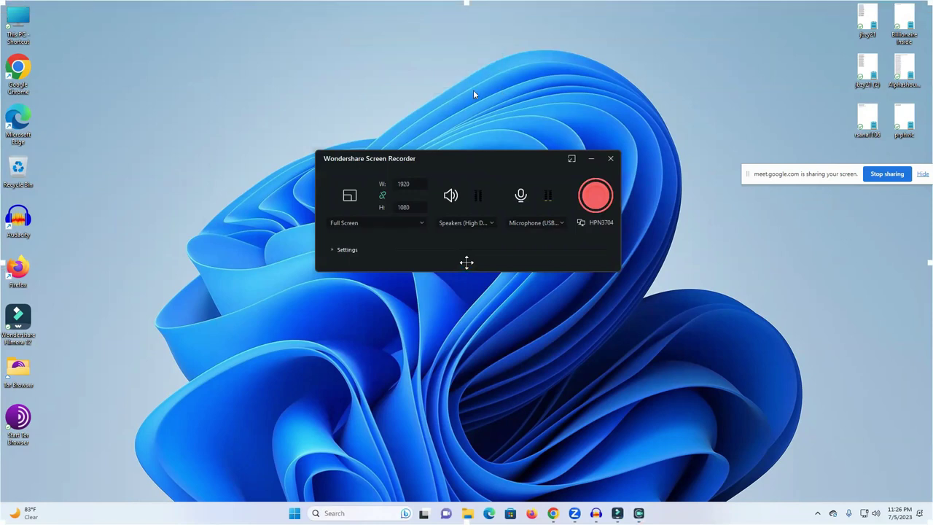
pyautogui.moveTo(552, 513)
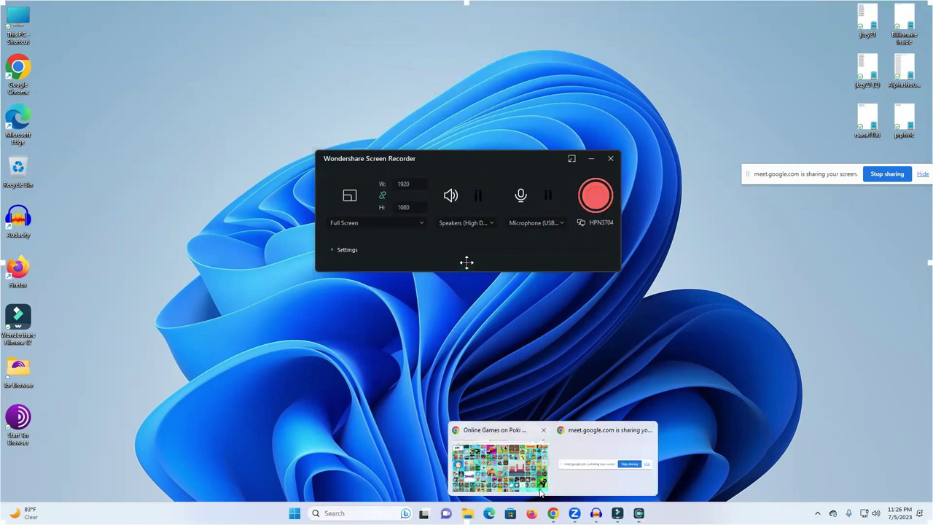
pyautogui.click(529, 483)
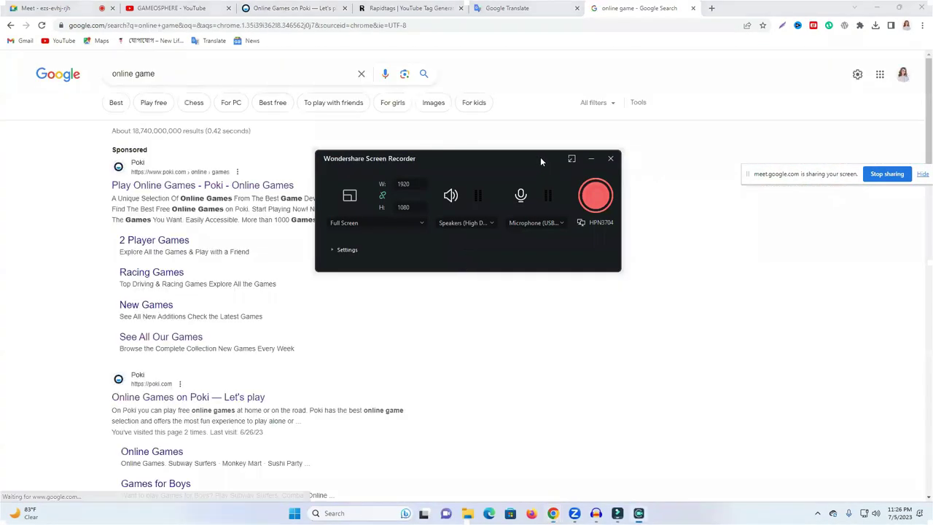
pyautogui.moveTo(540, 157); pyautogui.dragTo(908, 268)
pyautogui.scroll(-10, 228, 325)
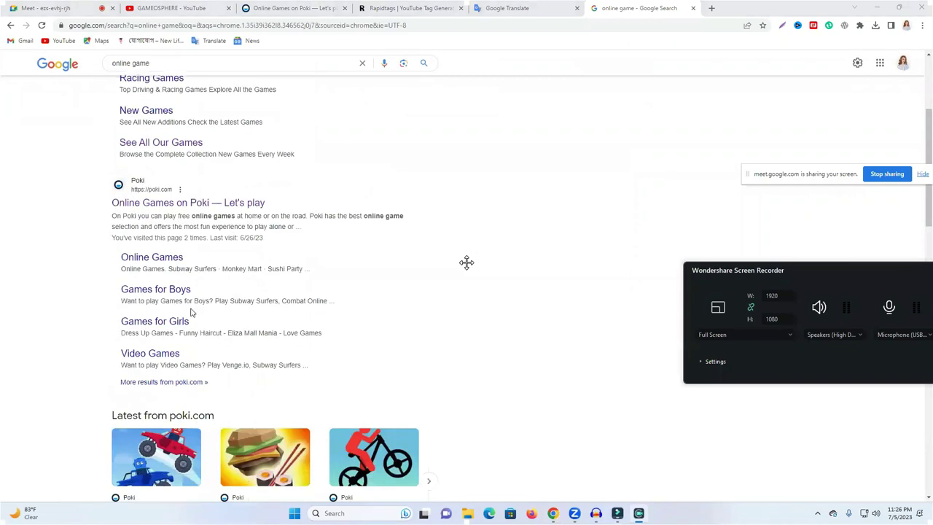
pyautogui.scroll(5, 396, 219)
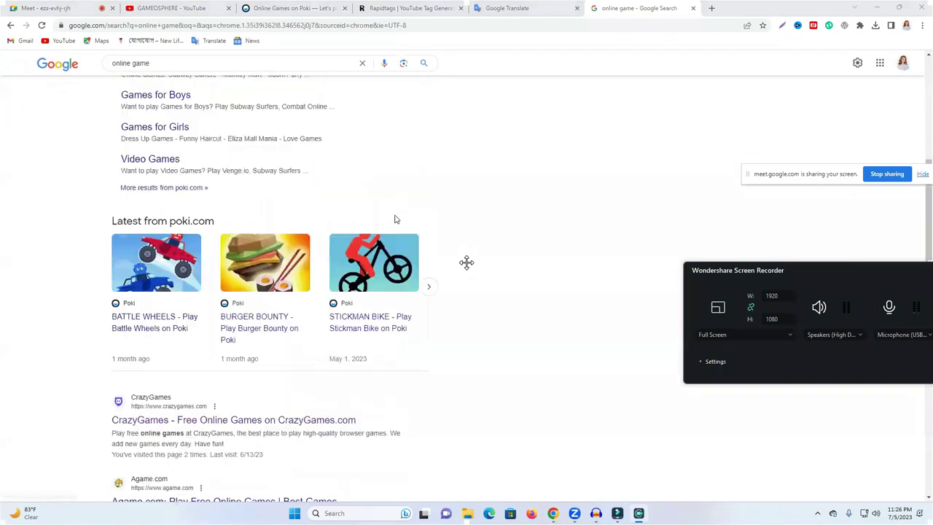
# On the Poki tab, bring the recorder panel back and start recording the screen.
pyautogui.click(285, 8)
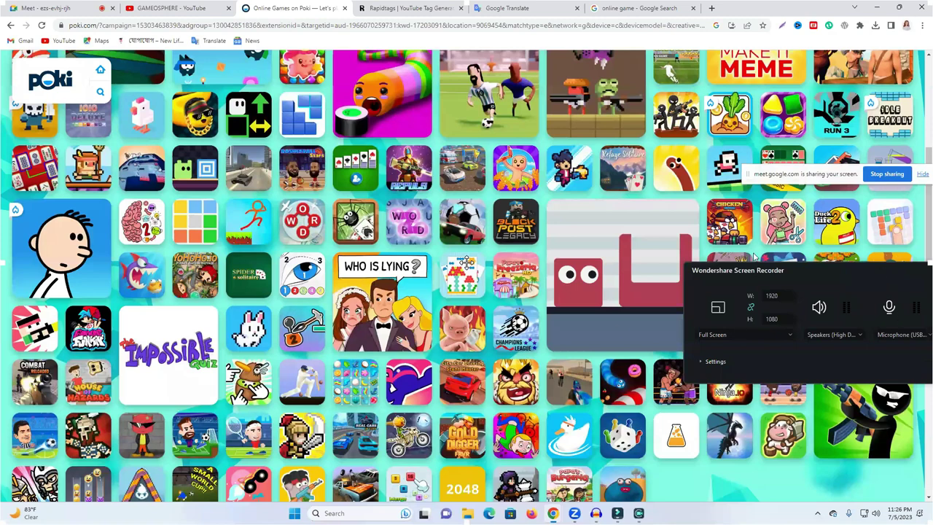
pyautogui.moveTo(878, 267); pyautogui.dragTo(751, 252)
pyautogui.click(836, 294)
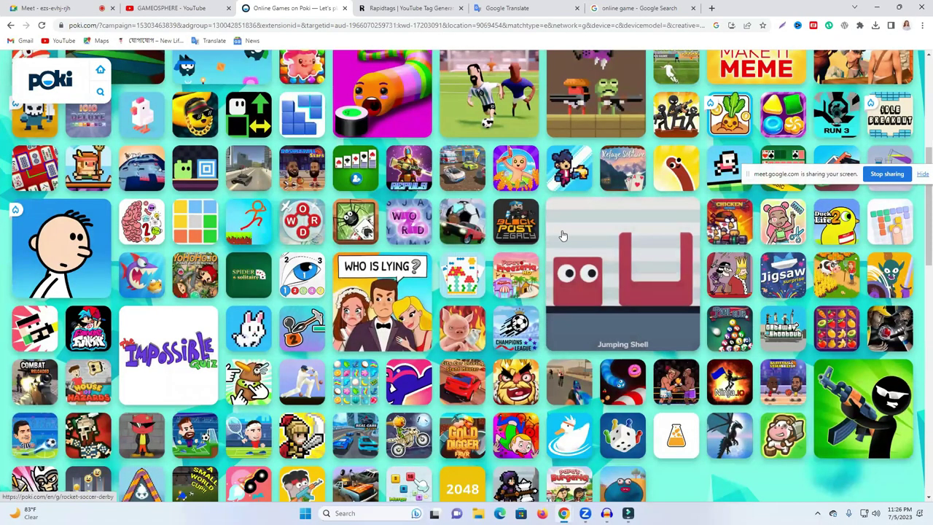
# Open Mad Cars Racing and Crash and let it load, about 58% of 64MB.
pyautogui.click(466, 172)
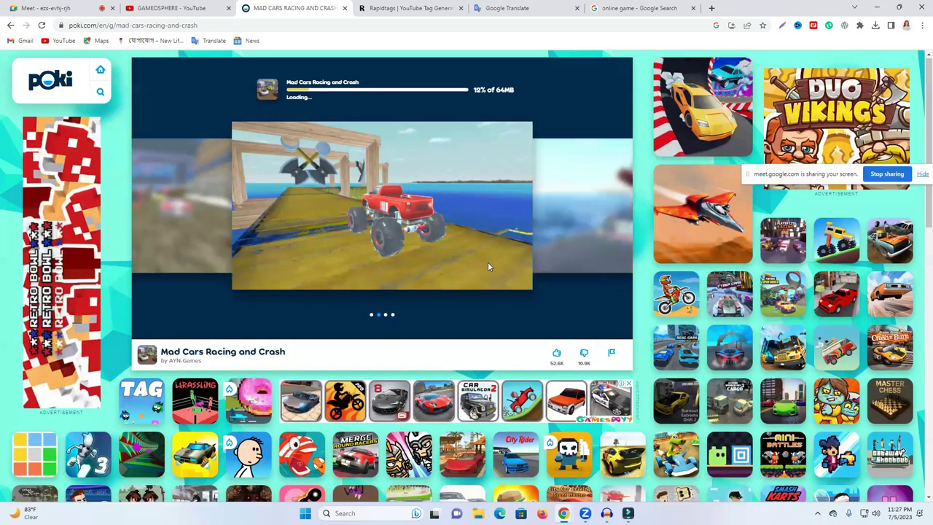
pyautogui.scroll(-5, 487, 264)
pyautogui.scroll(1, 488, 267)
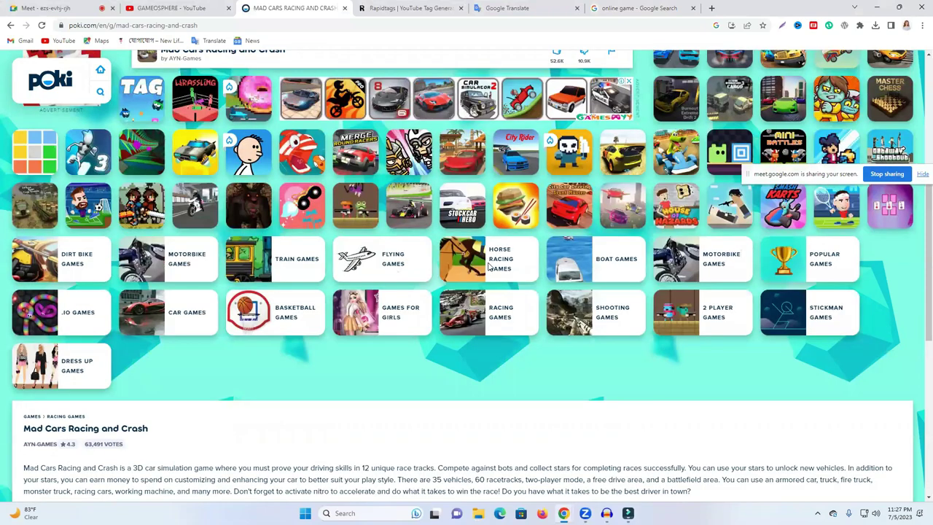
pyautogui.scroll(4, 489, 266)
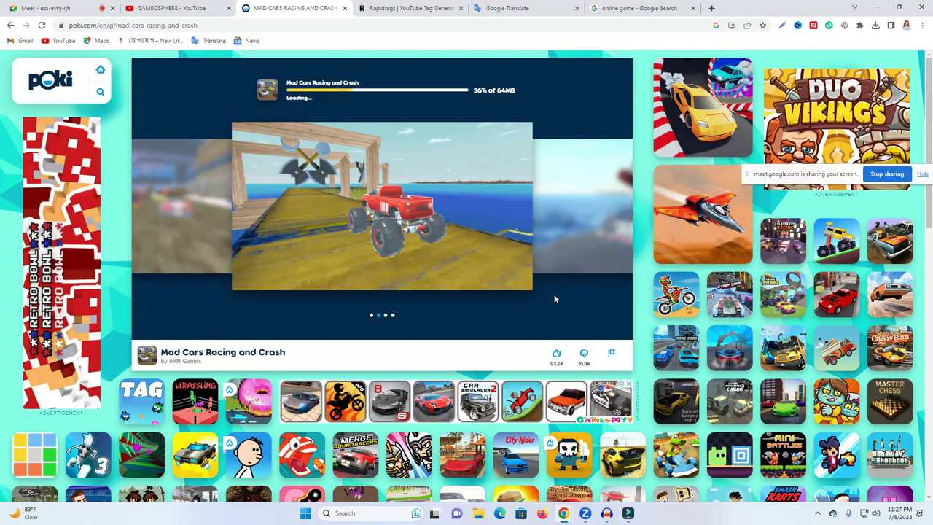
pyautogui.scroll(-3, 487, 228)
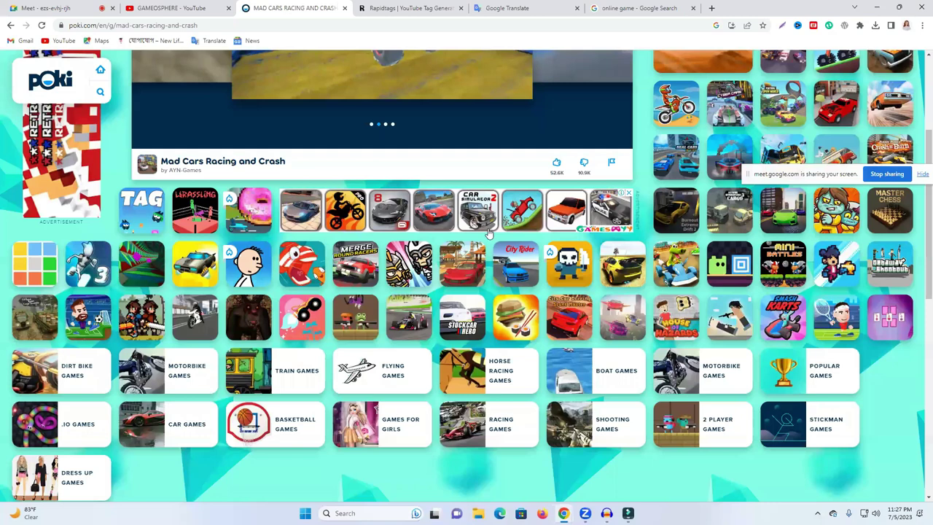
pyautogui.scroll(3, 488, 240)
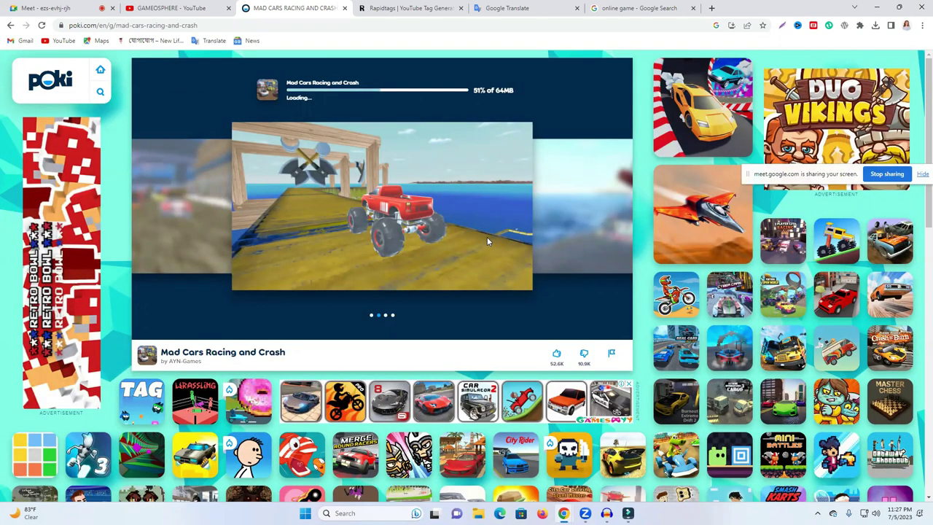
pyautogui.scroll(-1, 487, 236)
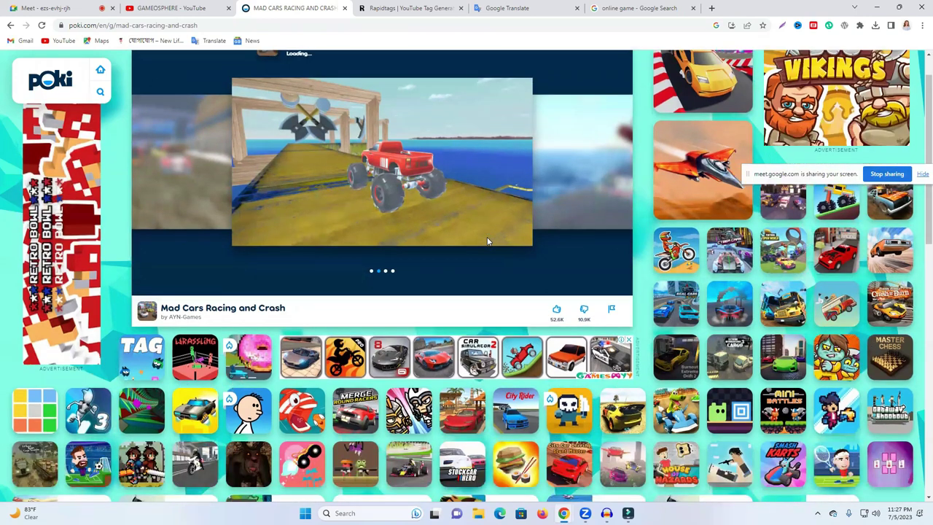
pyautogui.scroll(1, 488, 241)
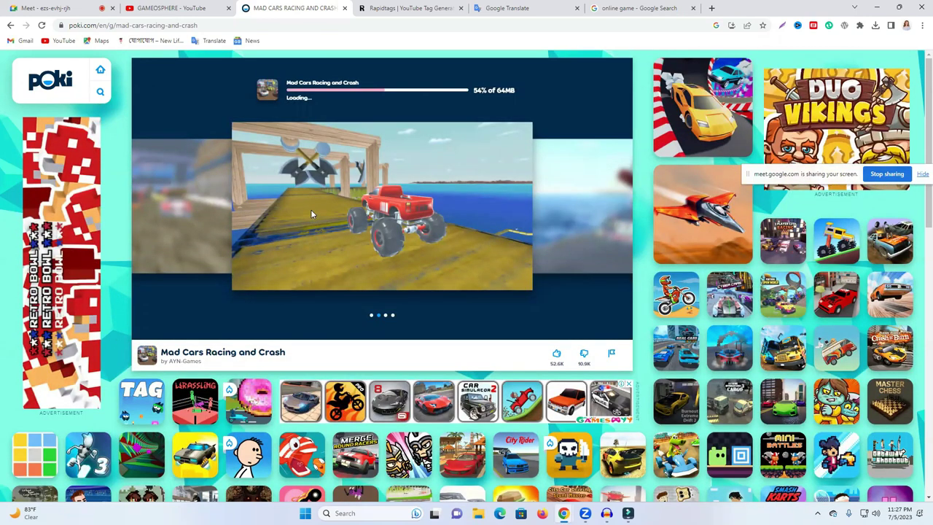
pyautogui.scroll(-1, 419, 217)
pyautogui.scroll(-5, 420, 217)
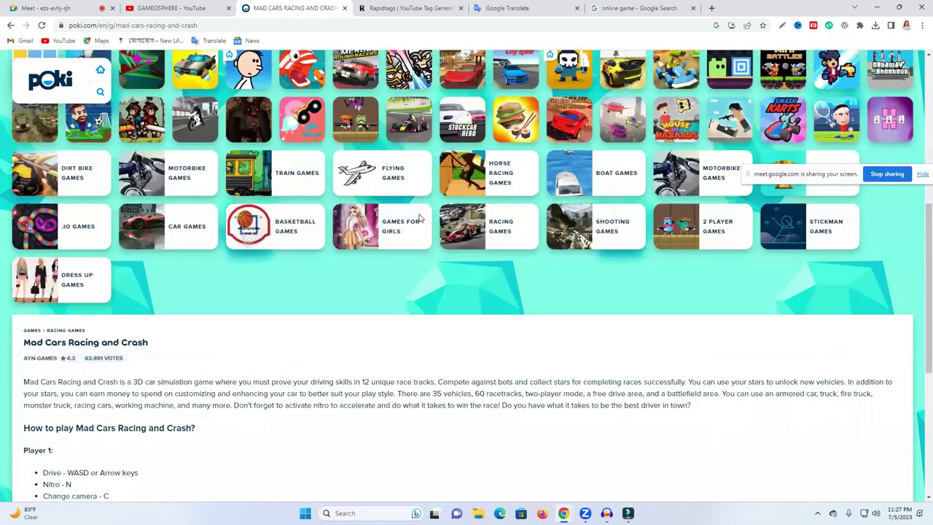
pyautogui.scroll(2, 420, 217)
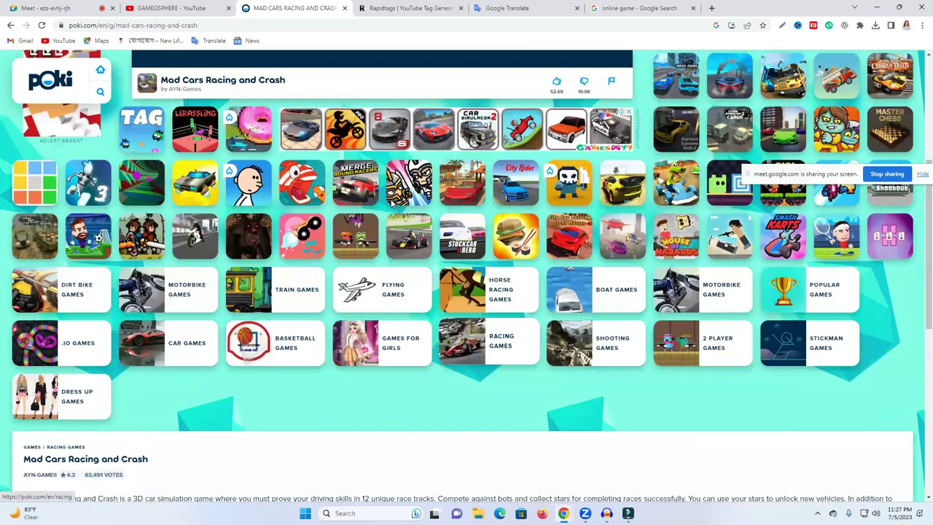
pyautogui.scroll(4, 420, 217)
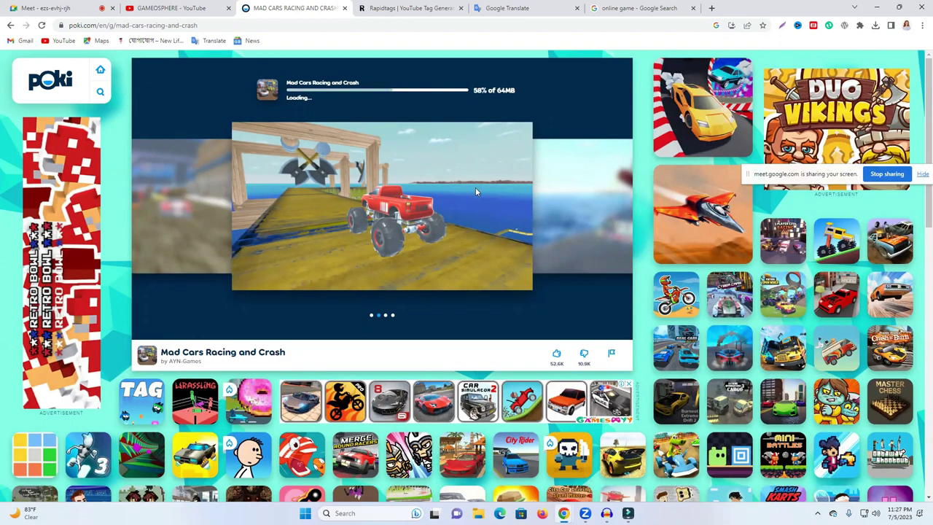
pyautogui.scroll(-2, 472, 214)
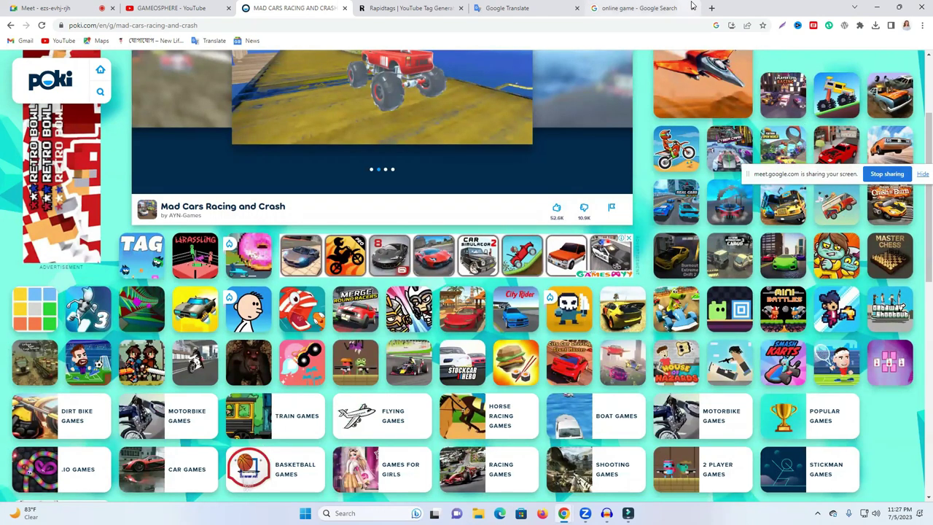
# Search Google for BlueStacks in a new tab.
pyautogui.click(713, 10)
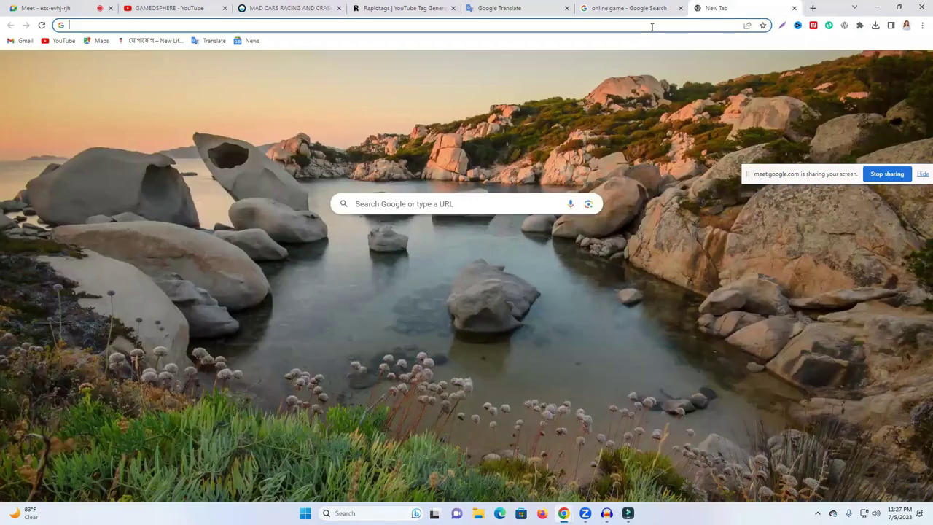
pyautogui.click(651, 26)
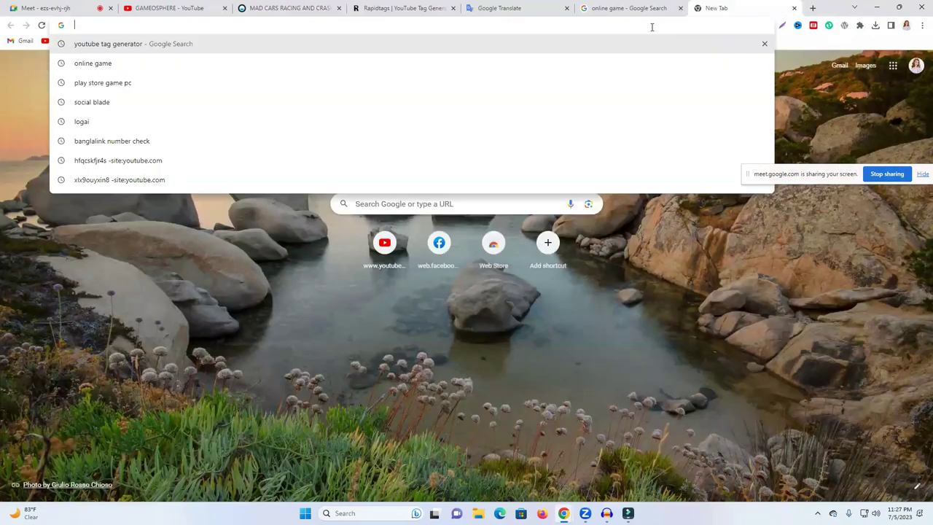
pyautogui.write('bl')
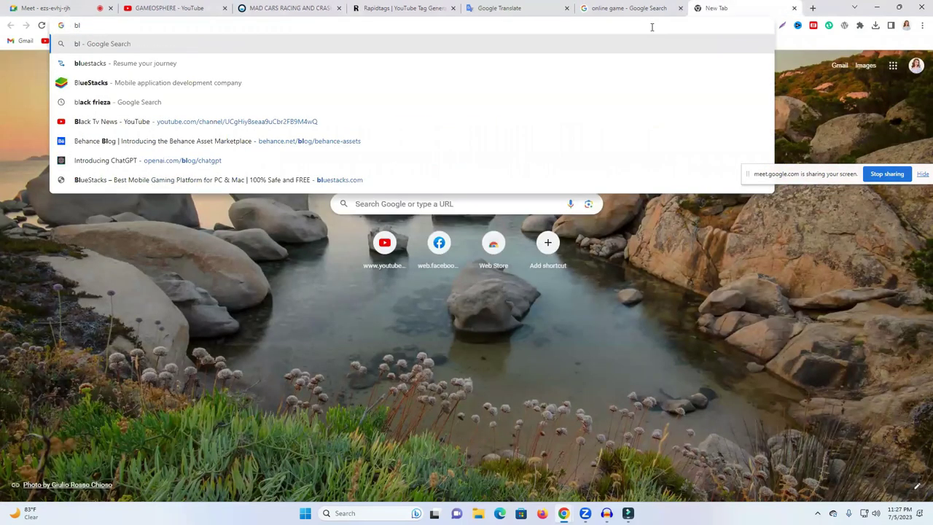
pyautogui.click(312, 88)
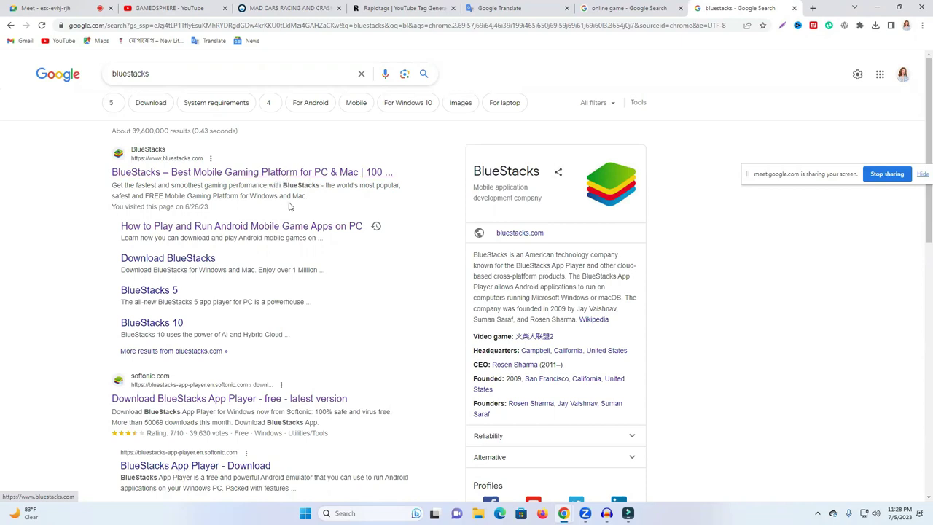
# Look over the BlueStacks results, then return to the 'online game' search results.
pyautogui.scroll(-2, 308, 239)
pyautogui.scroll(2, 307, 239)
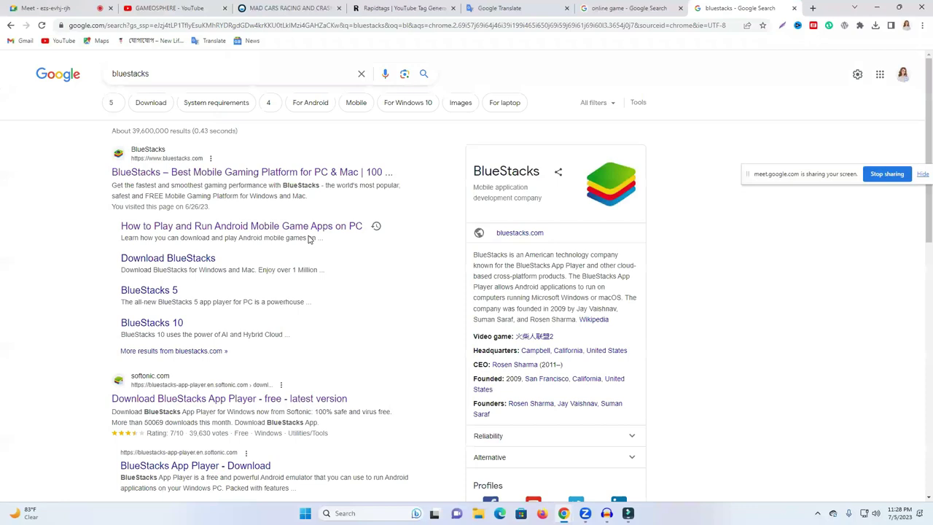
pyautogui.scroll(-3, 307, 239)
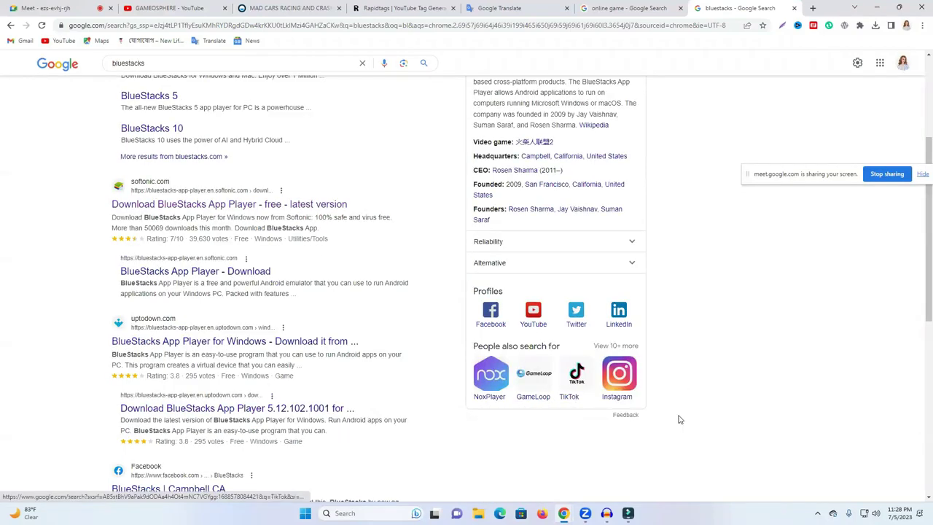
pyautogui.scroll(3, 474, 288)
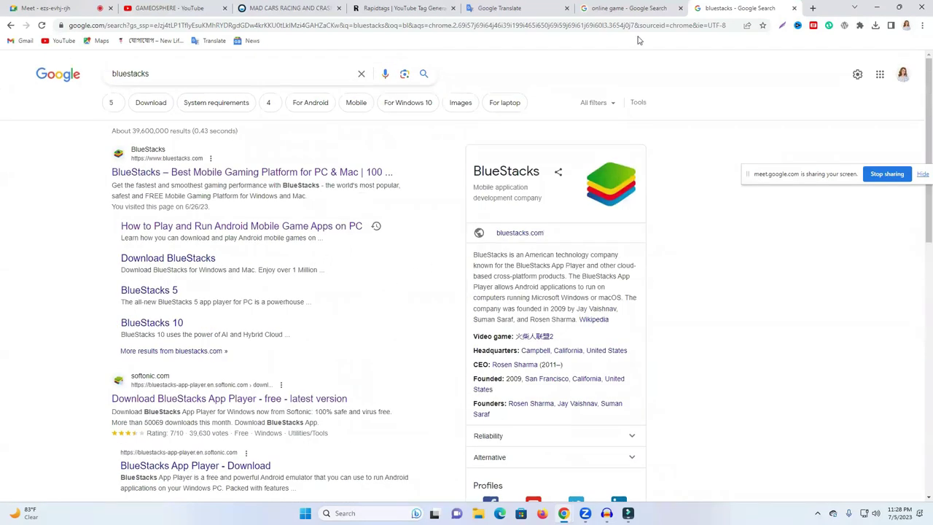
pyautogui.click(607, 7)
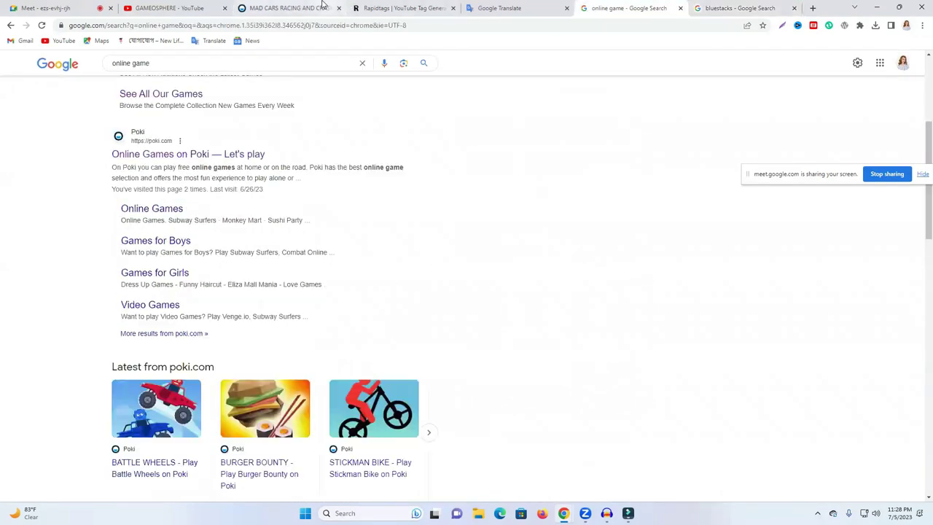
# Check Mad Cars Racing and Crash loading at about 90%, then show the Google Meet call.
pyautogui.click(324, 7)
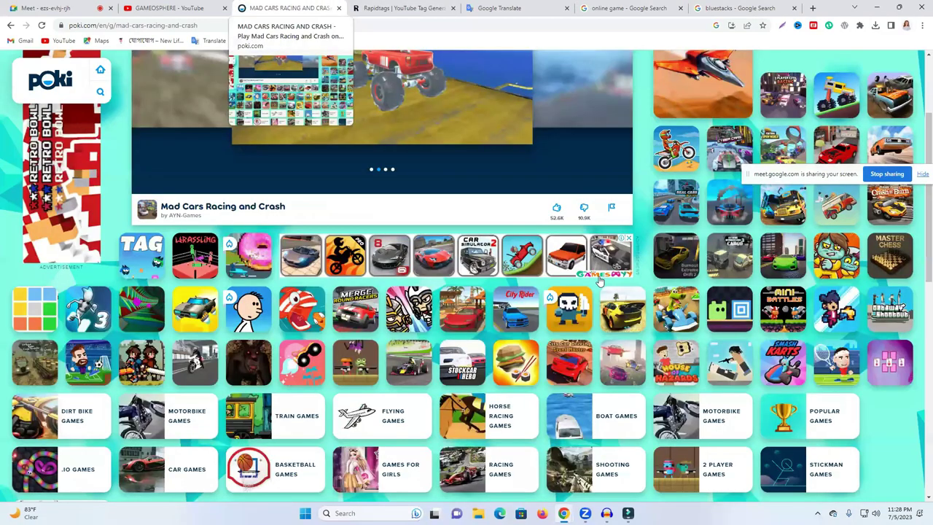
pyautogui.scroll(2, 488, 168)
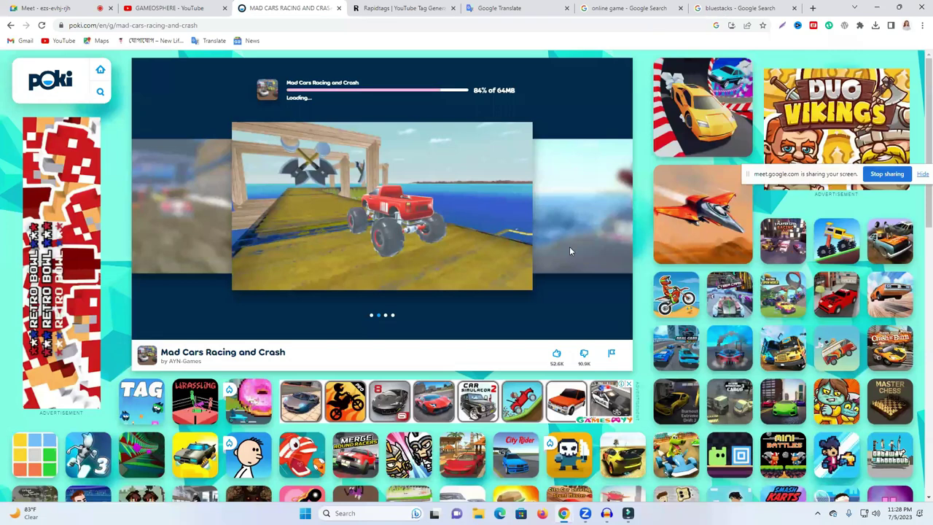
pyautogui.scroll(-1, 570, 251)
pyautogui.scroll(-4, 656, 306)
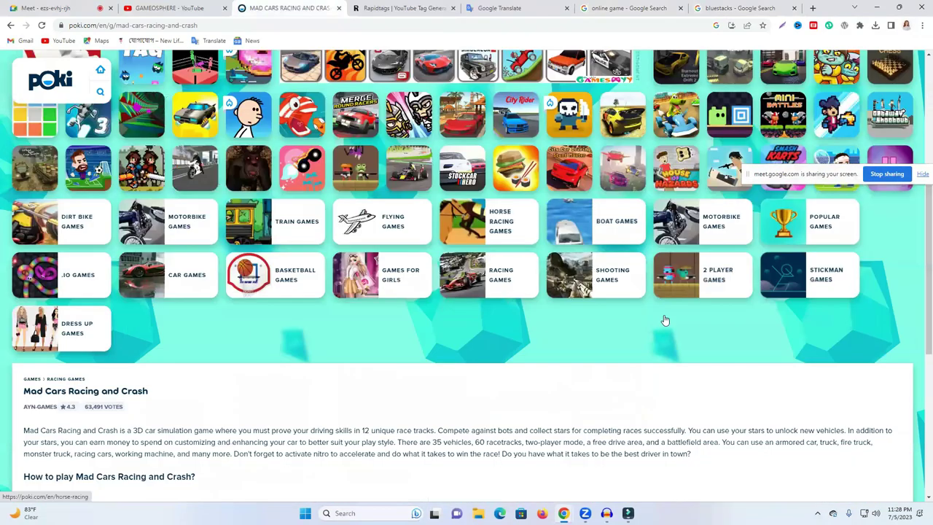
pyautogui.scroll(5, 271, 98)
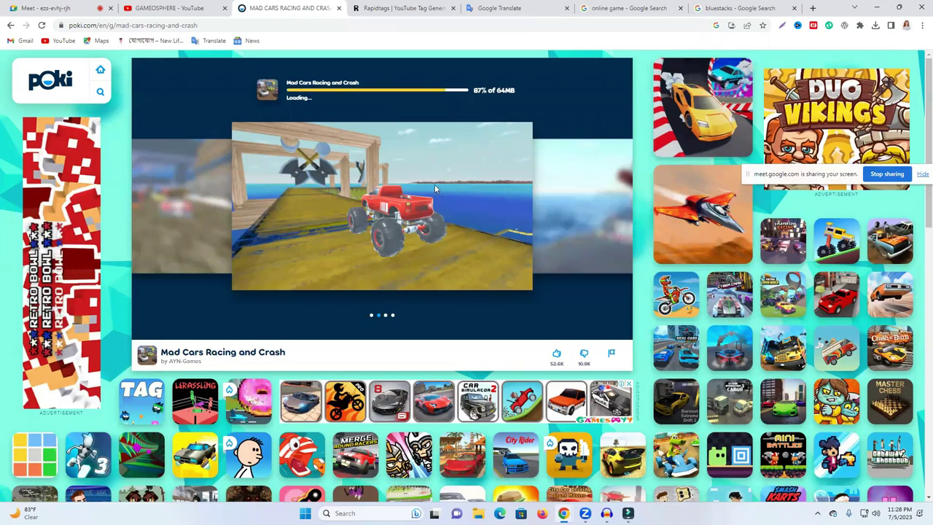
pyautogui.scroll(-3, 493, 347)
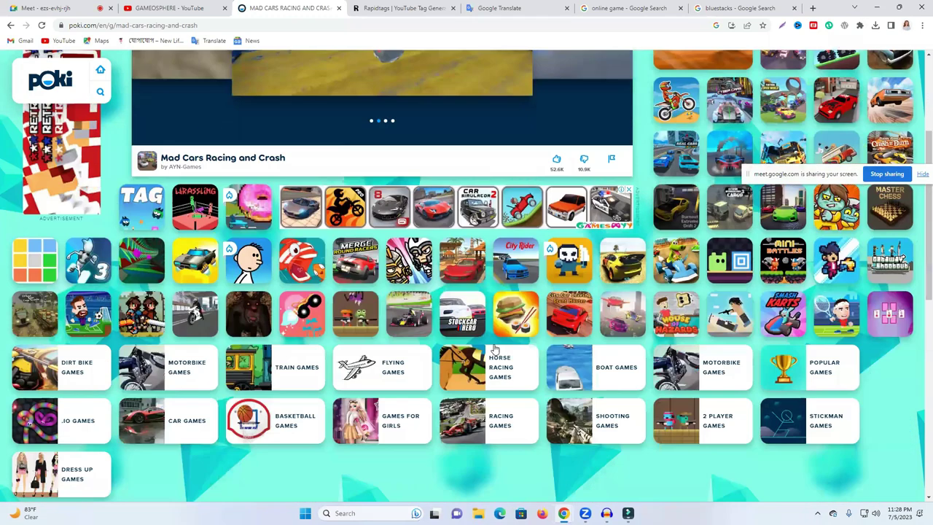
pyautogui.scroll(2, 316, 222)
pyautogui.scroll(1, 346, 247)
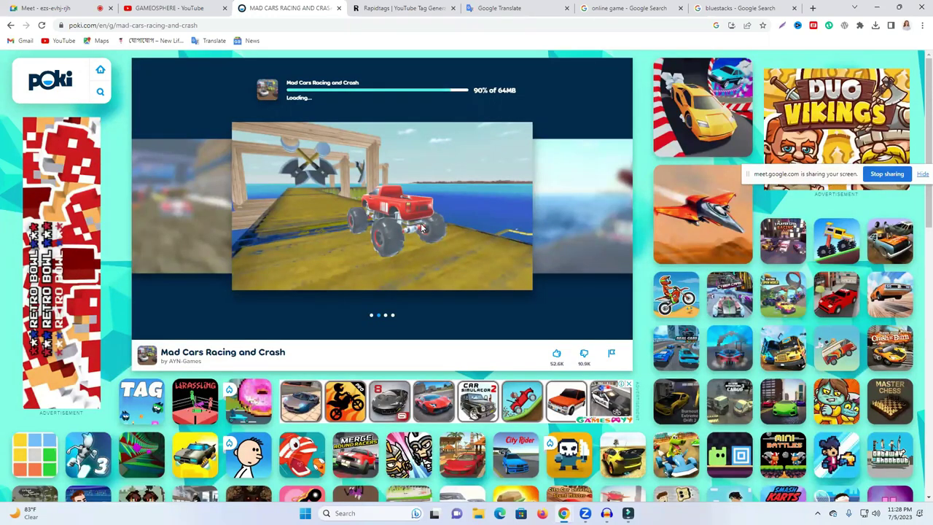
pyautogui.click(24, 6)
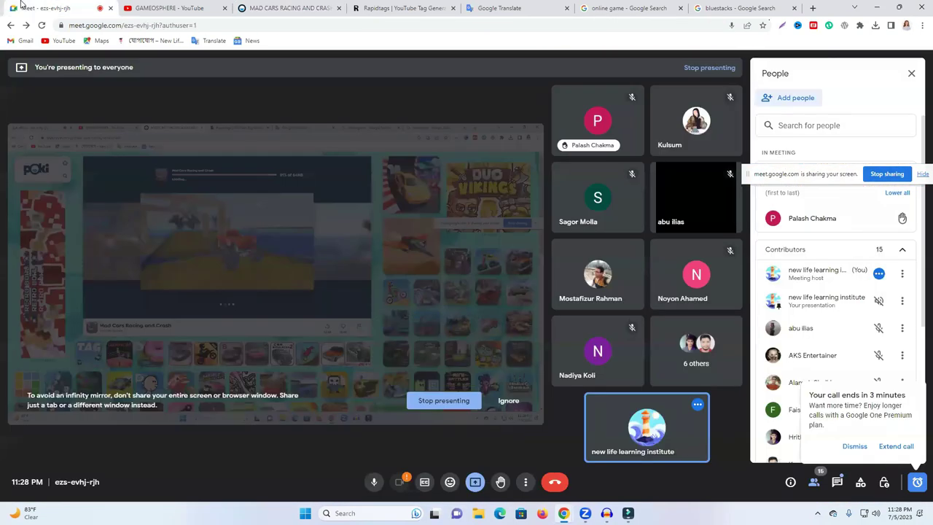
# Close the BlueStacks search tab and return to Mad Cars, now 99% loaded.
pyautogui.click(251, 6)
pyautogui.click(694, 6)
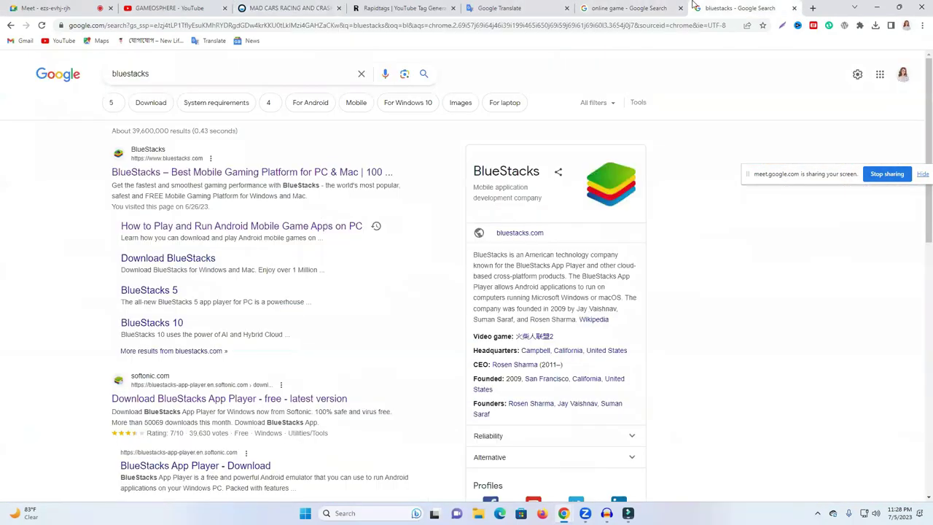
pyautogui.click(794, 8)
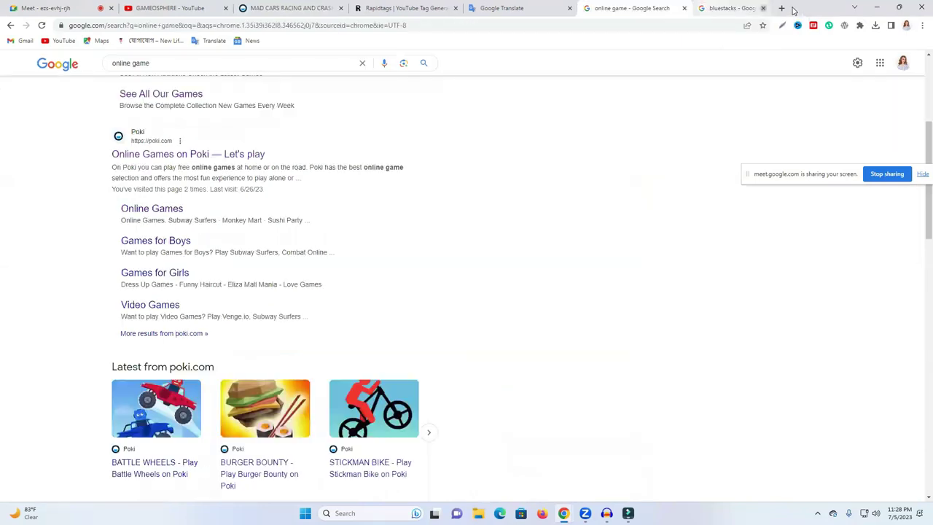
pyautogui.click(436, 7)
pyautogui.click(259, 6)
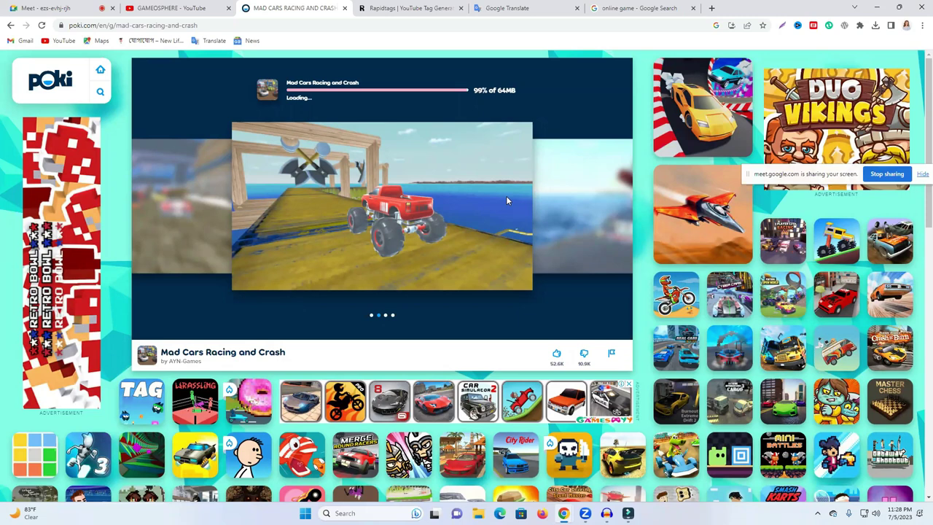
pyautogui.scroll(-3, 507, 200)
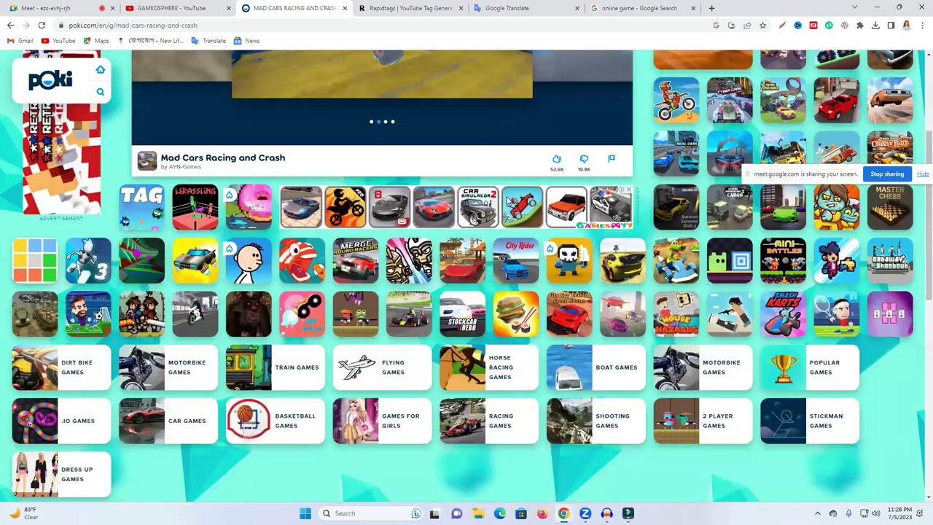
pyautogui.scroll(3, 507, 200)
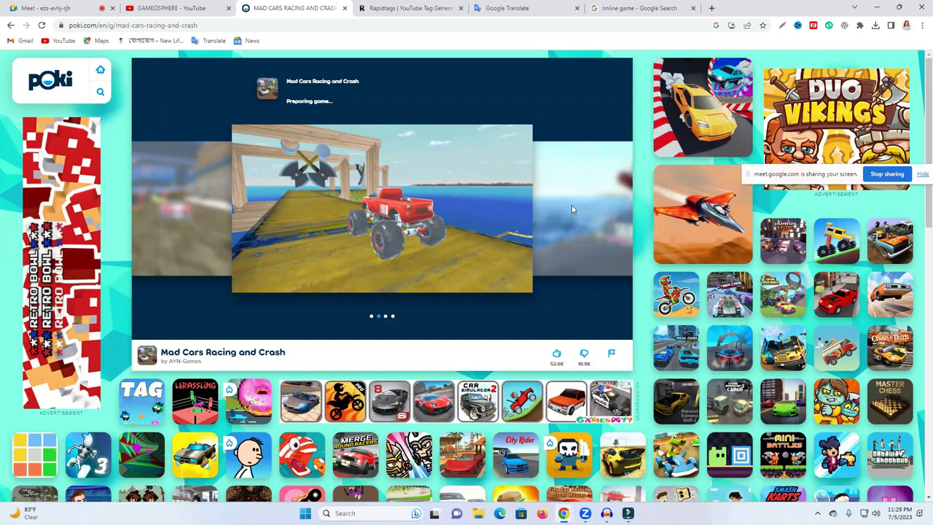
pyautogui.scroll(-6, 574, 224)
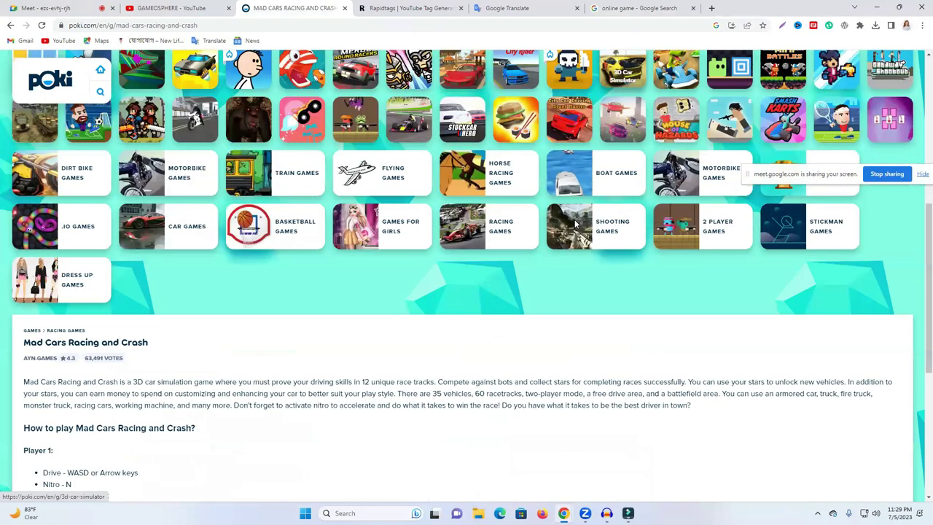
pyautogui.scroll(3, 574, 223)
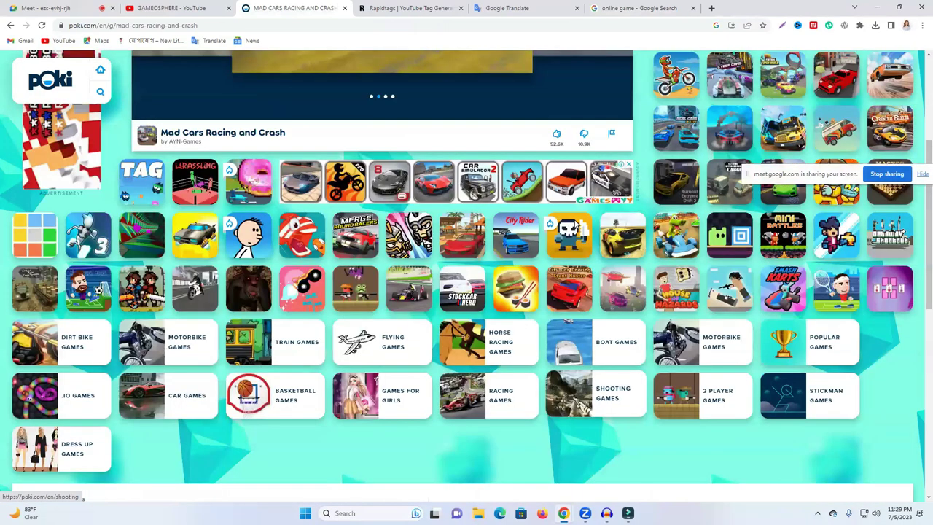
pyautogui.scroll(4, 574, 224)
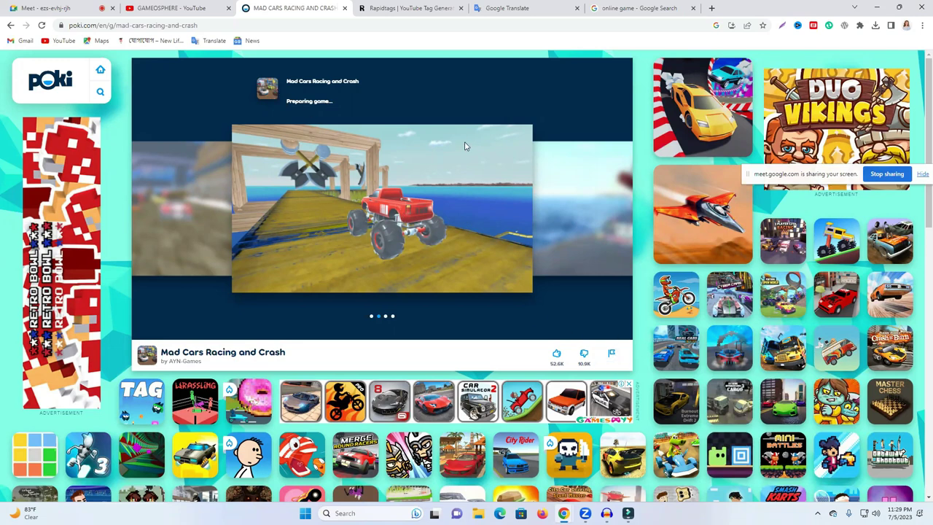
pyautogui.scroll(-5, 466, 233)
pyautogui.scroll(5, 459, 235)
pyautogui.scroll(-3, 351, 169)
pyautogui.scroll(3, 352, 169)
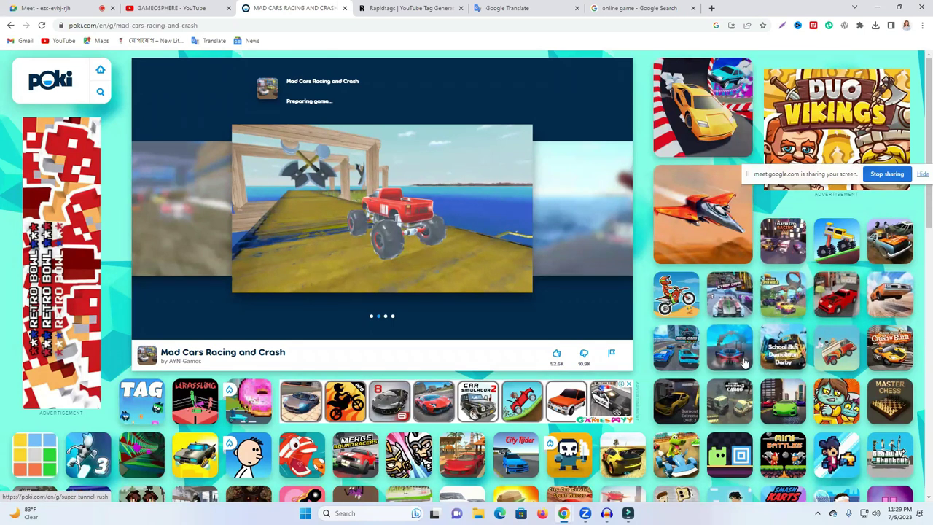
# Open Parking Fury 3D: Beach City via Real Cars in City; it loads to 79% of 41MB.
pyautogui.click(684, 353)
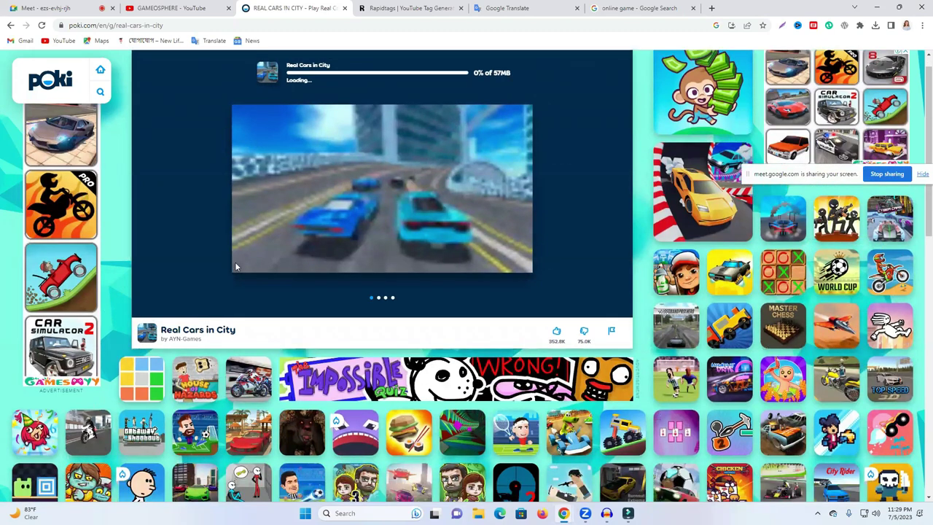
pyautogui.scroll(-3, 506, 261)
pyautogui.click(505, 261)
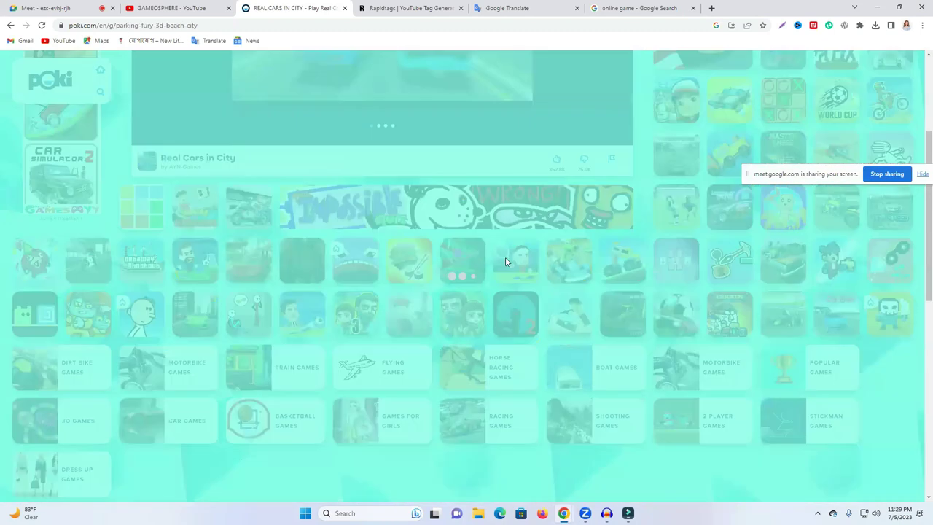
pyautogui.scroll(-4, 503, 262)
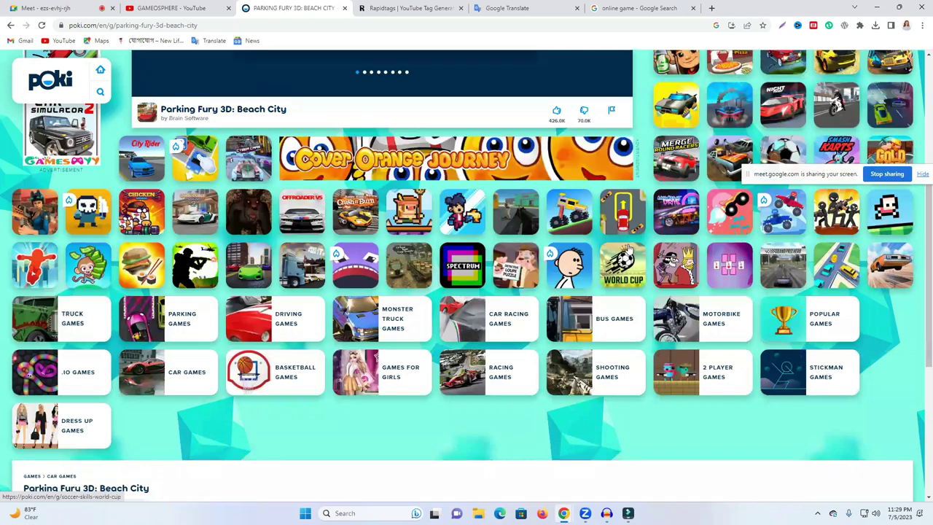
pyautogui.scroll(3, 398, 208)
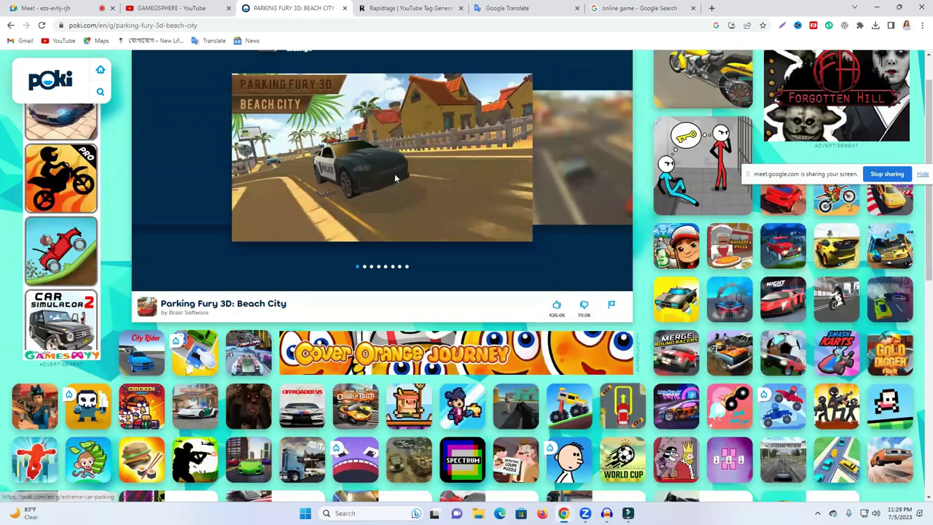
pyautogui.scroll(1, 400, 187)
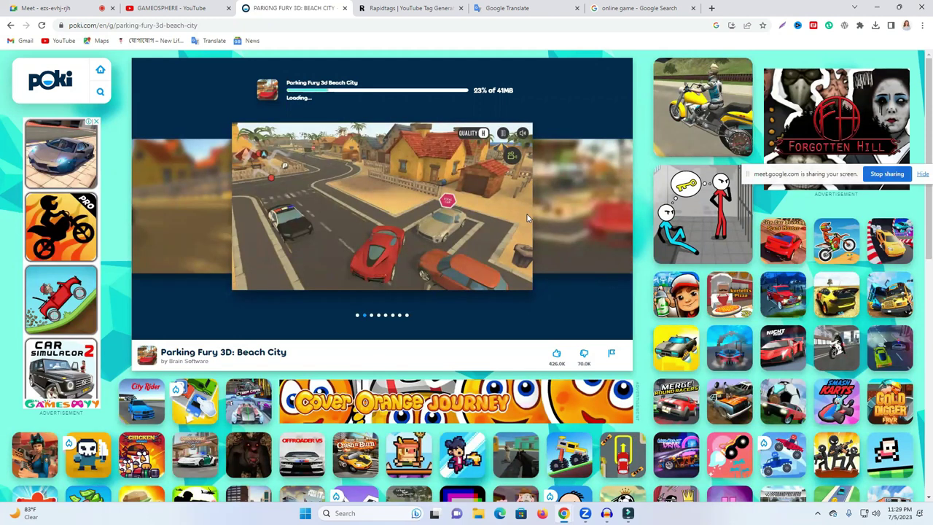
pyautogui.scroll(-1, 487, 205)
pyautogui.scroll(1, 488, 203)
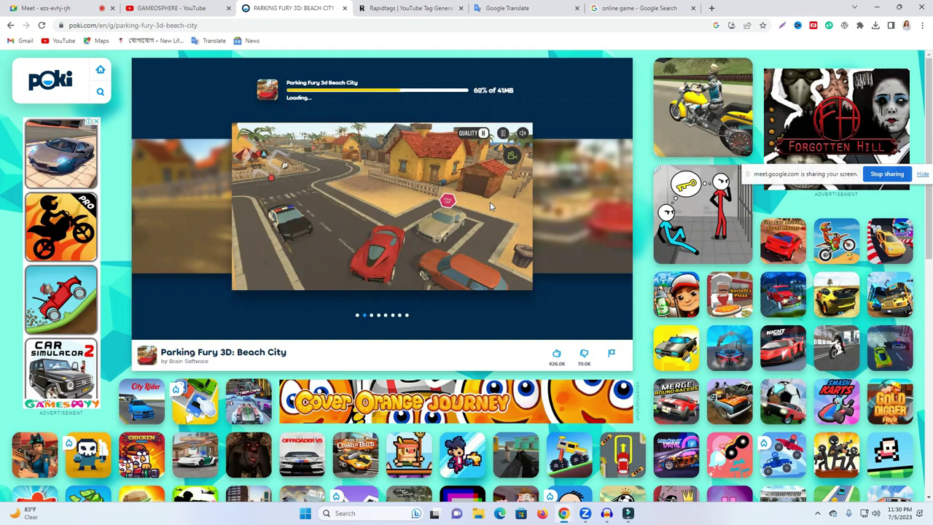
pyautogui.scroll(-1, 486, 200)
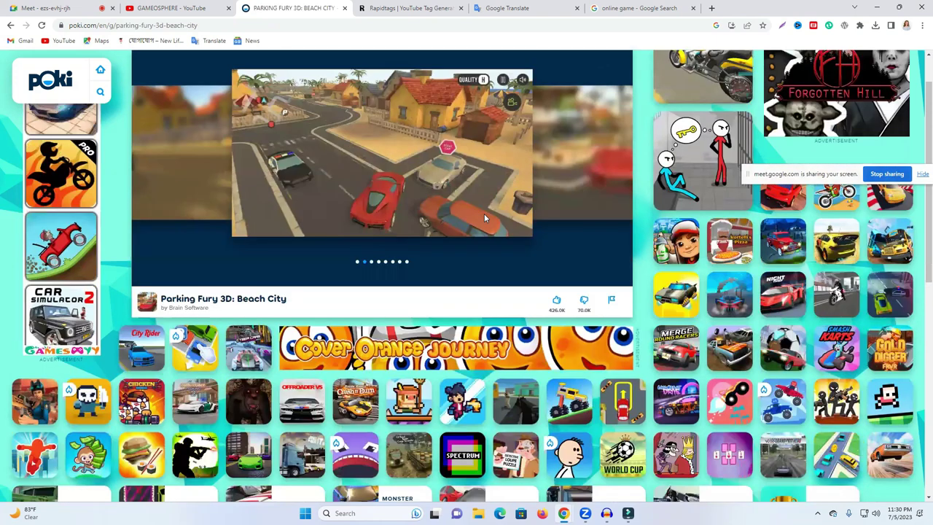
pyautogui.scroll(1, 484, 215)
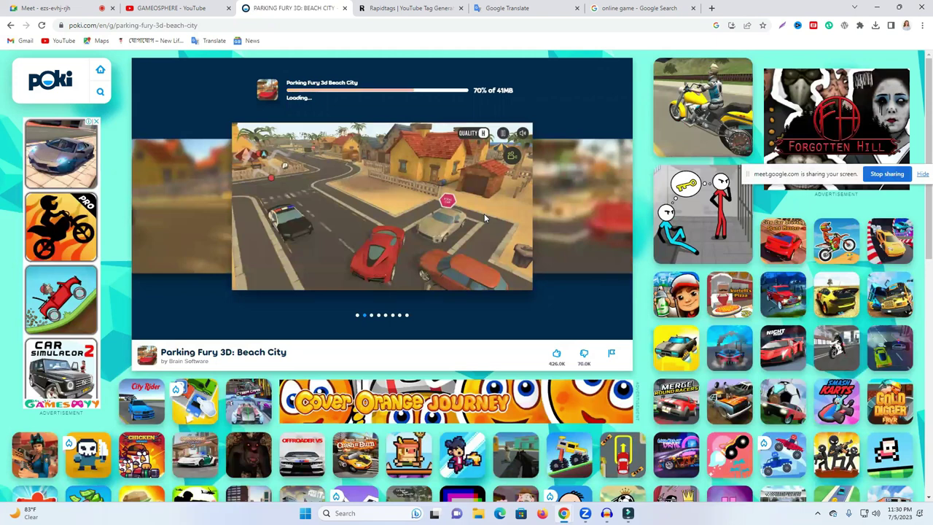
pyautogui.scroll(-2, 483, 215)
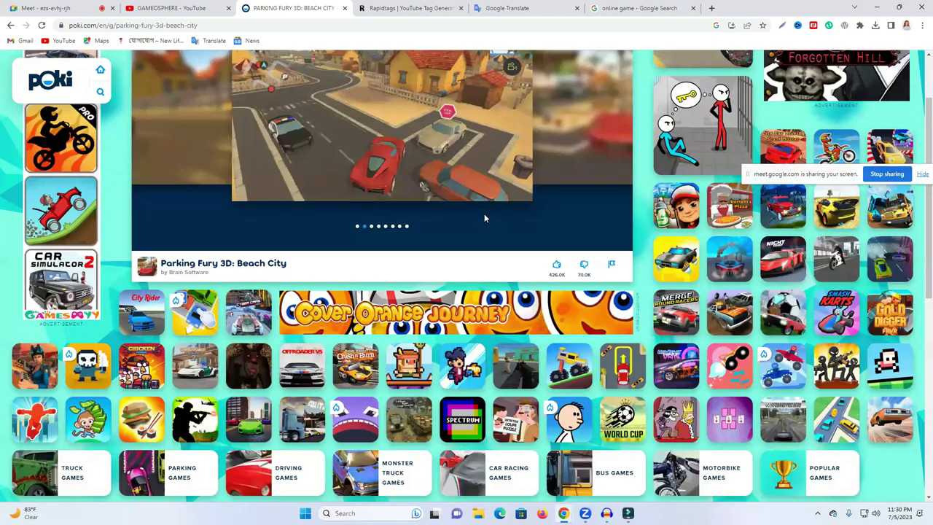
pyautogui.scroll(2, 484, 214)
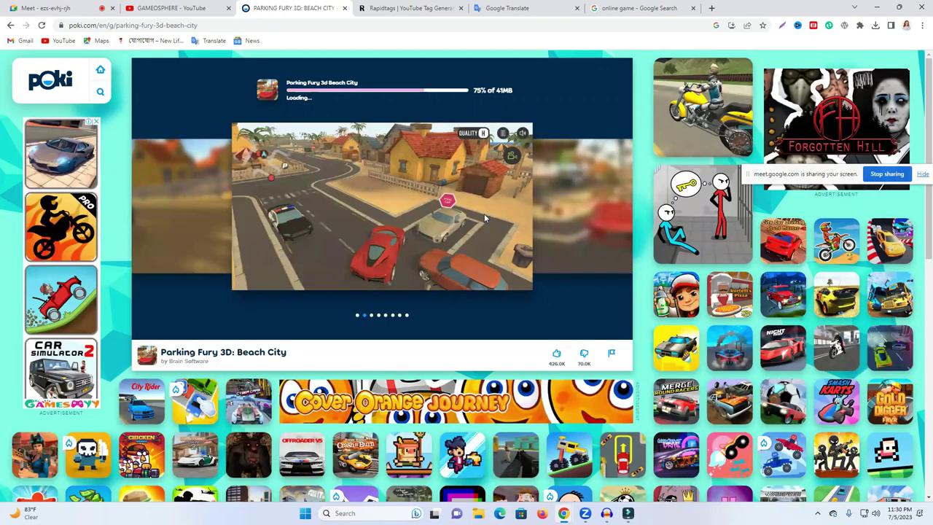
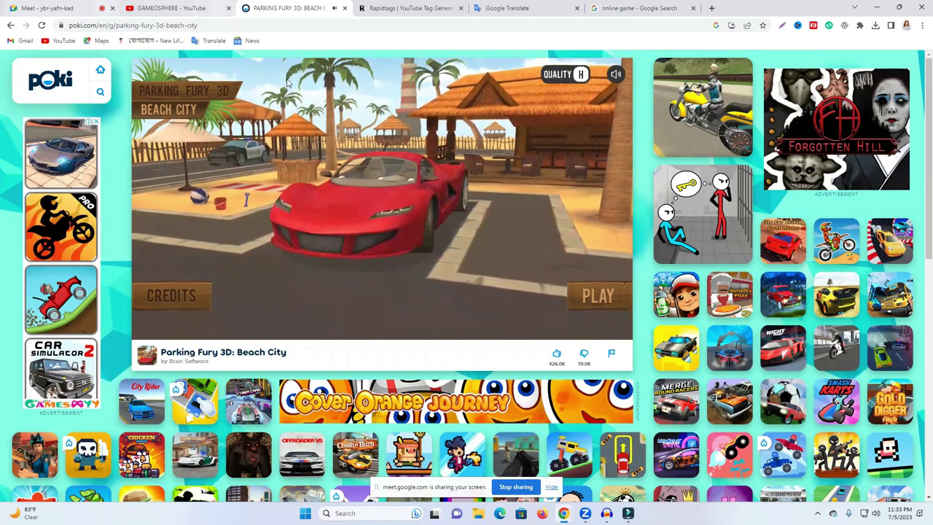
# Start Parking Fury 3D: Beach City and choose Level 1.
pyautogui.click(598, 303)
pyautogui.click(594, 307)
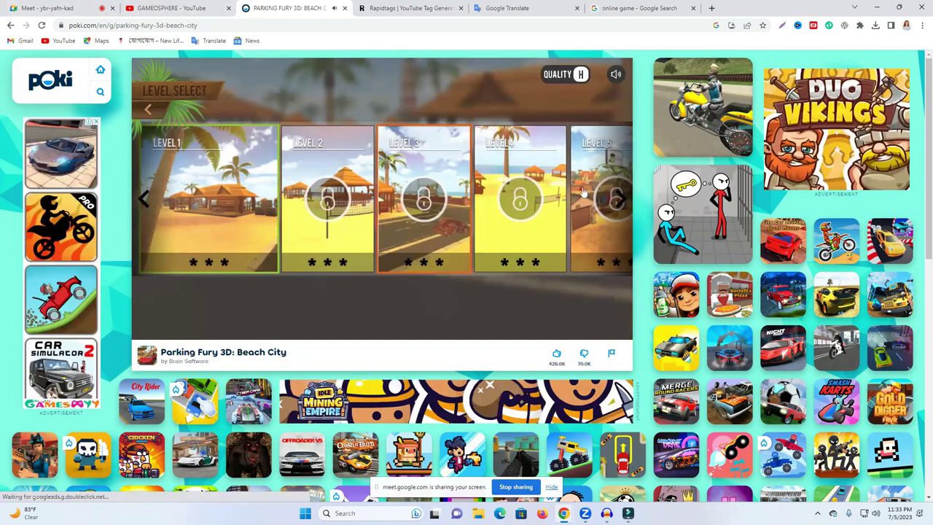
pyautogui.click(210, 201)
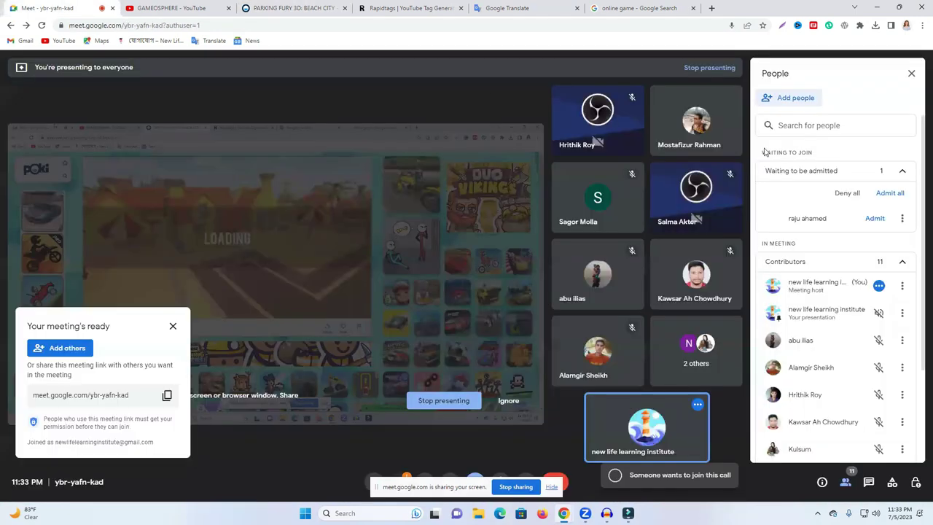
# Admit the waiting guest in Meet, close the game search tab, and return to Parking Fury.
pyautogui.click(77, 8)
pyautogui.click(874, 218)
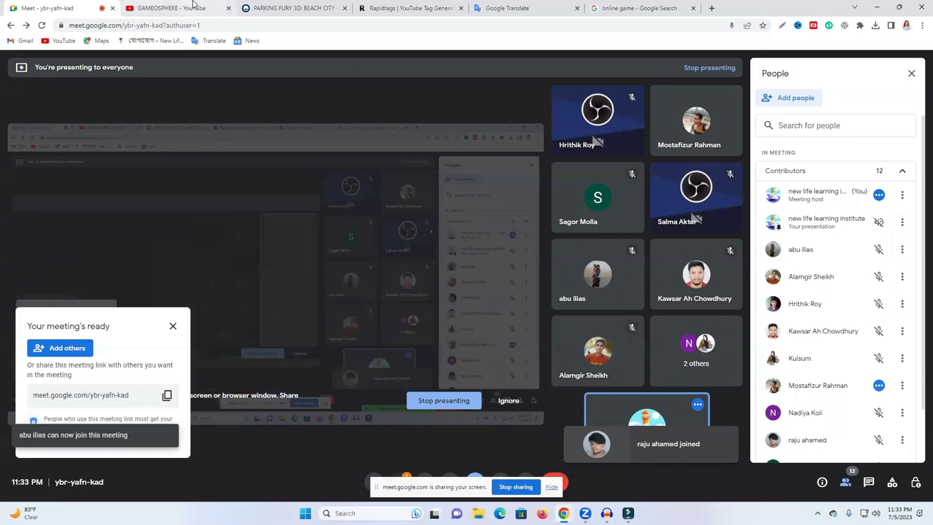
pyautogui.click(194, 6)
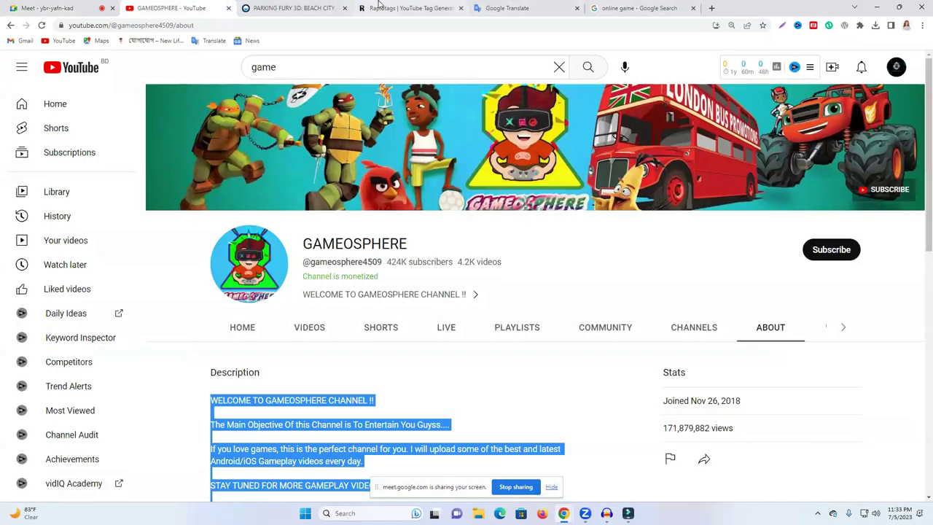
pyautogui.click(293, 8)
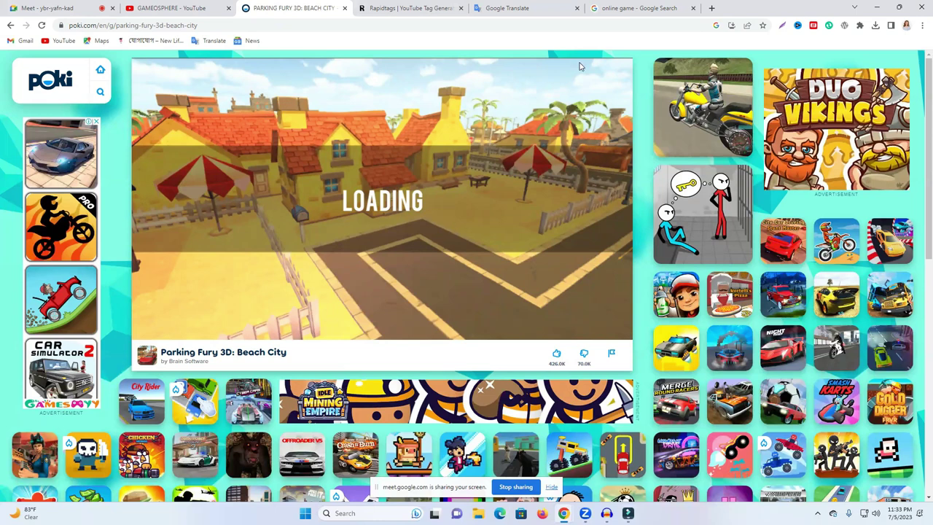
pyautogui.click(630, 8)
pyautogui.click(693, 8)
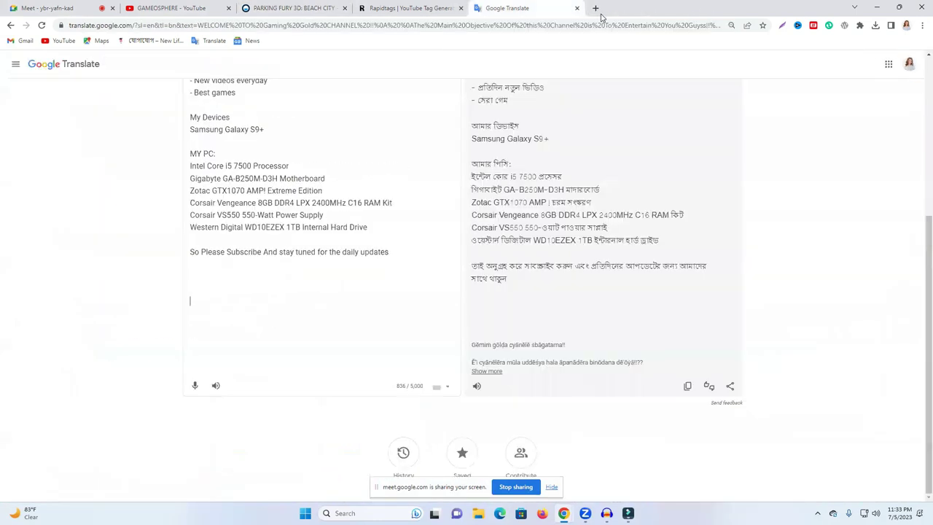
pyautogui.click(273, 5)
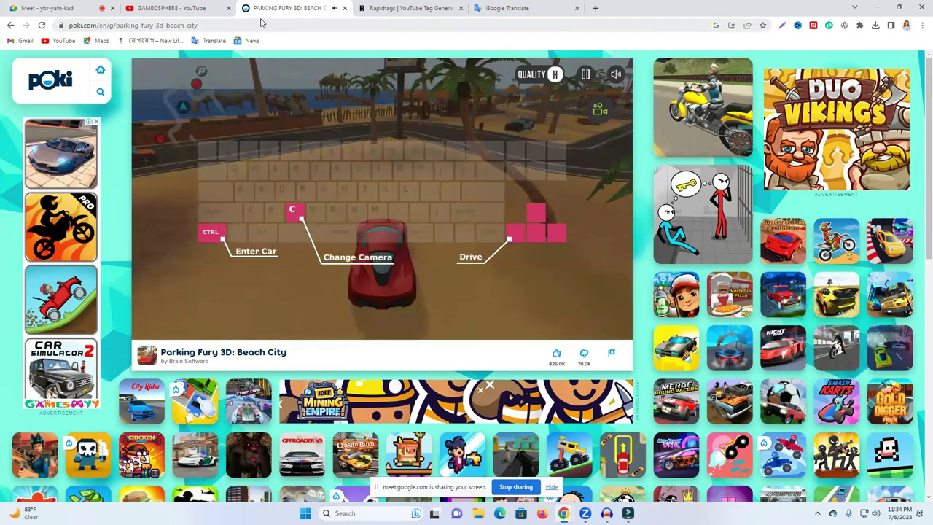
# Dismiss the controls guide and drive the red car through Level 1's streets.
pyautogui.click(248, 111)
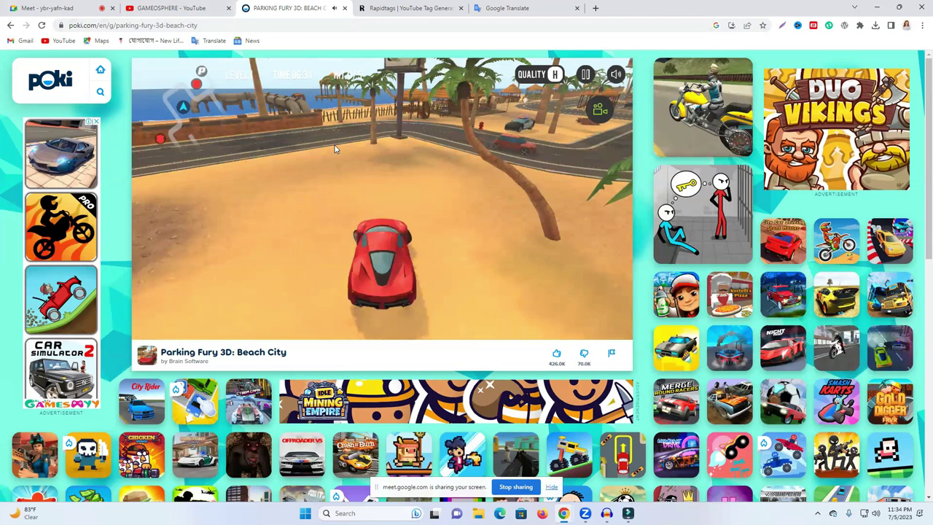
pyautogui.press('Up')
pyautogui.press('Left')
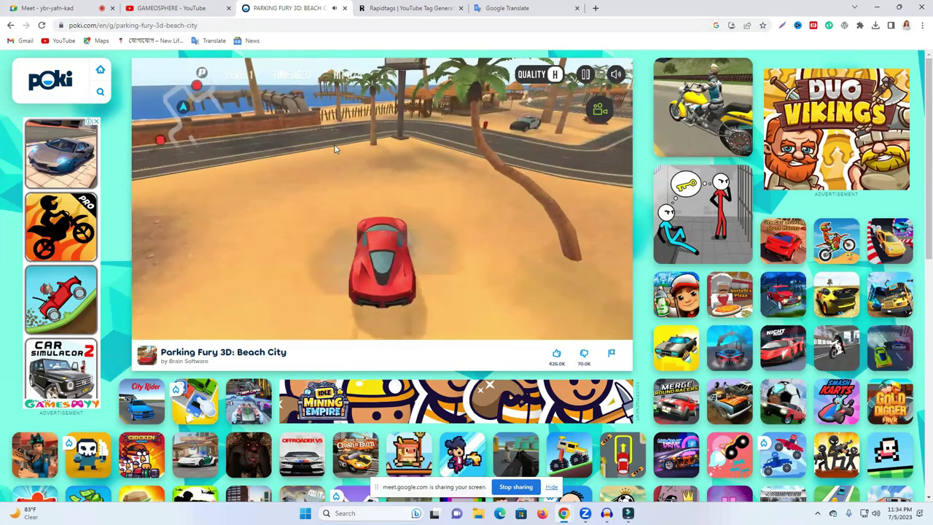
pyautogui.press('Up')
pyautogui.press('Right')
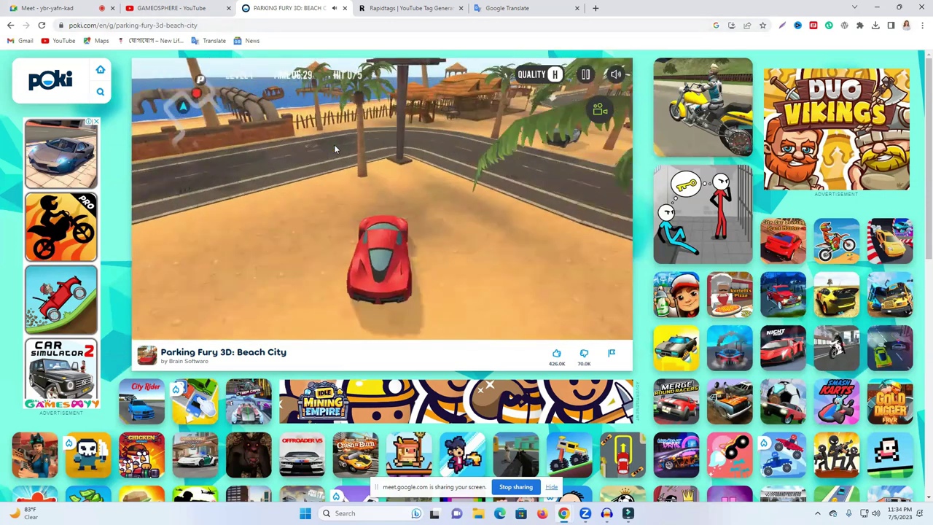
pyautogui.press('Left')
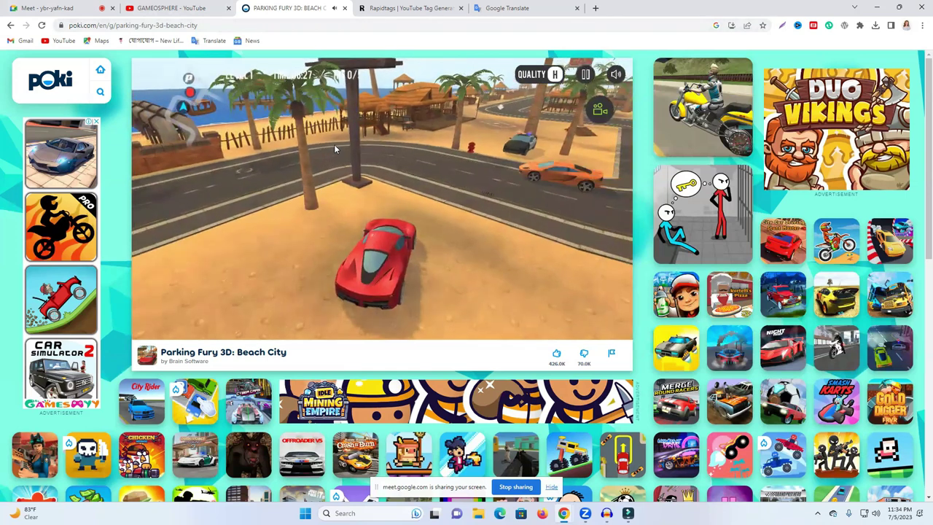
pyautogui.press('Right')
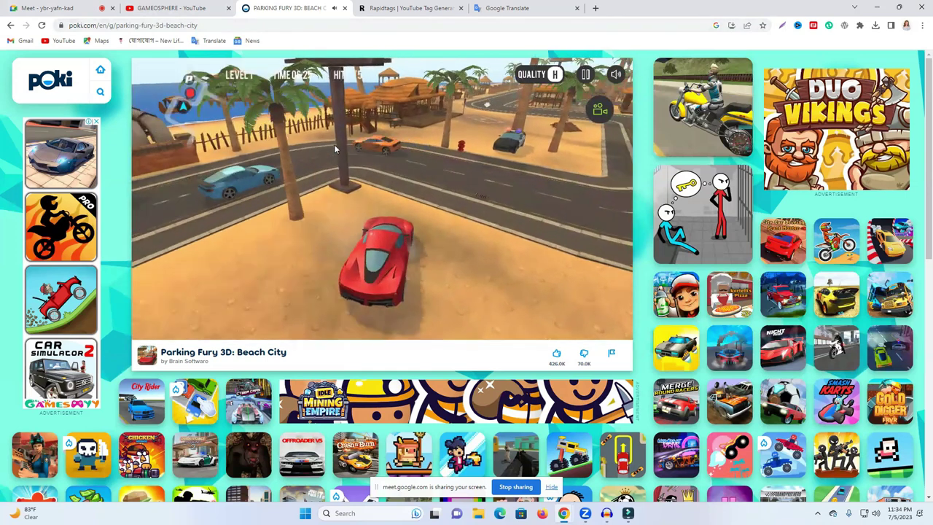
# Steer through the junction into the sandy lot, then stop the screen recording with F9.
pyautogui.press('Left')
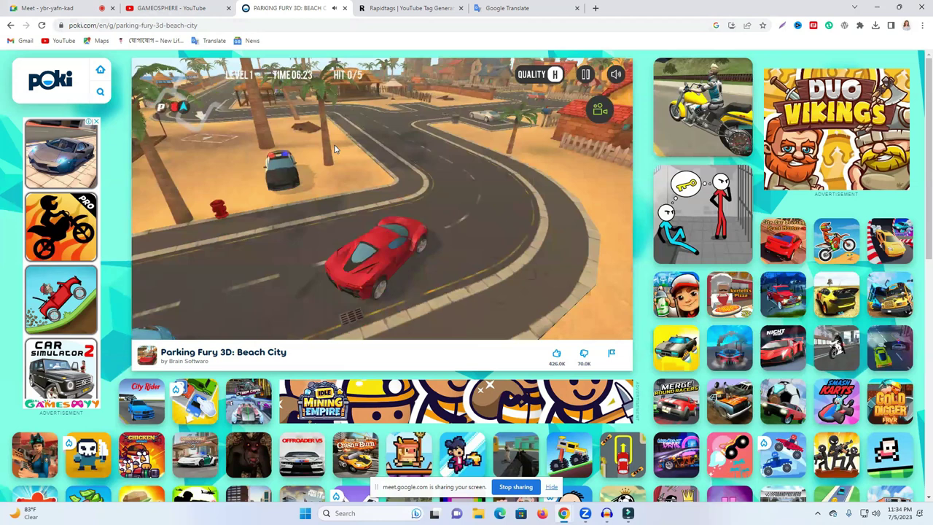
pyautogui.press('Right')
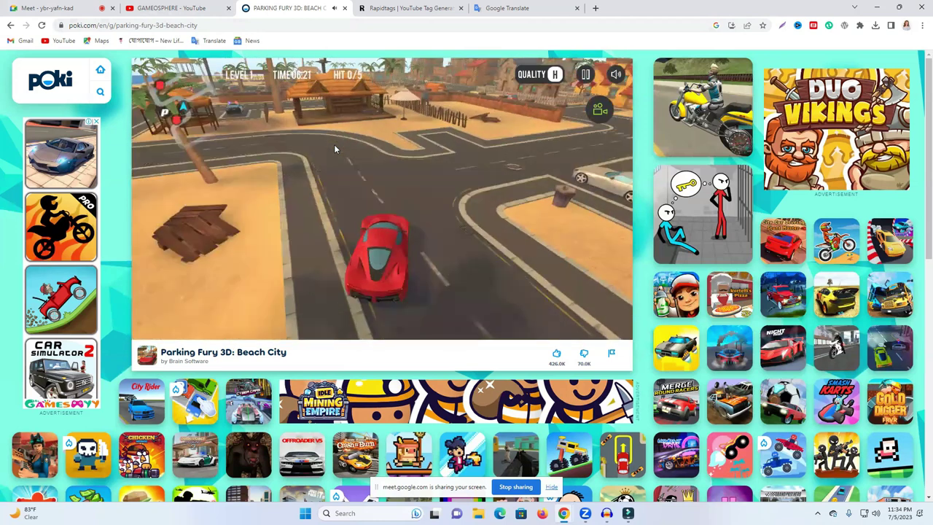
pyautogui.press('Left')
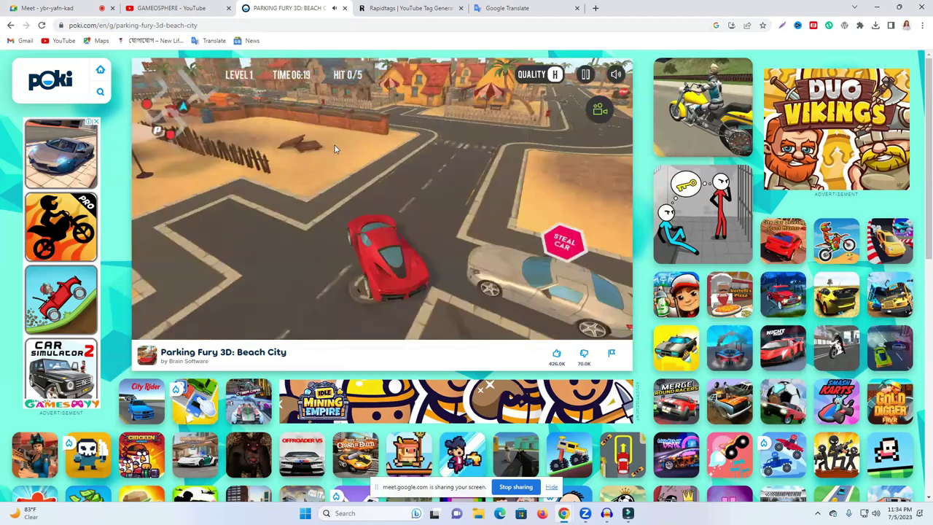
pyautogui.press('Left')
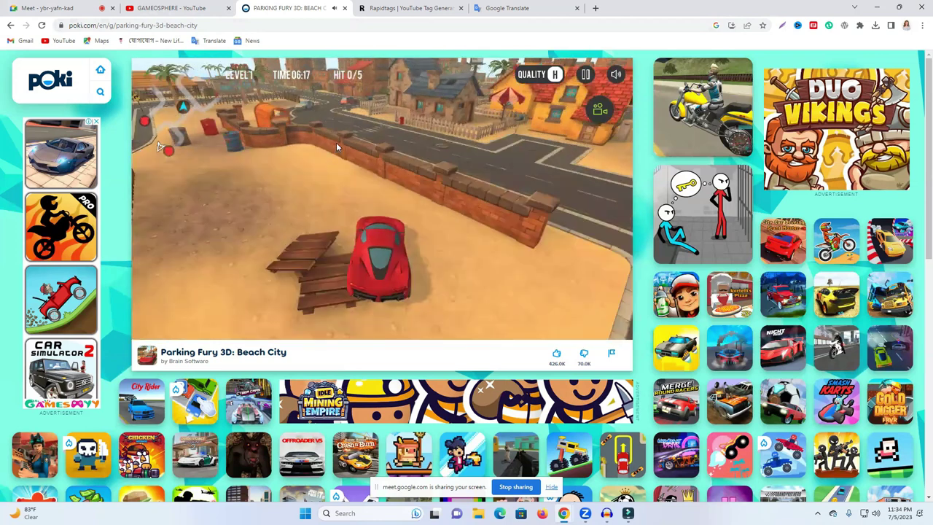
pyautogui.press('Up')
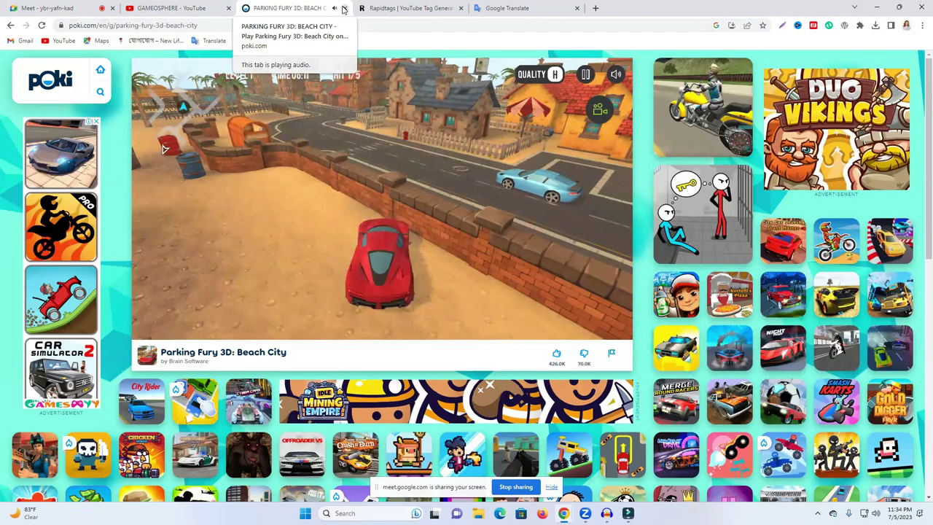
pyautogui.press('F9')
pyautogui.hotkey('alt', 'Tab')
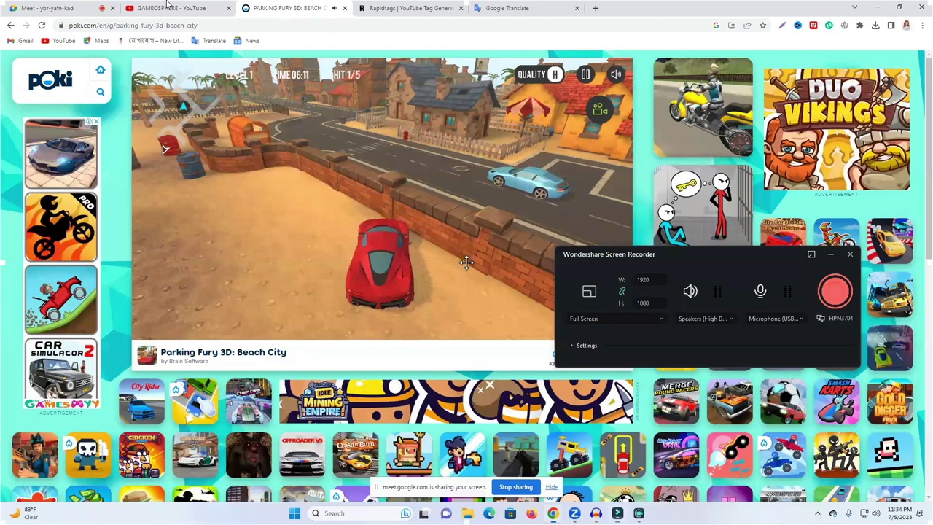
# Close the Poki and Rapidtags tabs and the Screen Recorder panel.
pyautogui.hotkey('ctrl', 'w')
pyautogui.hotkey('ctrl', 'w')
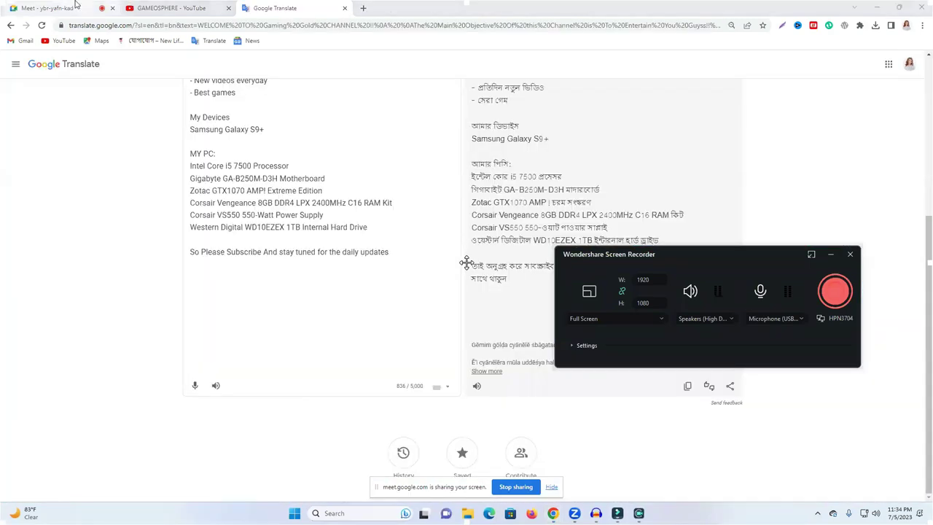
pyautogui.click(851, 254)
pyautogui.click(886, 14)
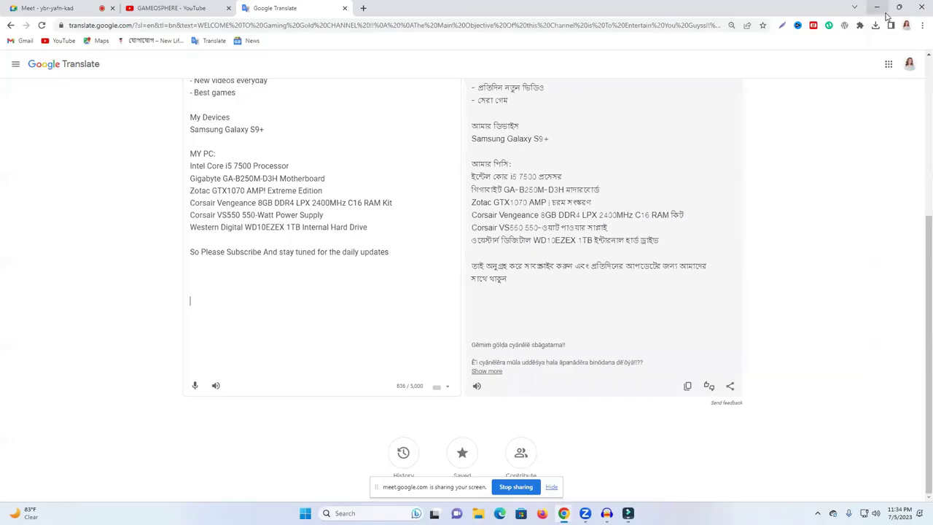
# Admit the new Meet participant and place the recorded clip on Filmora's timeline.
pyautogui.click(59, 8)
pyautogui.click(873, 218)
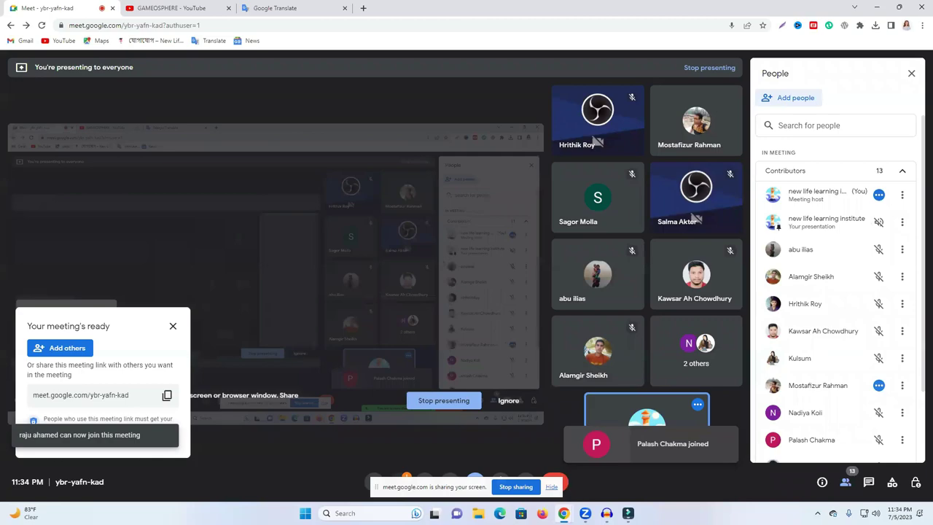
pyautogui.hotkey('alt', 'Tab')
pyautogui.moveTo(226, 120); pyautogui.dragTo(73, 401)
# Keep project settings, split the clip at 06:34:10, and delete the earlier part.
pyautogui.click(516, 276)
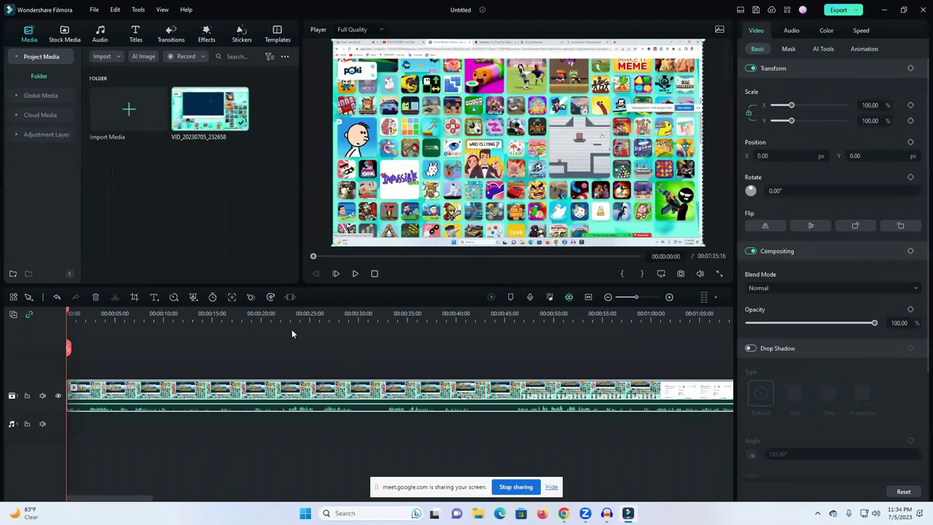
pyautogui.click(501, 314)
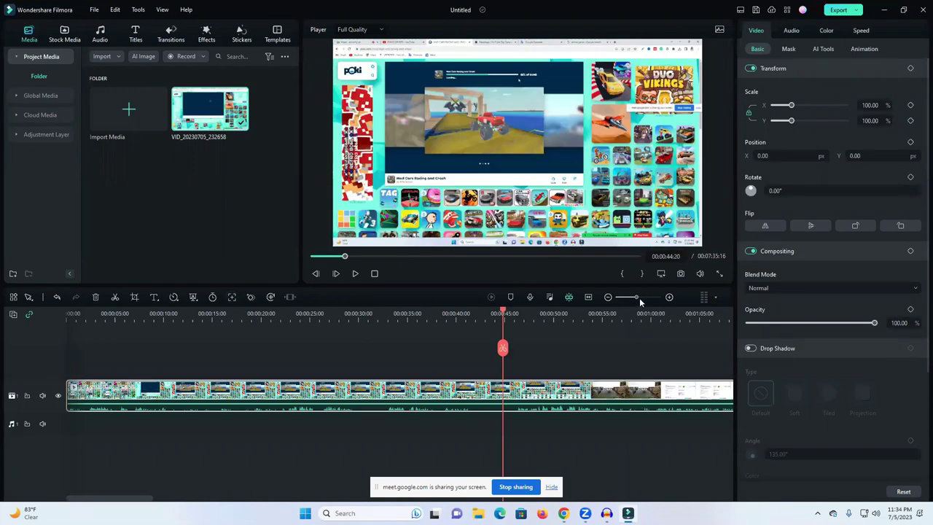
pyautogui.scroll(-1, 627, 299)
pyautogui.click(621, 297)
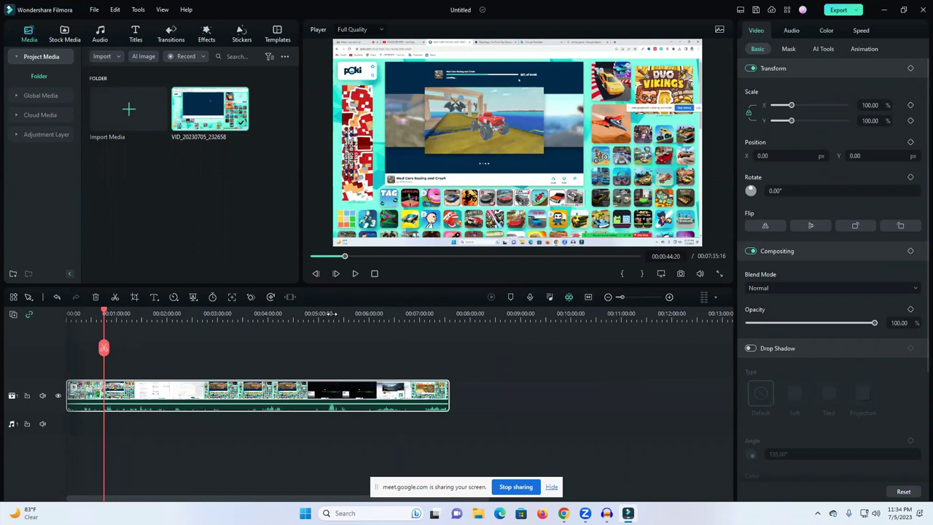
pyautogui.click(332, 313)
pyautogui.click(398, 313)
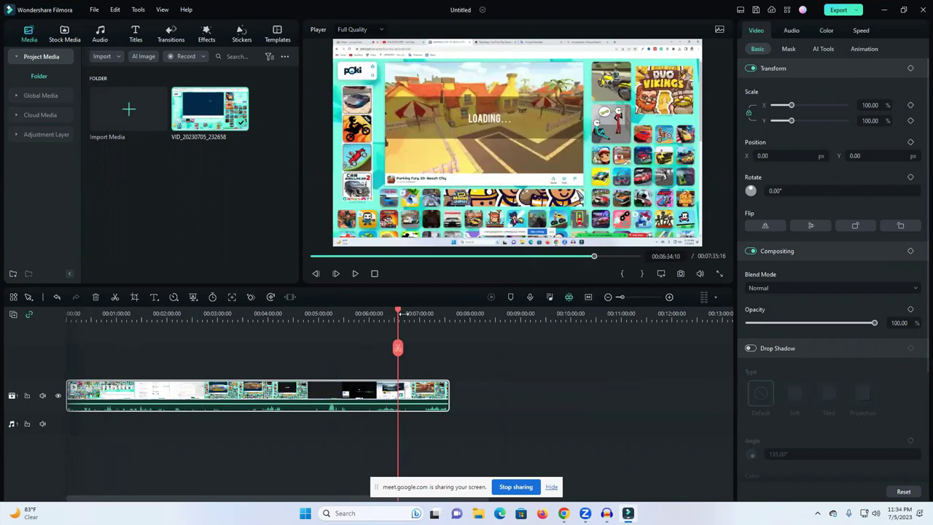
pyautogui.click(115, 296)
pyautogui.click(129, 390)
pyautogui.click(95, 297)
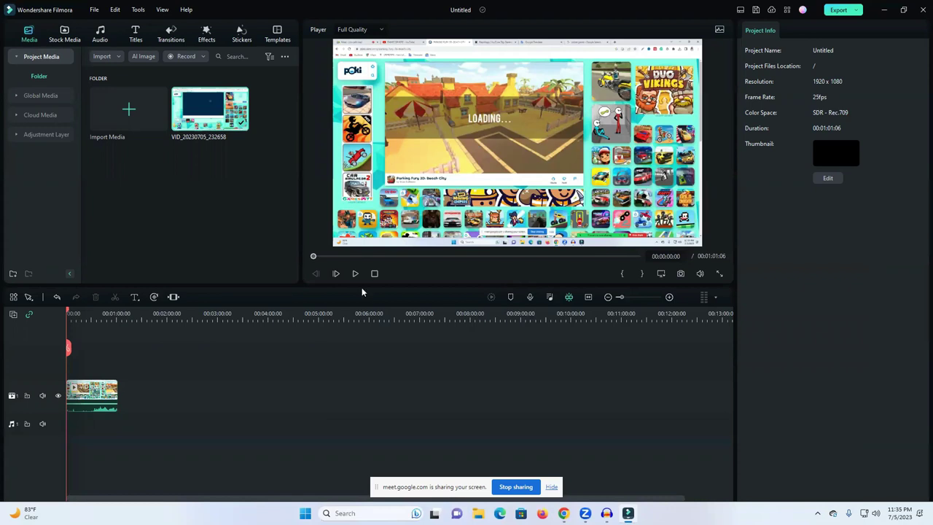
pyautogui.click(534, 195)
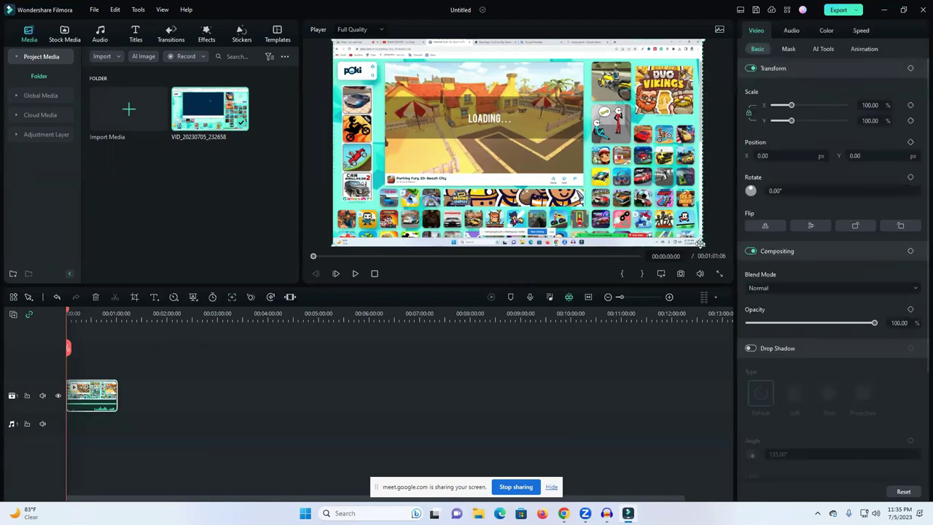
# Enlarge and reposition the video in the preview to frame the game area.
pyautogui.moveTo(700, 242); pyautogui.dragTo(237, 4)
pyautogui.moveTo(593, 160); pyautogui.dragTo(452, 59)
pyautogui.moveTo(762, 255); pyautogui.dragTo(645, 188)
# Preview the clip from about 00:34 and stop playback at 00:00:59:06.
pyautogui.click(354, 273)
pyautogui.click(94, 314)
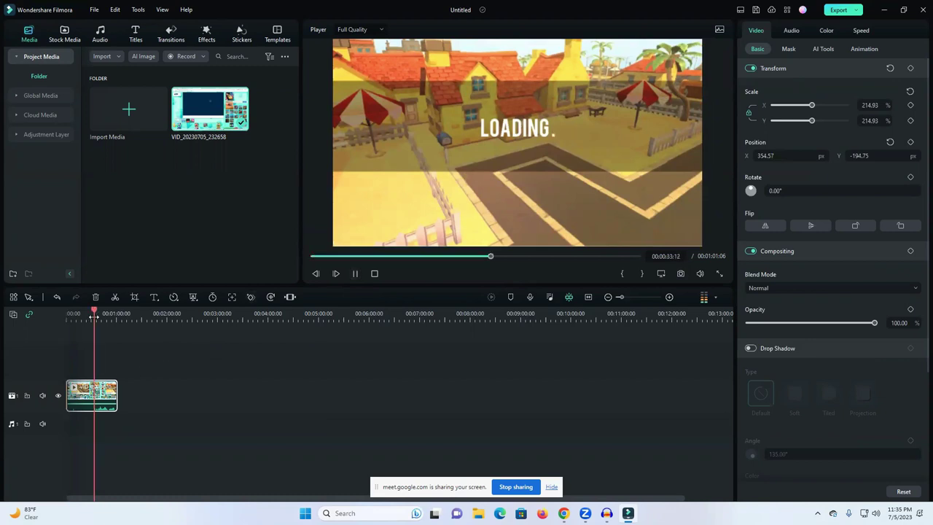
pyautogui.click(79, 413)
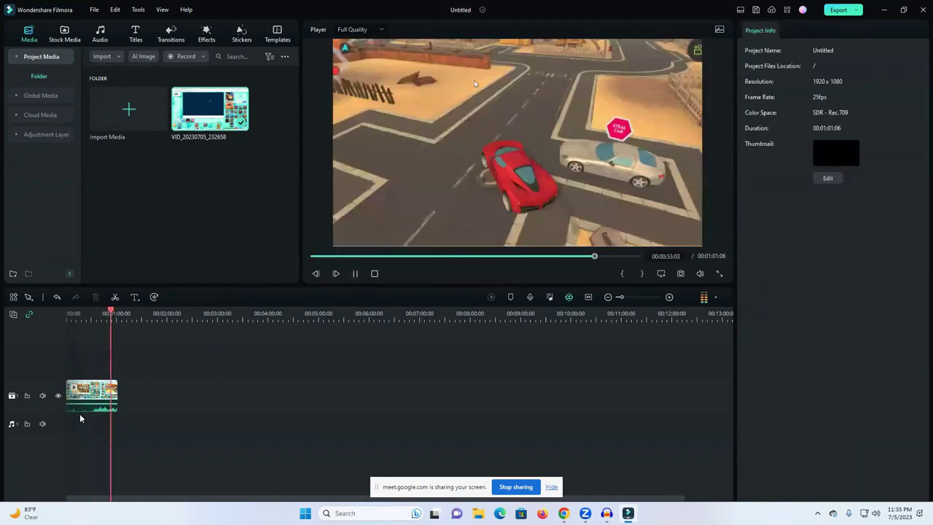
pyautogui.click(85, 413)
pyautogui.click(84, 414)
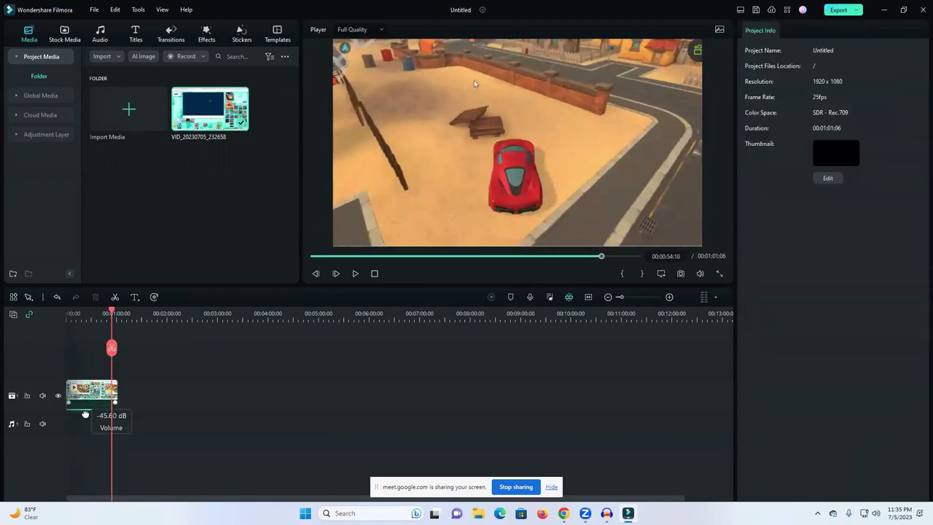
pyautogui.click(354, 275)
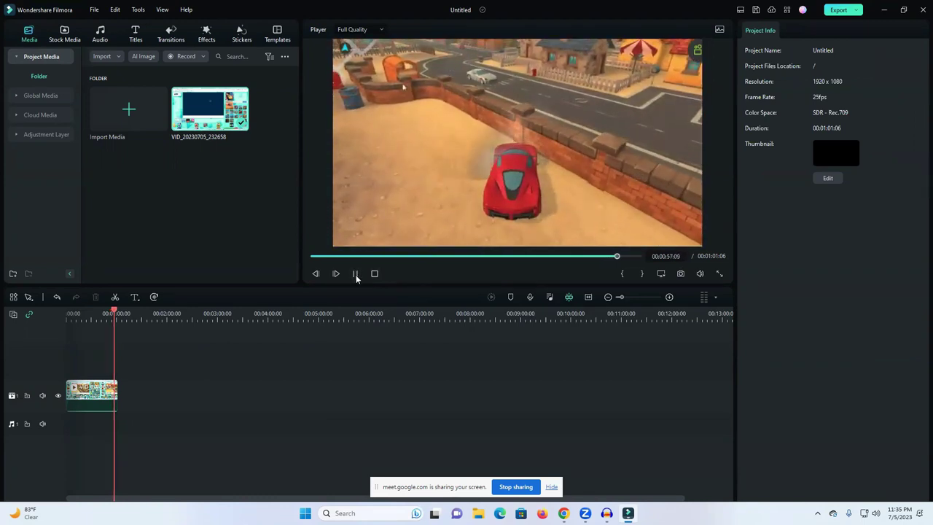
pyautogui.click(357, 275)
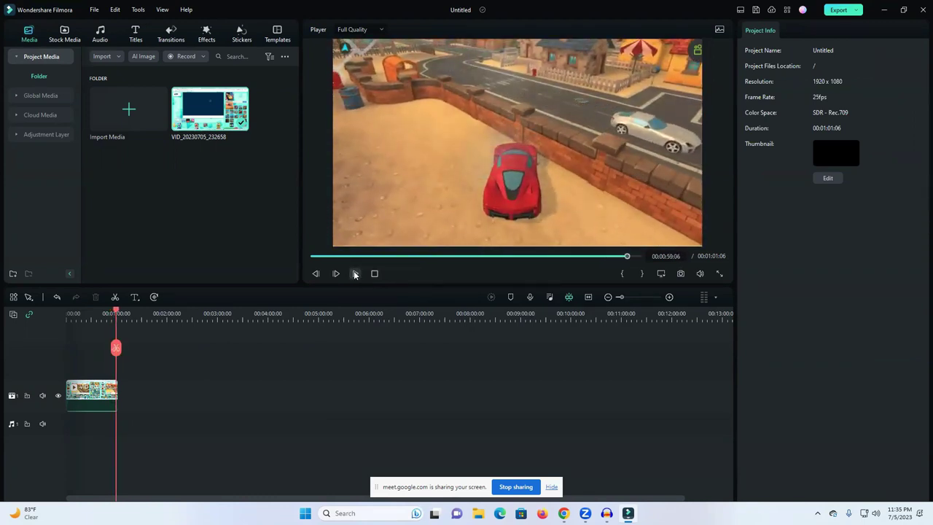
# Cancel the export, quit Filmora without saving, and go to the GAMEOSPHERE YouTube tab.
pyautogui.click(838, 10)
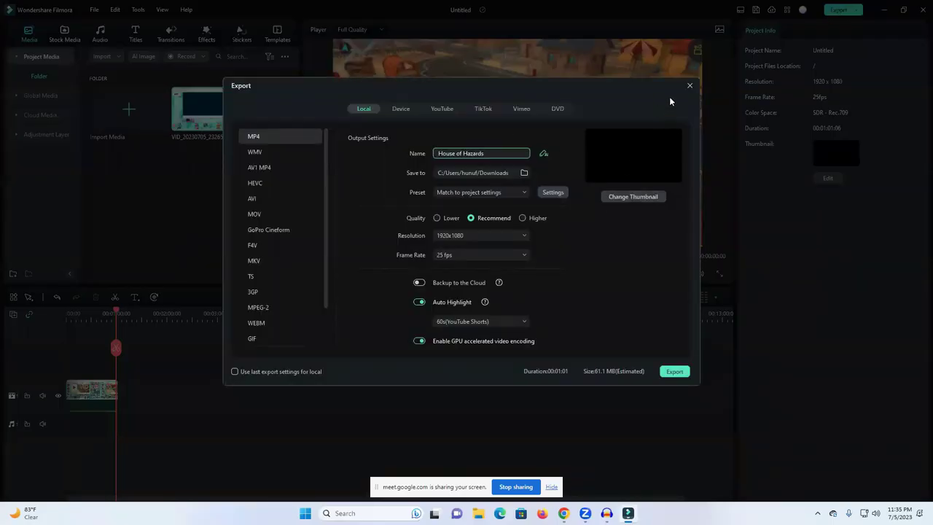
pyautogui.click(689, 87)
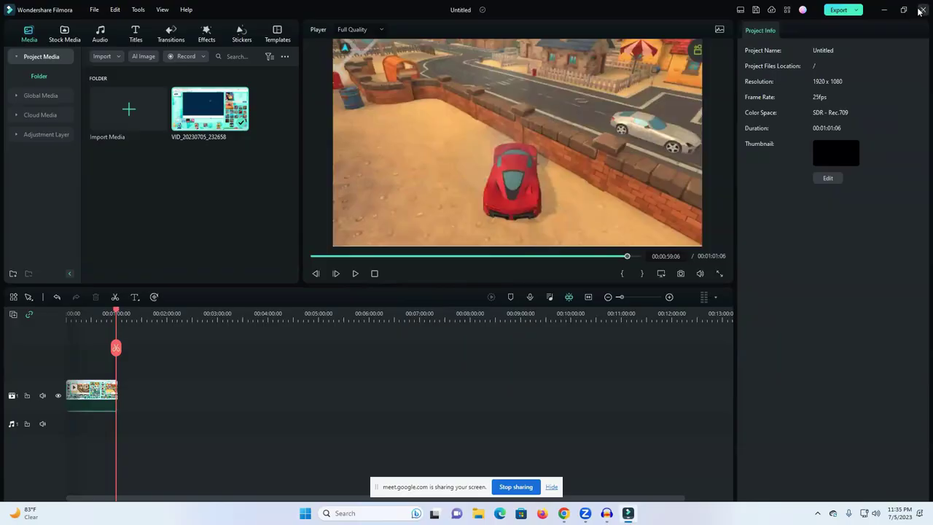
pyautogui.click(923, 9)
pyautogui.click(540, 256)
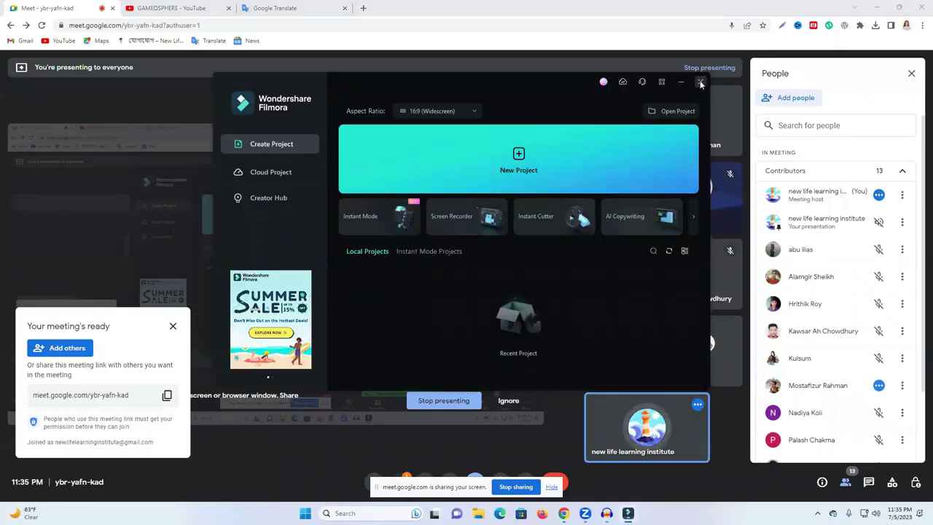
pyautogui.click(700, 81)
pyautogui.click(191, 8)
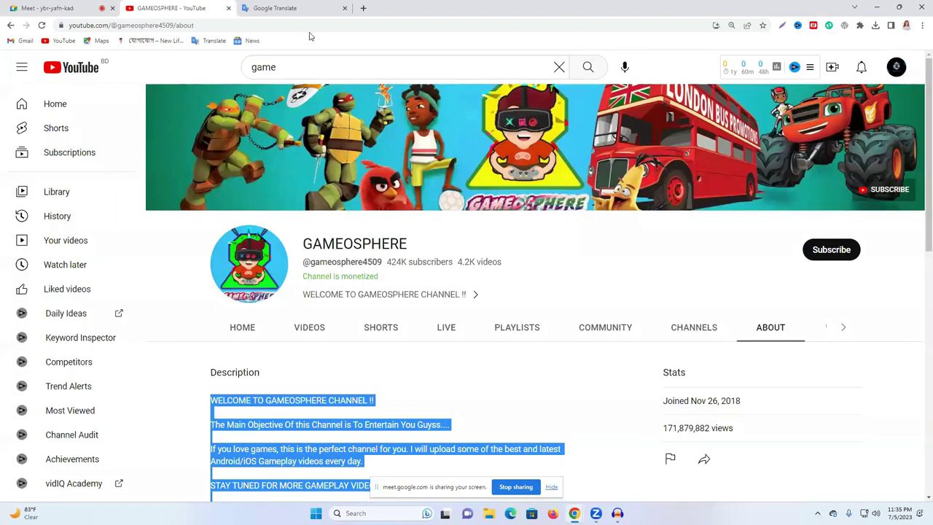
# Go to your own channel page and start a new video upload from Create.
pyautogui.click(895, 67)
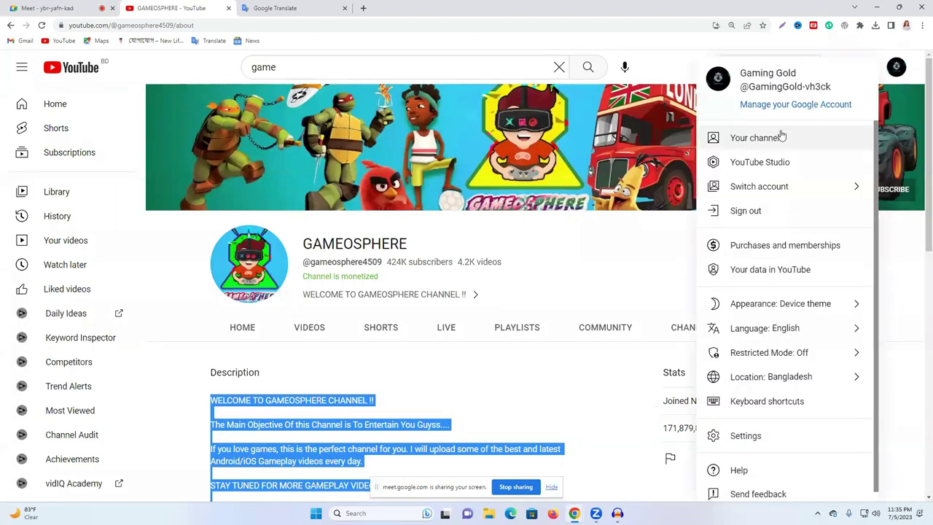
pyautogui.click(781, 137)
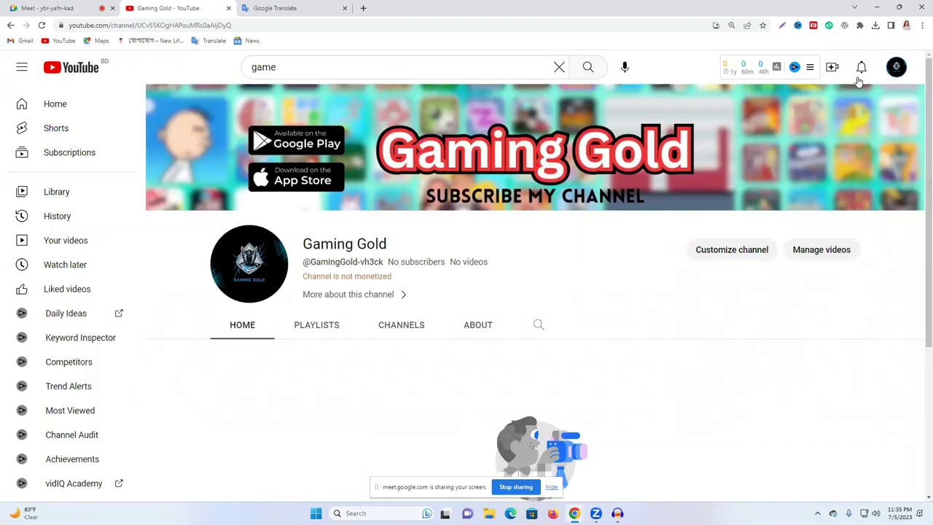
pyautogui.click(835, 73)
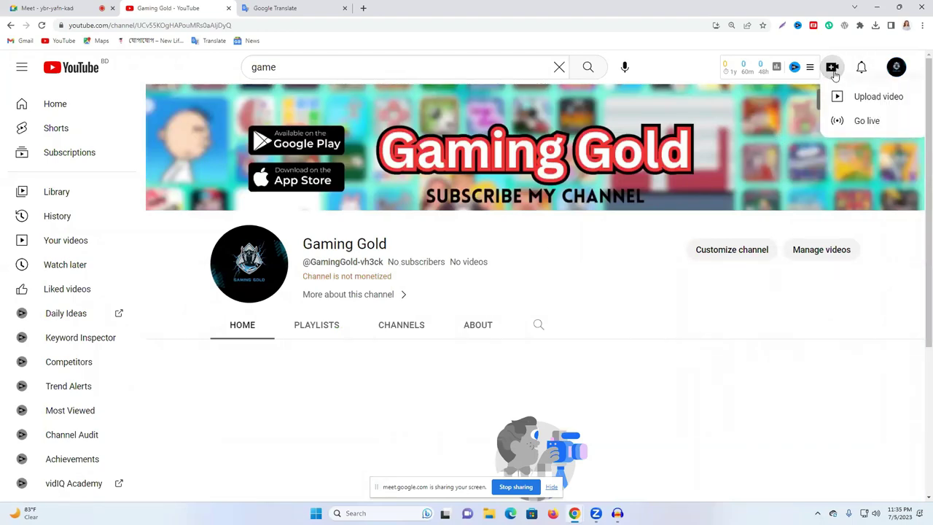
pyautogui.click(872, 101)
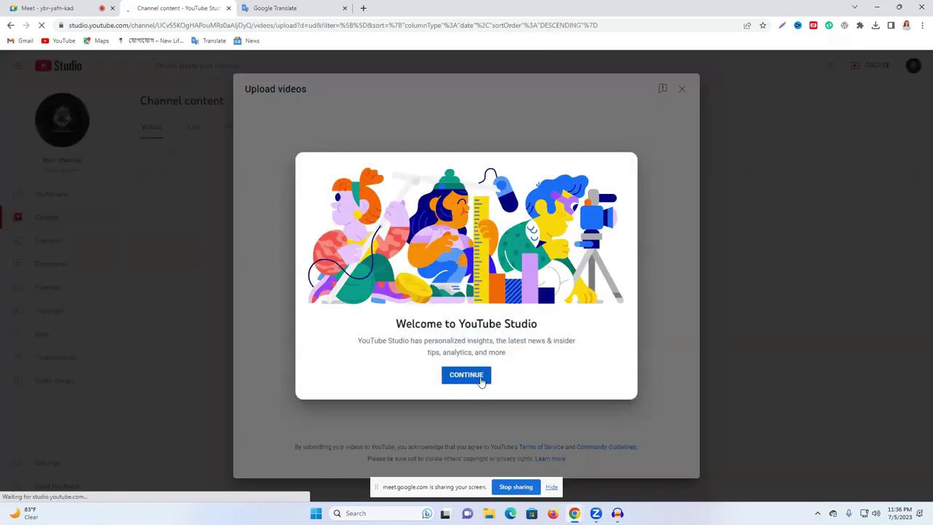
# Upload the Crazy Cars video file in YouTube Studio.
pyautogui.click(466, 378)
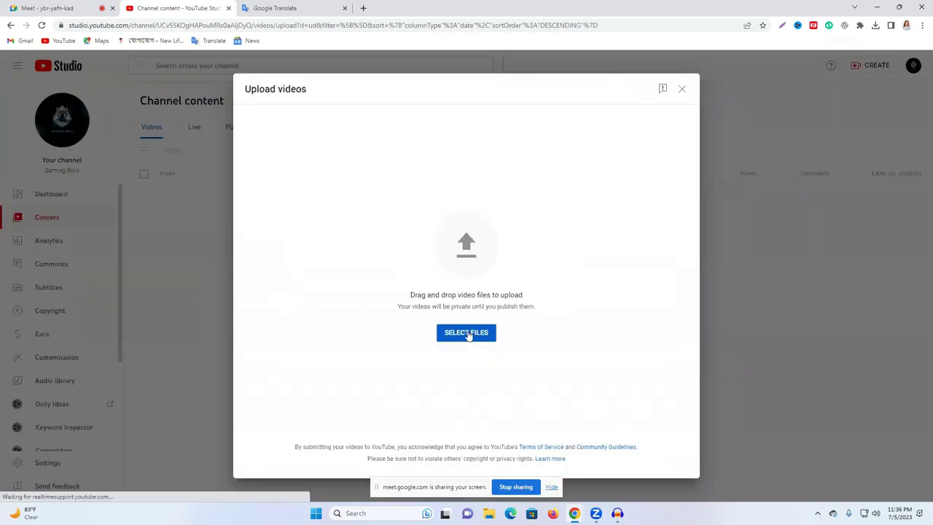
pyautogui.click(467, 333)
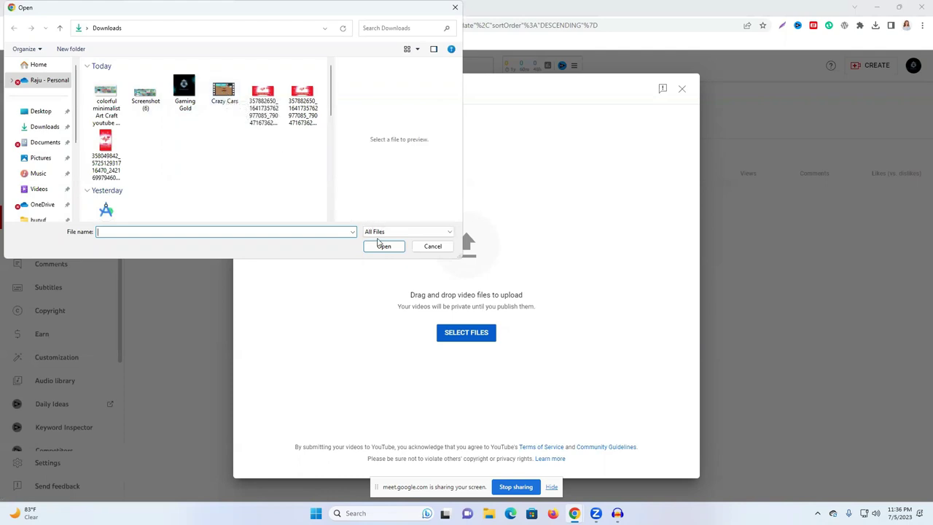
pyautogui.click(223, 110)
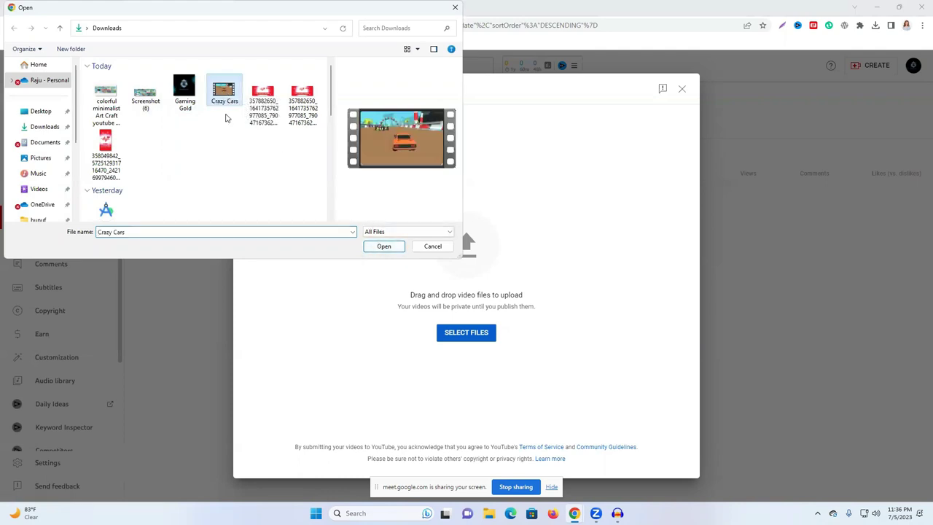
pyautogui.click(384, 247)
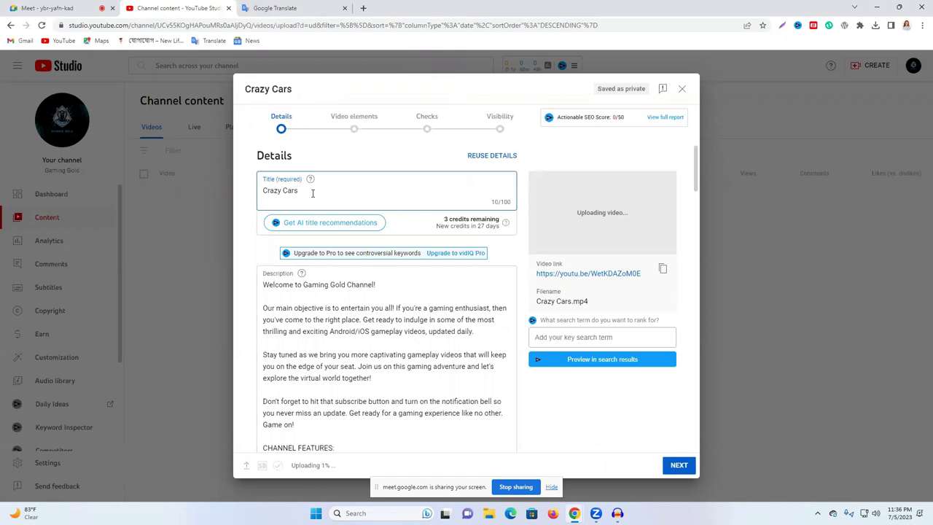
# Copy the Crazy Cars title and load vidiq.com in a new tab.
pyautogui.tripleClick(312, 192)
pyautogui.rightClick(321, 194)
pyautogui.click(366, 235)
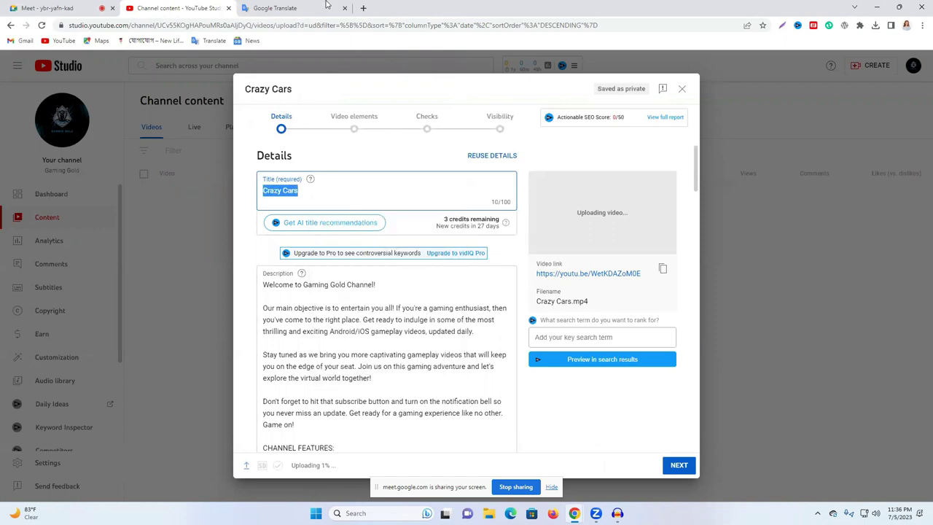
pyautogui.click(363, 8)
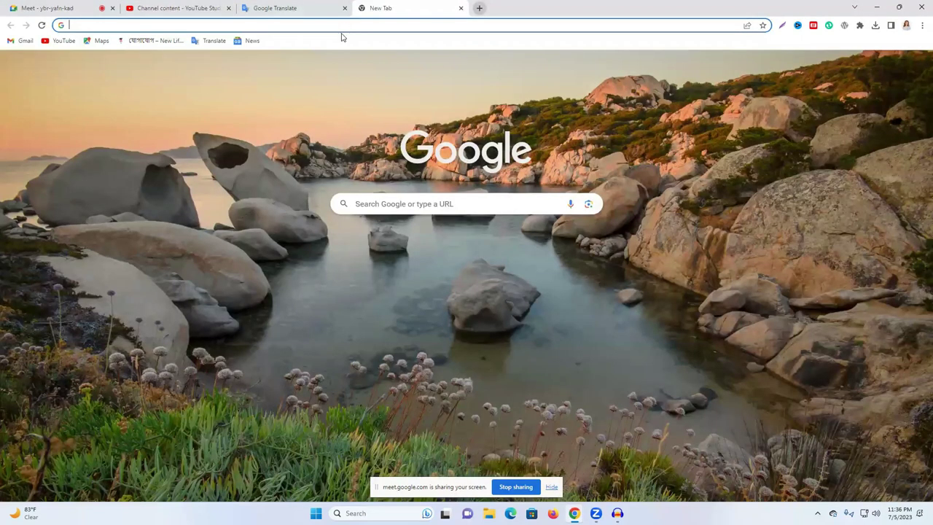
pyautogui.write('v')
pyautogui.press('Return')
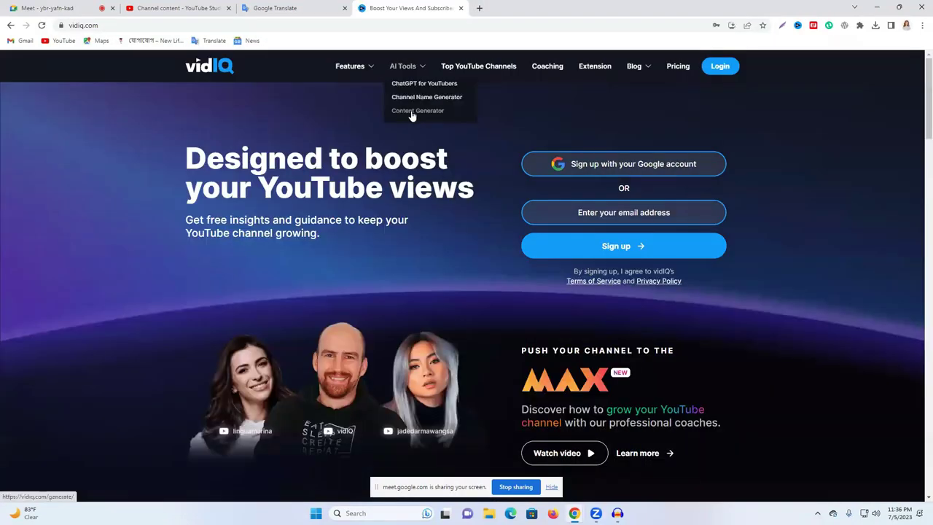
# Submit Crazy Cars to vidIQ's AI Content Generator, dismiss the limit notice, and open free sign-up.
pyautogui.click(411, 111)
pyautogui.write('Crazy Cars')
pyautogui.press('Return')
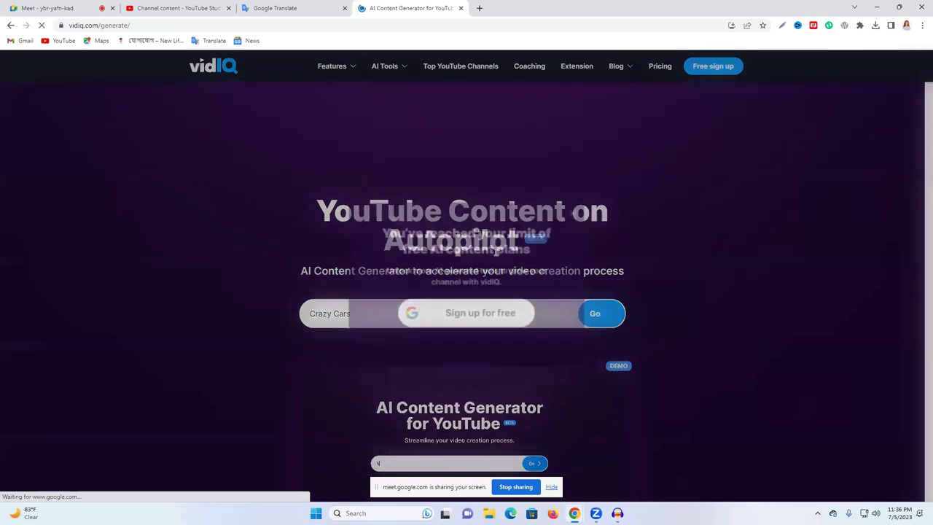
pyautogui.click(576, 213)
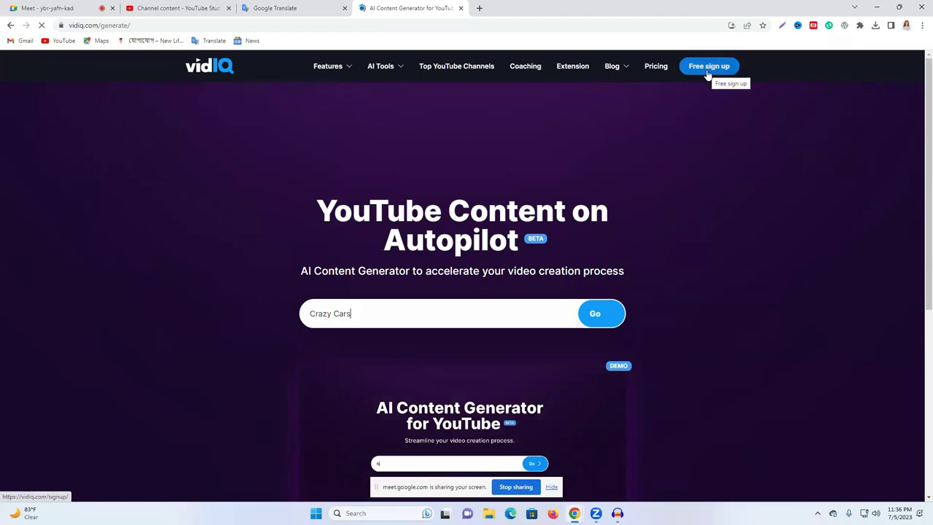
pyautogui.click(707, 73)
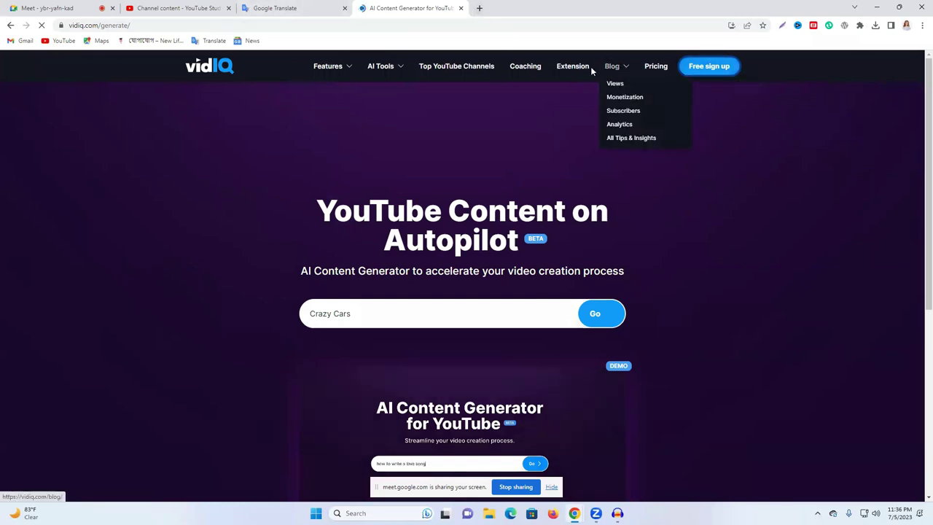
pyautogui.click(689, 66)
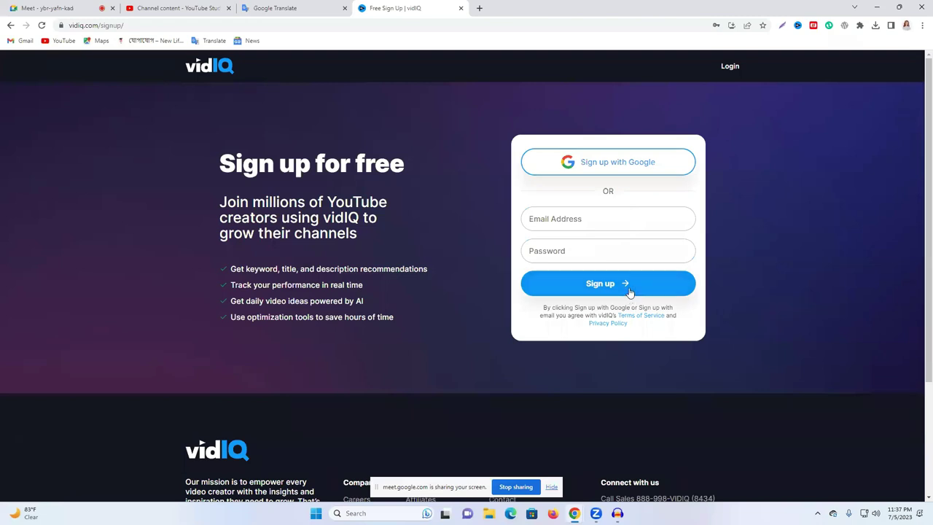
# Sign up for vidIQ using the saved login, with the email edited to a new address.
pyautogui.click(586, 224)
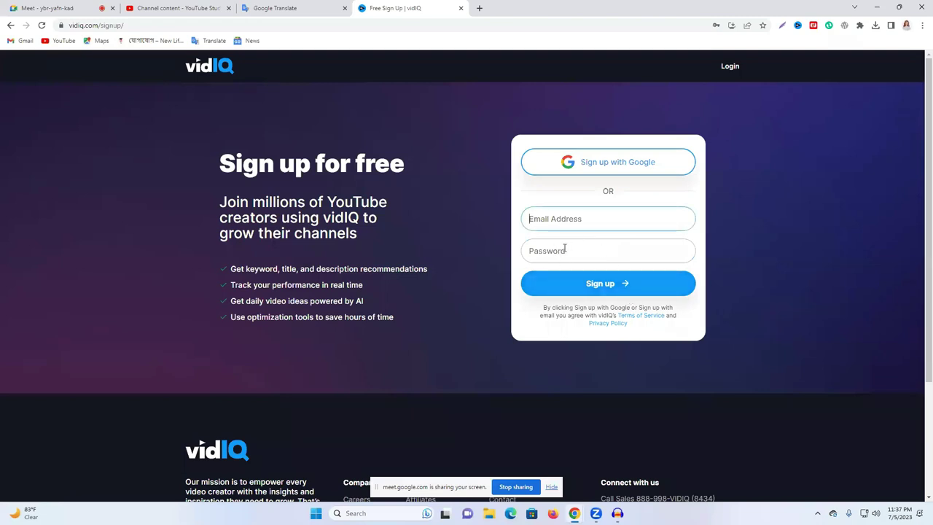
pyautogui.click(564, 248)
pyautogui.click(775, 306)
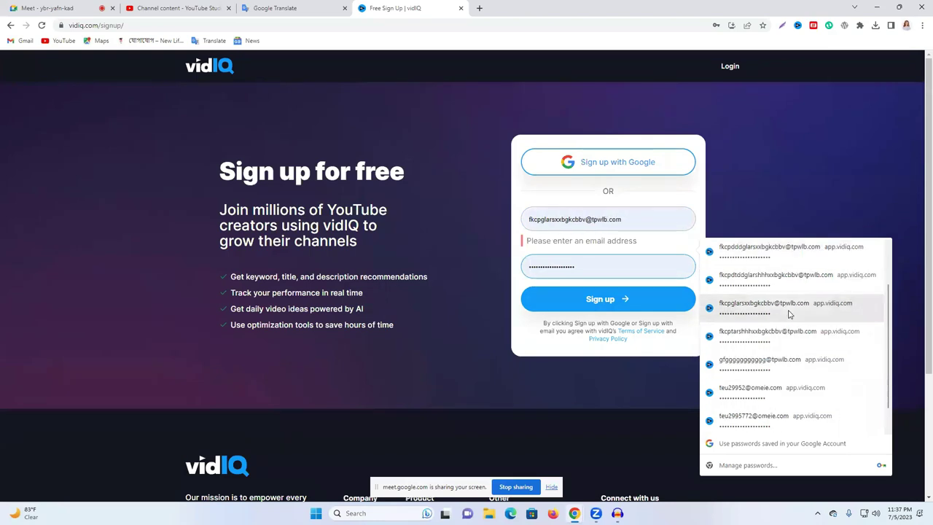
pyautogui.scroll(1, 786, 310)
pyautogui.click(782, 275)
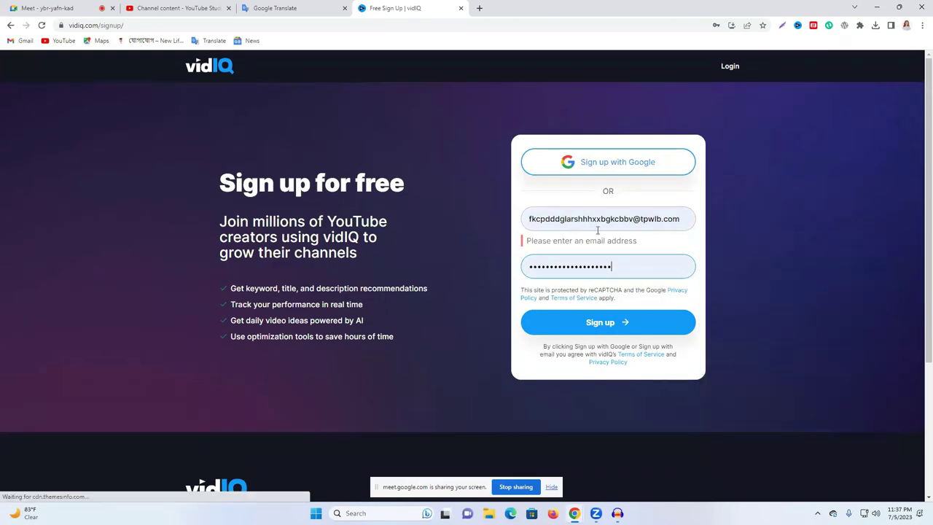
pyautogui.click(581, 218)
pyautogui.write('tttt')
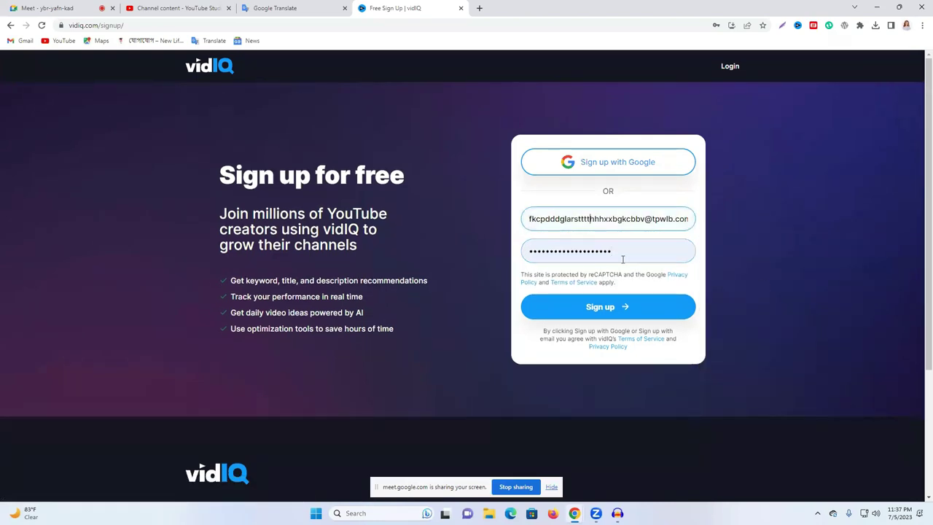
pyautogui.click(623, 305)
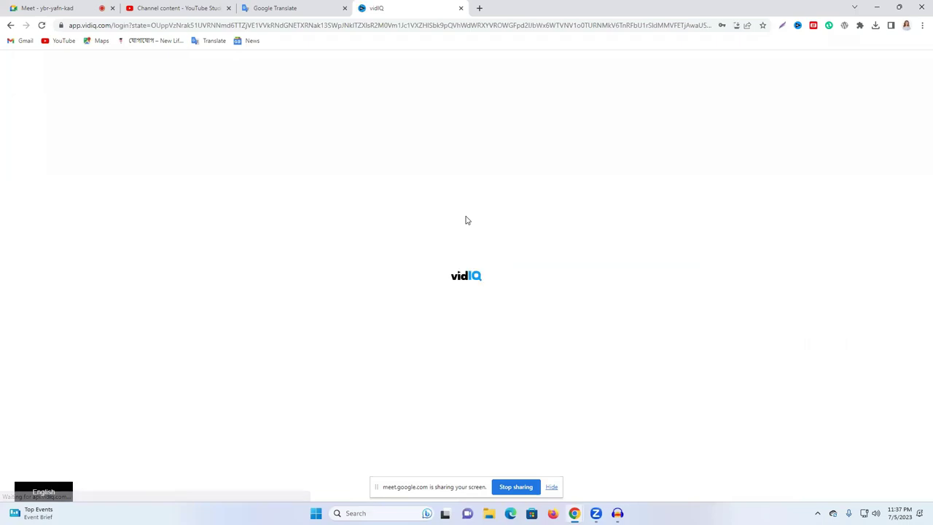
# Link the brand YouTube channel to vidIQ via Google sign-in and allow access.
pyautogui.click(536, 368)
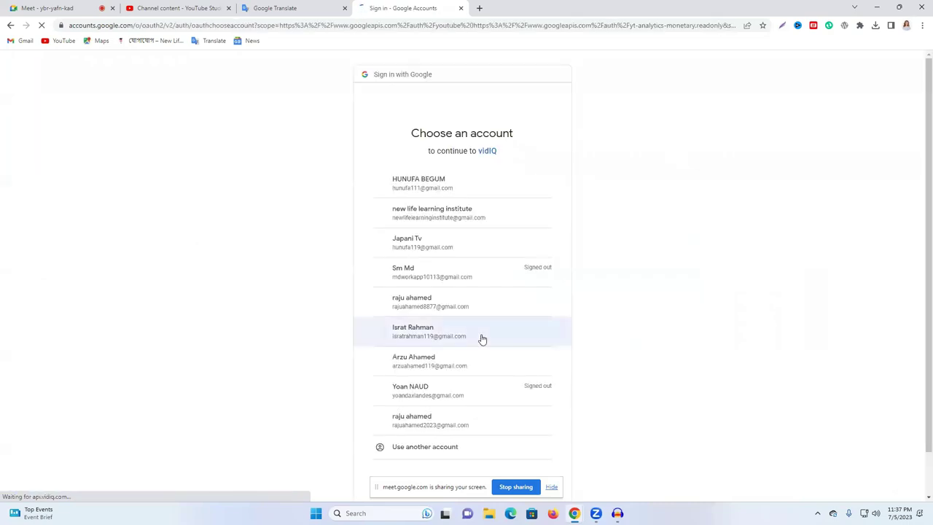
pyautogui.click(440, 374)
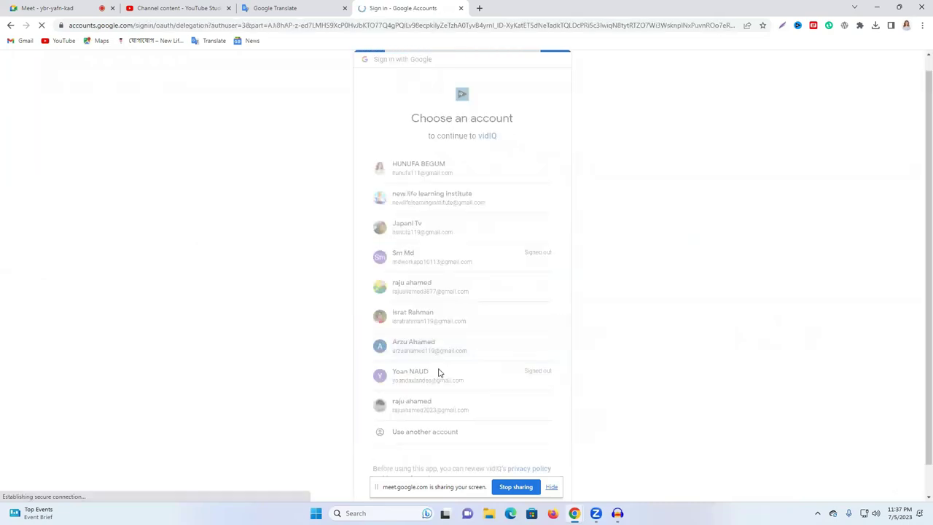
pyautogui.click(439, 364)
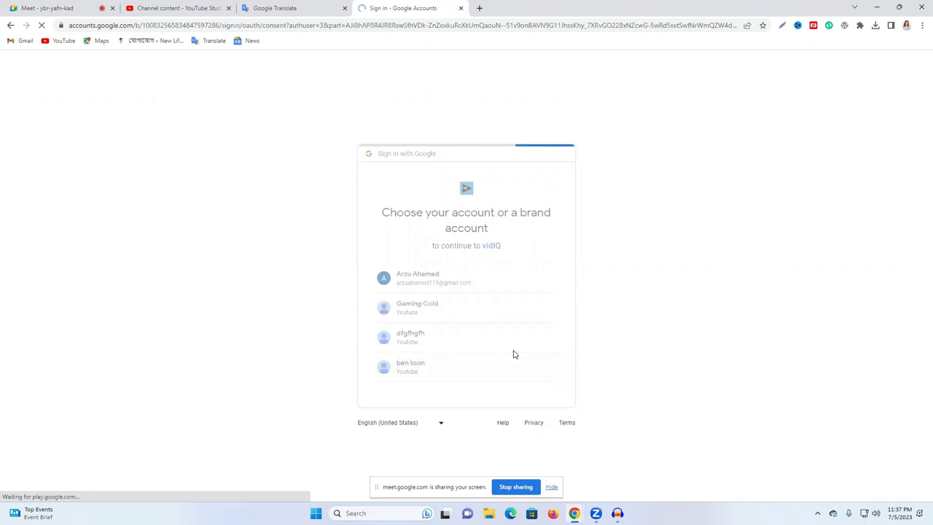
pyautogui.click(514, 410)
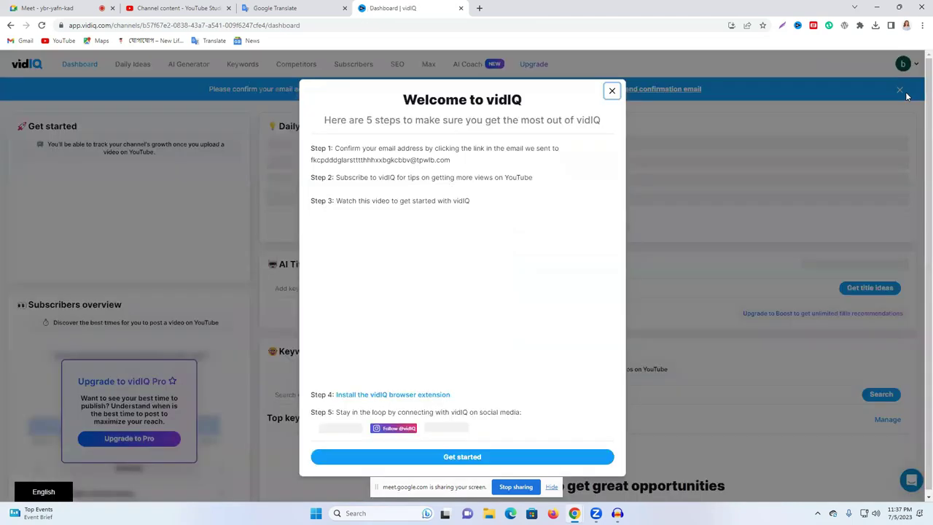
# Dismiss the welcome guide, the add-keywords prompt and the email confirmation notice.
pyautogui.click(612, 93)
pyautogui.click(612, 93)
pyautogui.click(899, 90)
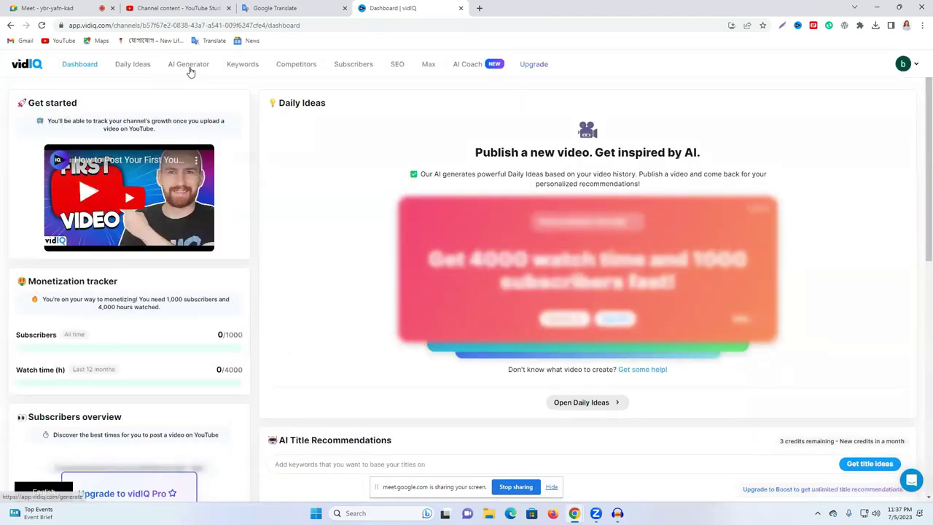
# Enter Crazy Cars as the topic in the AI Content Generator and generate ideas.
pyautogui.click(191, 66)
pyautogui.write('Crazy Cars')
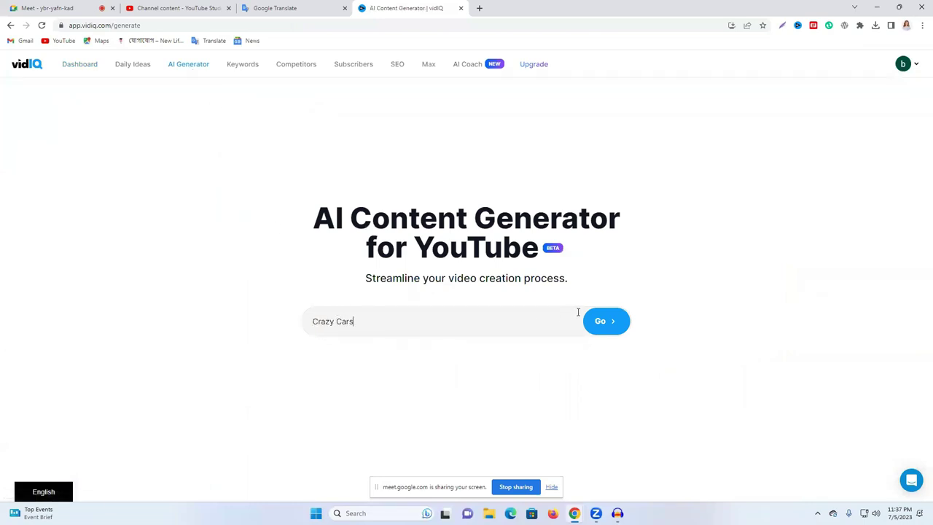
pyautogui.click(609, 330)
pyautogui.click(466, 324)
# Reload the generator, retype Crazy Cars, generate again, and open the account menu.
pyautogui.click(41, 25)
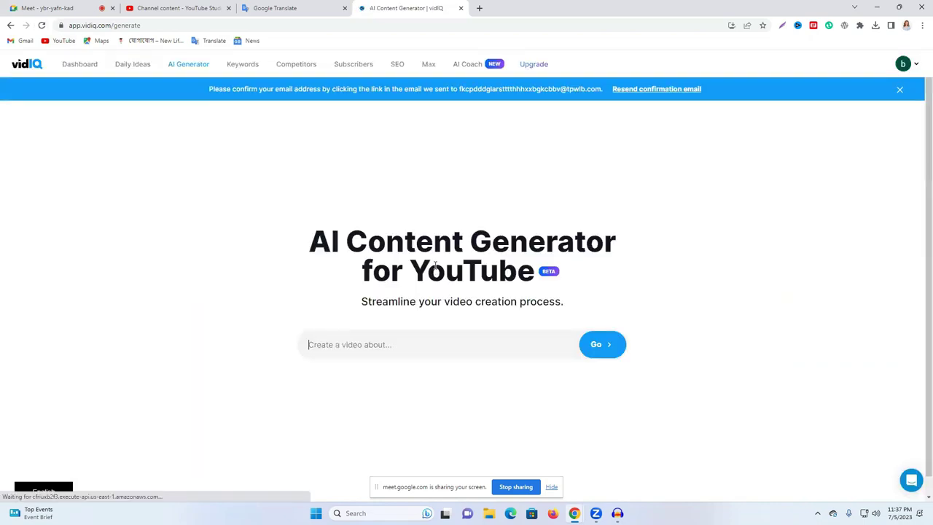
pyautogui.click(440, 348)
pyautogui.write('Crazy Cars')
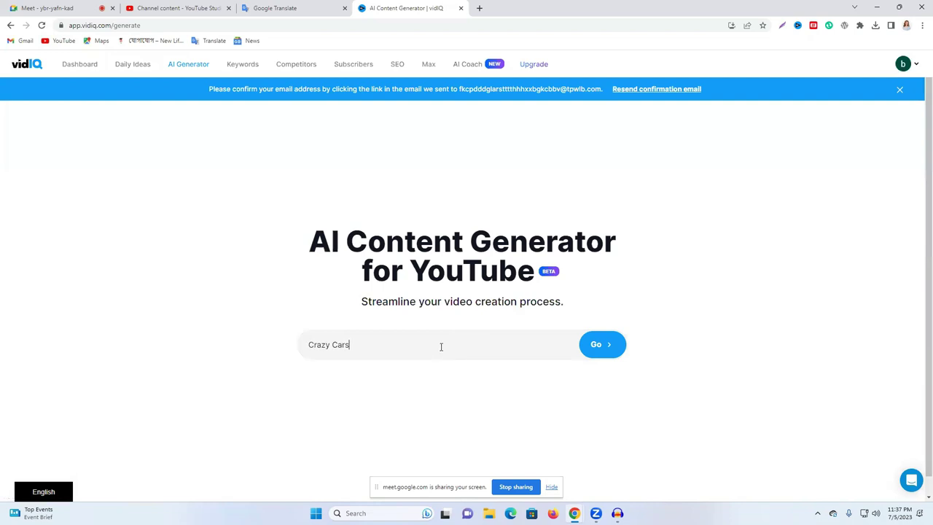
pyautogui.click(606, 351)
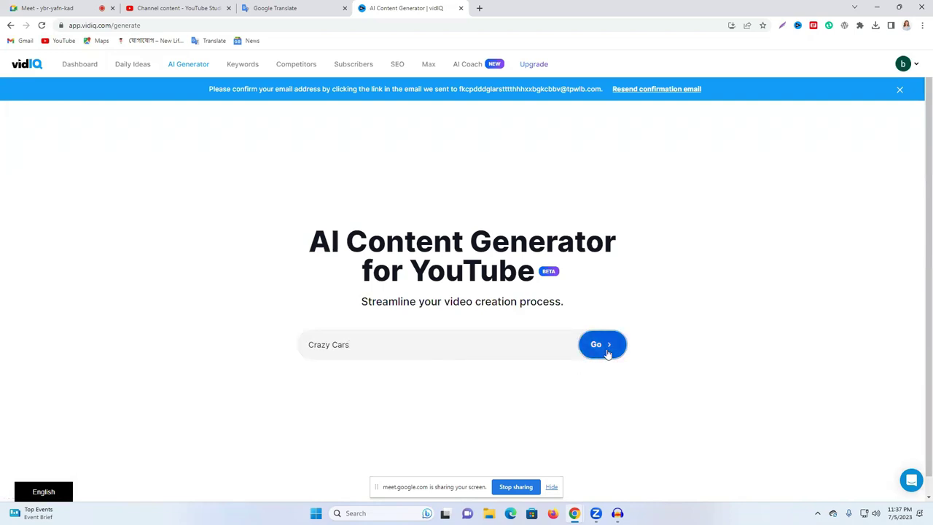
pyautogui.doubleClick(494, 344)
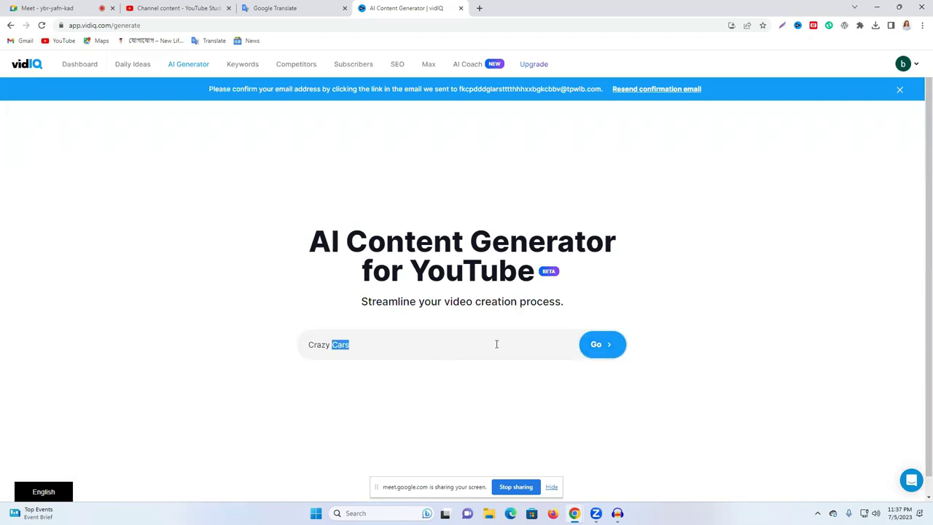
pyautogui.click(909, 65)
# Log out and create a new vidIQ account with an edited email, saving the password.
pyautogui.click(802, 378)
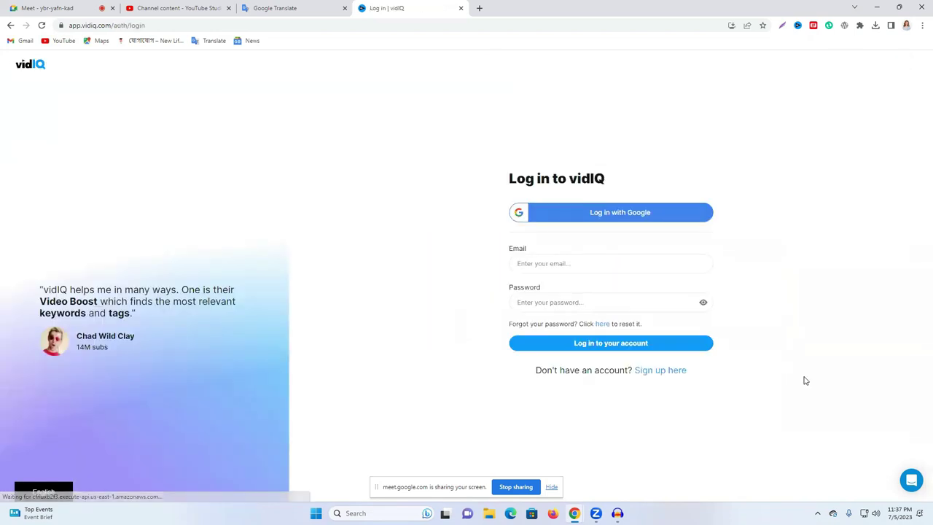
pyautogui.click(661, 371)
pyautogui.doubleClick(565, 288)
pyautogui.click(553, 248)
pyautogui.write('uuuuuu')
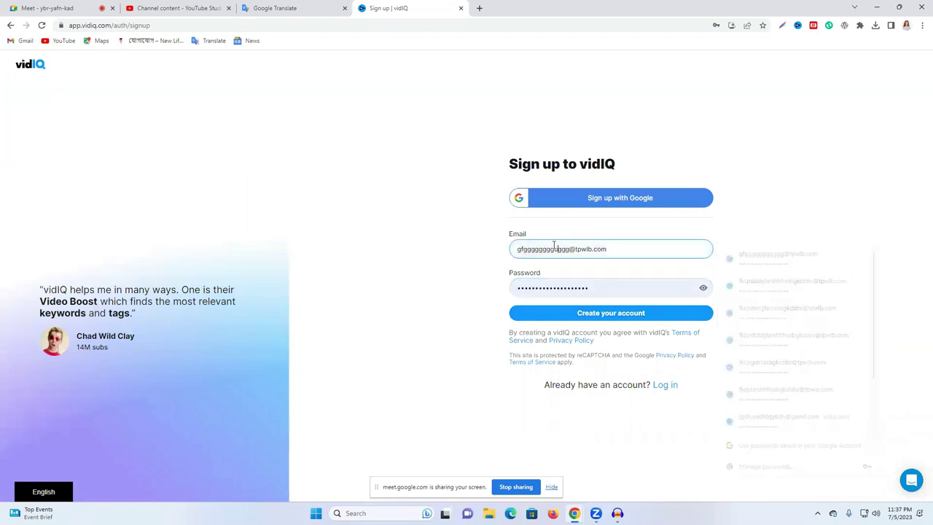
pyautogui.write('uuuuu')
pyautogui.click(582, 314)
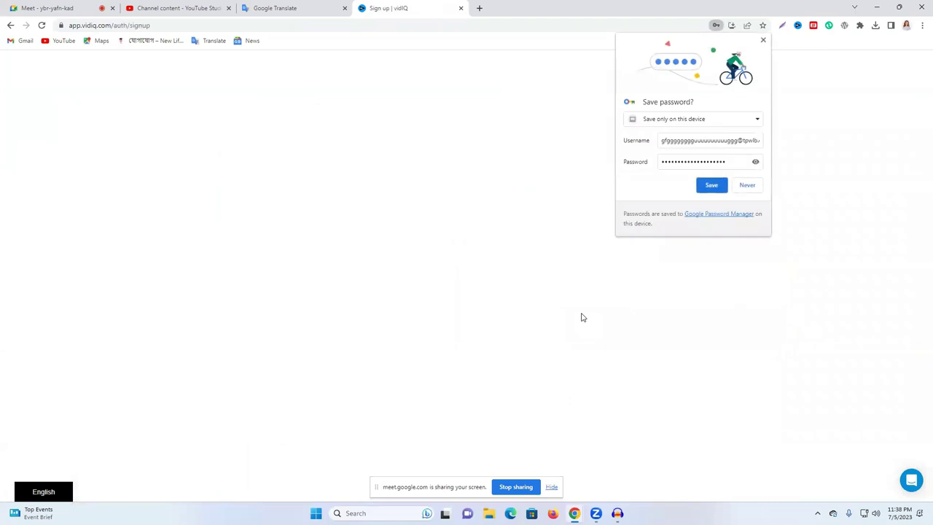
pyautogui.click(711, 185)
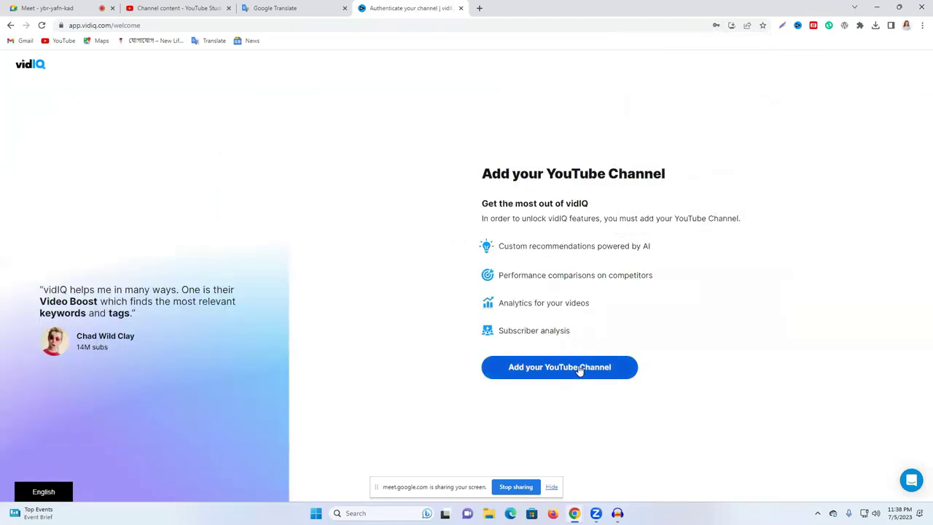
# Link the Gaming Gold YouTube channel to the new vidIQ account and allow access.
pyautogui.click(579, 369)
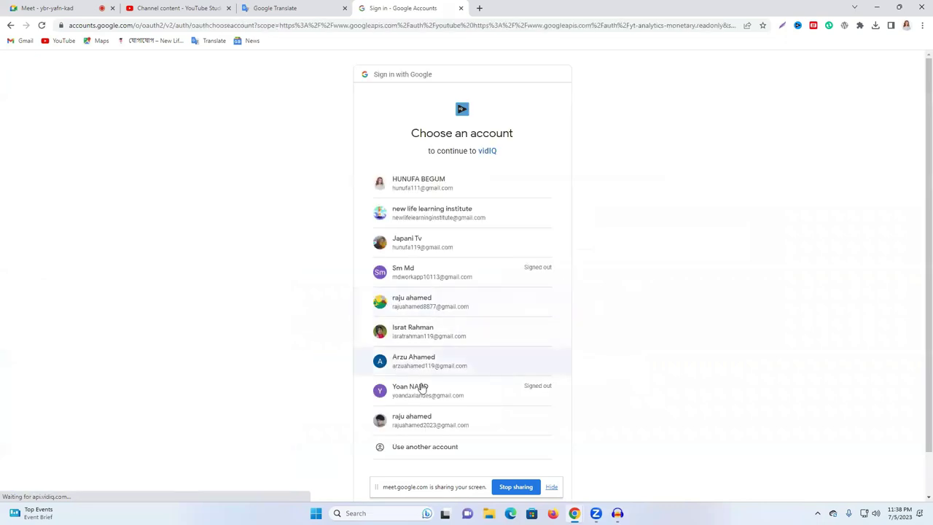
pyautogui.click(451, 360)
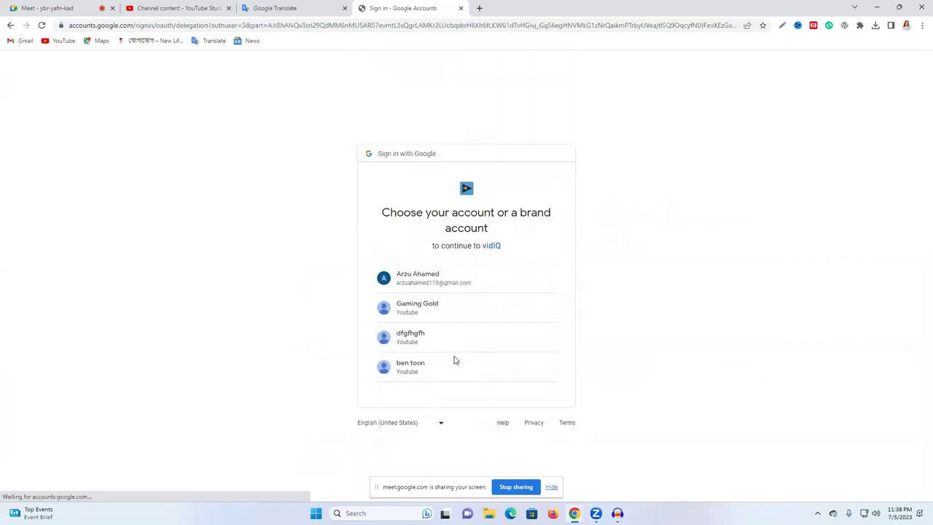
pyautogui.click(458, 309)
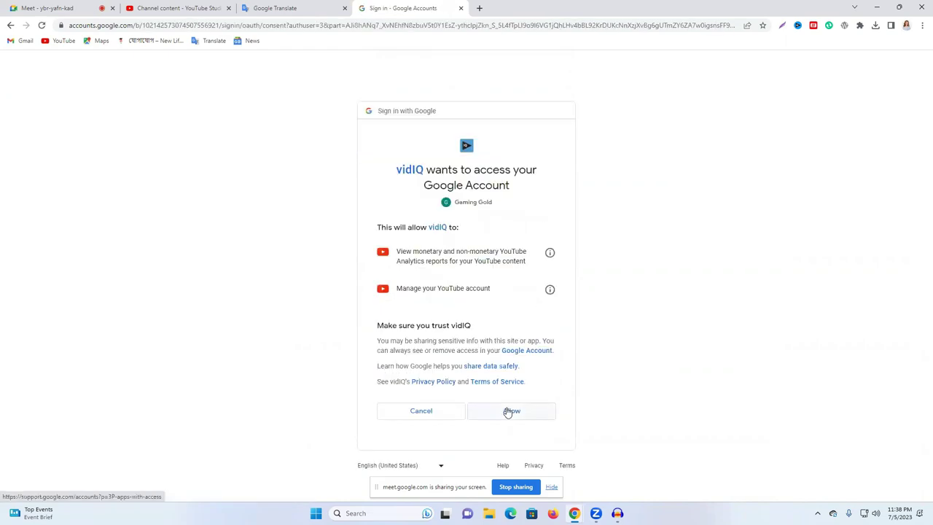
pyautogui.click(511, 411)
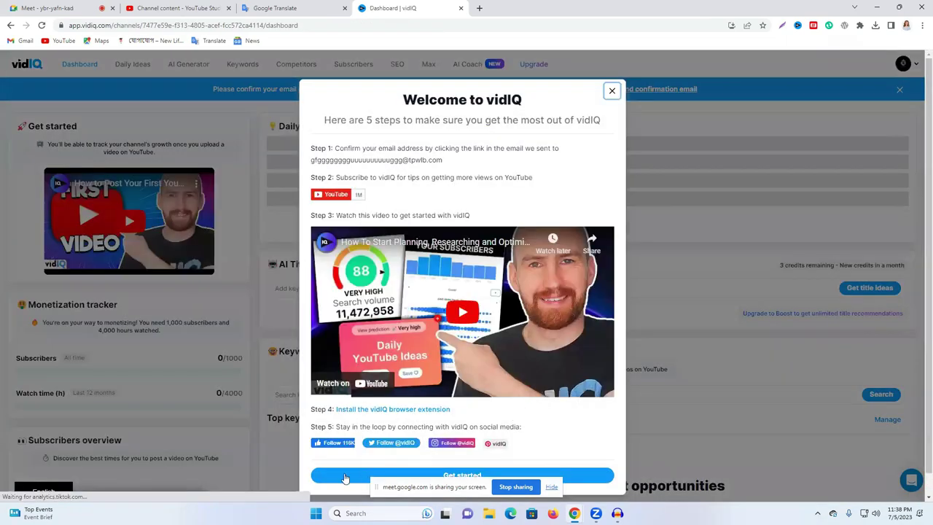
# Dismiss the welcome and keywords prompts and enter Crazy Cars in the AI Content Generator.
pyautogui.click(345, 476)
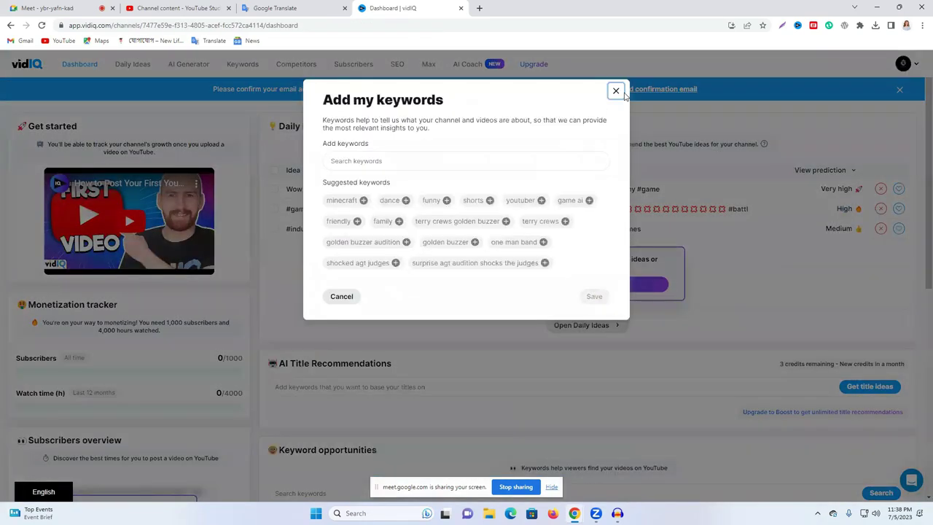
pyautogui.click(620, 91)
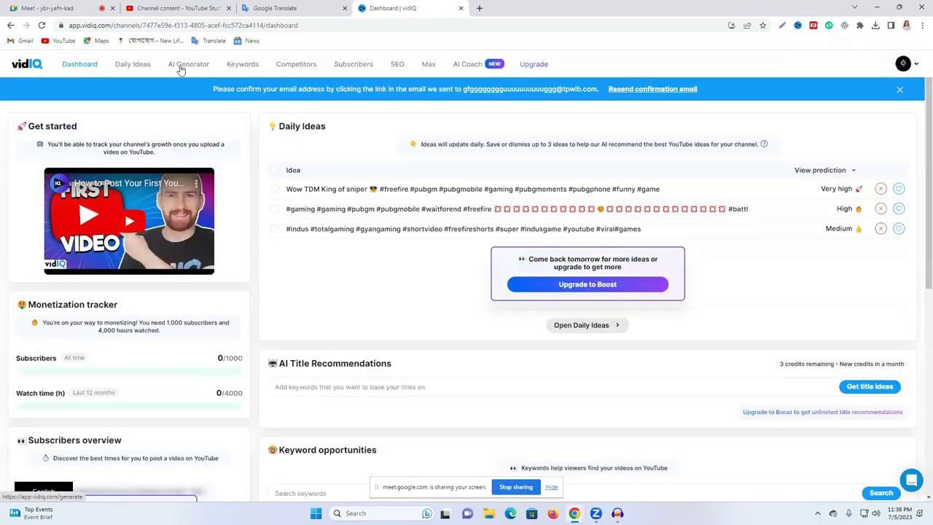
pyautogui.click(188, 64)
pyautogui.write('Crazy Cars')
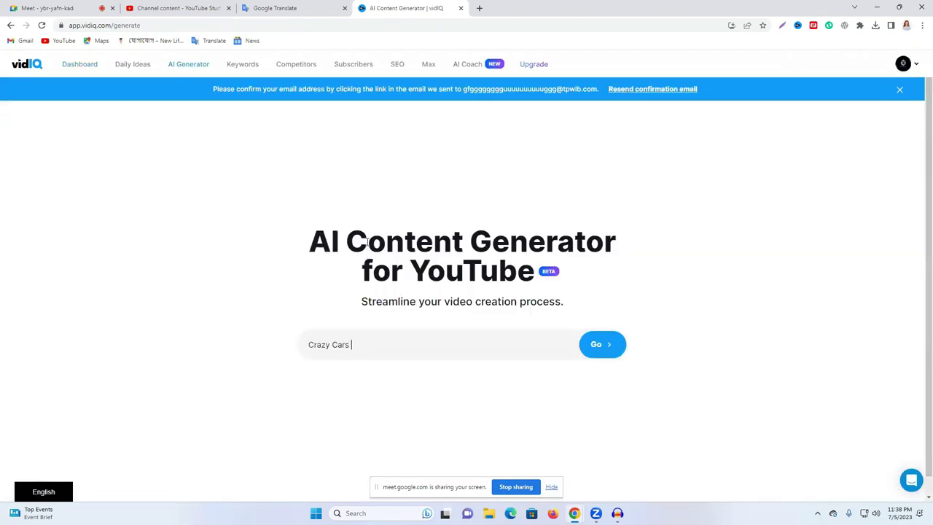
# Submit the Crazy Cars topic repeatedly to try generating ideas.
pyautogui.click(588, 352)
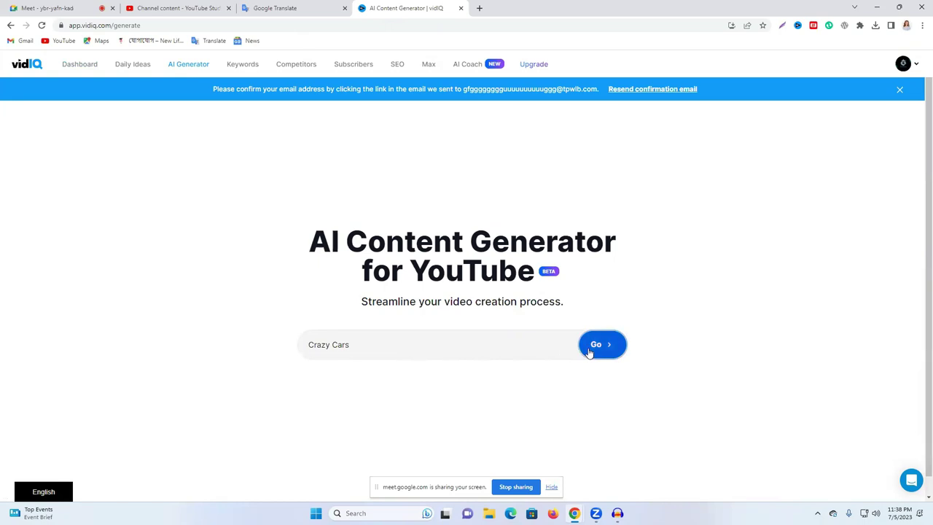
pyautogui.click(361, 345)
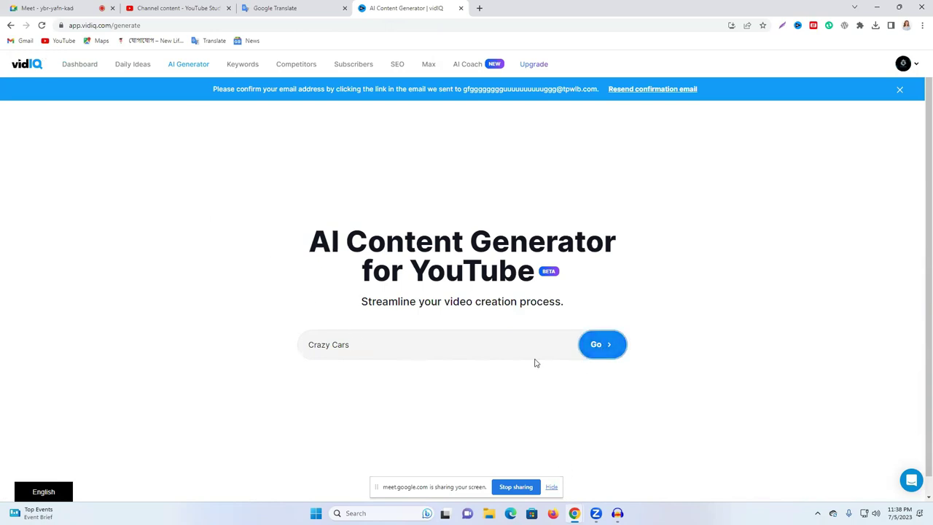
pyautogui.click(596, 345)
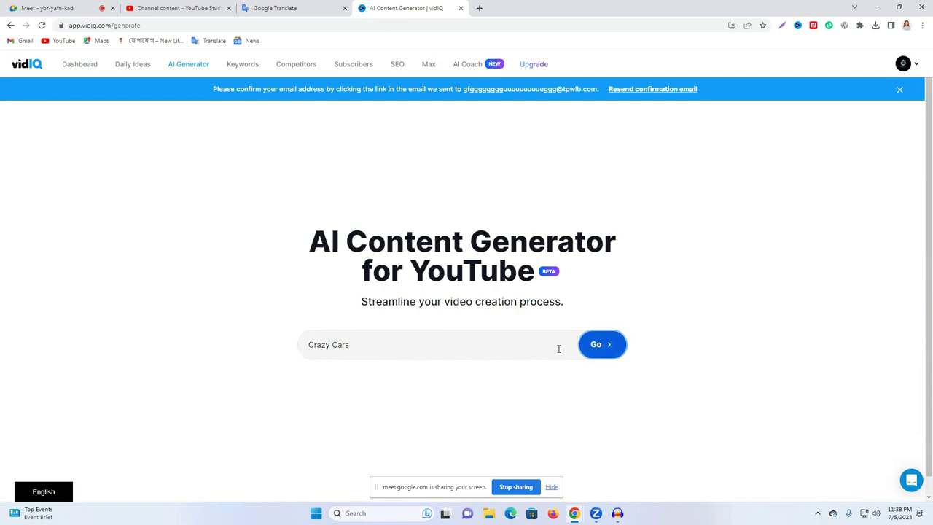
pyautogui.click(556, 348)
pyautogui.click(601, 353)
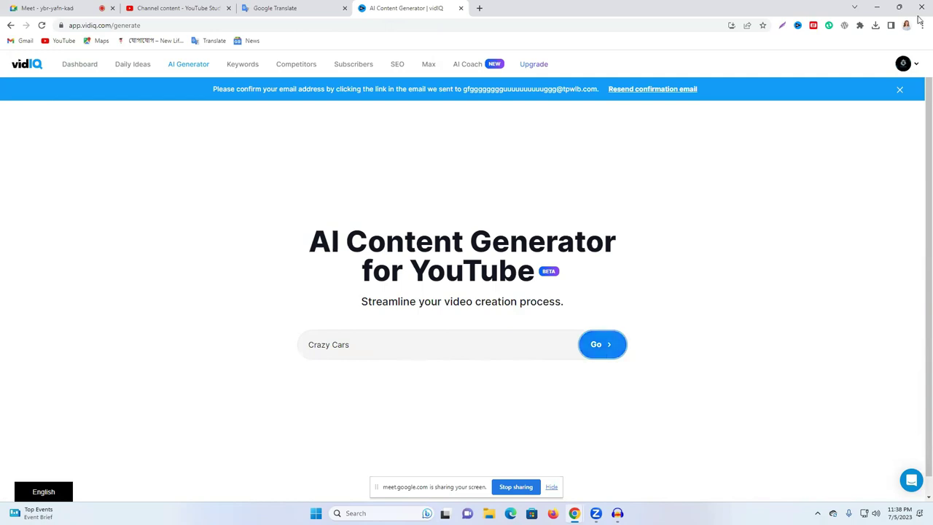
# Minimize and restore Chrome, then switch to the Google Meet tab with Ctrl+1.
pyautogui.click(875, 9)
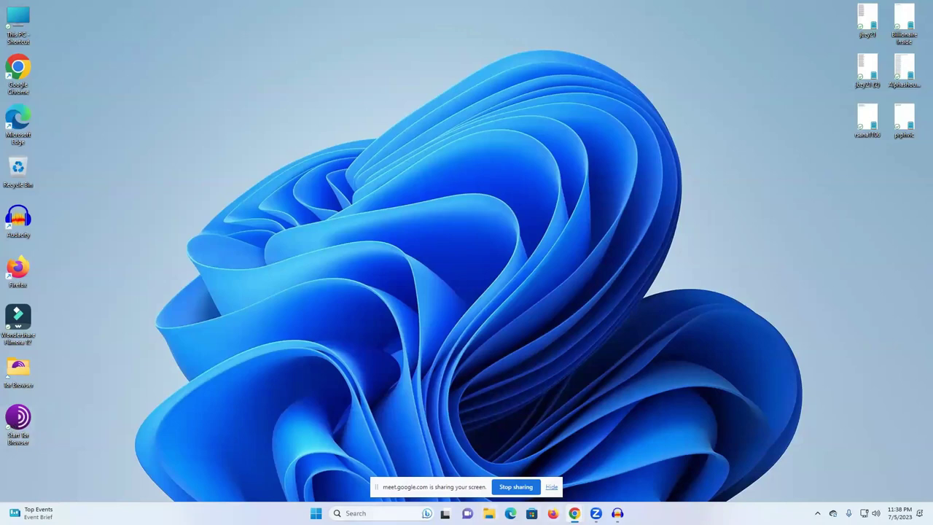
pyautogui.click(574, 513)
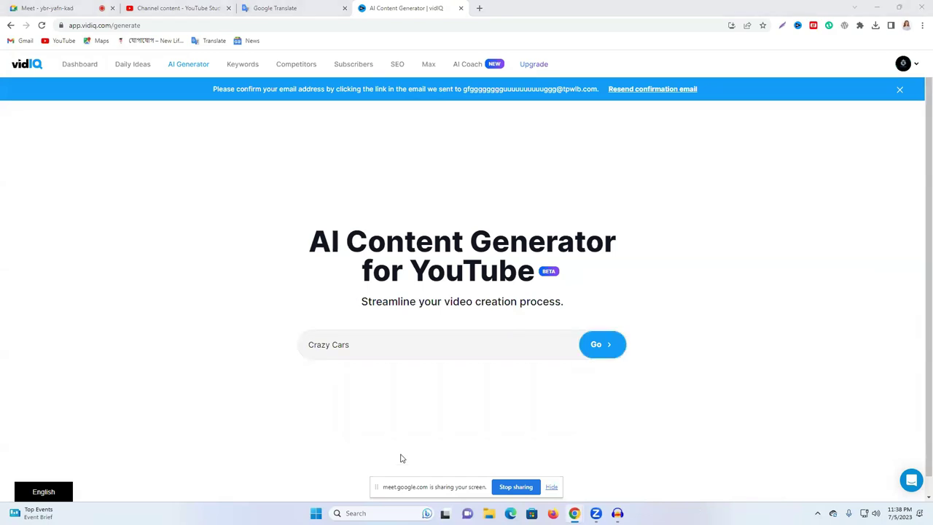
pyautogui.hotkey('ctrl', '1')
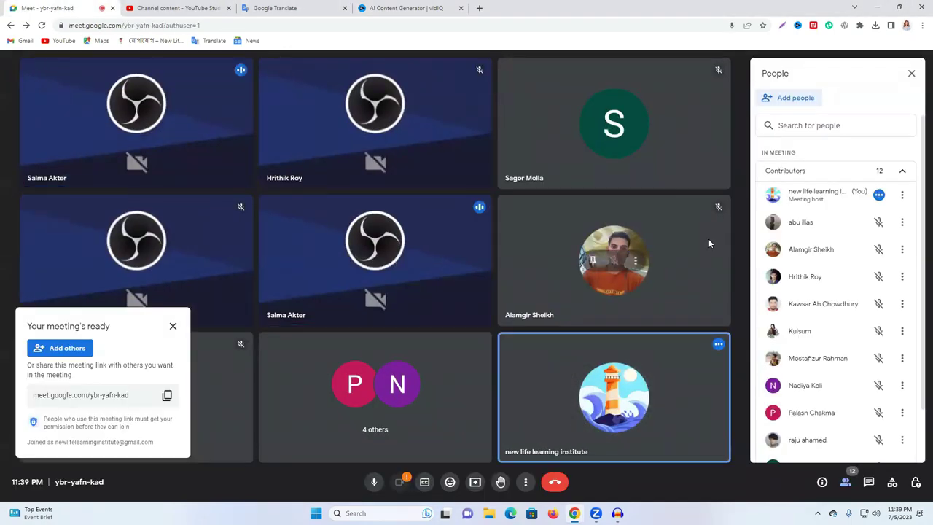
# Close the meeting-ready notice, put Meet in full screen, and hide the People panel.
pyautogui.click(172, 326)
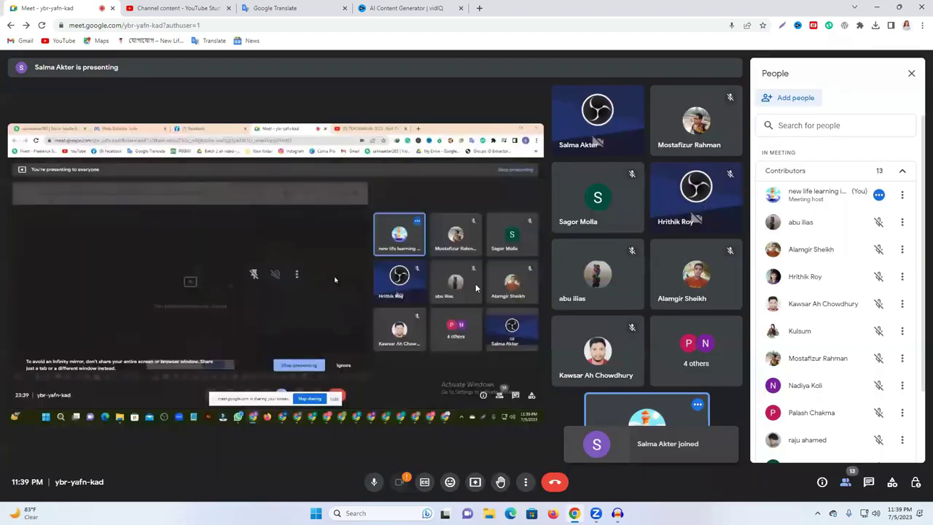
pyautogui.press('F11')
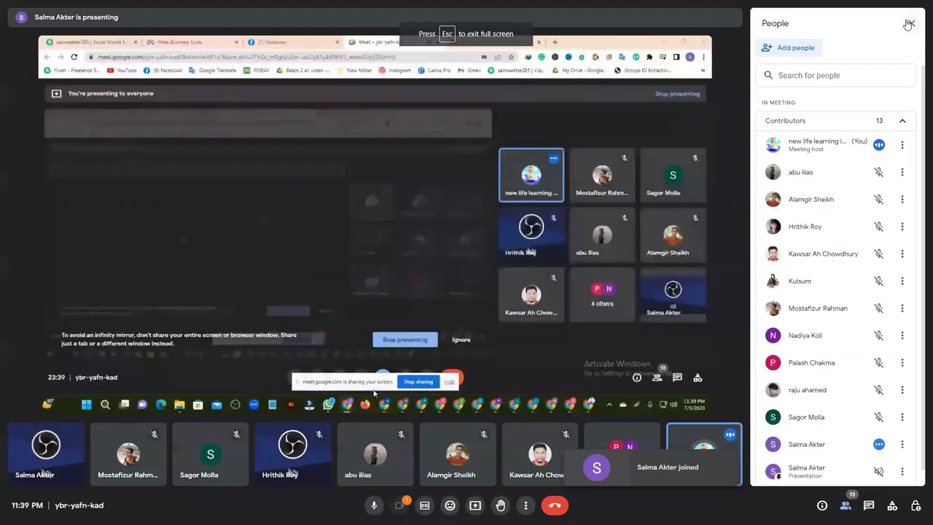
pyautogui.click(907, 23)
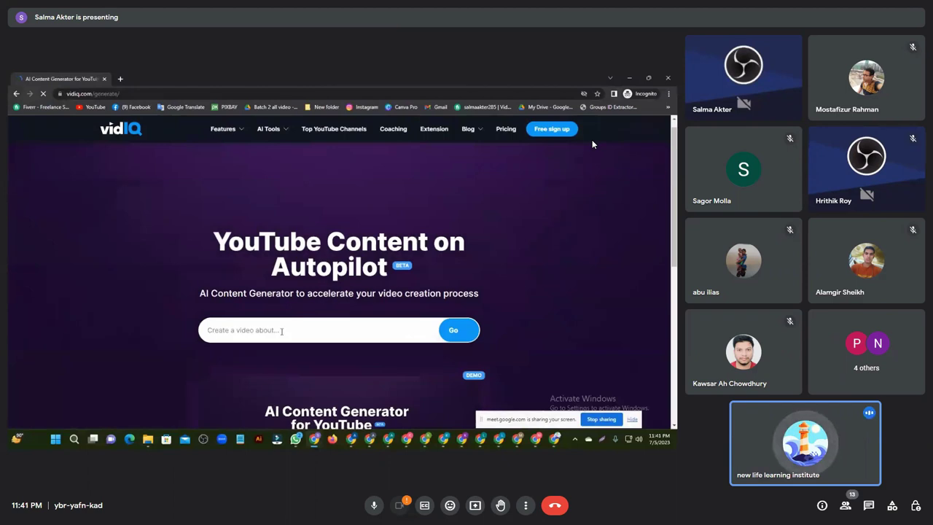
# Leave full screen, check the YouTube Studio and vidIQ tabs, and add a new blank tab.
pyautogui.click(464, 34)
pyautogui.click(191, 8)
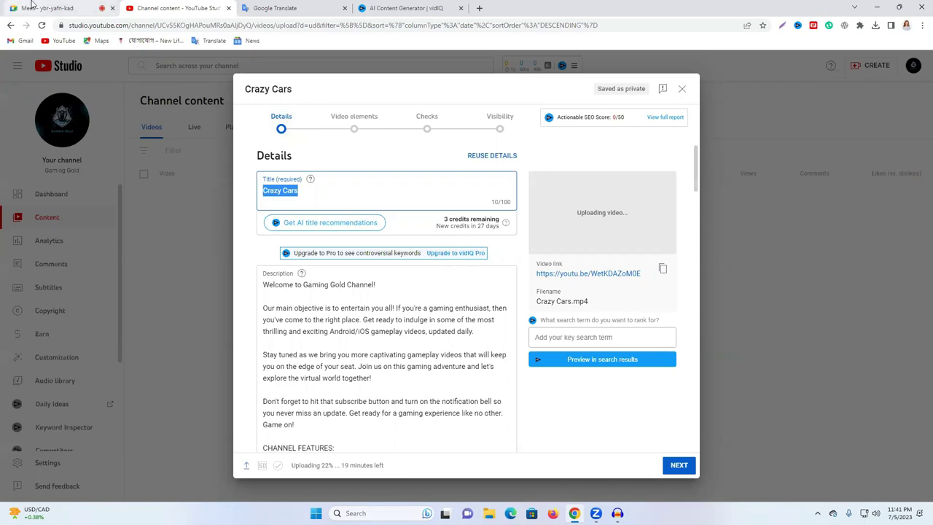
pyautogui.click(31, 5)
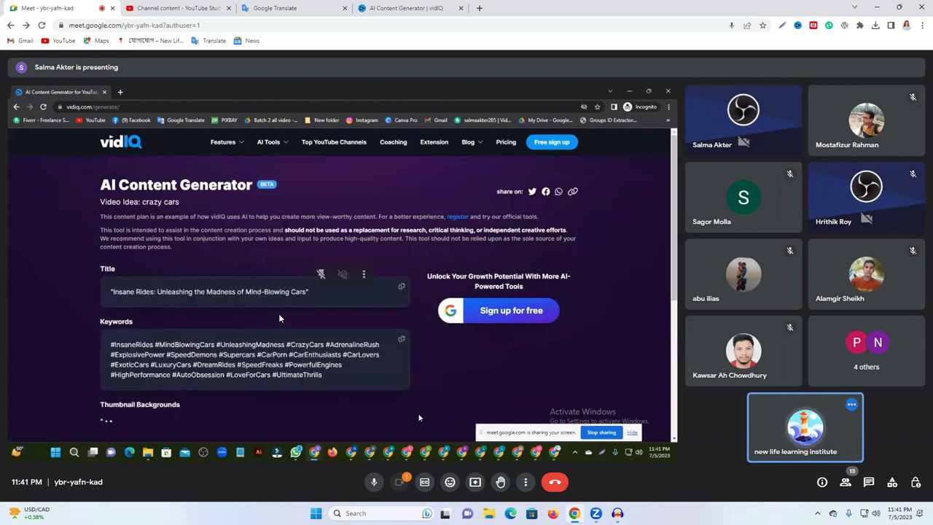
pyautogui.click(410, 8)
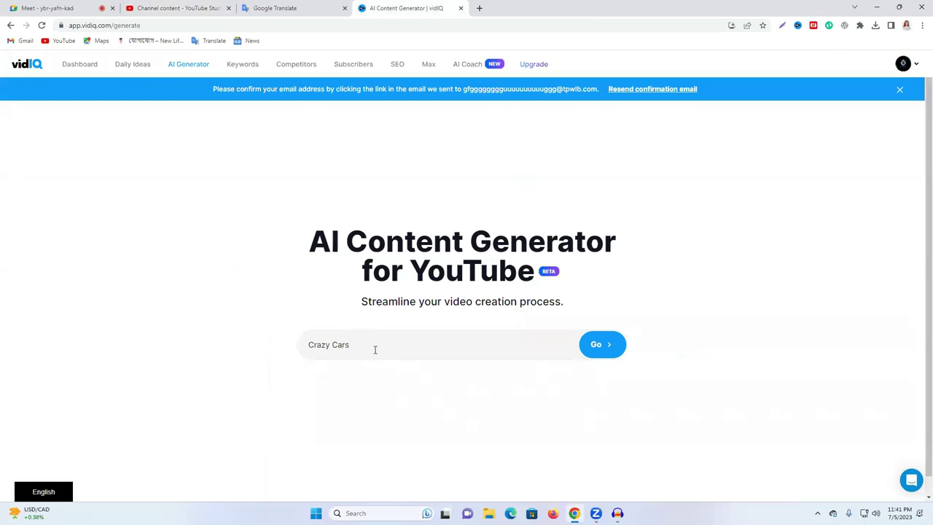
pyautogui.scroll(-1, 375, 349)
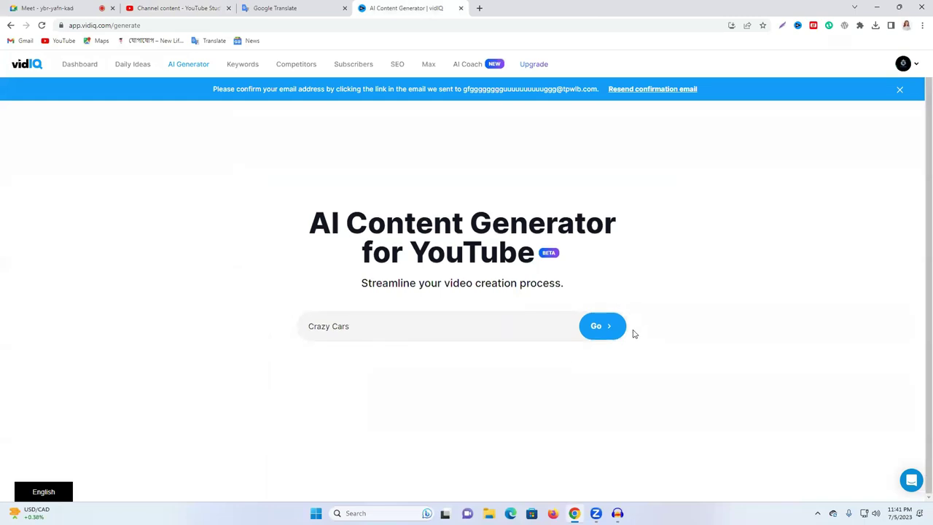
pyautogui.click(167, 7)
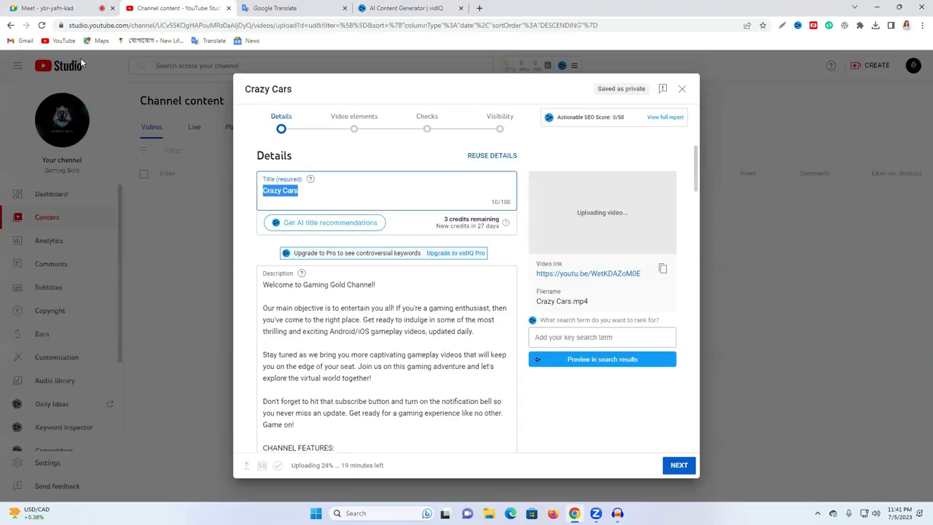
pyautogui.click(48, 8)
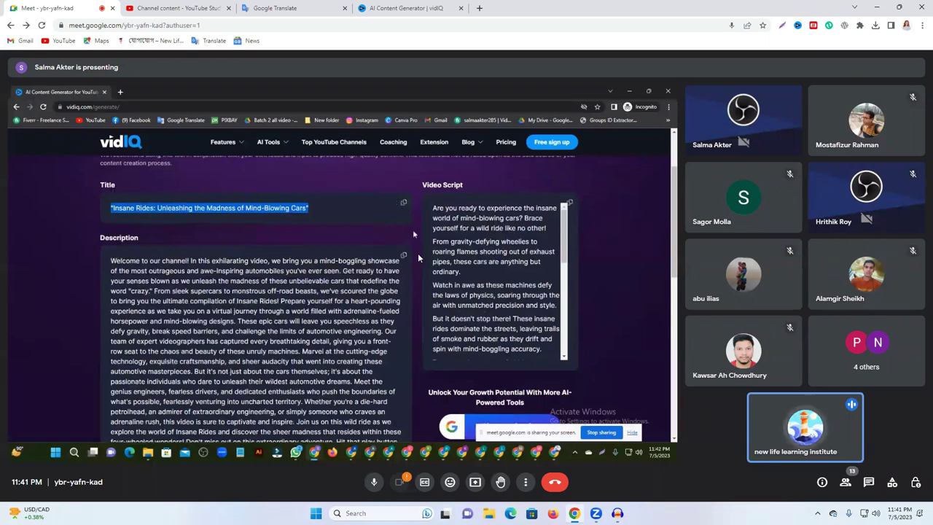
pyautogui.click(479, 8)
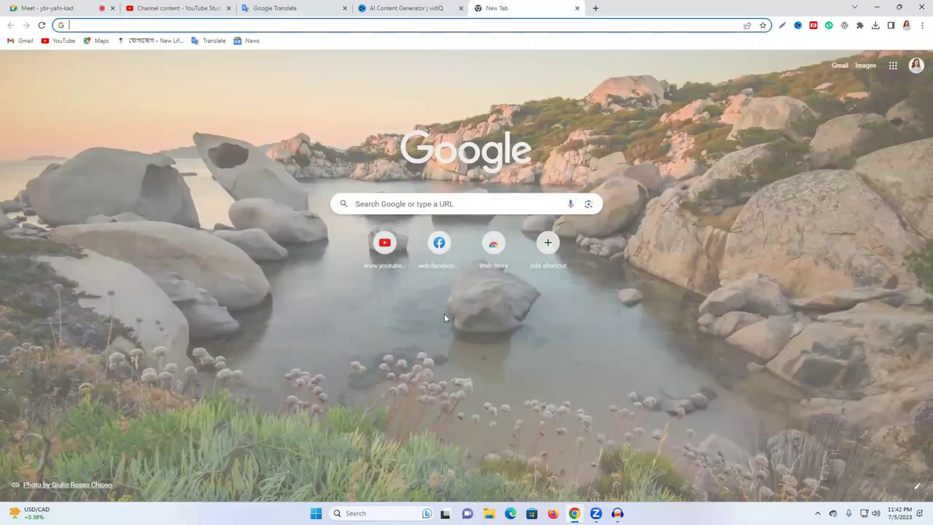
pyautogui.click(75, 7)
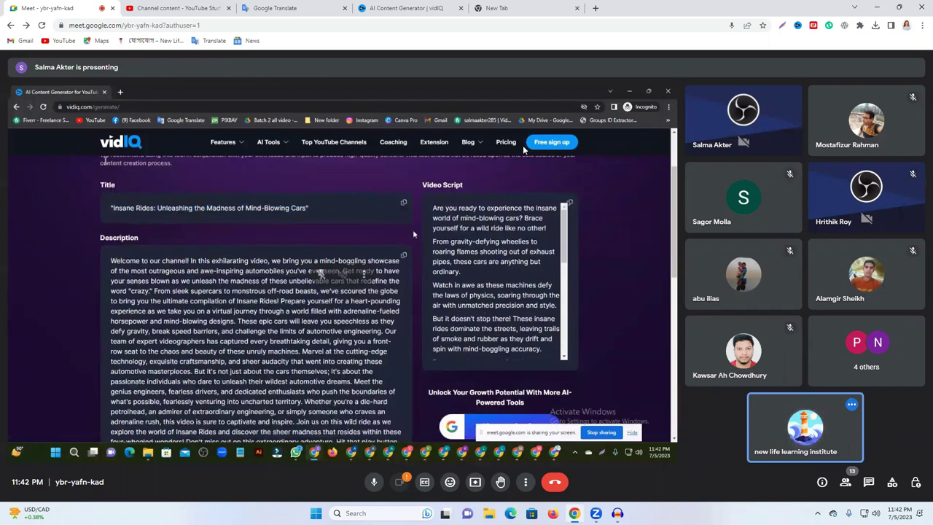
# Present the entire screen to the Meet call, then go to the new blank tab.
pyautogui.click(474, 482)
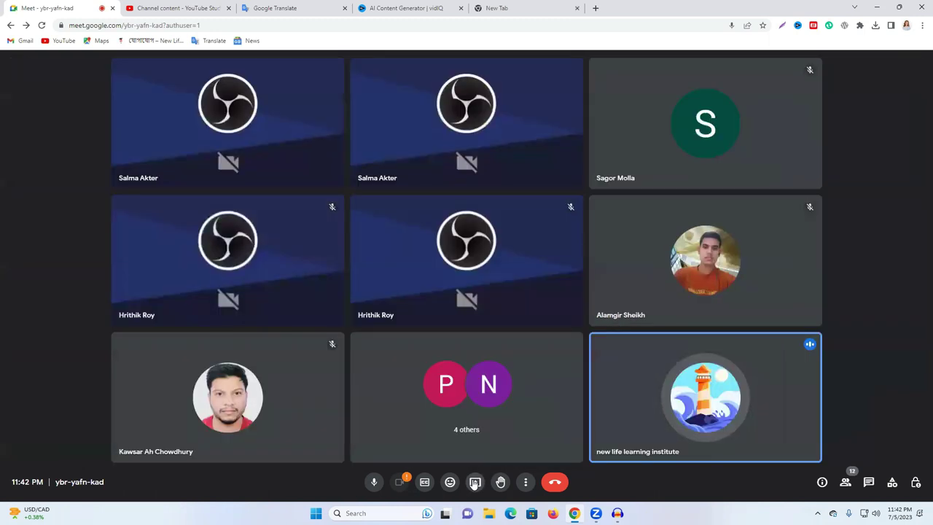
pyautogui.click(474, 481)
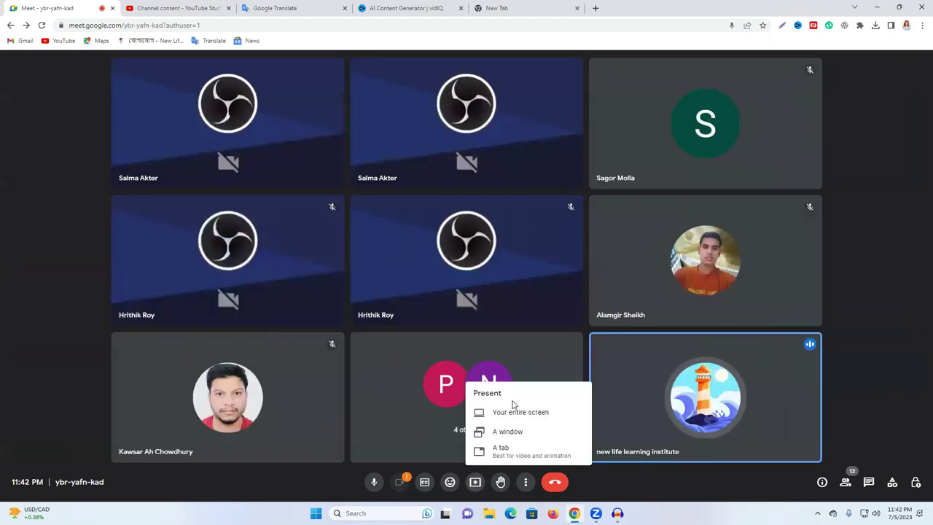
pyautogui.click(511, 412)
pyautogui.click(413, 137)
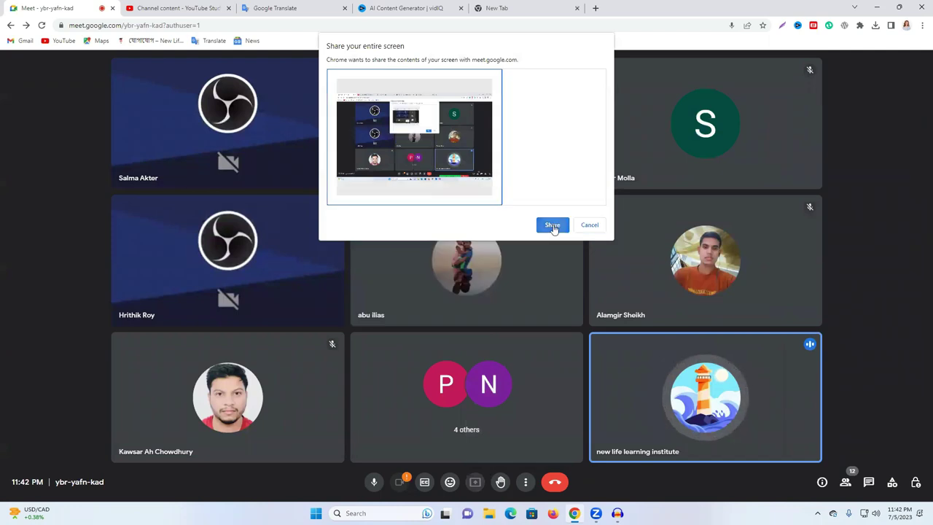
pyautogui.click(553, 226)
pyautogui.click(496, 7)
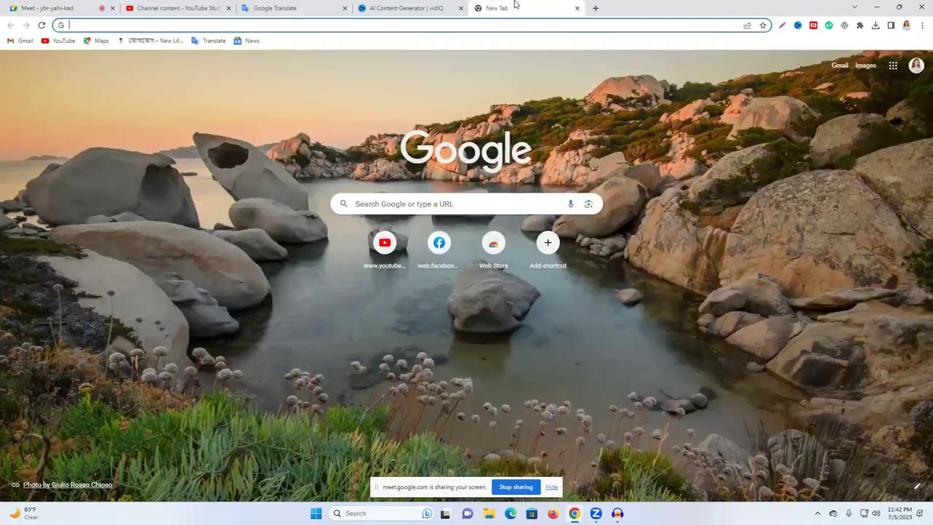
# Open Facebook in the new tab and open the learning institute's Messenger chat.
pyautogui.click(445, 249)
pyautogui.click(276, 7)
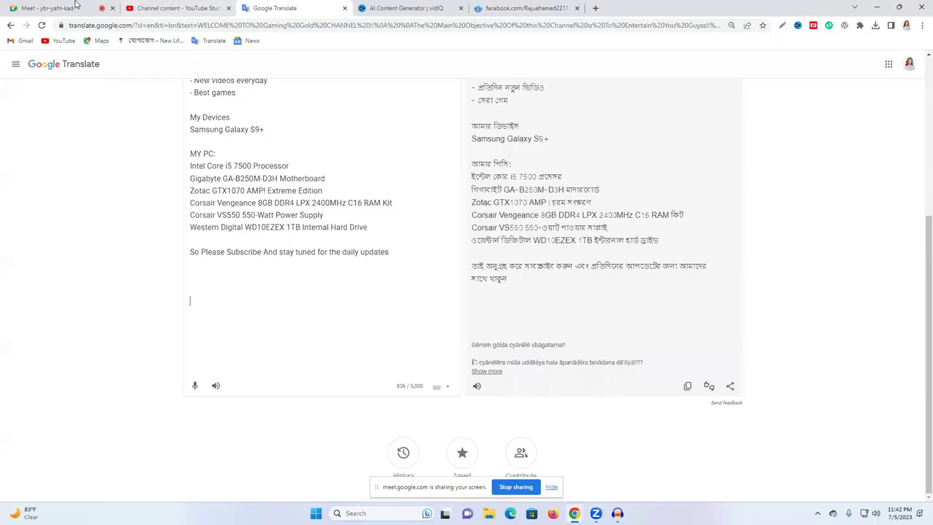
pyautogui.scroll(5, 437, 156)
pyautogui.click(502, 7)
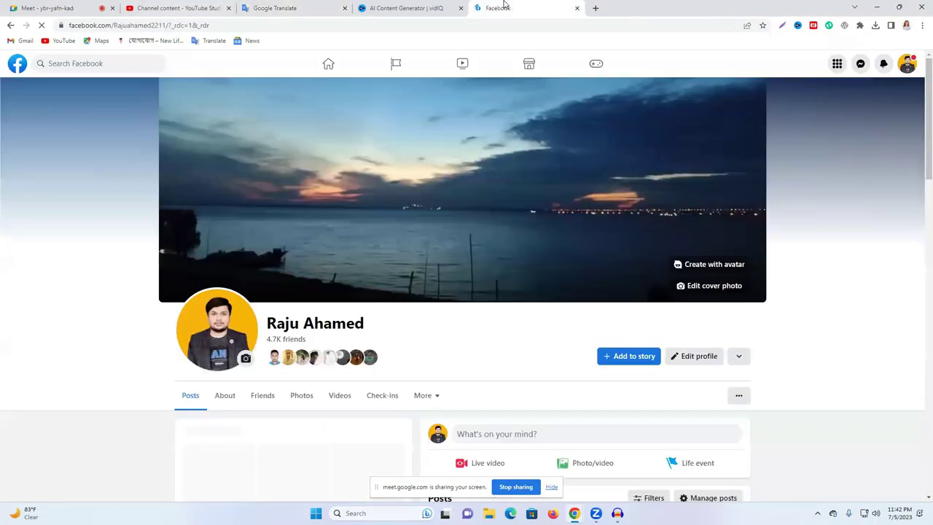
pyautogui.scroll(-3, 816, 88)
pyautogui.click(860, 63)
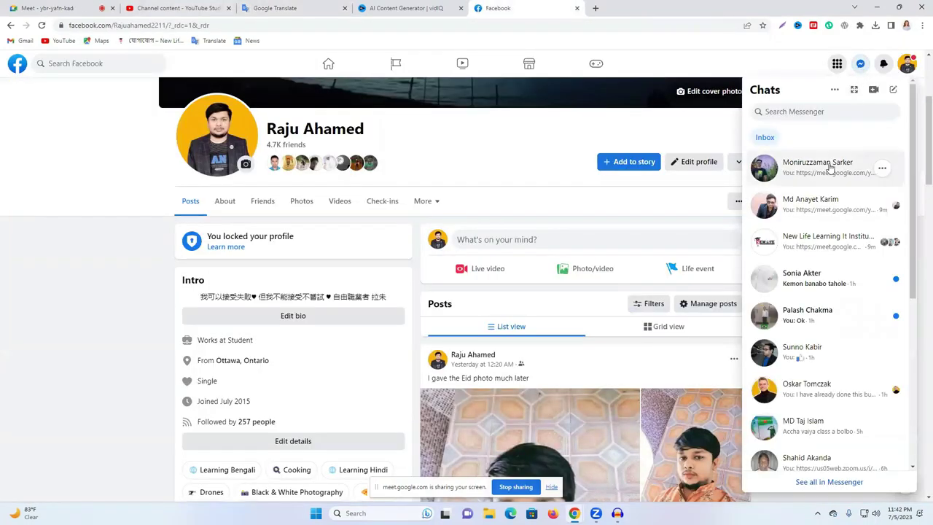
pyautogui.click(819, 245)
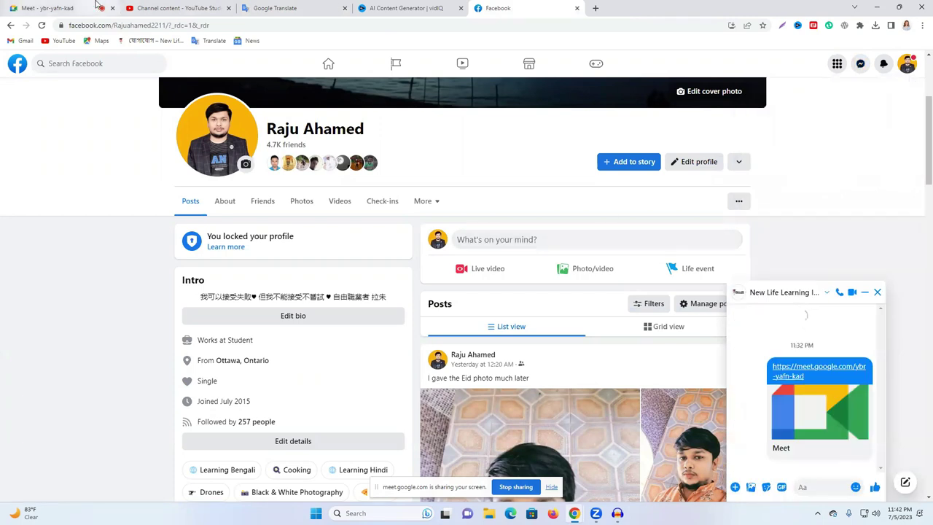
# Copy the chat's 'Insane Rides: Unleashing the Madness of Mind-Blowing Cars' title and return to YouTube Studio.
pyautogui.click(162, 6)
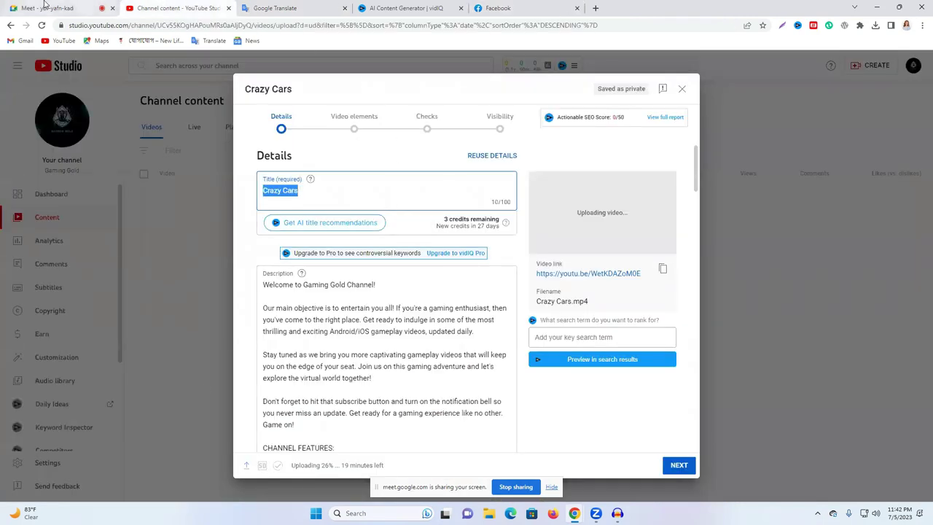
pyautogui.click(46, 6)
pyautogui.click(513, 7)
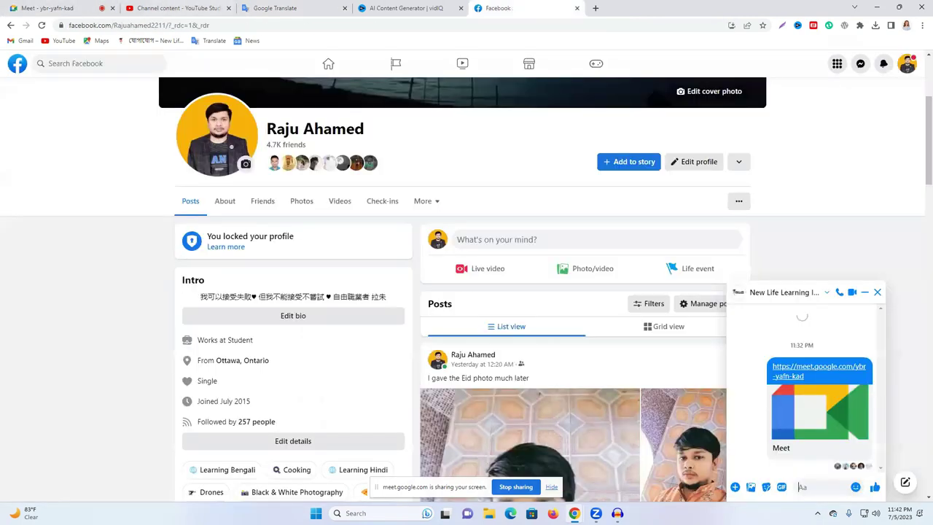
pyautogui.click(86, 5)
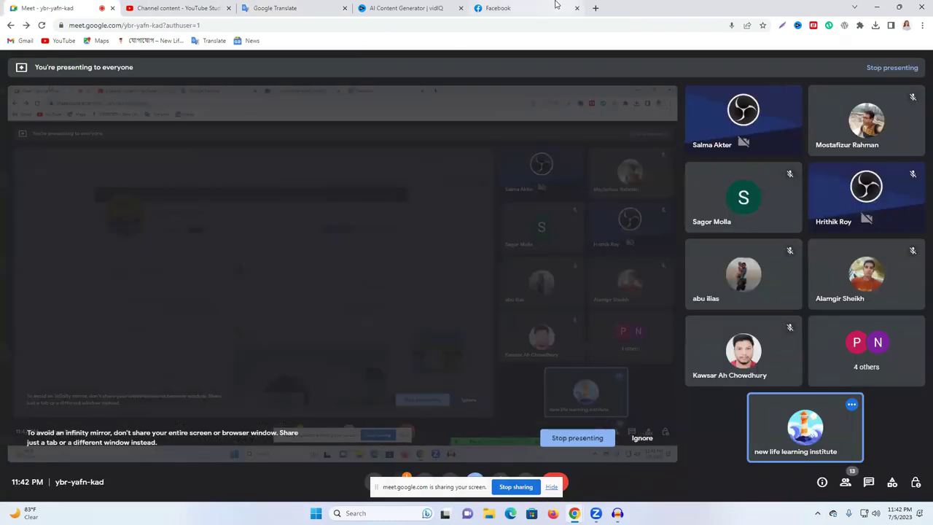
pyautogui.click(510, 7)
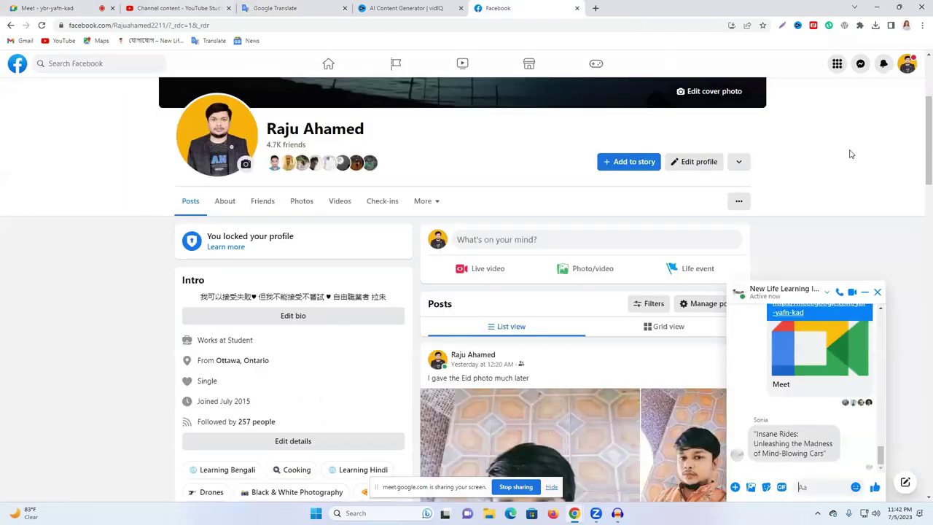
pyautogui.tripleClick(756, 438)
pyautogui.rightClick(758, 437)
pyautogui.click(583, 350)
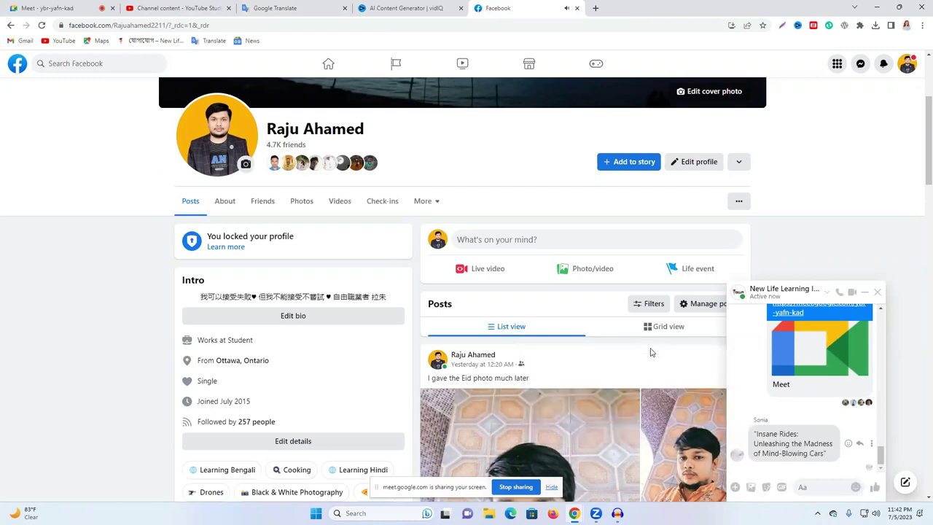
pyautogui.click(175, 8)
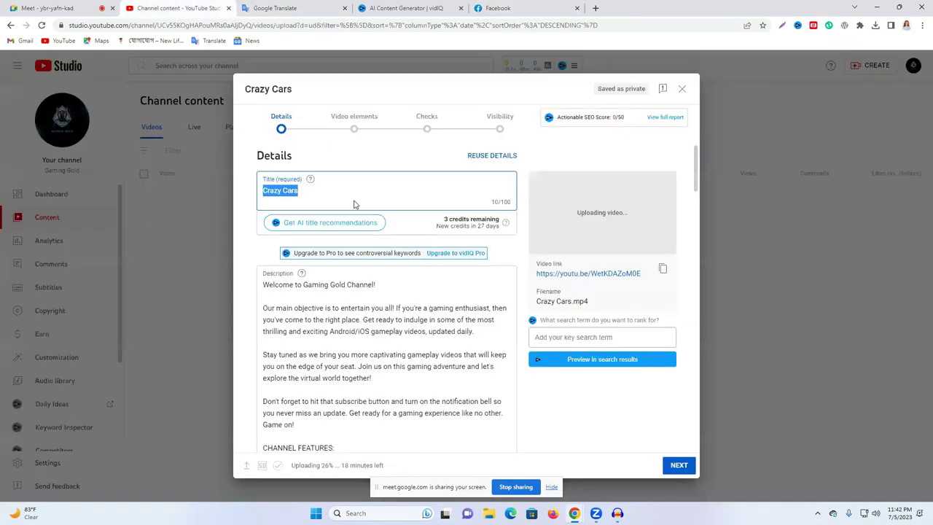
# Paste the copied 'Insane Rides' title as the video title without quotes and atop the description.
pyautogui.hotkey('ctrl', 'v')
pyautogui.press('BackSpace')
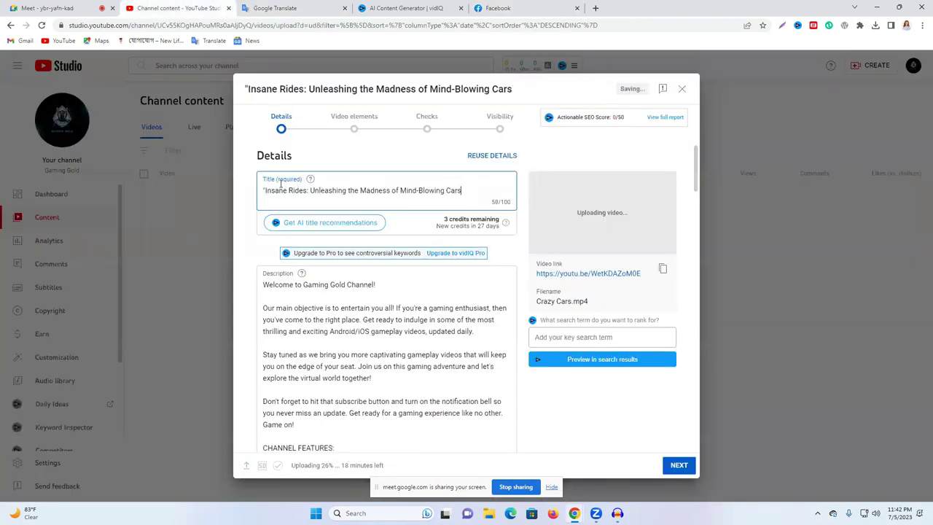
pyautogui.press('BackSpace')
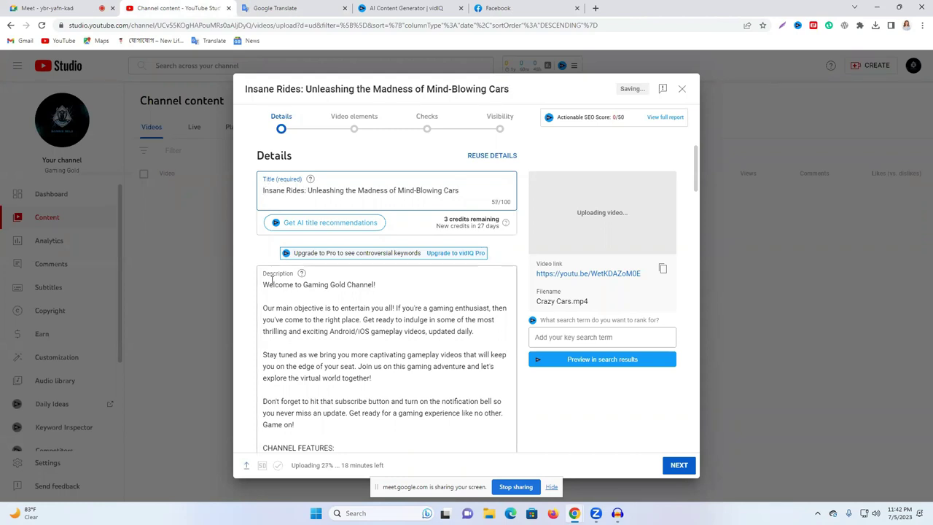
pyautogui.click(266, 282)
pyautogui.press('Return')
pyautogui.press('Return')
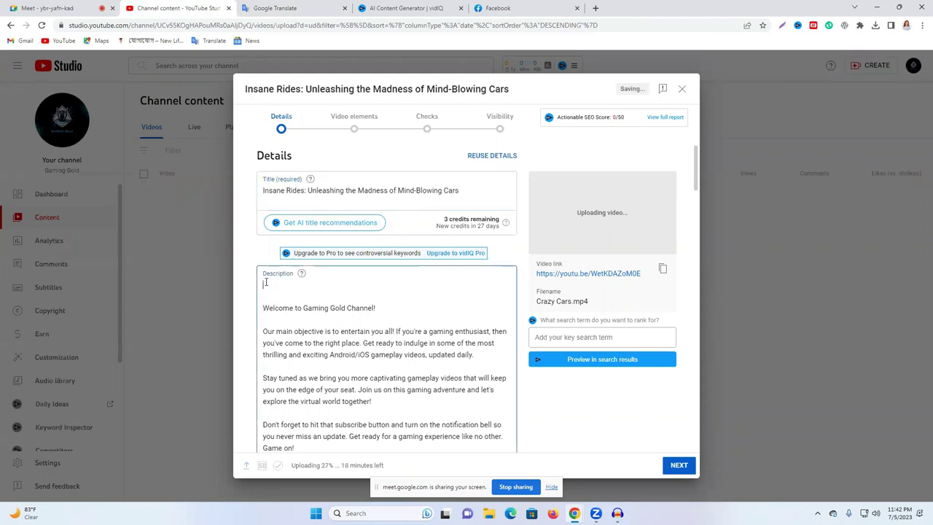
pyautogui.hotkey('ctrl', 'v')
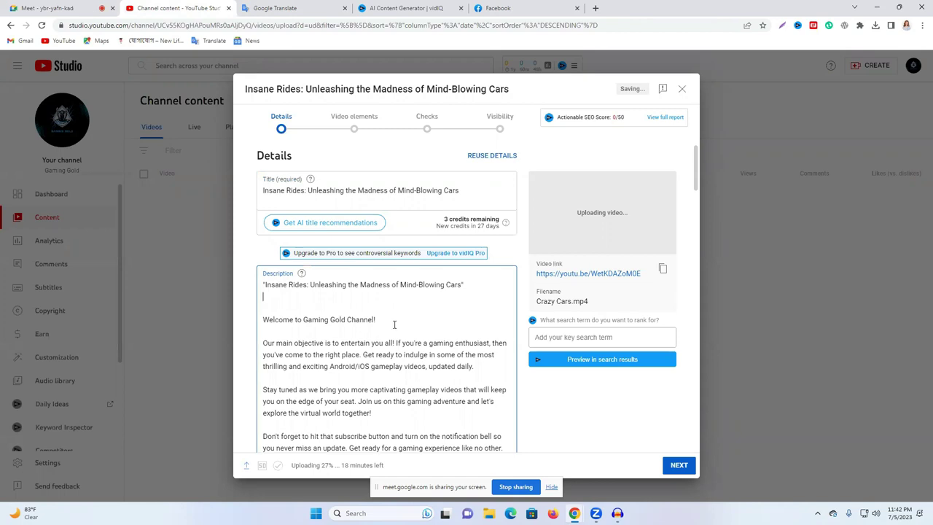
# Admit the waiting participant into the Meet call, then delete the description's opening quote.
pyautogui.click(48, 8)
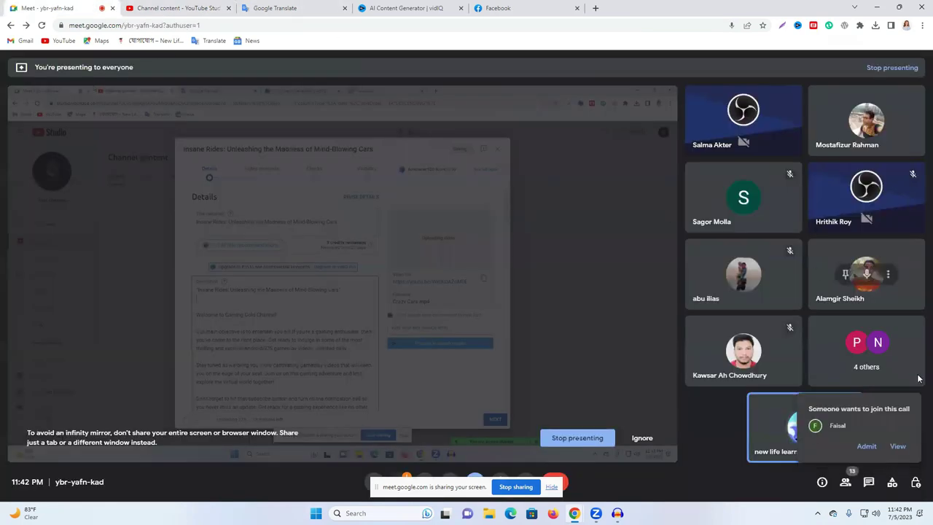
pyautogui.click(866, 445)
pyautogui.click(481, 6)
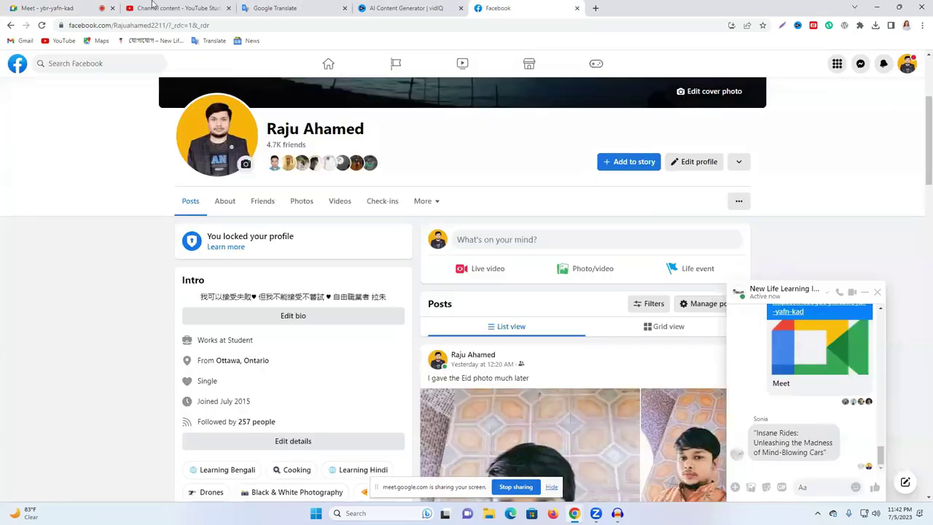
pyautogui.click(153, 6)
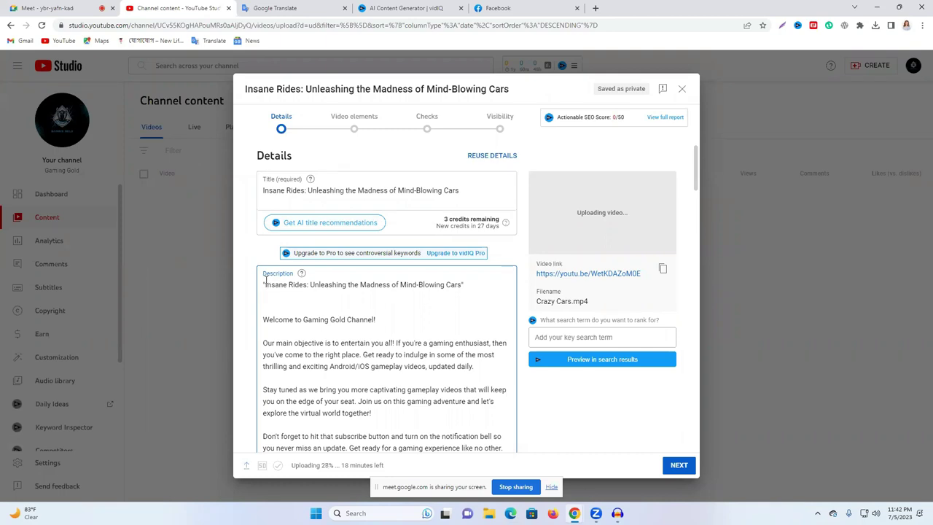
pyautogui.click(266, 284)
pyautogui.press('BackSpace')
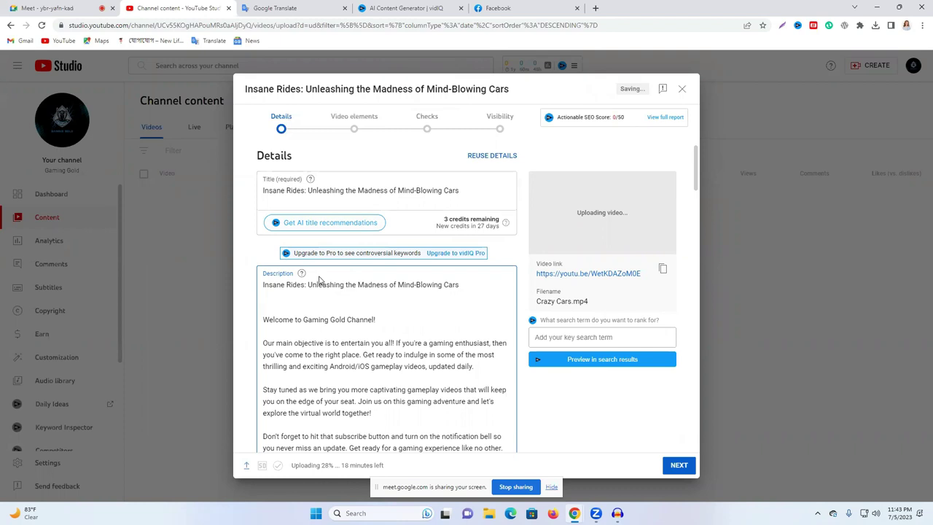
# Look over the Facebook chat, then return to the vidIQ AI Content Generator.
pyautogui.click(510, 8)
pyautogui.scroll(-2, 729, 408)
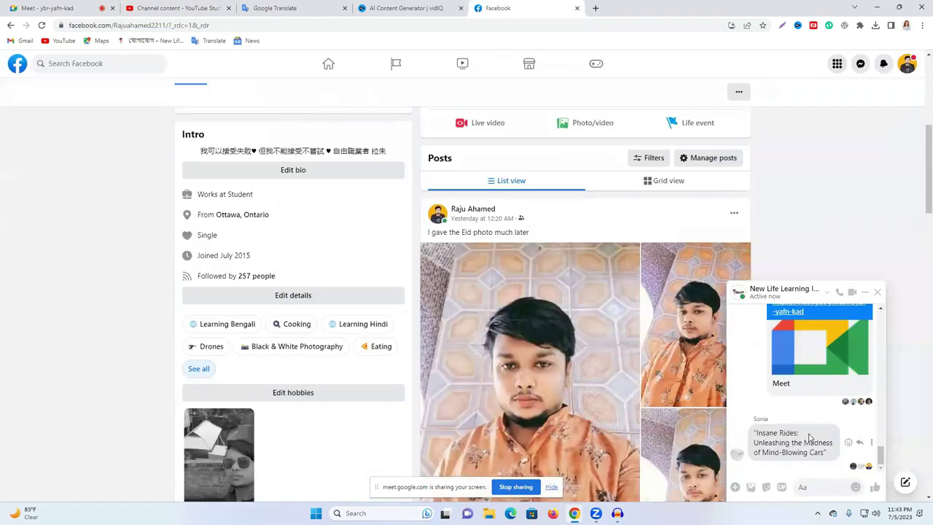
pyautogui.scroll(-2, 715, 430)
pyautogui.scroll(6, 901, 445)
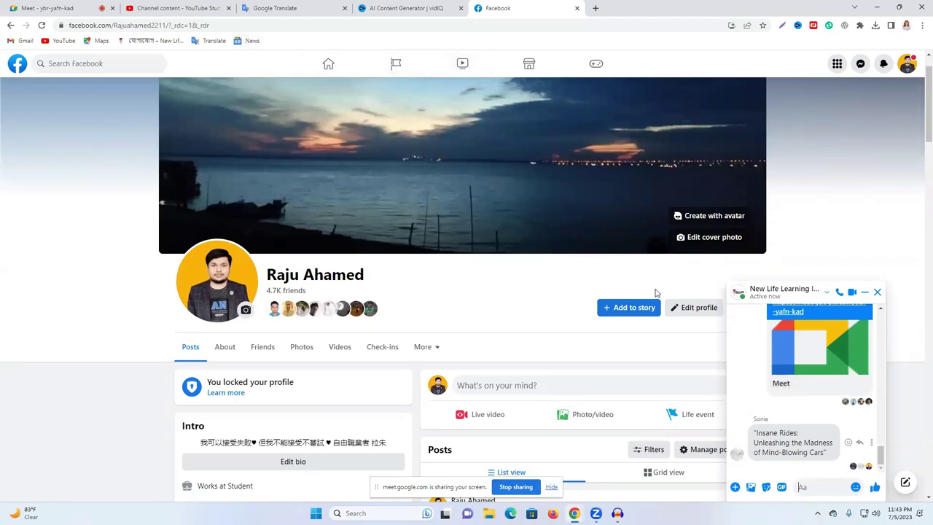
pyautogui.click(394, 8)
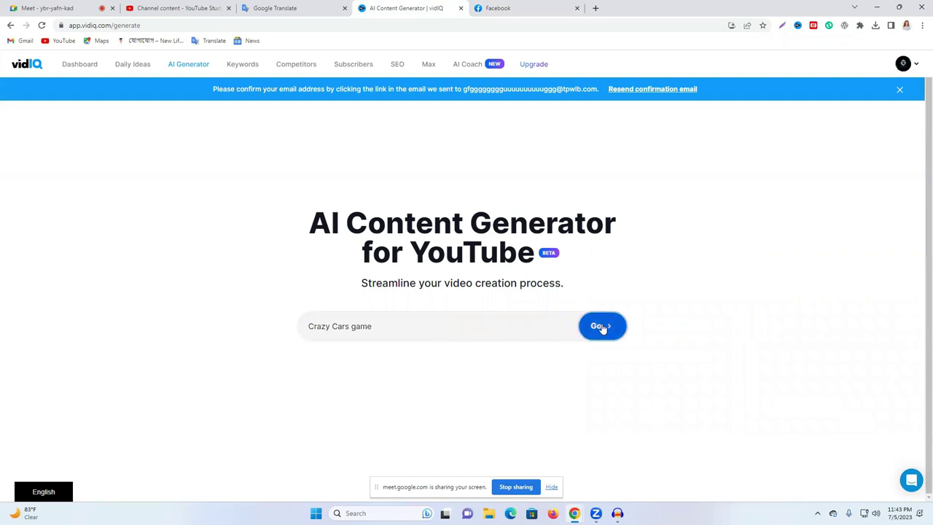
# Rerun and reload the vidIQ generator, then paste the Insane Rides title into its prompt.
pyautogui.hotkey('ctrl', 'shift', 'Left')
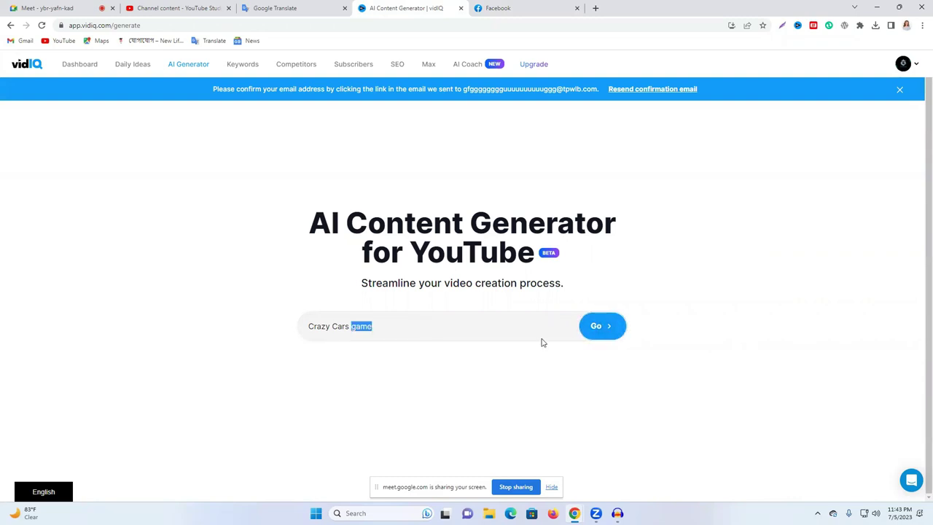
pyautogui.click(618, 332)
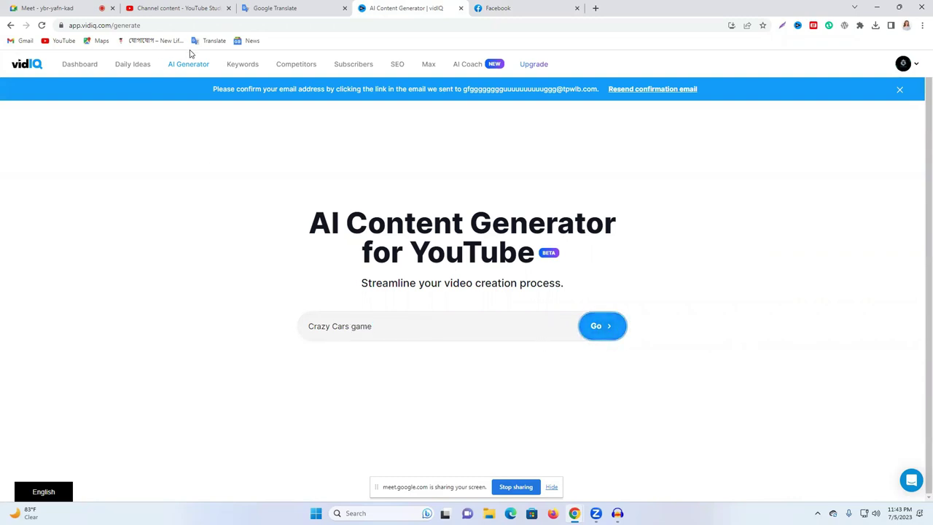
pyautogui.click(189, 64)
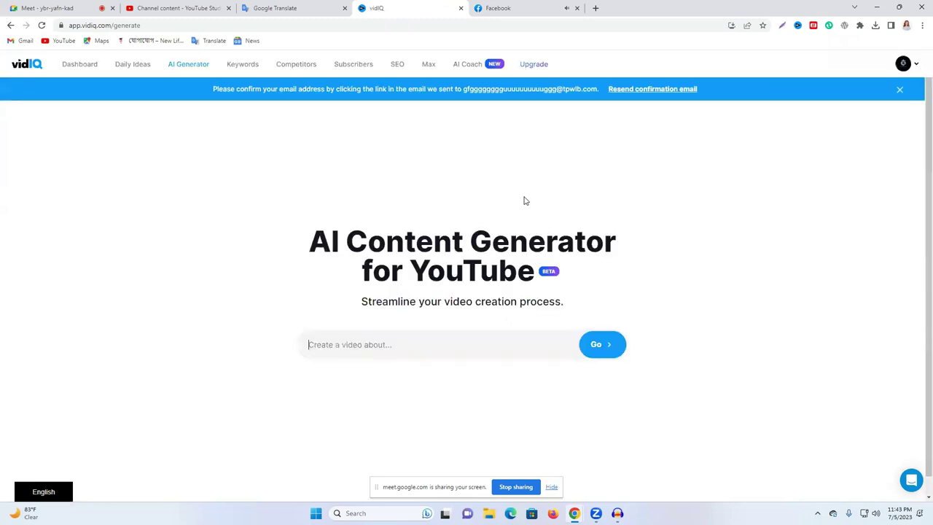
pyautogui.write('"Insane Rides: Unleashing the Madness of Mind-Blowing Cars"')
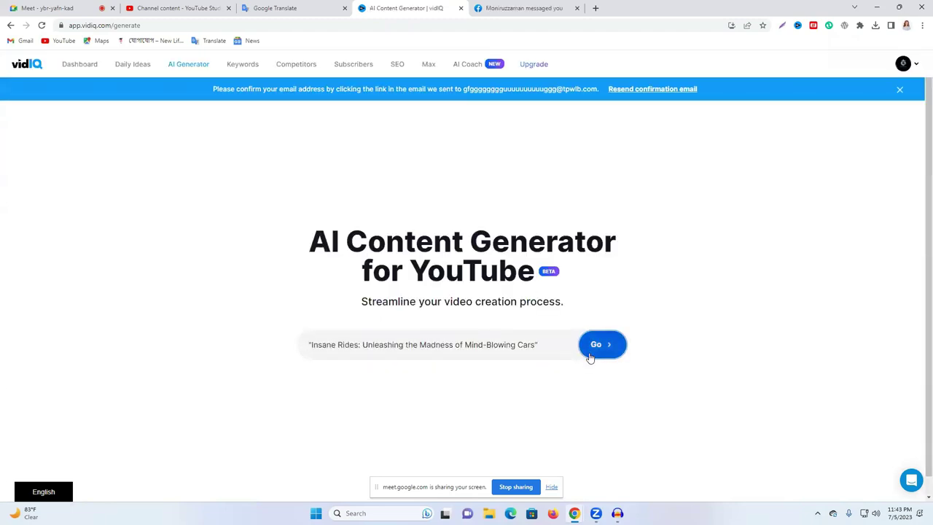
pyautogui.click(510, 8)
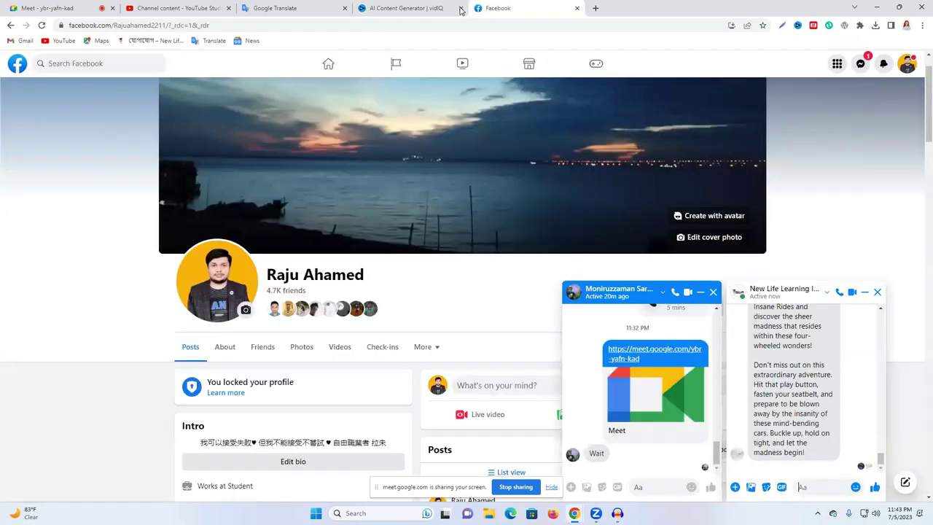
# Close the vidIQ tab and select the generated car description in the Messenger chat.
pyautogui.click(460, 8)
pyautogui.moveTo(806, 454); pyautogui.dragTo(763, 372)
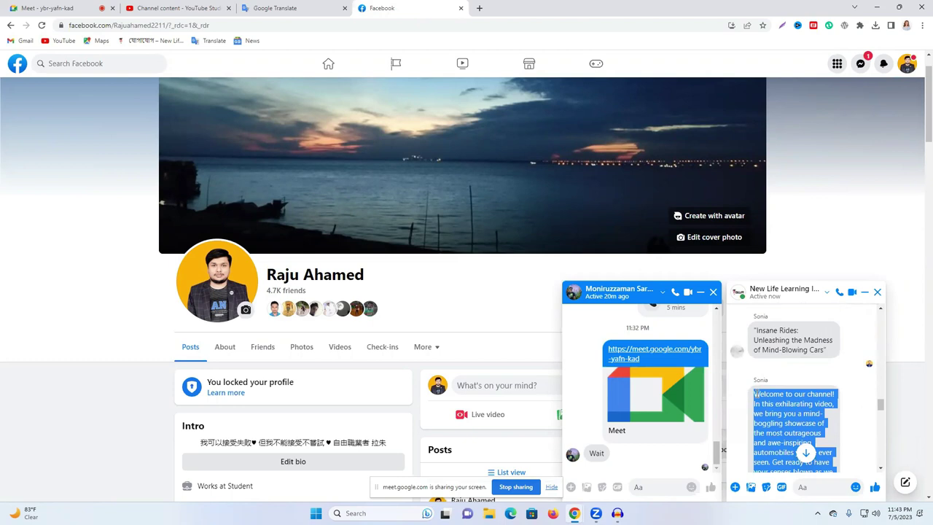
pyautogui.click(171, 8)
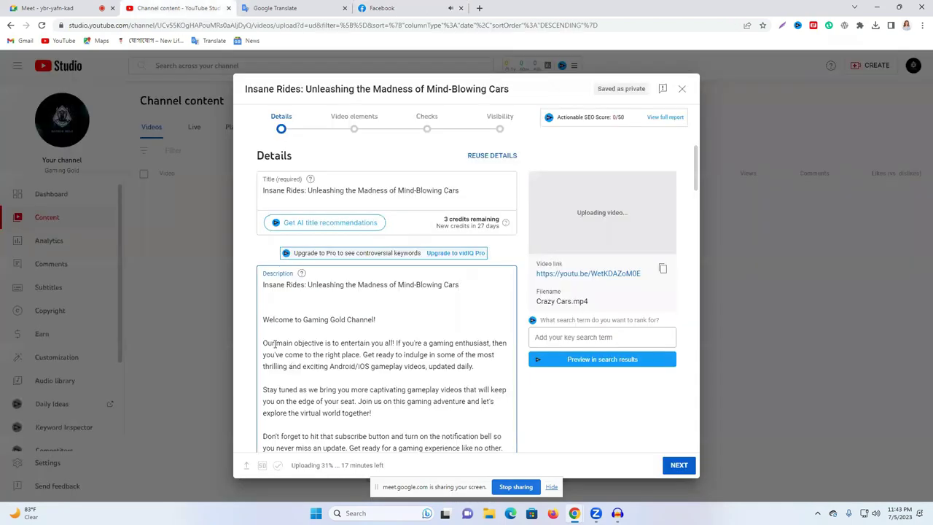
# Paste the generated car description after the welcome line and add a dashed divider below it.
pyautogui.scroll(-4, 328, 328)
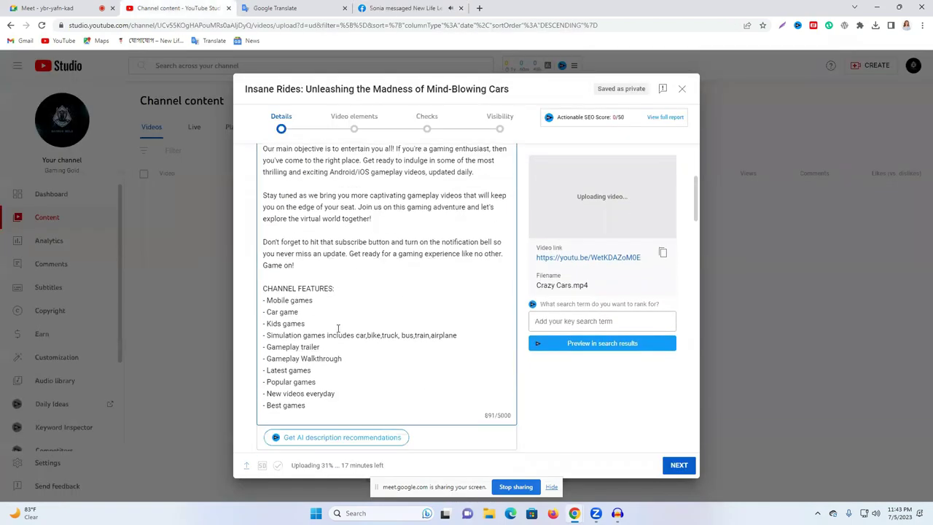
pyautogui.scroll(3, 332, 315)
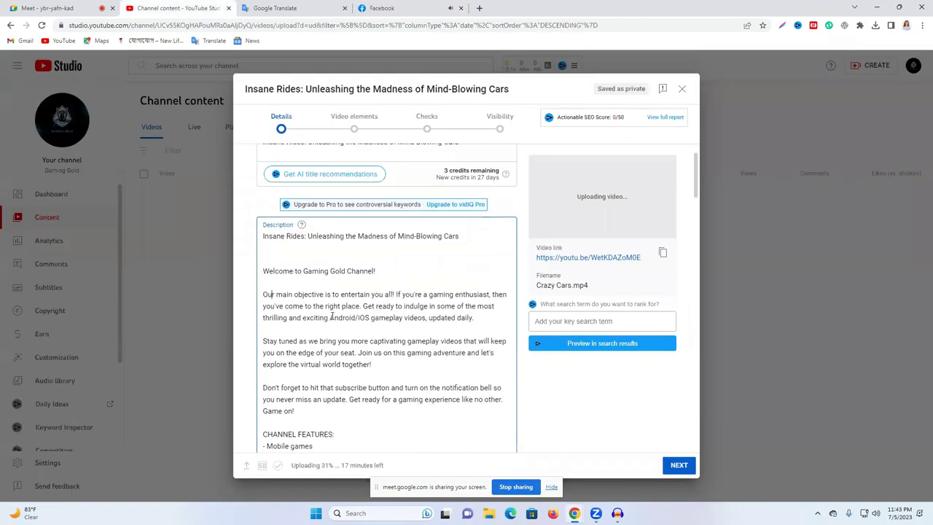
pyautogui.click(265, 270)
pyautogui.click(475, 315)
pyautogui.press('Return')
pyautogui.press('Return')
pyautogui.hotkey('ctrl', 'v')
pyautogui.scroll(-6, 422, 306)
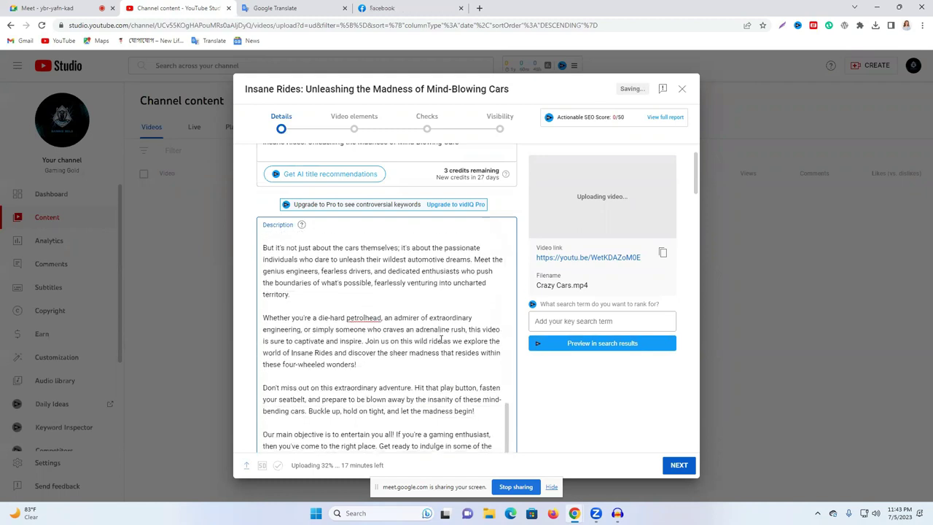
pyautogui.press('Return')
pyautogui.press('Return')
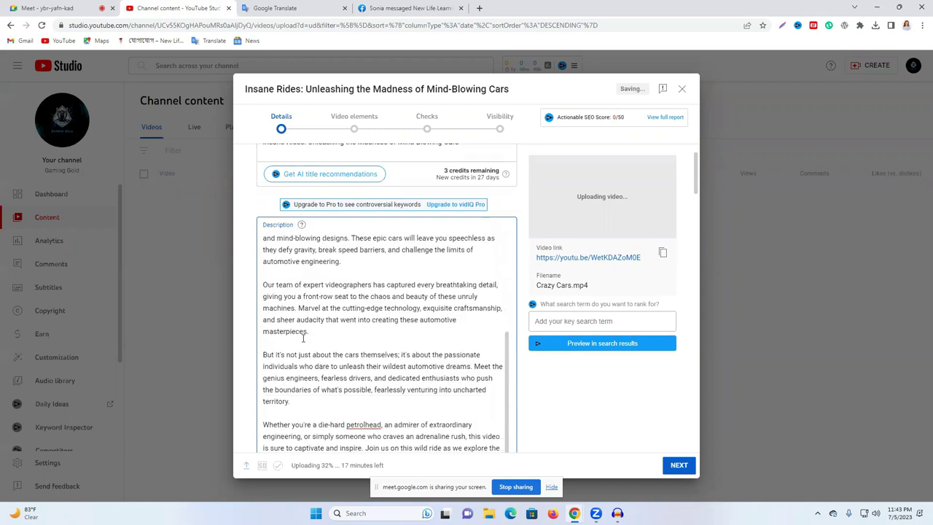
pyautogui.write('------------------------------------------------')
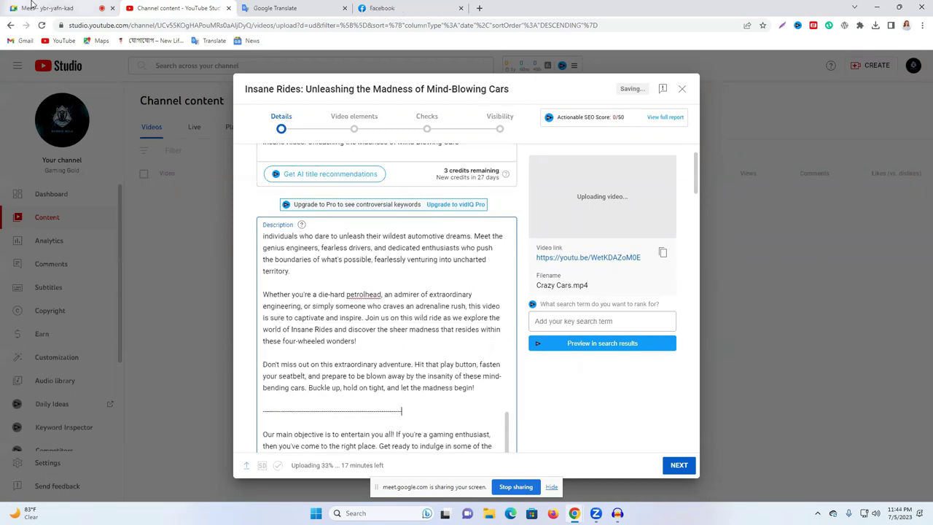
pyautogui.write('-----------------------------------')
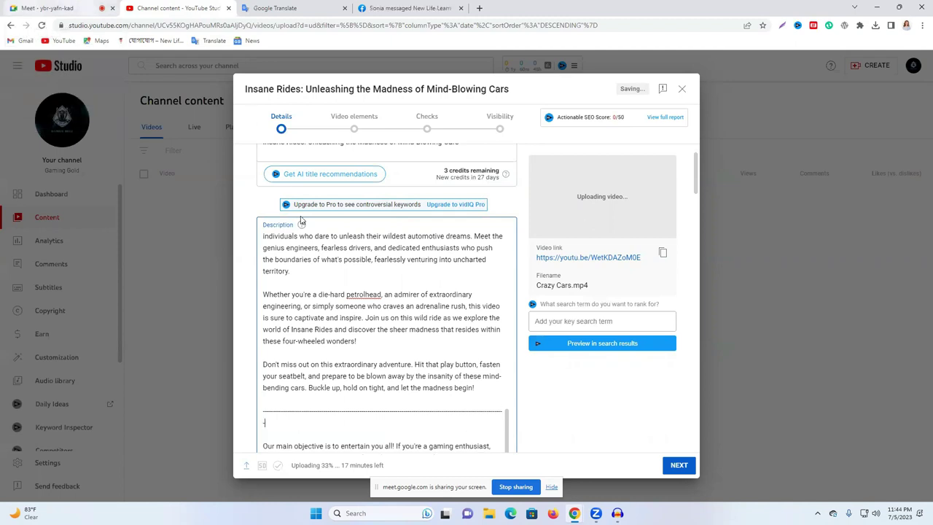
# Retype the hyphen in 'Mind-Blowing' in the description and the video title.
pyautogui.scroll(1, 301, 249)
pyautogui.scroll(-1, 347, 281)
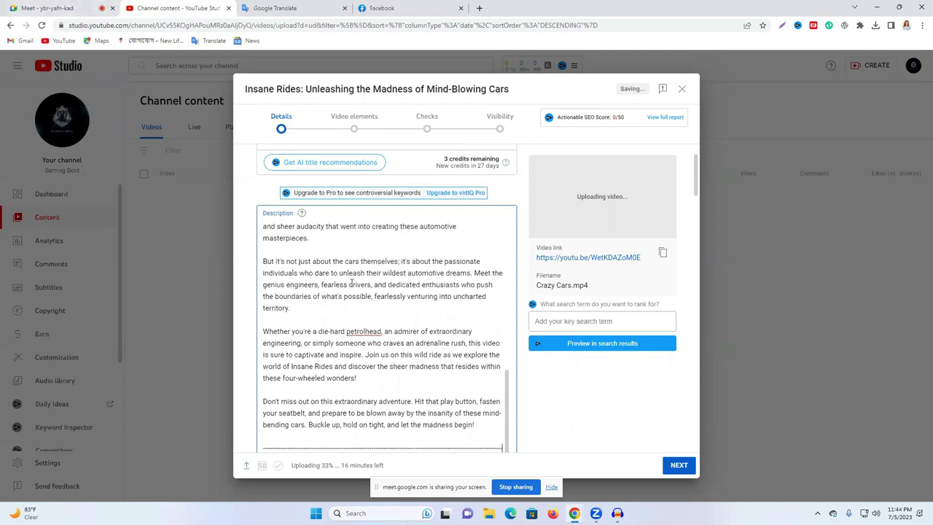
pyautogui.scroll(10, 351, 283)
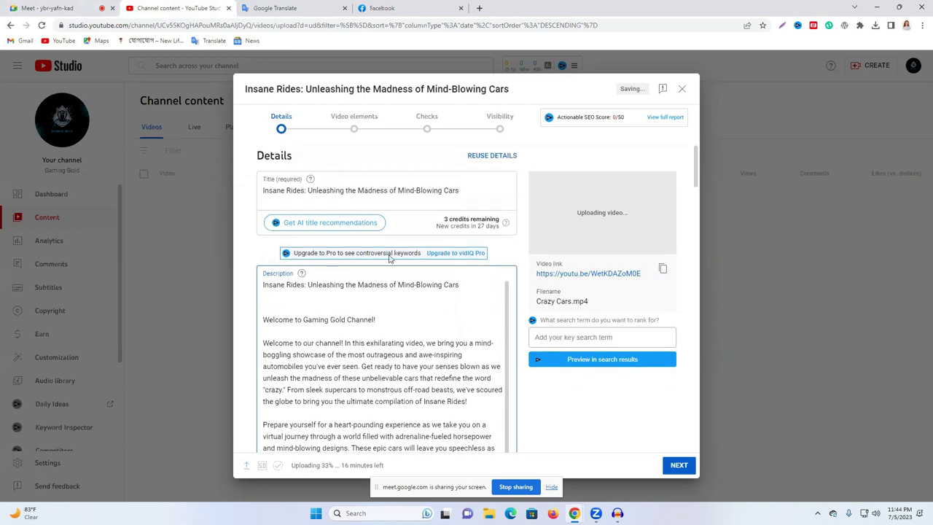
pyautogui.tripleClick(354, 289)
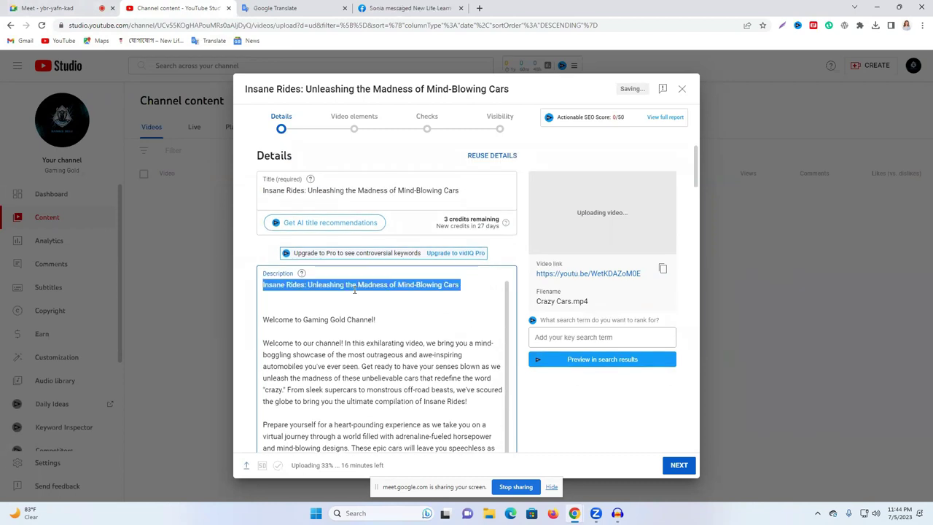
pyautogui.click(412, 287)
pyautogui.press('BackSpace')
pyautogui.write('-')
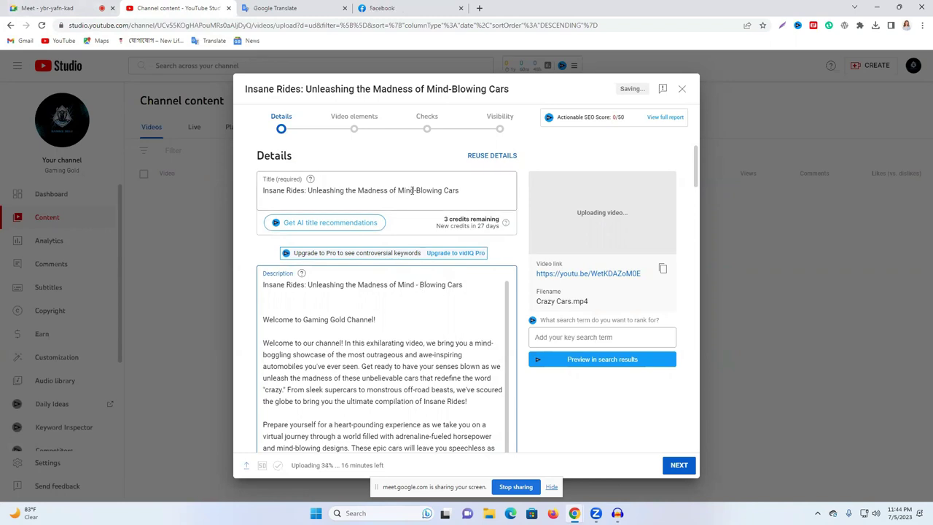
pyautogui.click(414, 188)
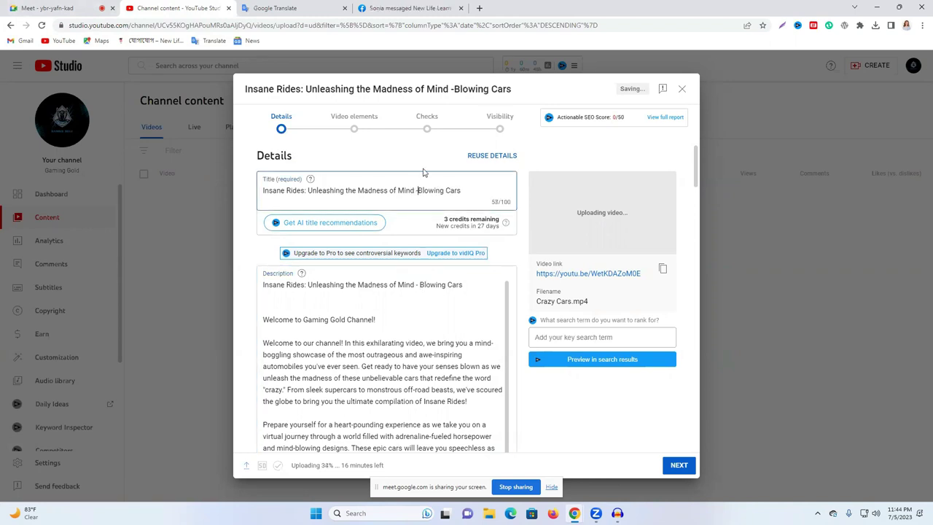
pyautogui.hotkey('ctrl', '4')
pyautogui.scroll(-5, 794, 401)
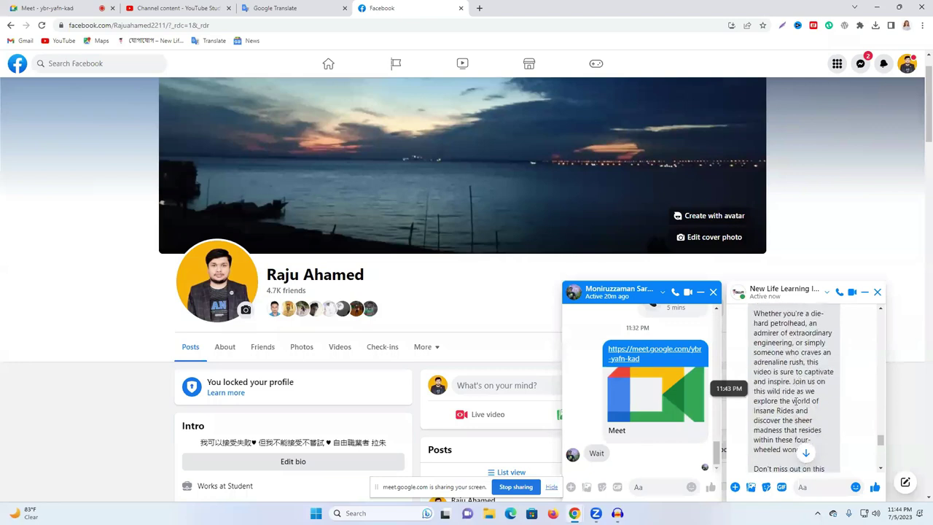
# Select the hashtag list in the Messenger chat and return to the Studio upload details.
pyautogui.scroll(-5, 794, 400)
pyautogui.moveTo(805, 450); pyautogui.dragTo(758, 337)
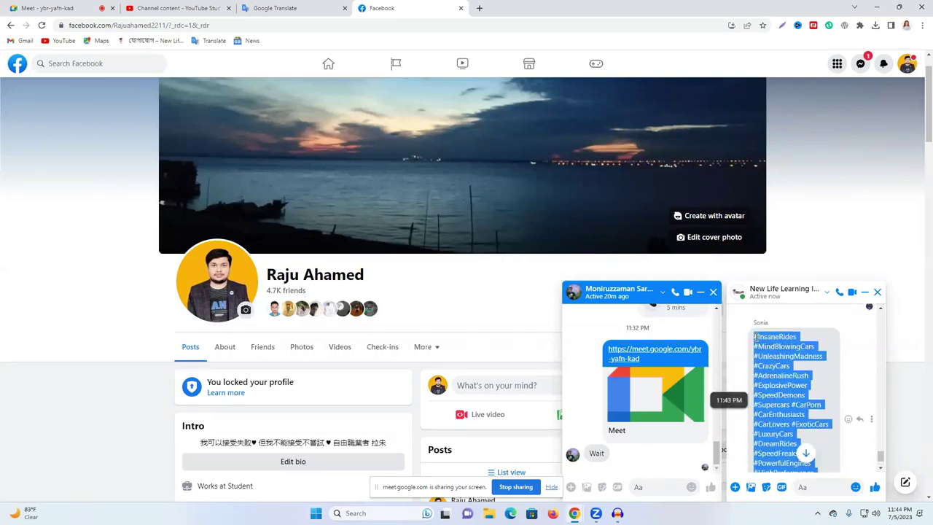
pyautogui.click(155, 8)
pyautogui.scroll(-3, 318, 368)
pyautogui.scroll(3, 319, 368)
# Paste the car hashtags under the first description line, with an empty line after it.
pyautogui.click(275, 299)
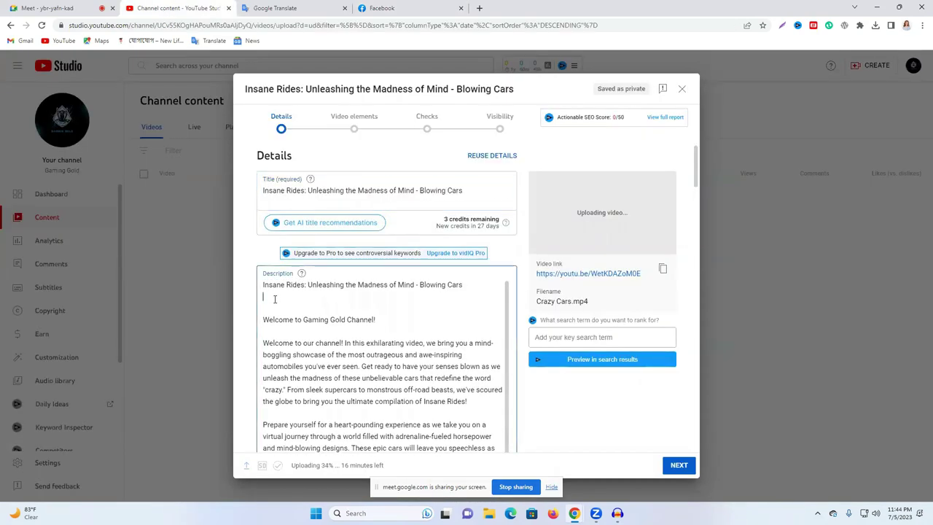
pyautogui.write('#InsaneRides #MindBlowingCars #UnleashingMadness #CrazyCars #AdrenalineRush #ExplosivePower #SpeedDemons #Supercars #CarPorn #CarEnthusiasts #CarLovers #ExoticCars #LuxuryCars #DreamRides #SpeedFreaks #PowerfulEngines #HighPerformance #AutoObsession #LoveForCars #UltimateThrills')
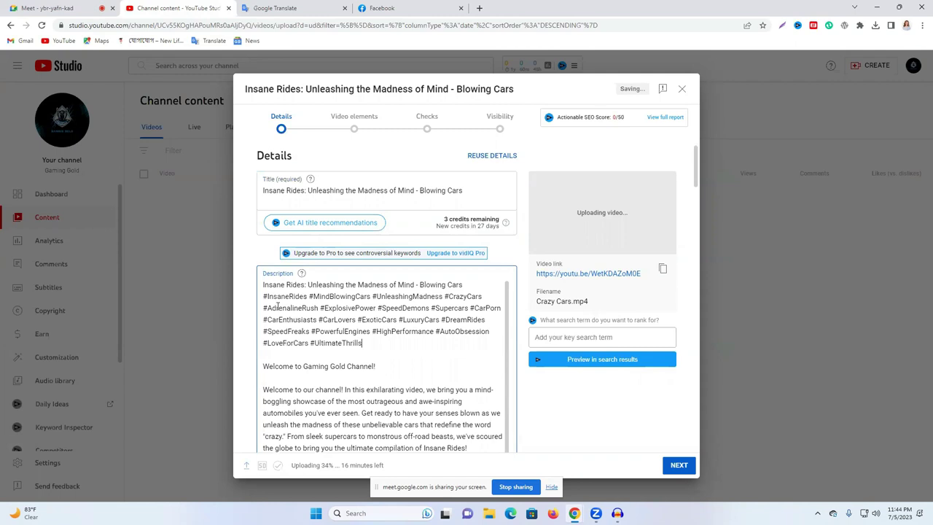
pyautogui.click(476, 285)
pyautogui.press('Return')
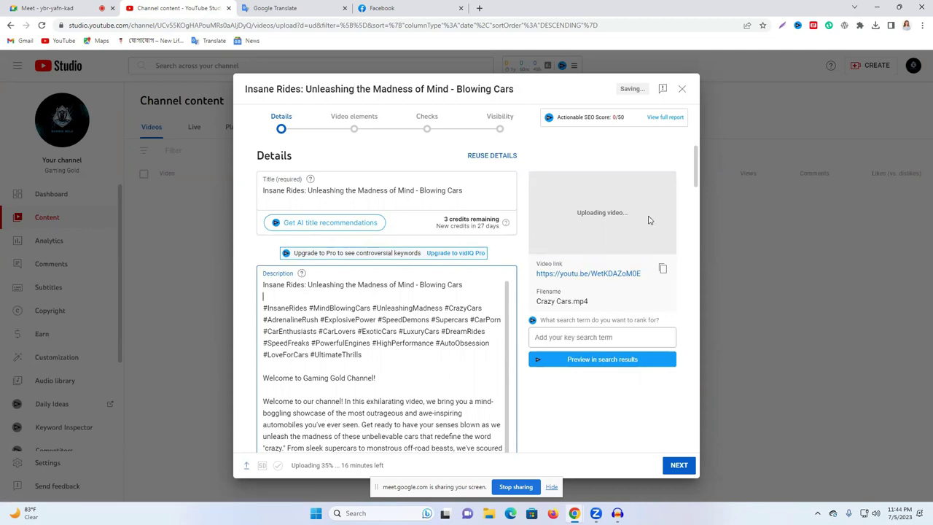
# Move the 'Welcome to Gaming Gold Channel!' line above the hashtags, with a blank line before it.
pyautogui.tripleClick(334, 381)
pyautogui.hotkey('ctrl', 'c')
pyautogui.rightClick(334, 381)
pyautogui.click(404, 233)
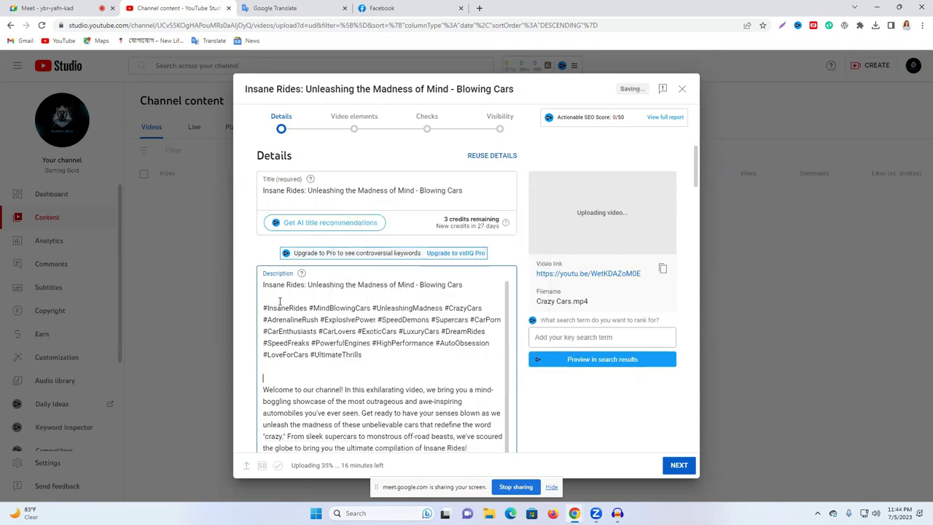
pyautogui.hotkey('ctrl', 'v')
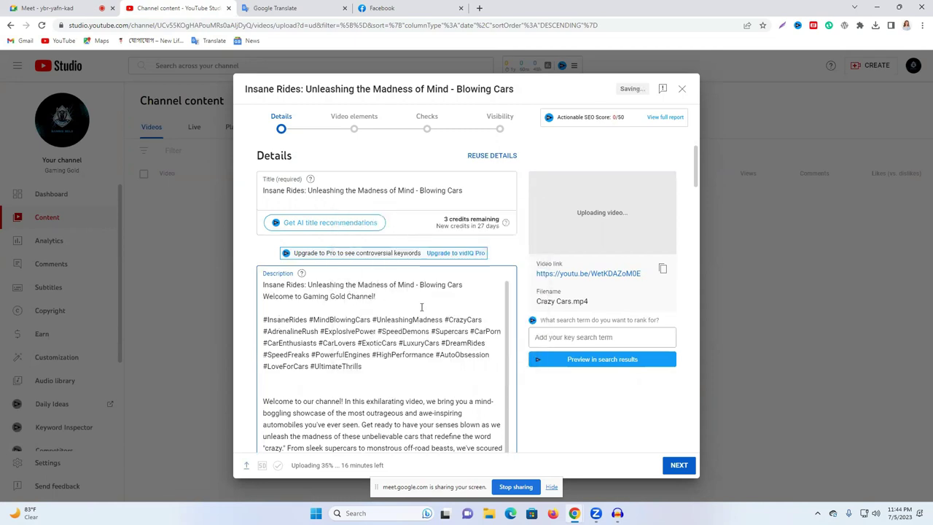
pyautogui.click(264, 296)
pyautogui.press('Return')
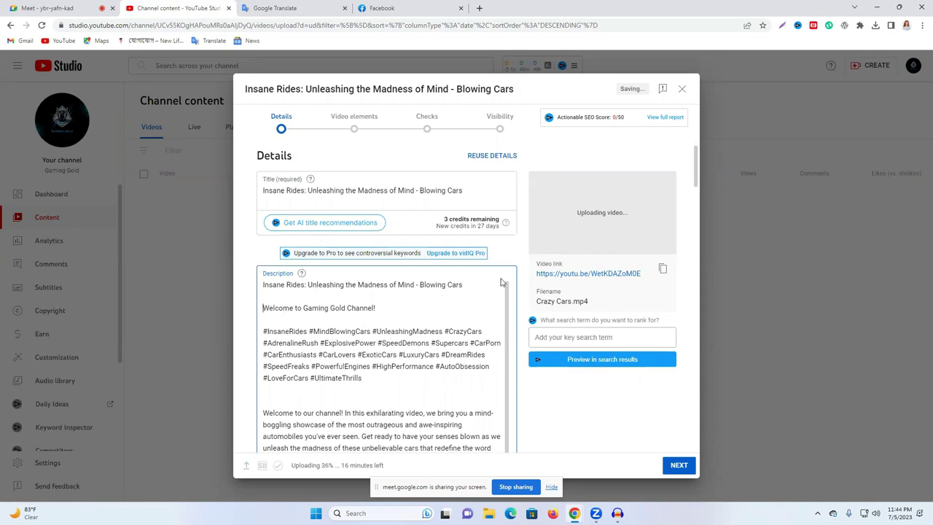
pyautogui.scroll(-15, 423, 329)
pyautogui.scroll(-2, 386, 302)
pyautogui.scroll(2, 420, 281)
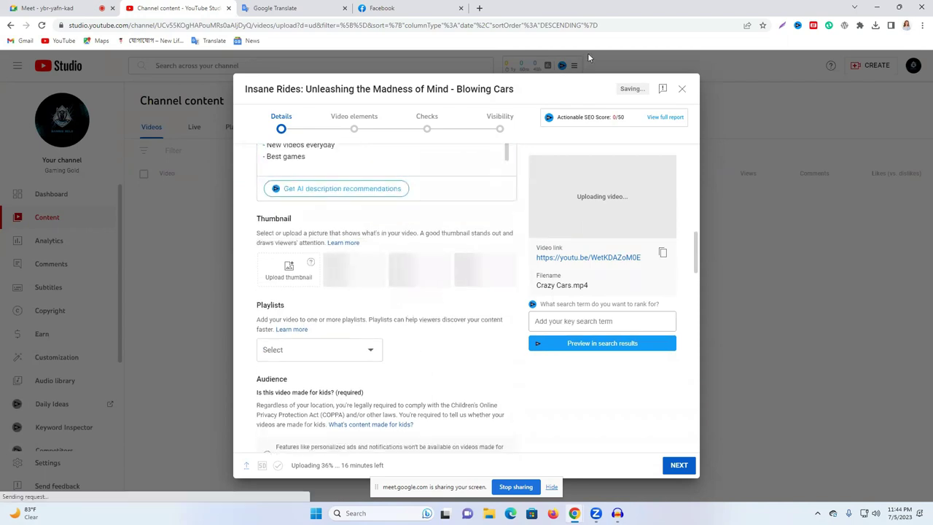
pyautogui.click(479, 8)
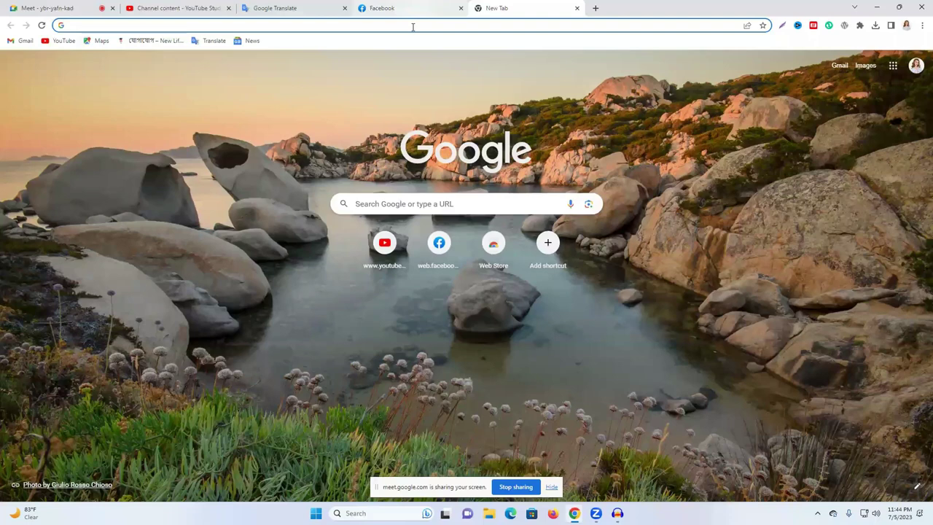
# Search Google for 'youtube tag generator' and open the Rapidtags generator.
pyautogui.click(412, 27)
pyautogui.click(175, 68)
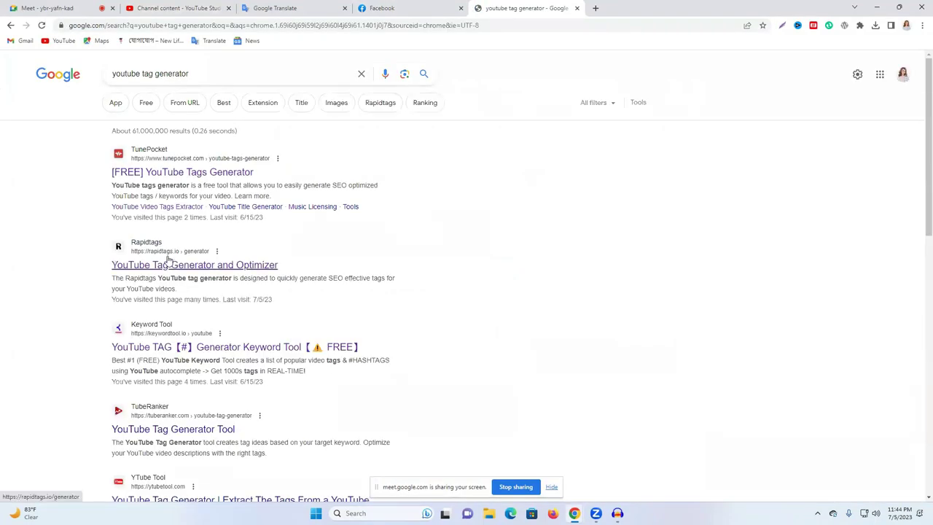
pyautogui.click(167, 264)
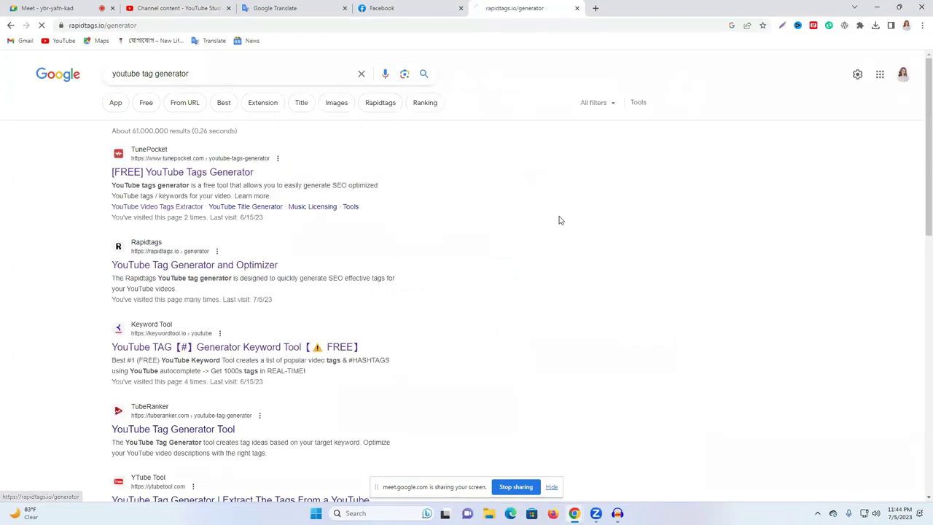
pyautogui.click(146, 8)
pyautogui.click(51, 8)
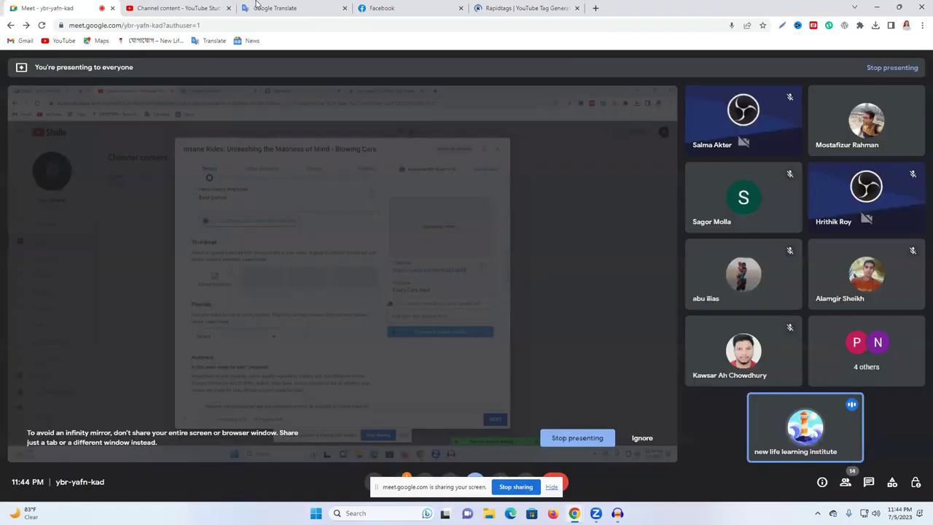
pyautogui.click(412, 6)
pyautogui.click(531, 8)
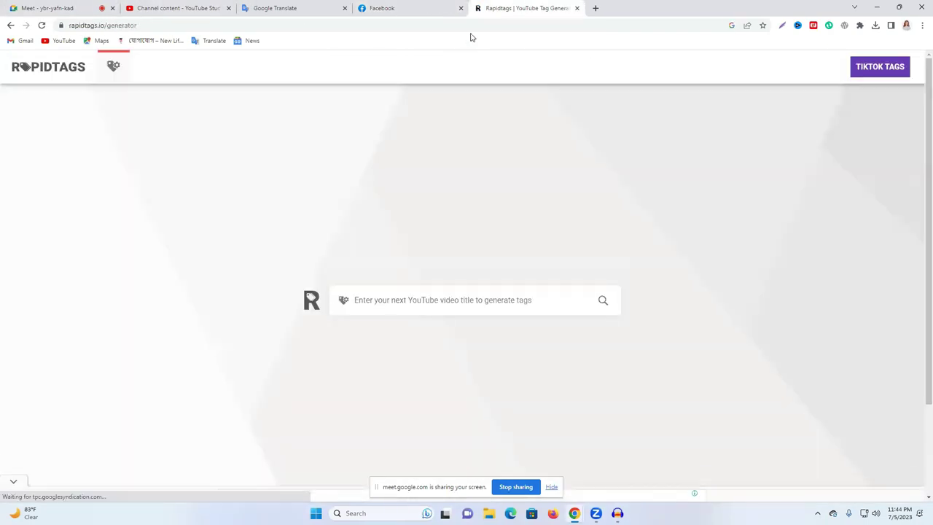
# Generate Rapidtags tags for 'crazy cars gameplay' and copy the full list.
pyautogui.click(432, 300)
pyautogui.write('crazy cars gameplay')
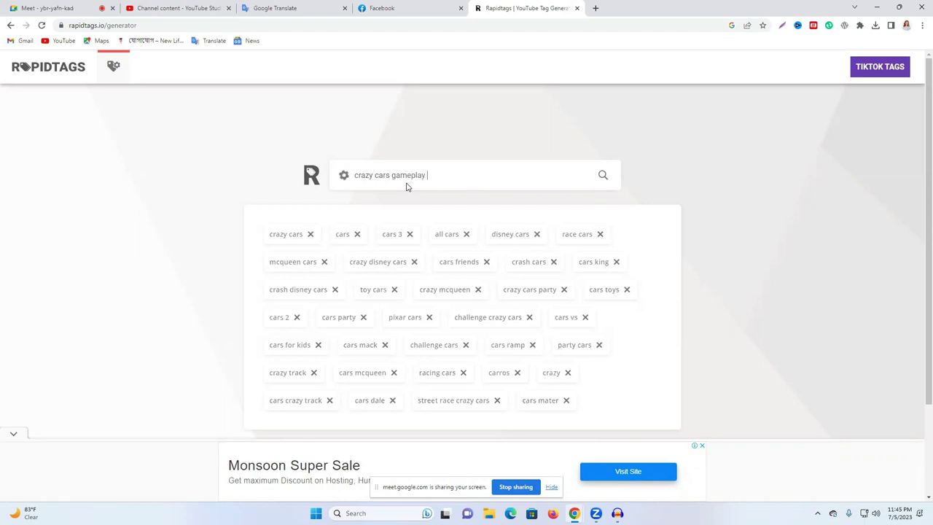
pyautogui.scroll(-2, 576, 190)
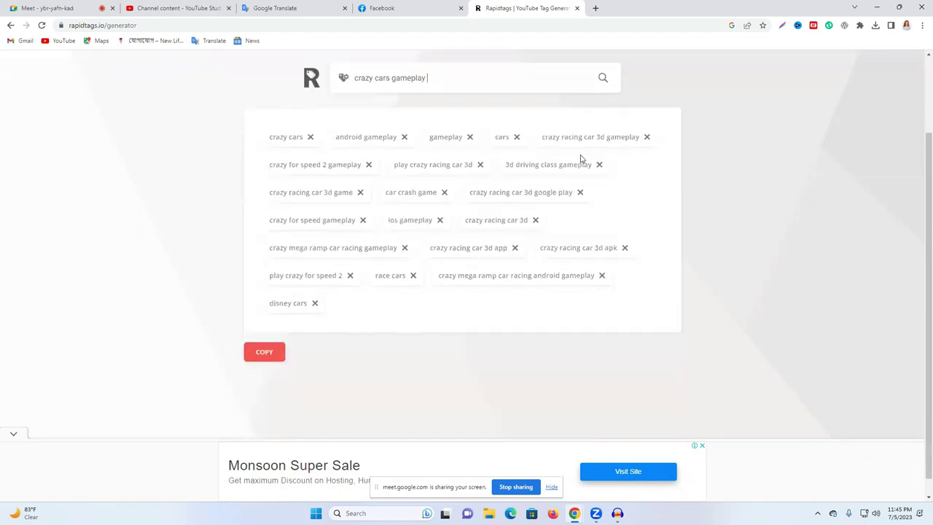
pyautogui.click(276, 357)
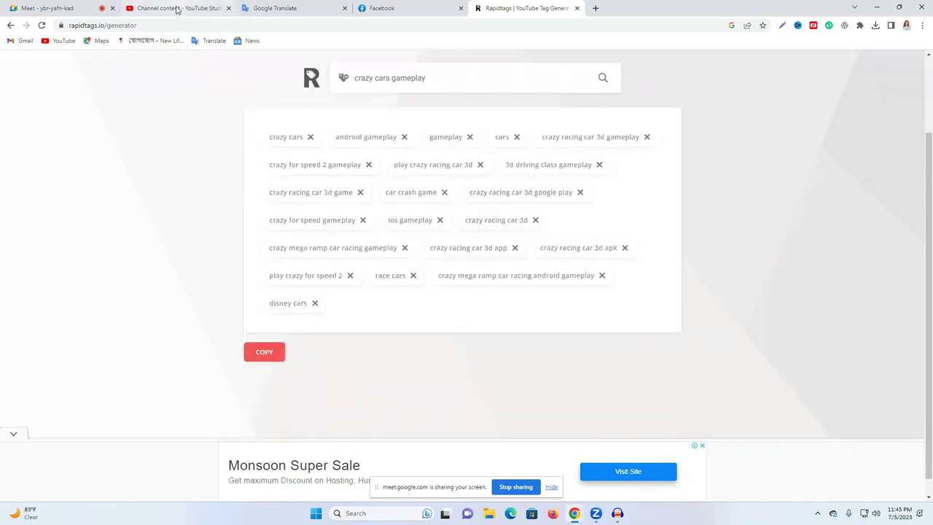
# Mark the Insane Rides upload as 'No, it's not made for kids'.
pyautogui.click(177, 9)
pyautogui.scroll(-3, 379, 306)
pyautogui.click(291, 213)
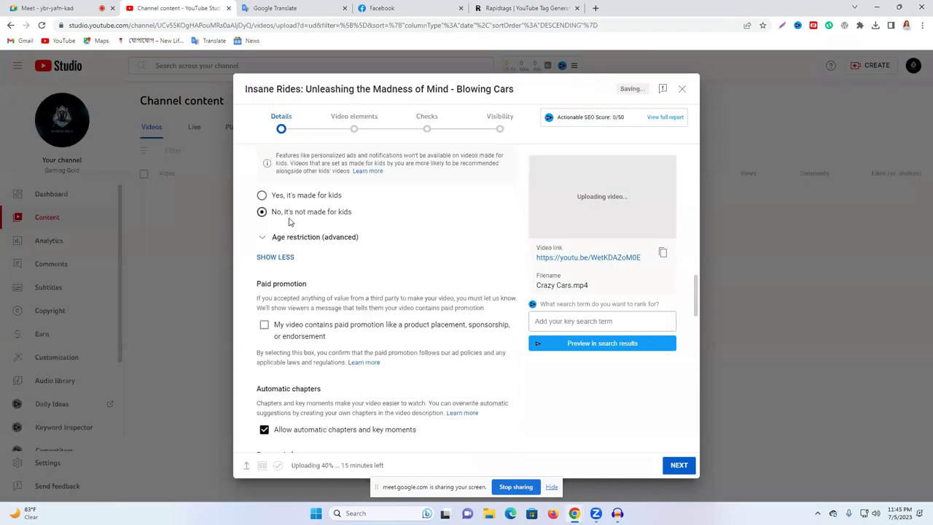
# Paste the copied Rapidtags list into the Tags field, filling it to 489/500.
pyautogui.scroll(-3, 317, 212)
pyautogui.click(313, 373)
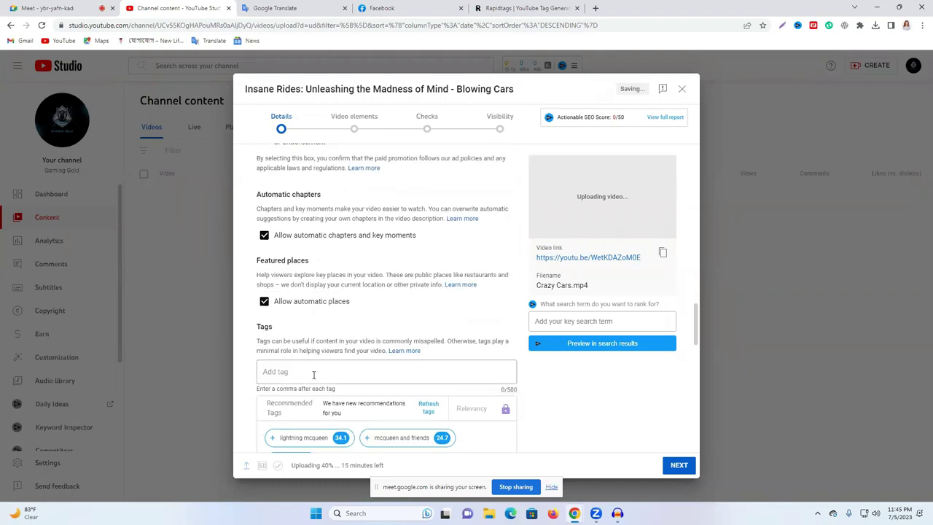
pyautogui.hotkey('ctrl', 'v')
pyautogui.scroll(-5, 454, 339)
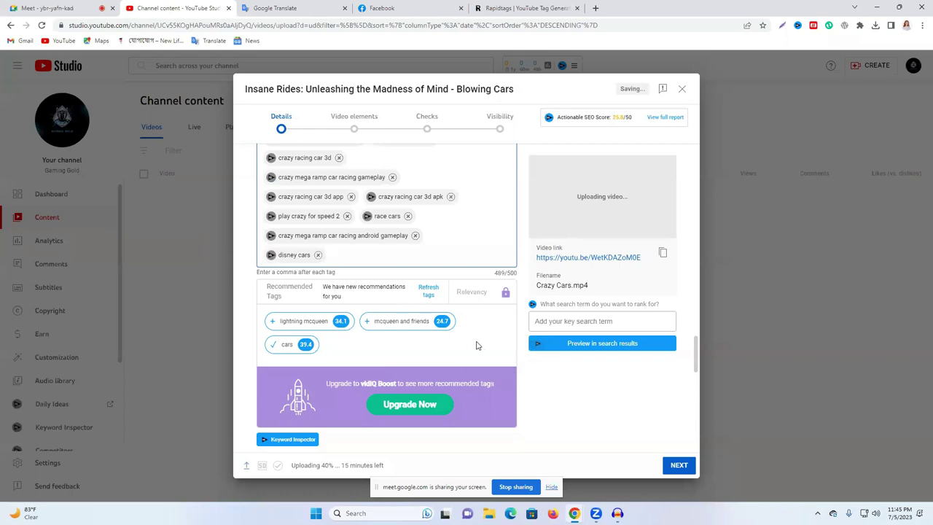
pyautogui.scroll(10, 444, 327)
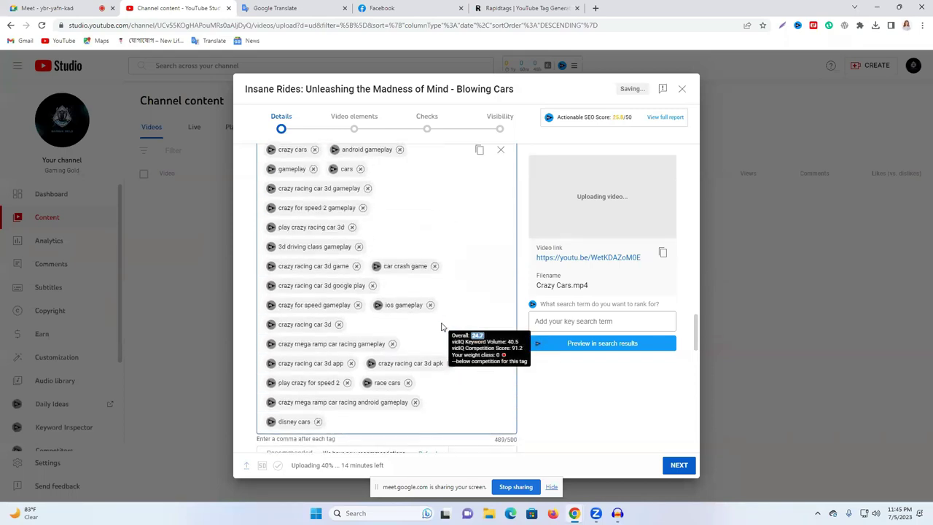
pyautogui.scroll(3, 548, 249)
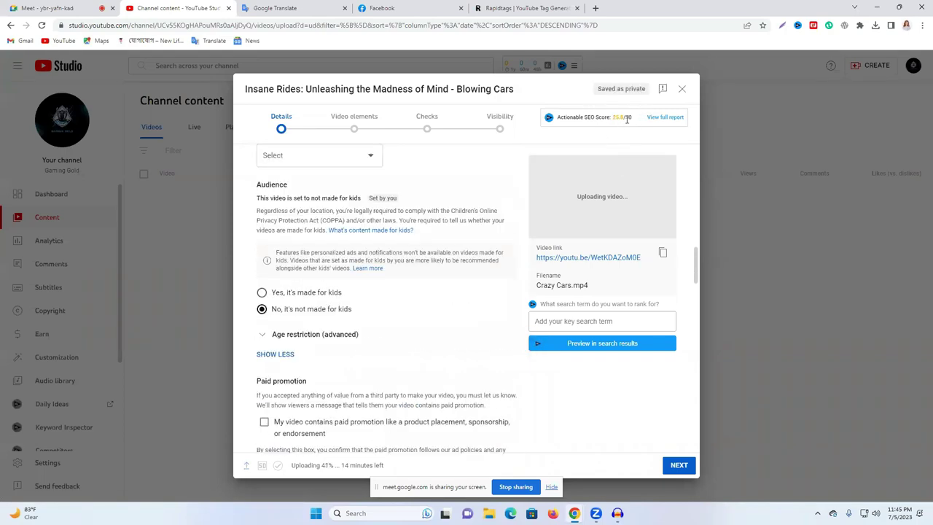
pyautogui.scroll(10, 412, 272)
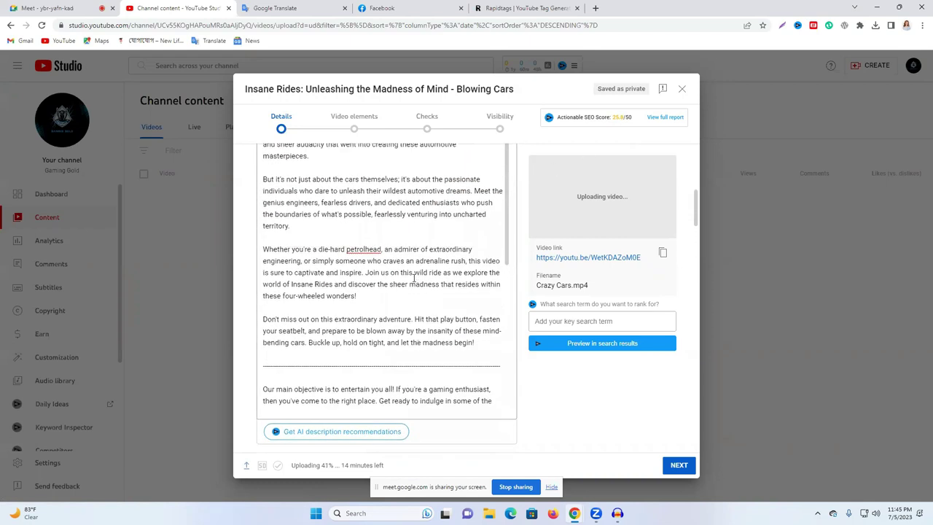
pyautogui.scroll(10, 420, 303)
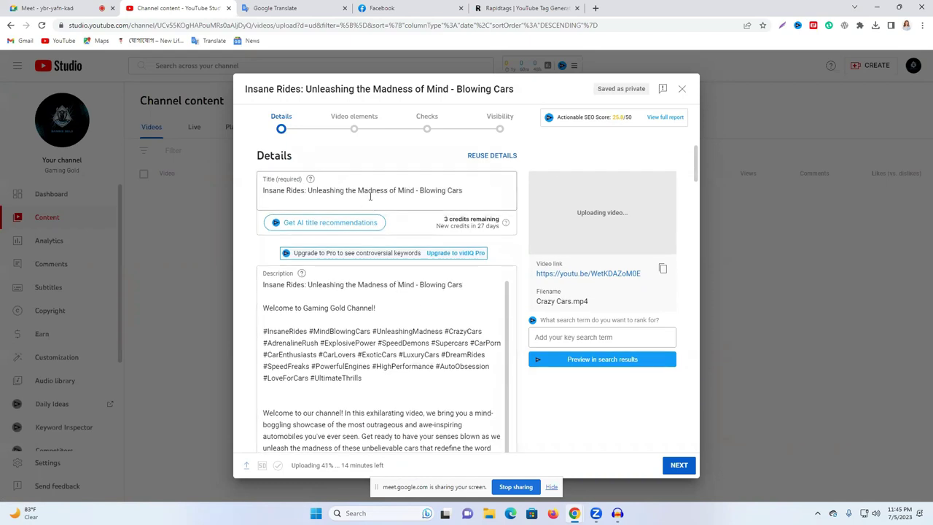
pyautogui.doubleClick(372, 190)
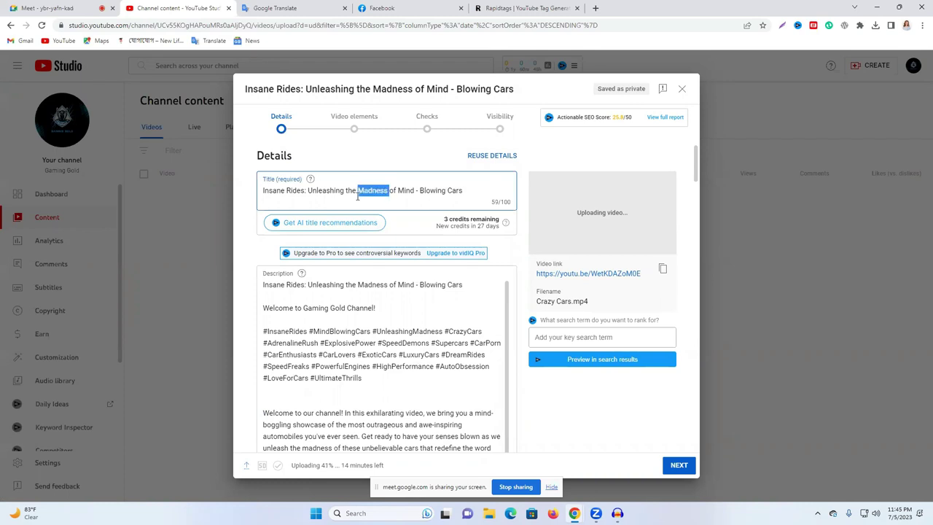
# Open YouTube in a new tab and enter 'crazy cars' in its search box.
pyautogui.click(595, 10)
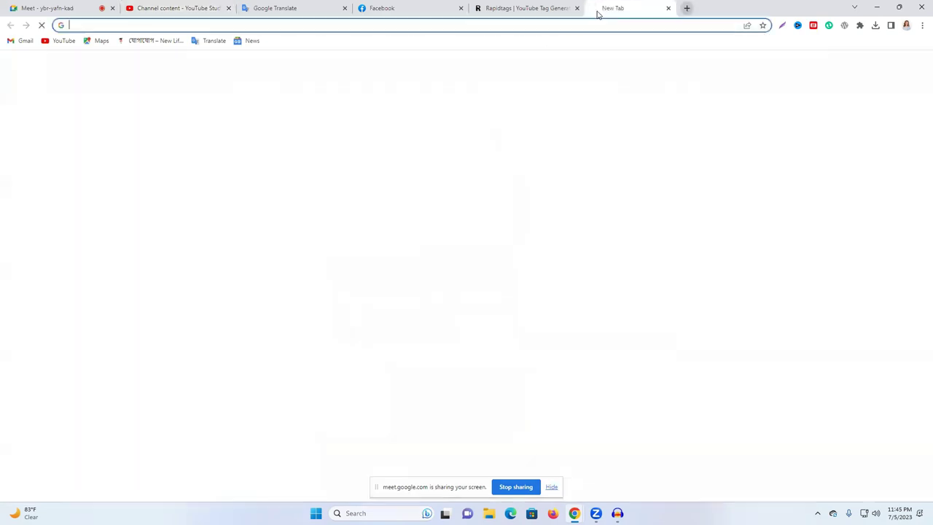
pyautogui.write('y')
pyautogui.press('Return')
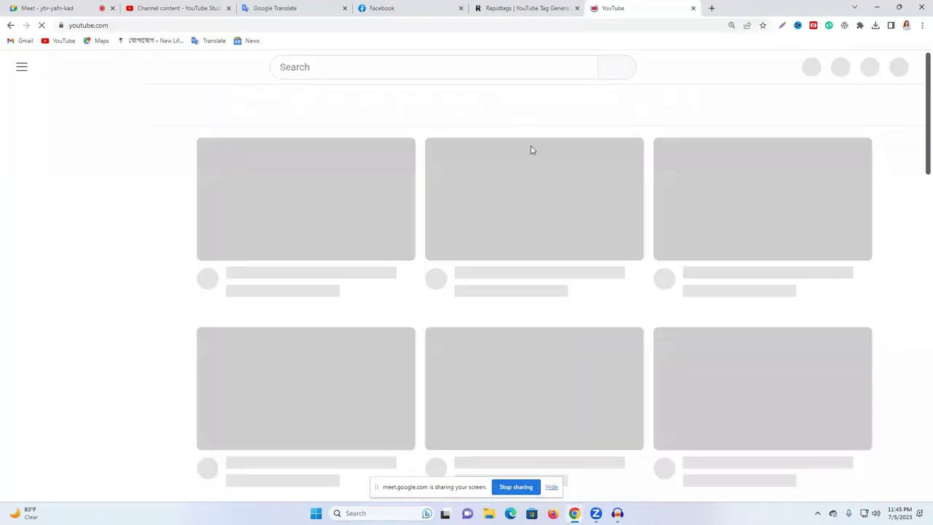
pyautogui.click(397, 67)
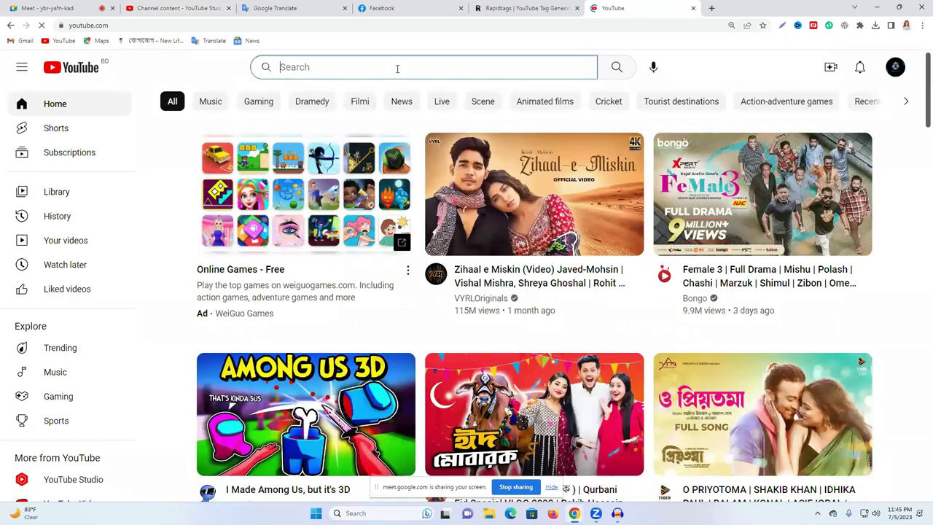
pyautogui.write('crazy')
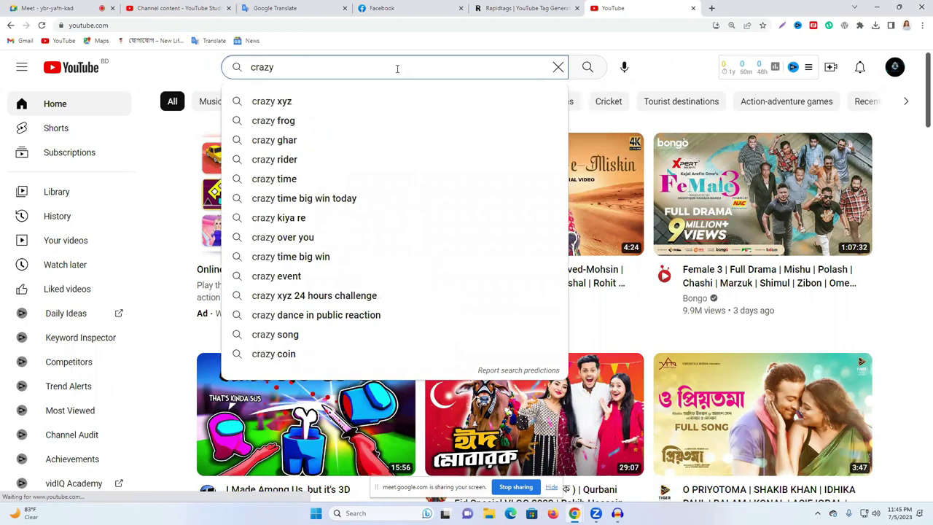
pyautogui.write(' cars')
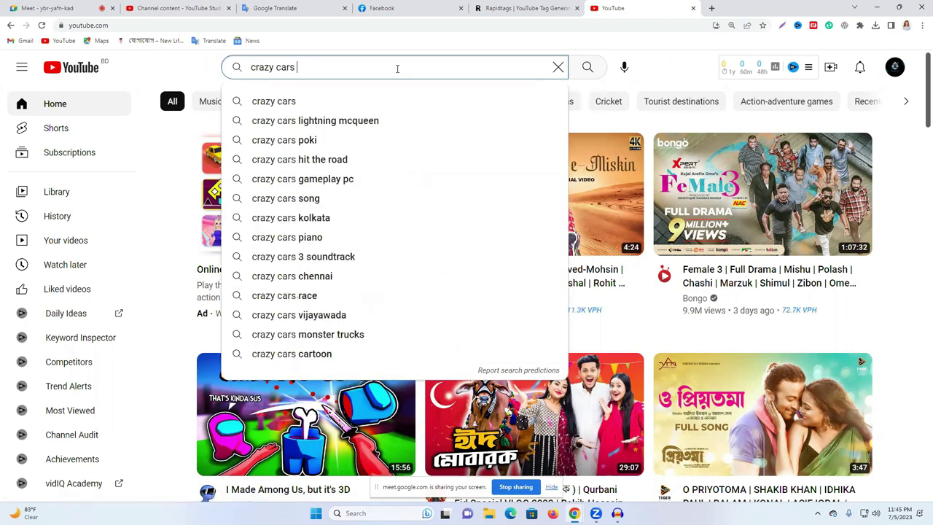
pyautogui.click(74, 6)
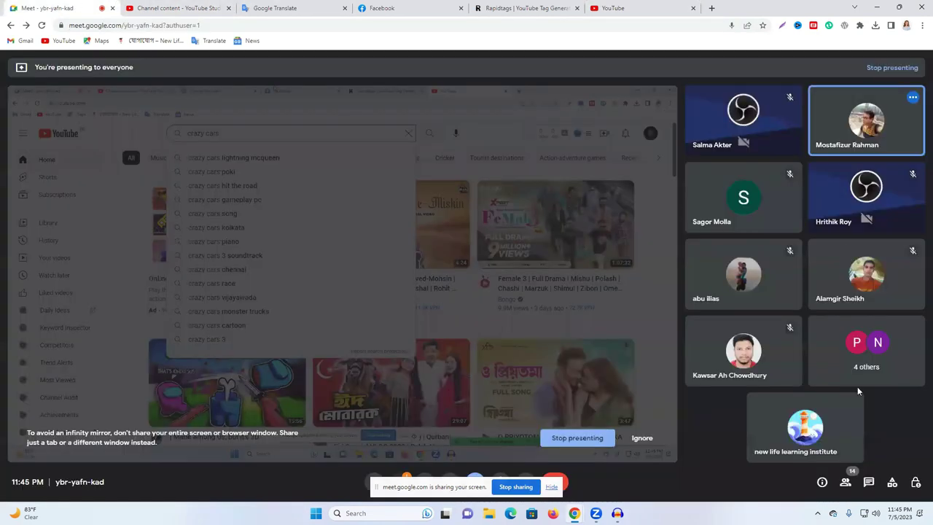
# Mute the talking participant for everyone from the Meet People list.
pyautogui.click(844, 483)
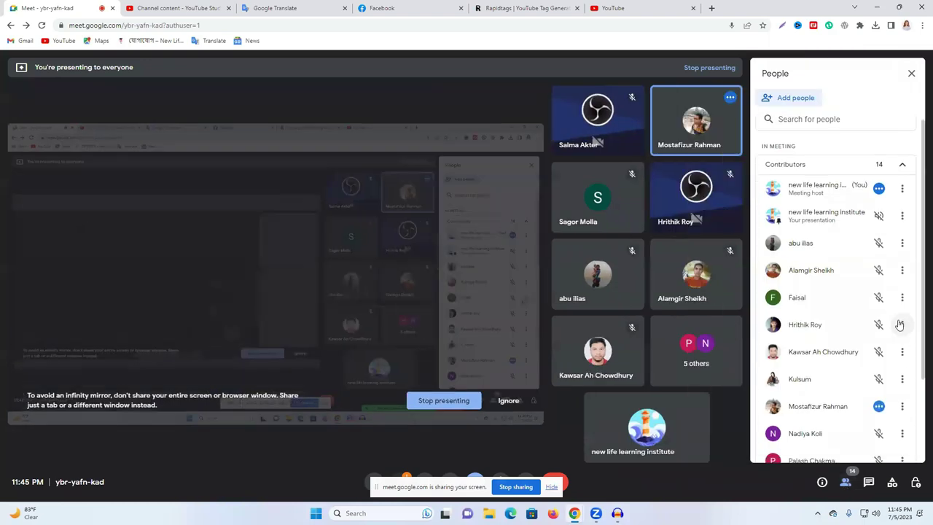
pyautogui.scroll(-2, 897, 324)
pyautogui.click(902, 318)
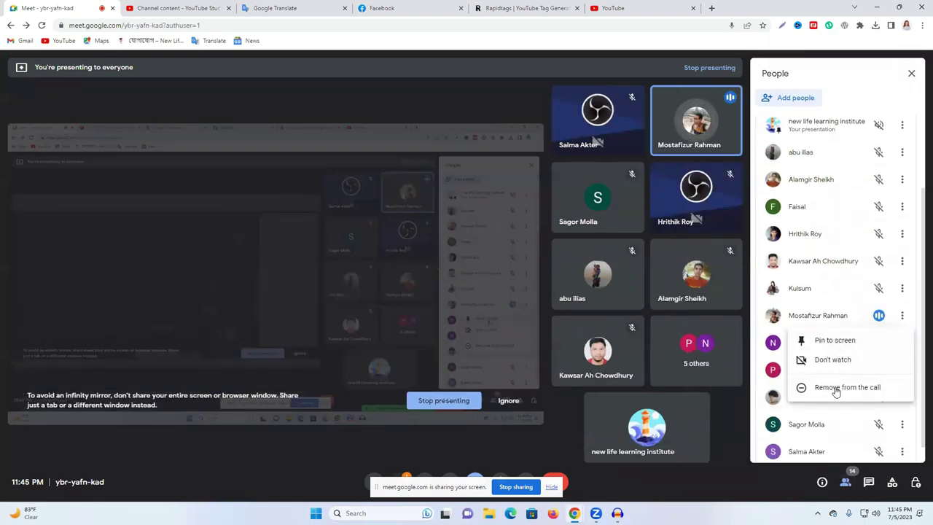
pyautogui.click(878, 316)
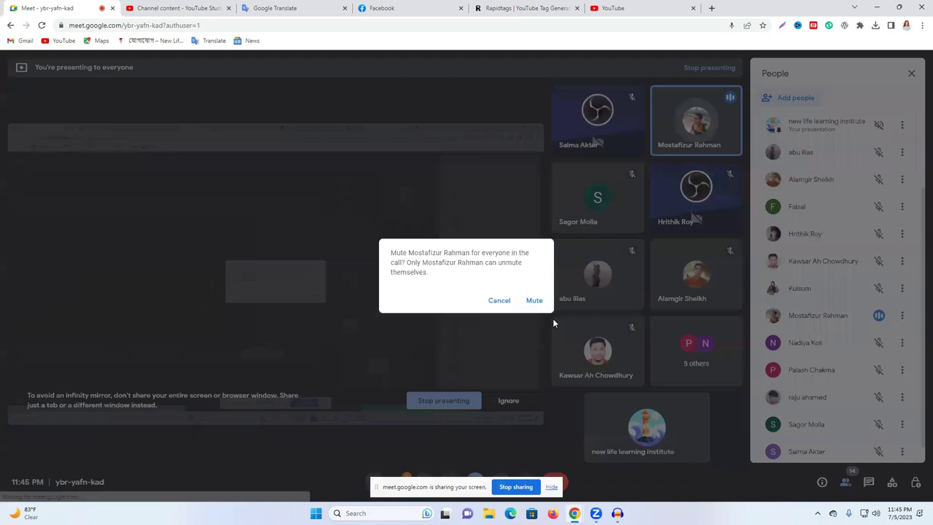
pyautogui.click(537, 301)
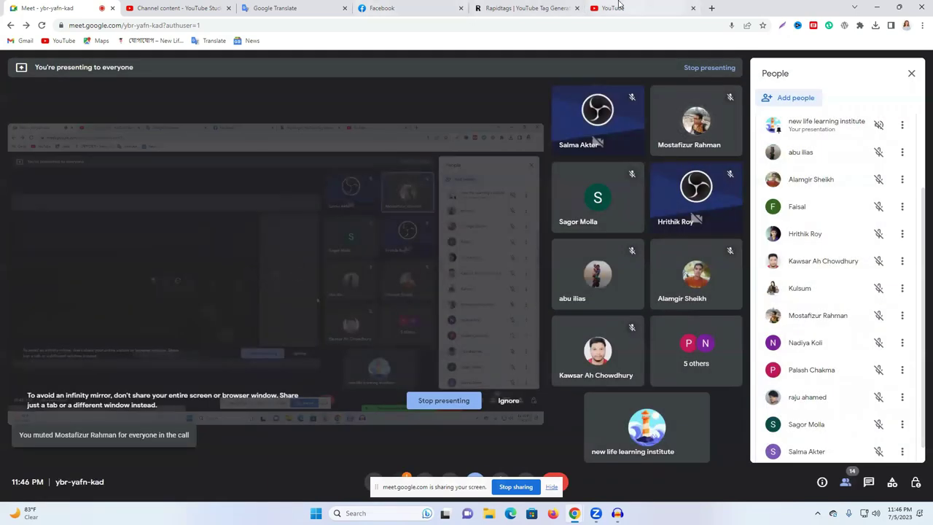
pyautogui.click(612, 8)
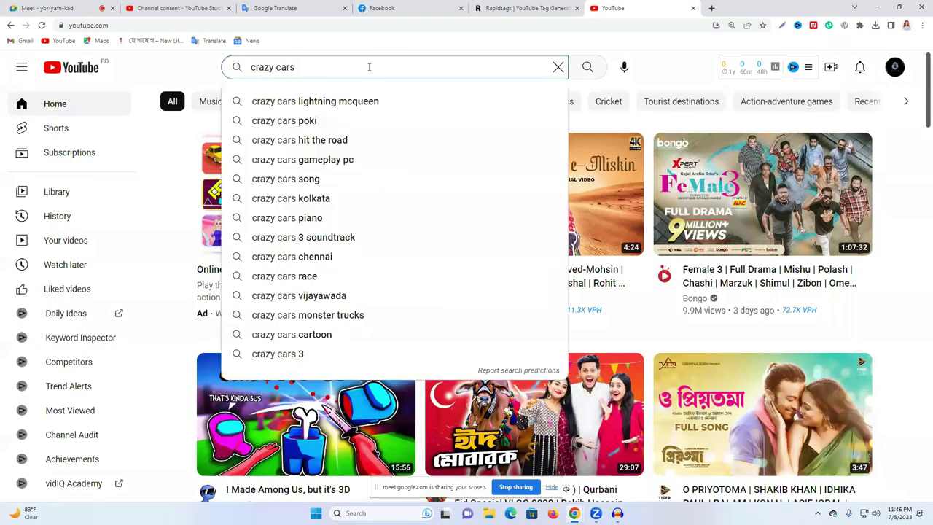
# Search YouTube for 'crazy cars game' and browse the results.
pyautogui.write('game')
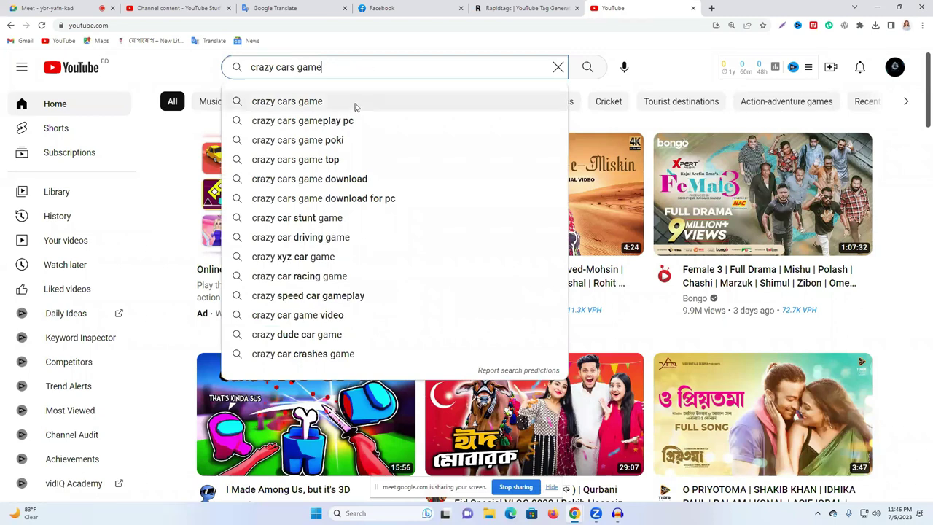
pyautogui.click(364, 107)
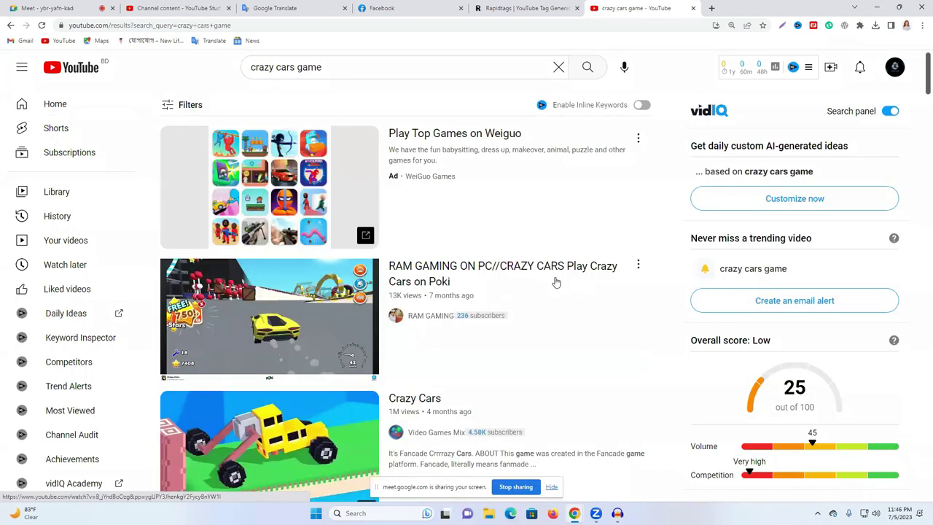
pyautogui.moveTo(463, 277)
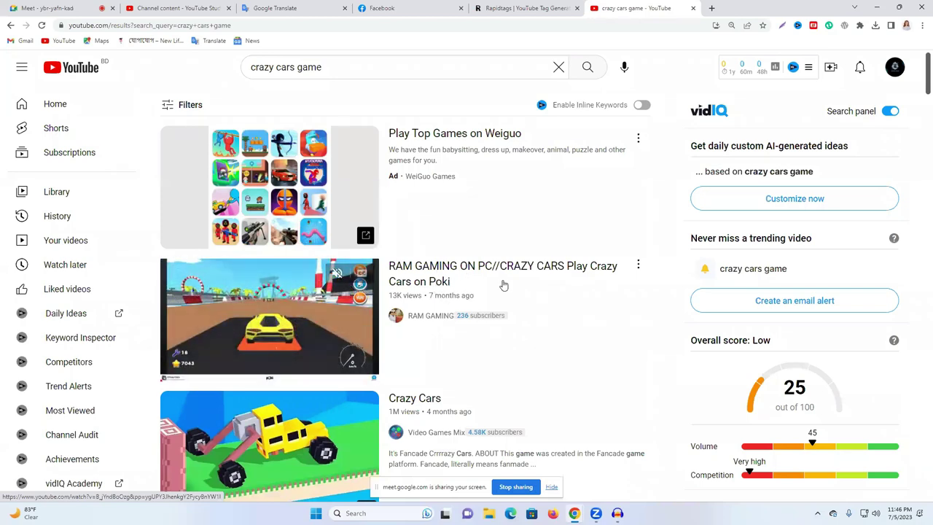
pyautogui.scroll(-2, 474, 295)
pyautogui.scroll(-6, 481, 303)
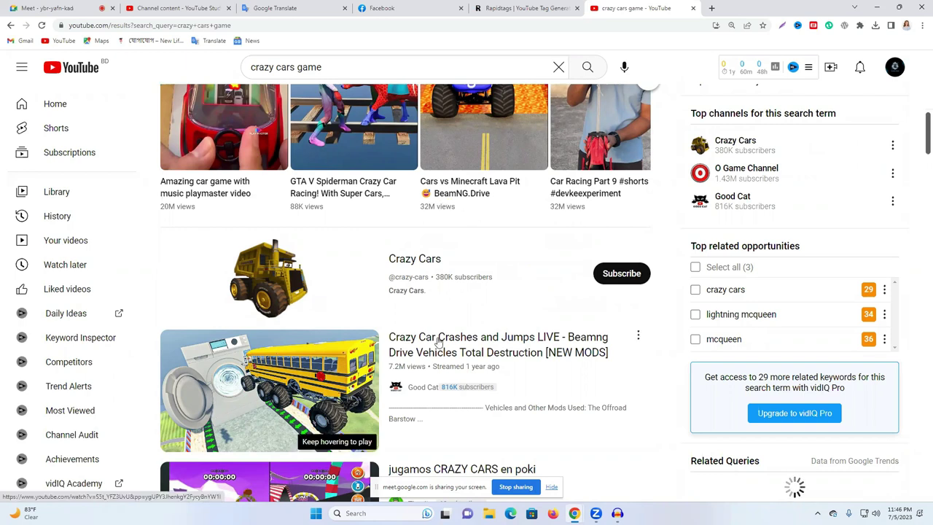
pyautogui.scroll(-3, 475, 355)
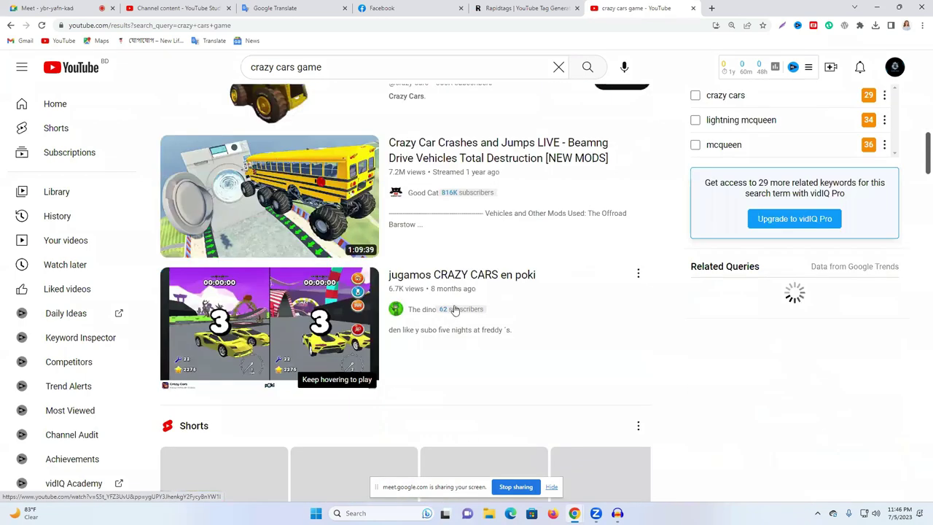
pyautogui.scroll(-6, 456, 318)
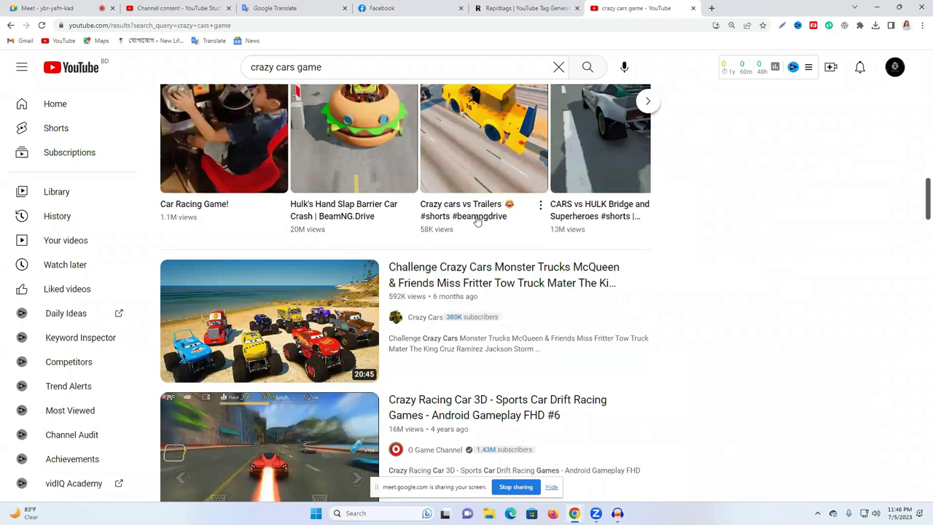
pyautogui.scroll(-2, 451, 233)
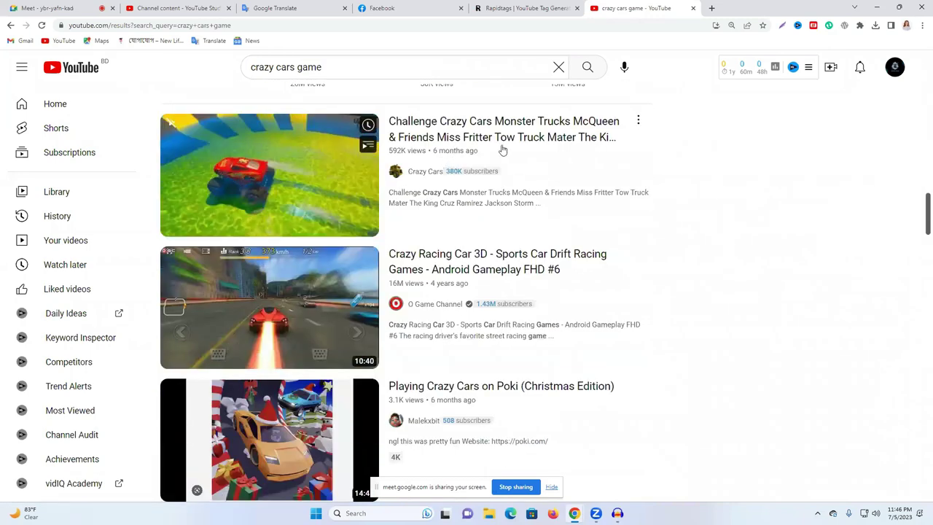
# Open the Crazy Racing Car 3D video and select its title for copying.
pyautogui.click(481, 266)
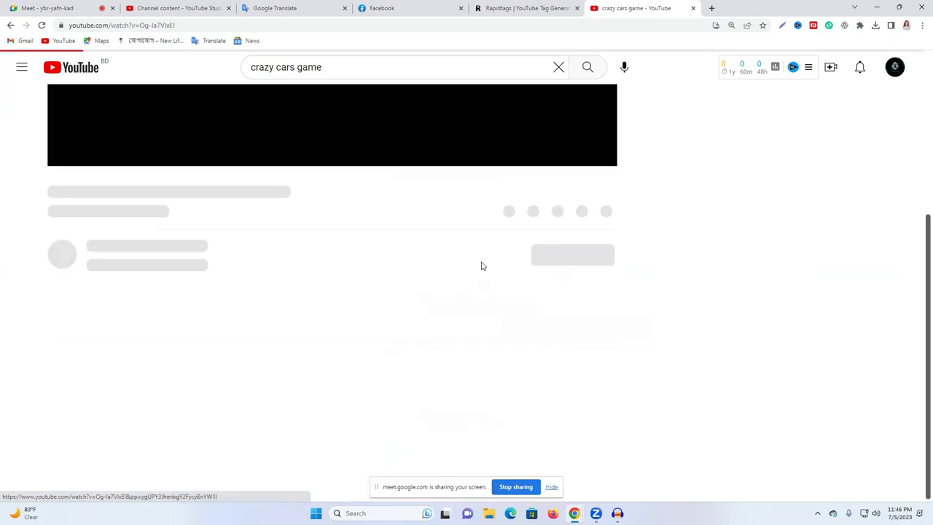
pyautogui.scroll(-2, 205, 312)
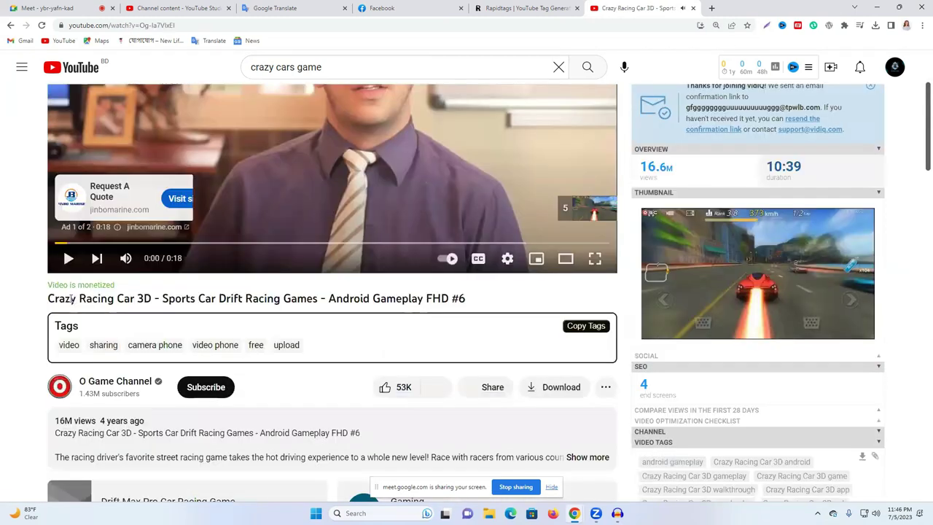
pyautogui.moveTo(48, 299); pyautogui.dragTo(429, 295)
pyautogui.hotkey('ctrl', 'c')
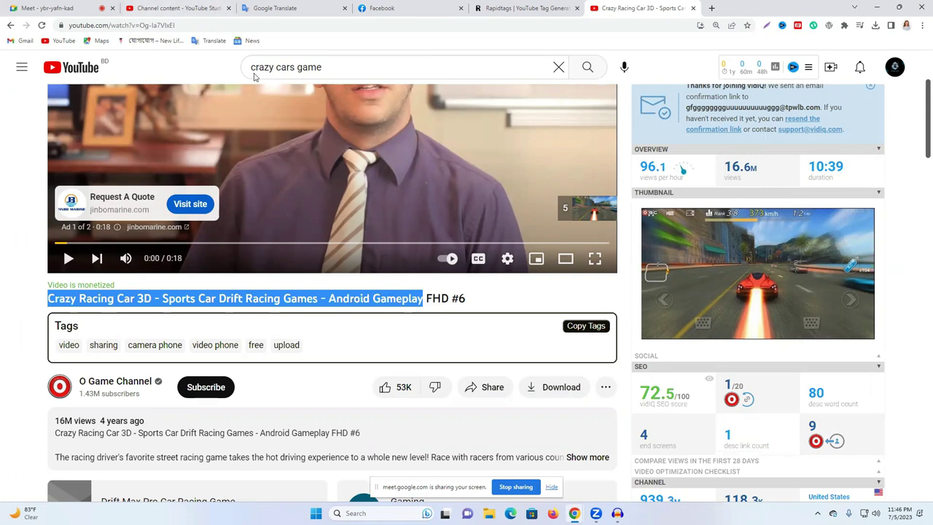
pyautogui.click(153, 7)
# Replace the title with the competitor's copied title and paste it atop the description.
pyautogui.click(304, 192)
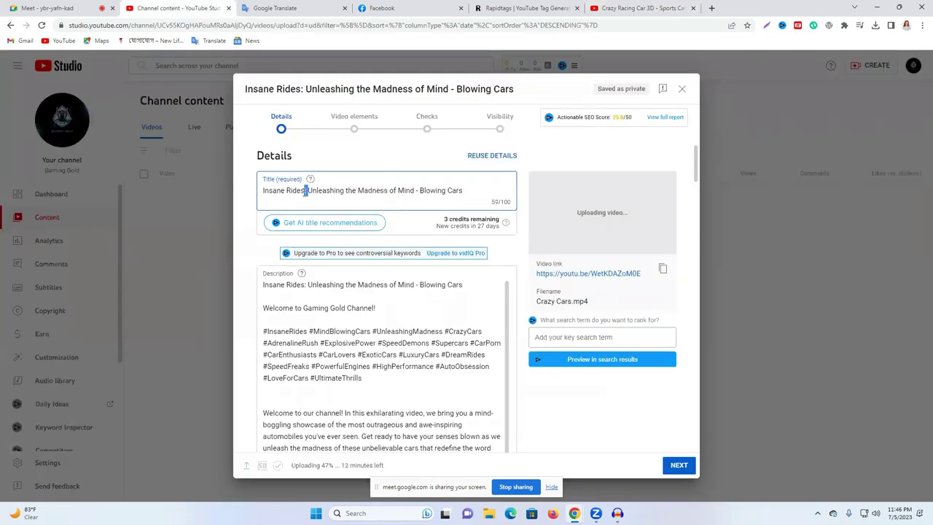
pyautogui.hotkey('ctrl', 'a')
pyautogui.hotkey('ctrl', 'v')
pyautogui.click(266, 285)
pyautogui.hotkey('ctrl', 'v')
pyautogui.press('Return')
pyautogui.press('Return')
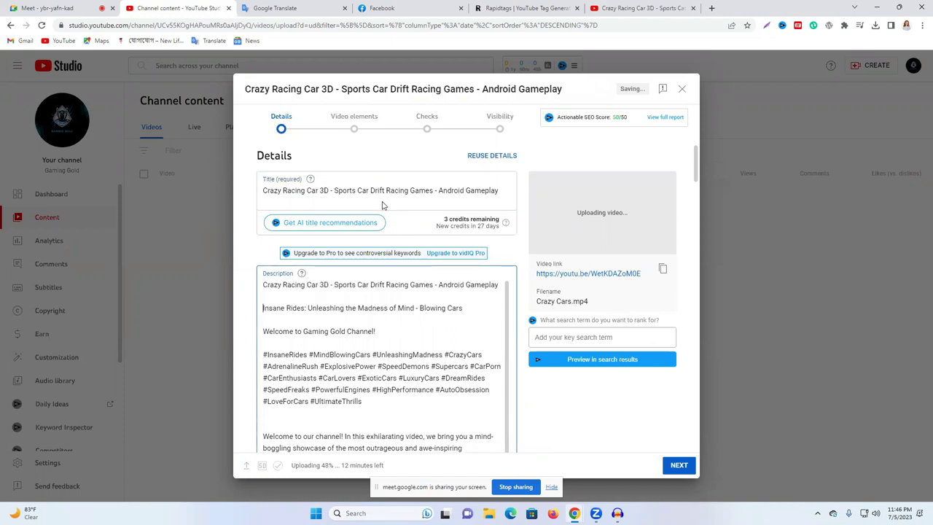
# Change the title's dash to '|' and copy the revised title into the description's first line.
pyautogui.click(328, 190)
pyautogui.moveTo(334, 190); pyautogui.dragTo(327, 190)
pyautogui.write('|')
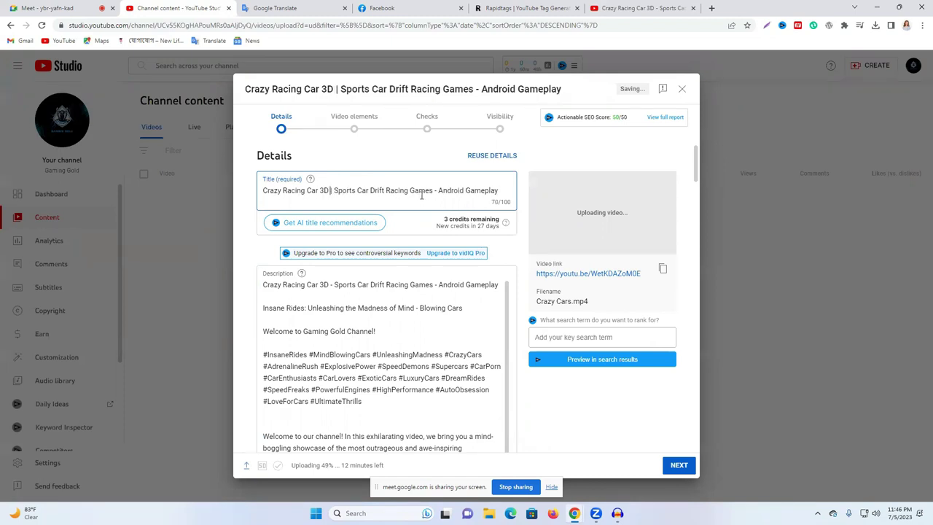
pyautogui.write(' |')
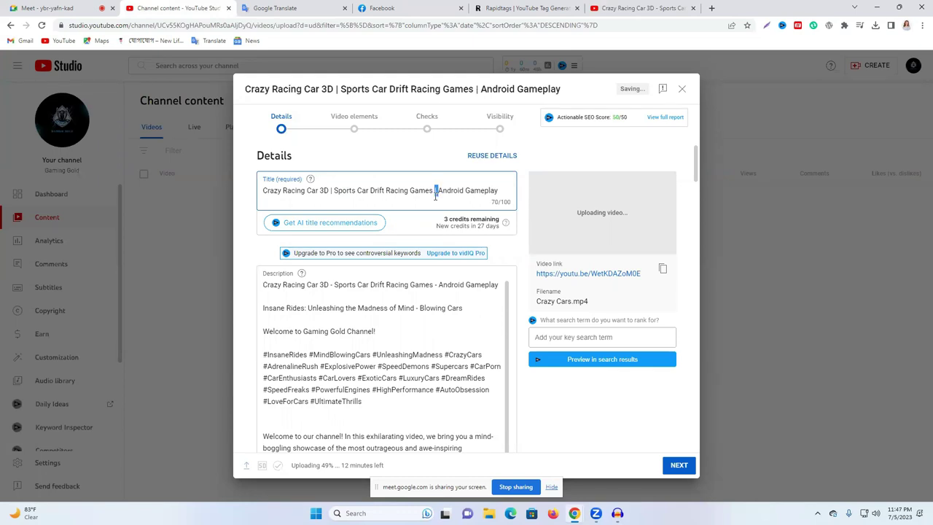
pyautogui.hotkey('ctrl', 'a')
pyautogui.hotkey('ctrl', 'c')
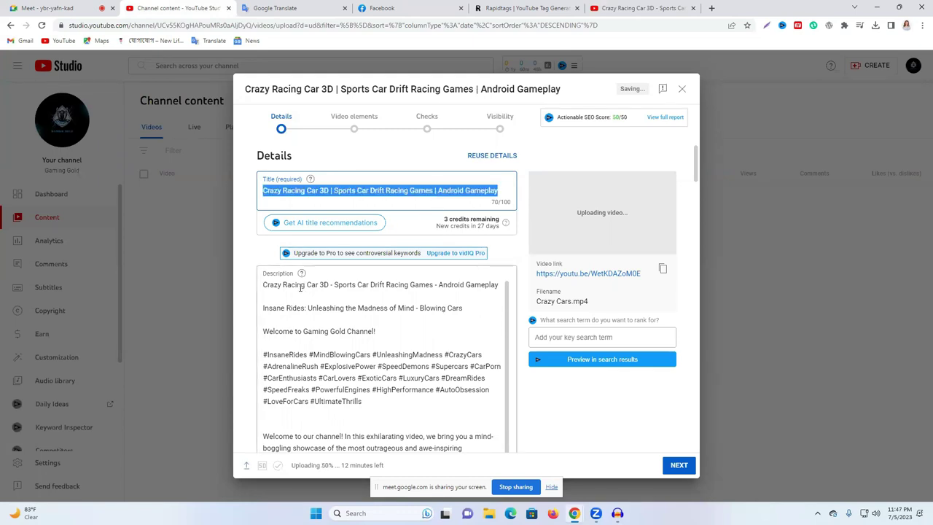
pyautogui.tripleClick(295, 284)
pyautogui.hotkey('ctrl', 'v')
pyautogui.press('Return')
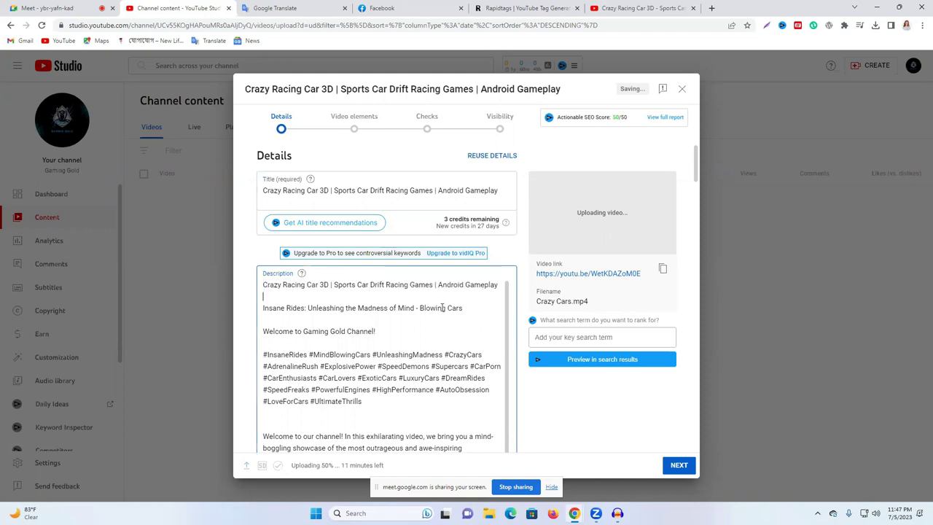
# Scroll down the details form to the Tags section.
pyautogui.scroll(-10, 583, 347)
pyautogui.doubleClick(615, 118)
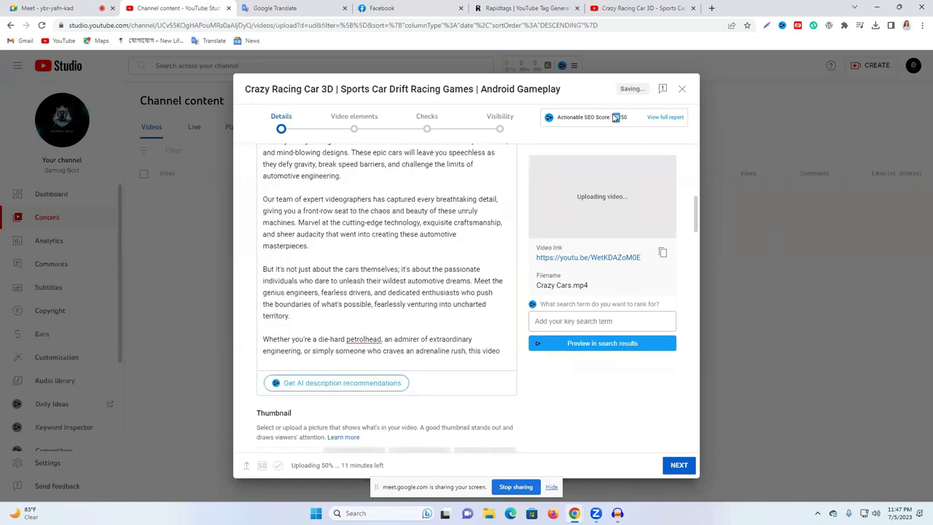
pyautogui.doubleClick(624, 117)
pyautogui.scroll(-15, 437, 349)
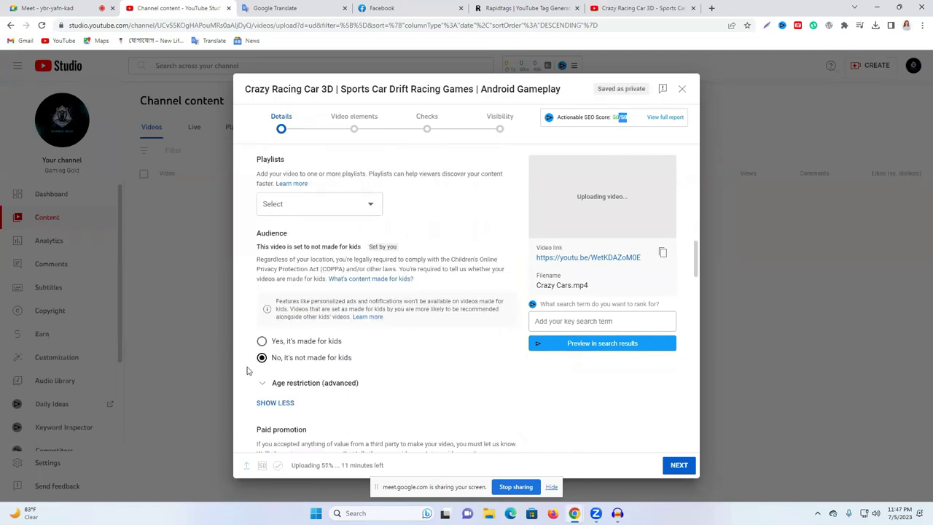
pyautogui.scroll(-2, 291, 408)
pyautogui.scroll(-10, 358, 368)
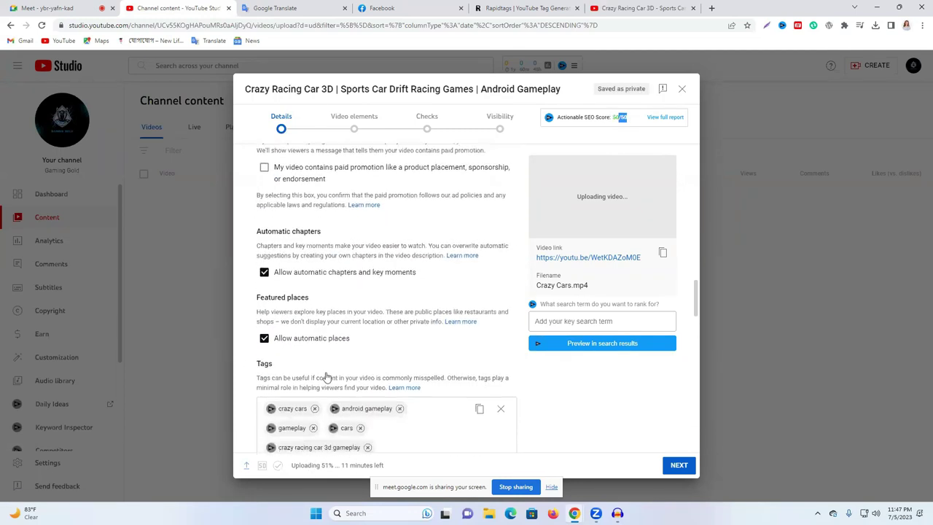
pyautogui.scroll(-3, 537, 403)
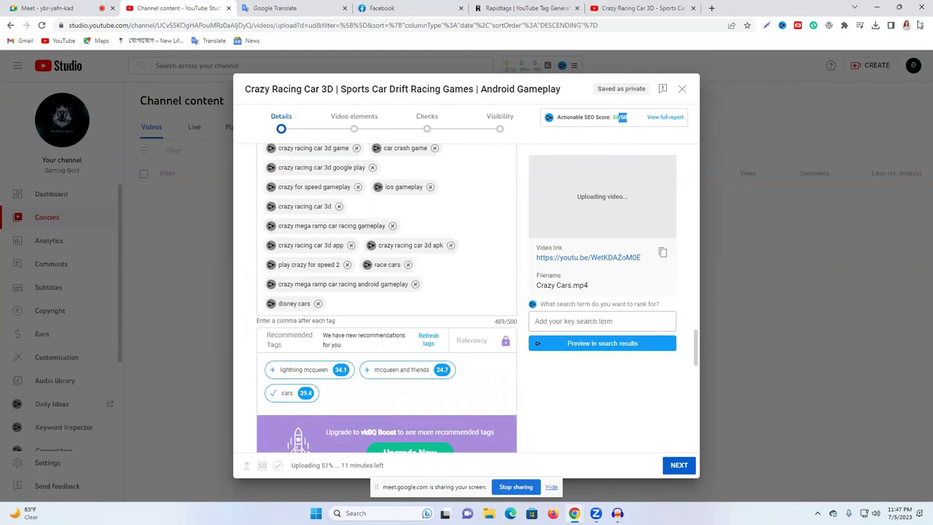
# Go from the Extensions menu through Manage extensions to the Chrome Web Store.
pyautogui.click(844, 25)
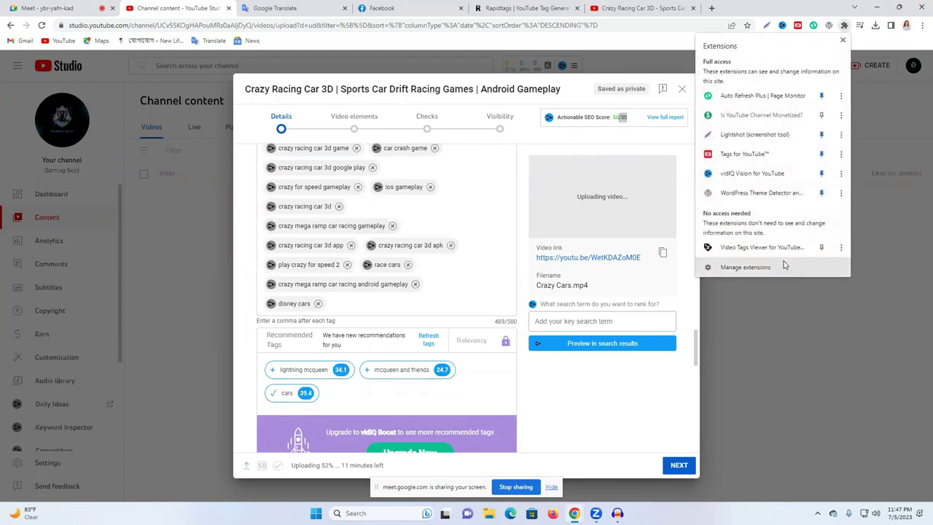
pyautogui.click(729, 271)
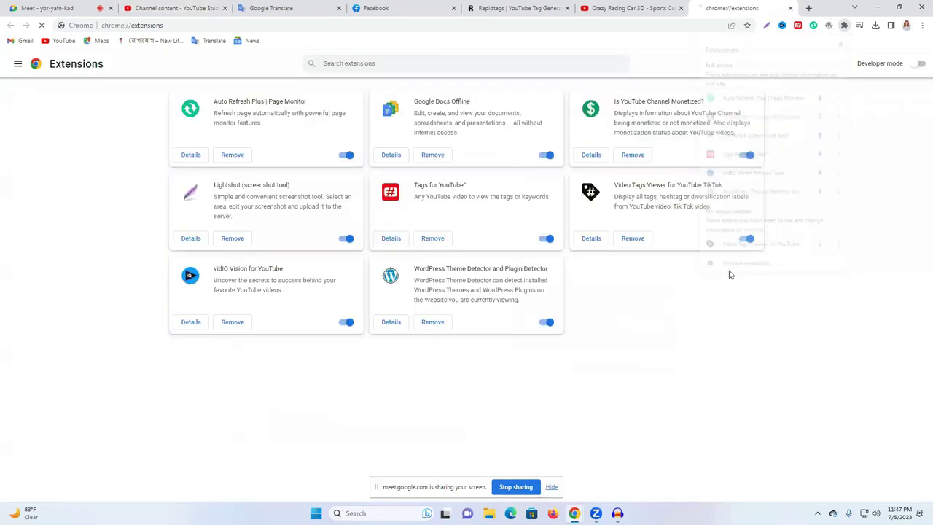
pyautogui.click(17, 63)
pyautogui.click(50, 494)
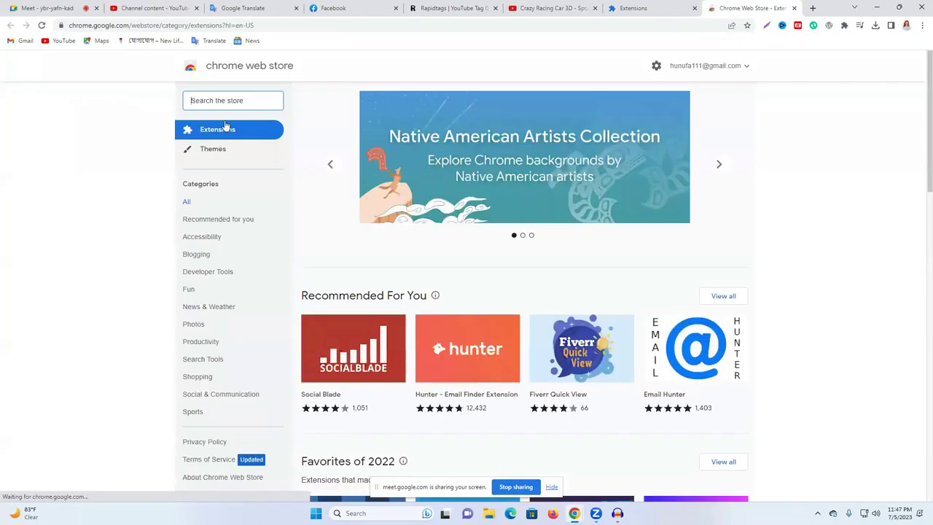
# Search the Web Store for 'vidiq vision' and open the vidIQ Vision for YouTube page.
pyautogui.click(228, 100)
pyautogui.write('v')
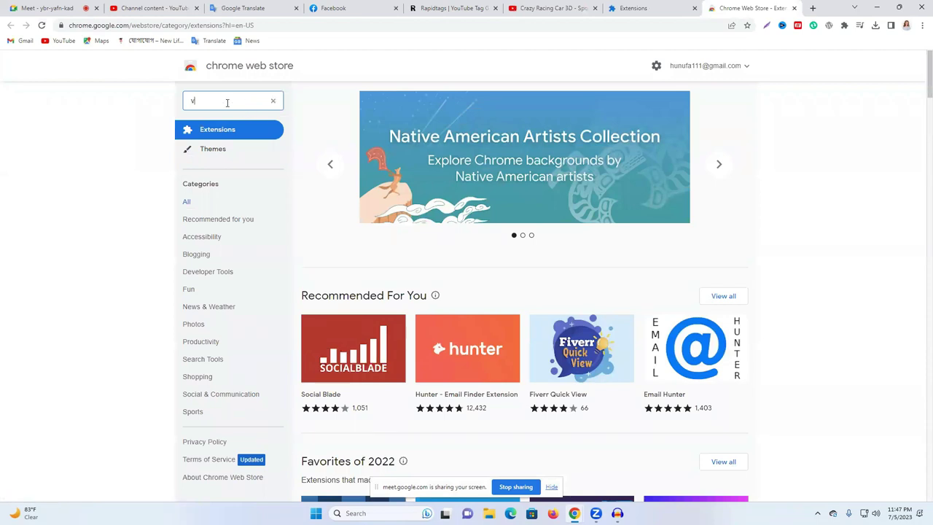
pyautogui.write('idi')
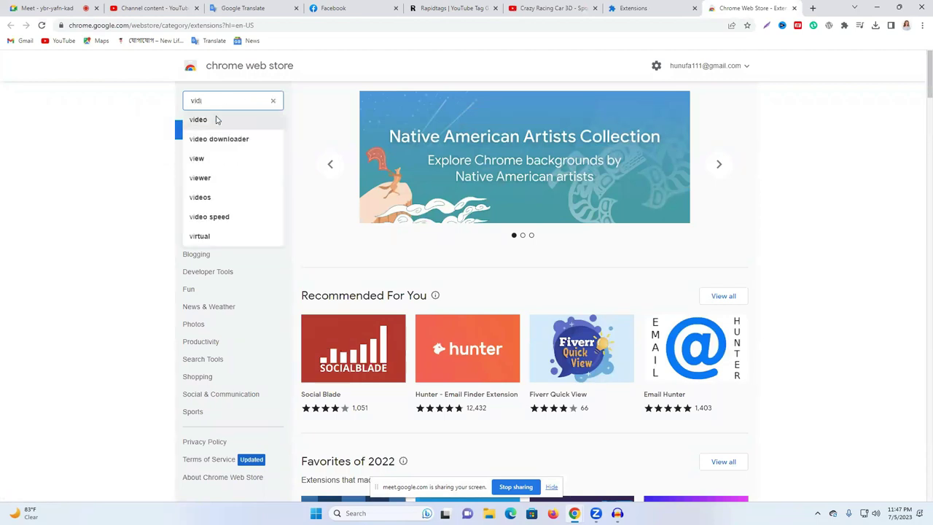
pyautogui.write('q')
pyautogui.click(214, 120)
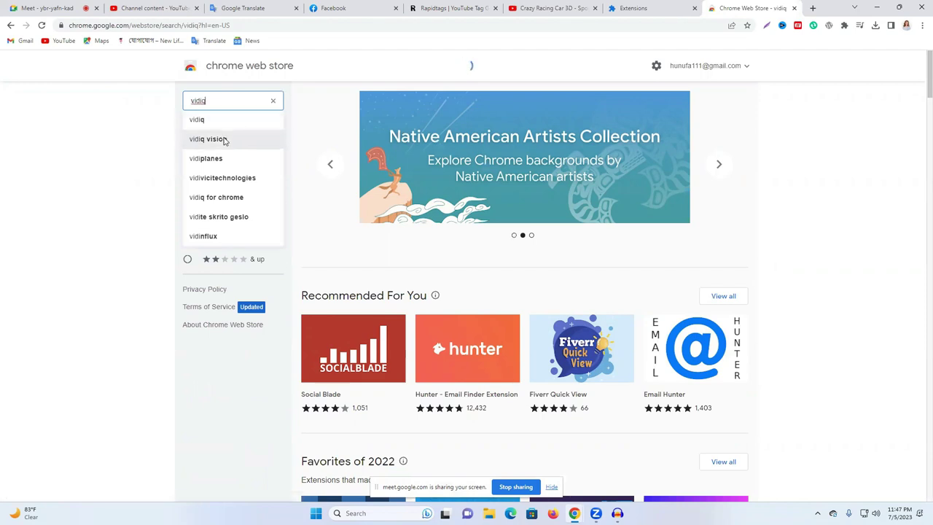
pyautogui.click(223, 138)
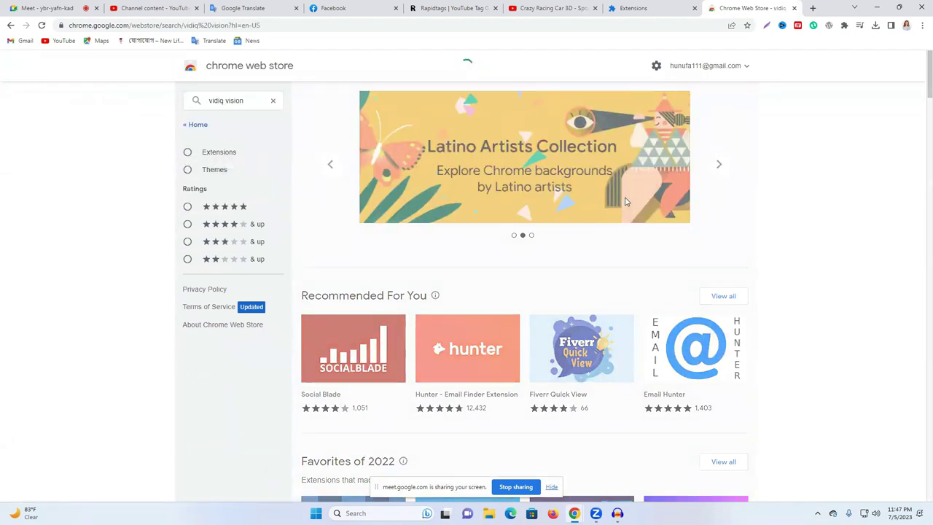
pyautogui.click(464, 177)
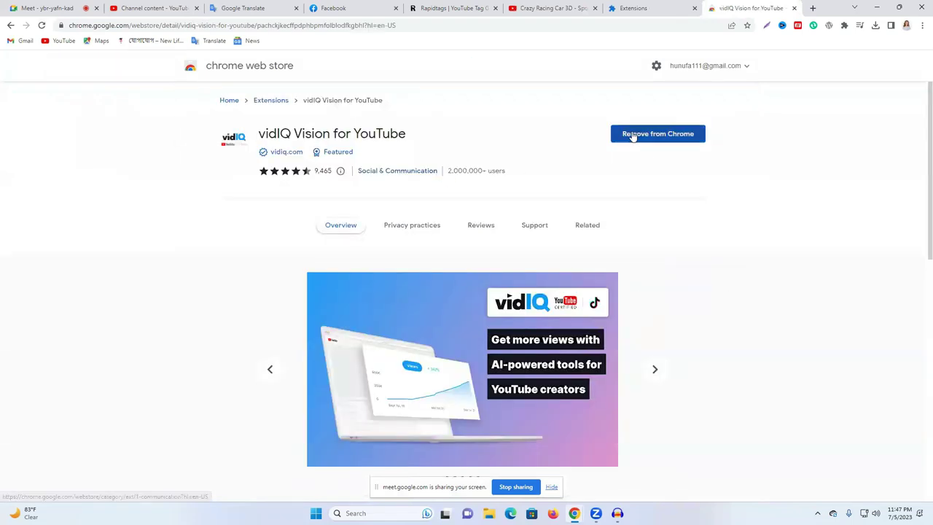
# Unpin and re-pin vidIQ on the toolbar, then return to the Crazy Racing Car 3D tab.
pyautogui.click(844, 25)
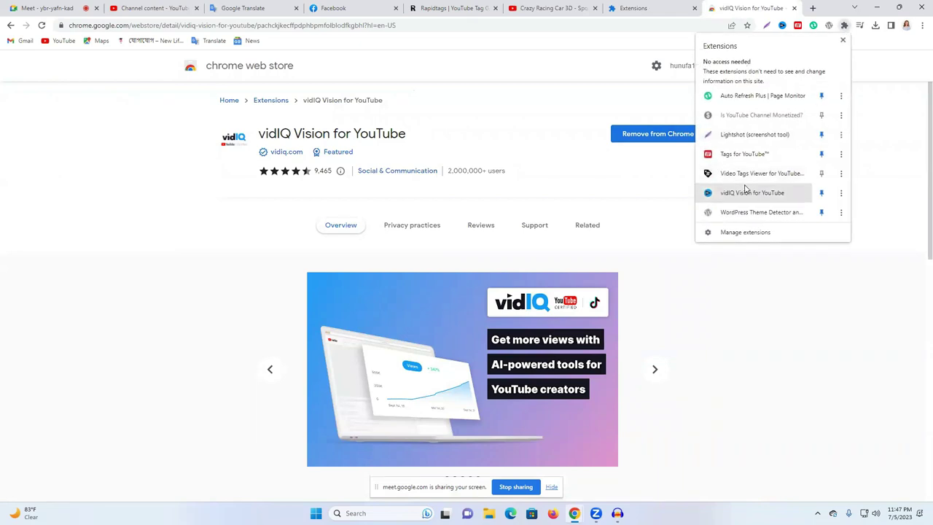
pyautogui.click(821, 193)
pyautogui.click(821, 192)
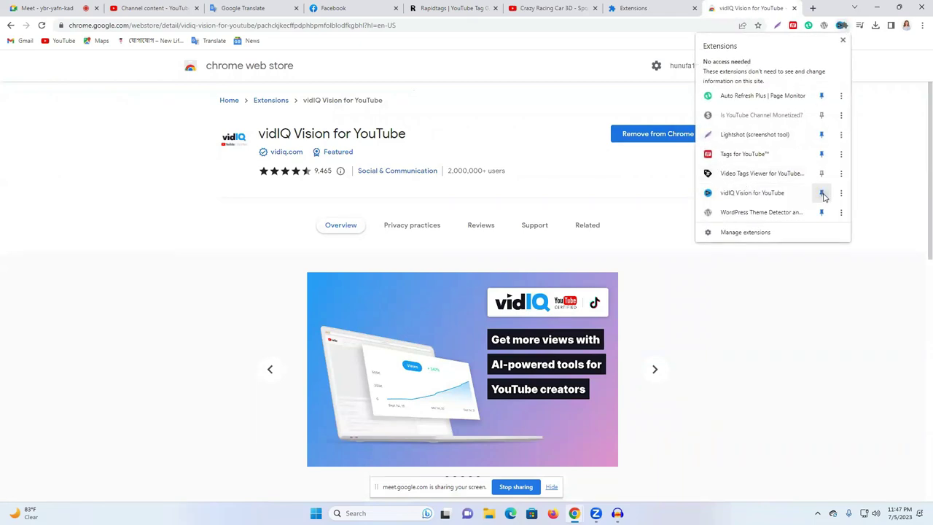
pyautogui.click(593, 83)
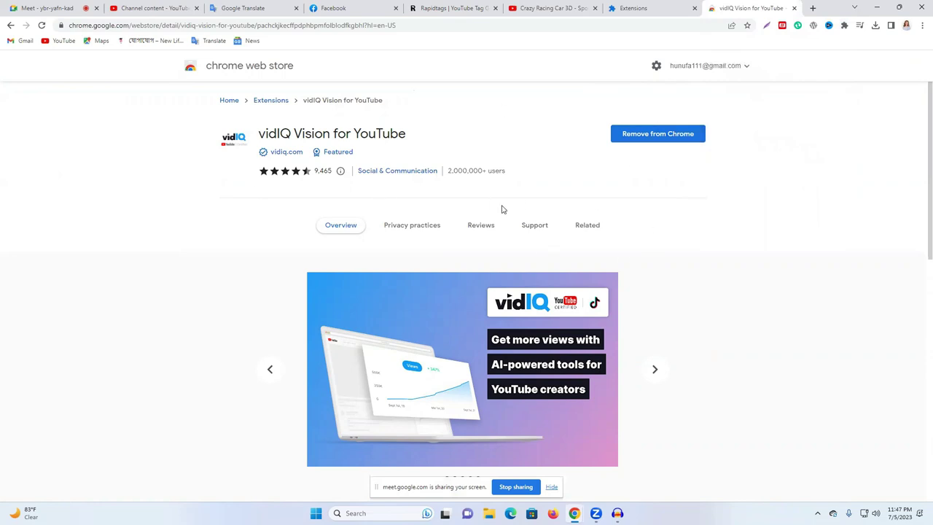
pyautogui.click(552, 8)
# Back in the Studio upload details, pick Gaming as the category and proceed to Checks.
pyautogui.click(154, 8)
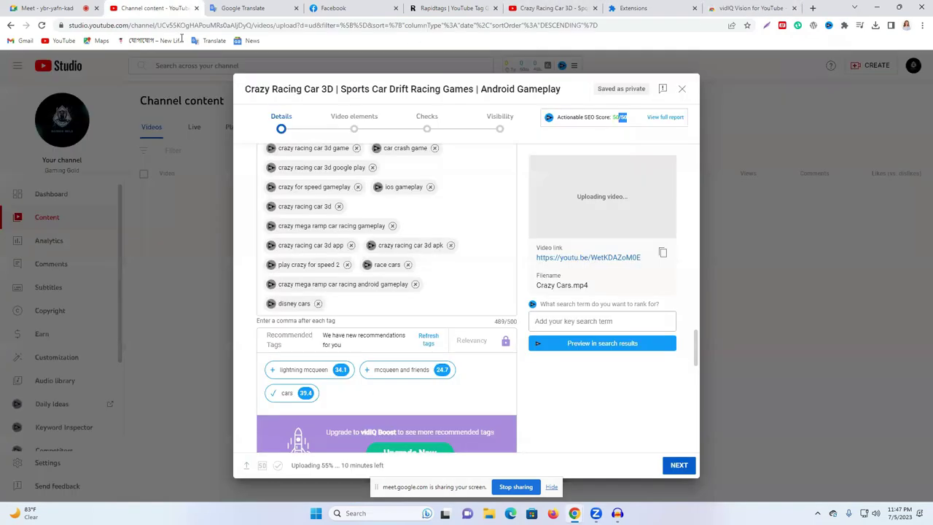
pyautogui.scroll(-3, 452, 300)
pyautogui.scroll(3, 489, 260)
pyautogui.scroll(-2, 438, 288)
pyautogui.scroll(-10, 435, 287)
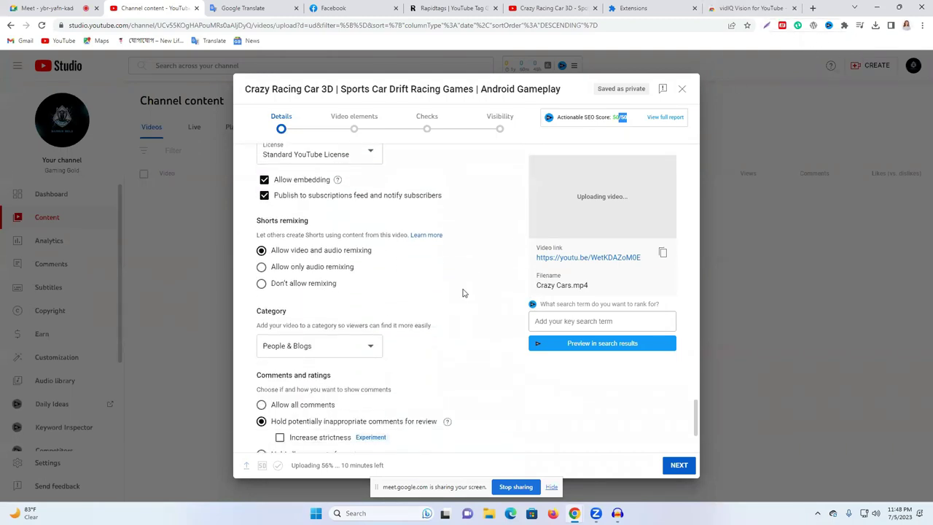
pyautogui.scroll(2, 371, 365)
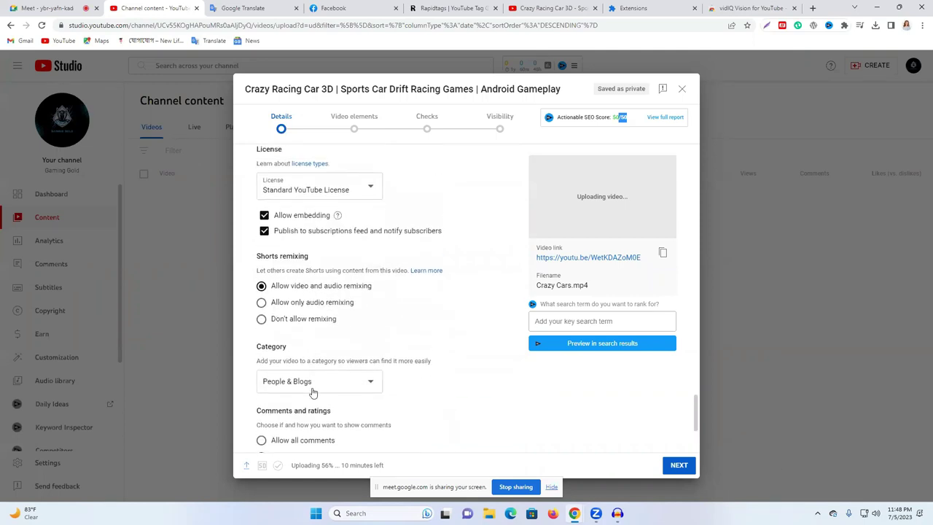
pyautogui.click(303, 388)
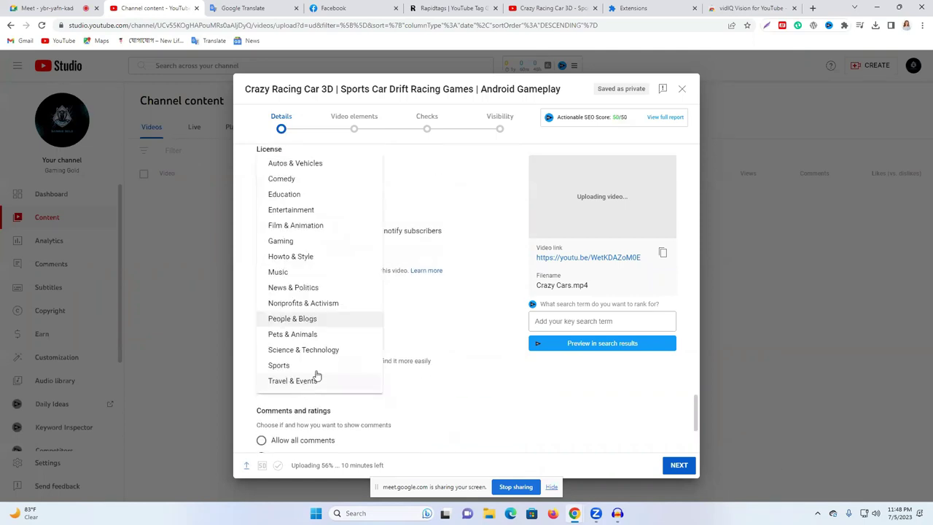
pyautogui.click(293, 243)
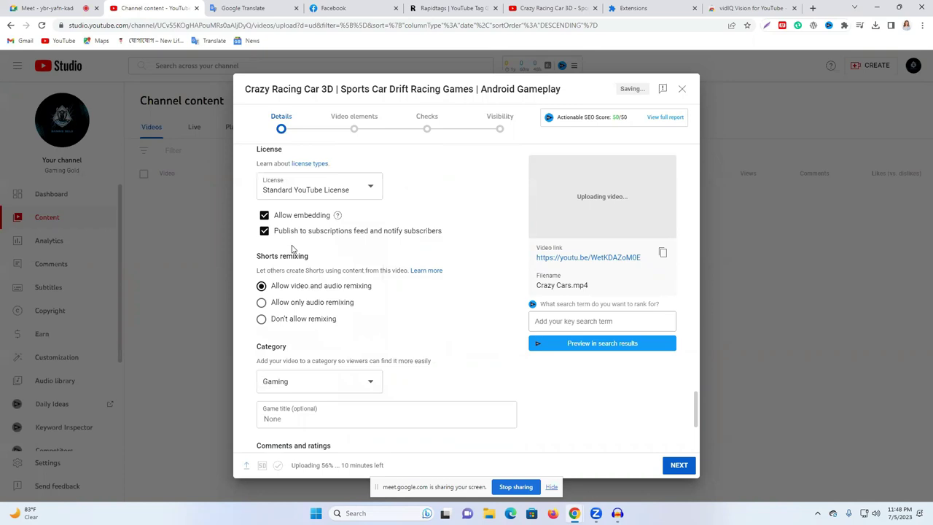
pyautogui.click(678, 468)
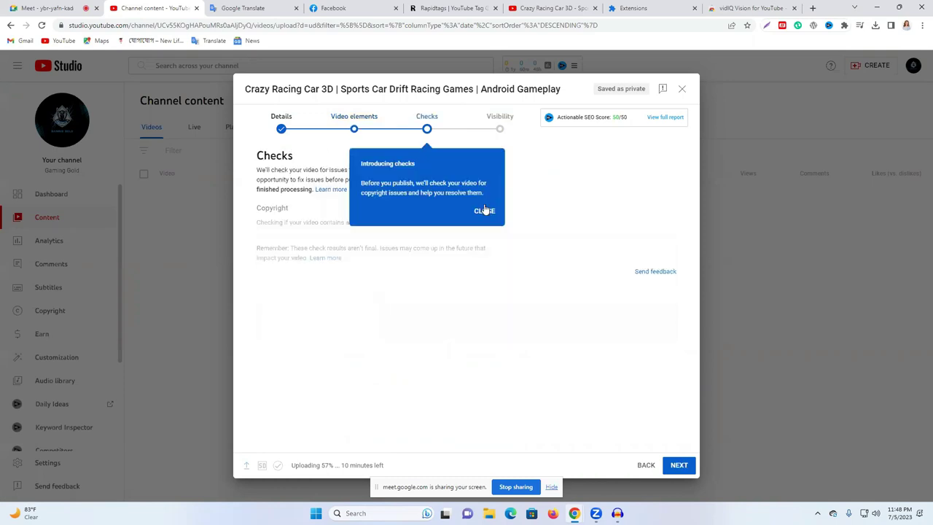
# Move past Checks to Visibility and publish the racing video as Public.
pyautogui.click(409, 211)
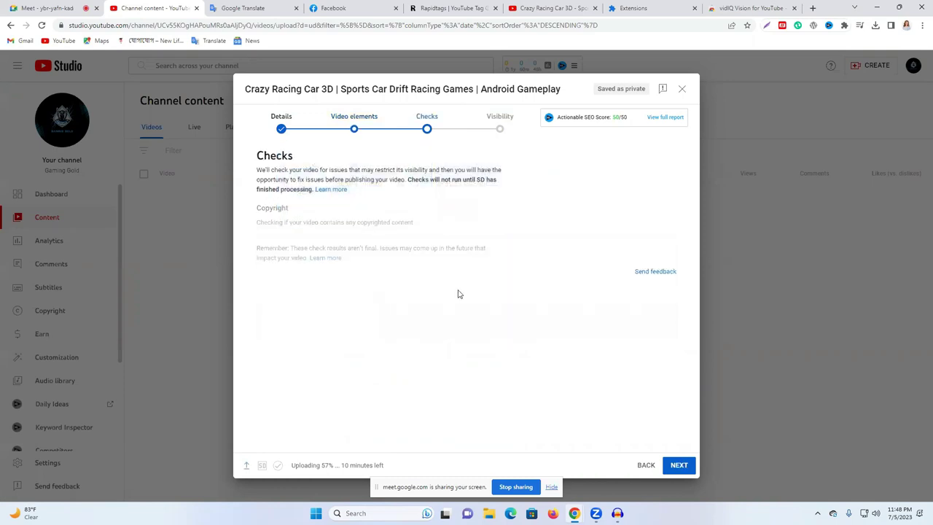
pyautogui.click(681, 467)
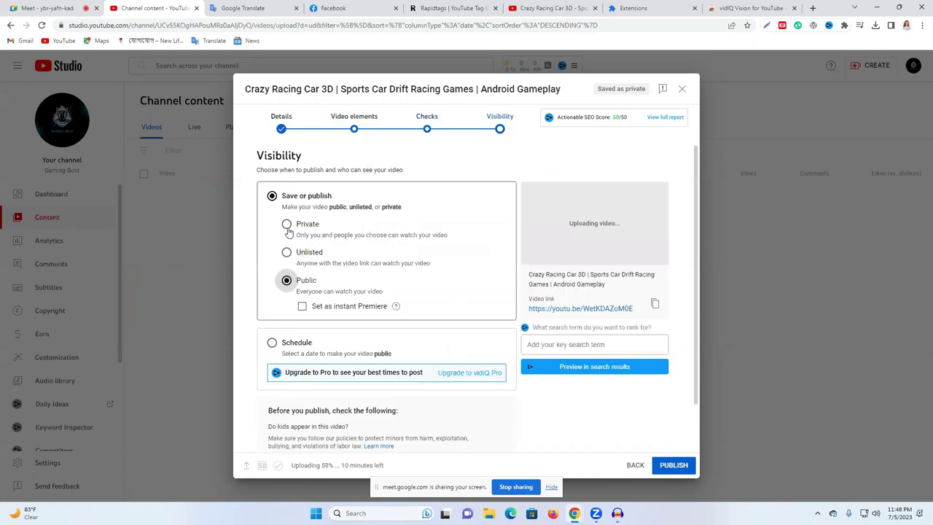
pyautogui.scroll(-2, 318, 311)
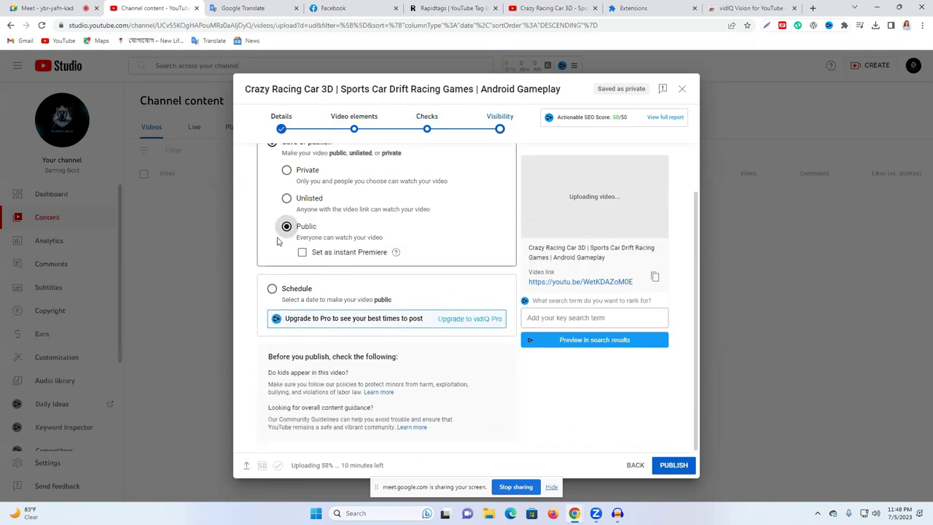
pyautogui.click(671, 464)
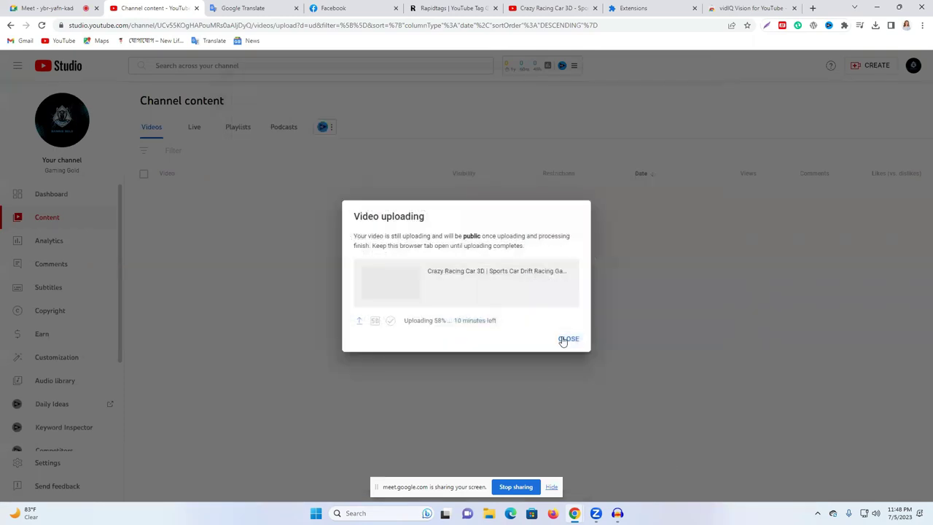
# Dismiss the upload-progress notice and onboarding tip, then switch to the vidIQ store tab.
pyautogui.click(568, 339)
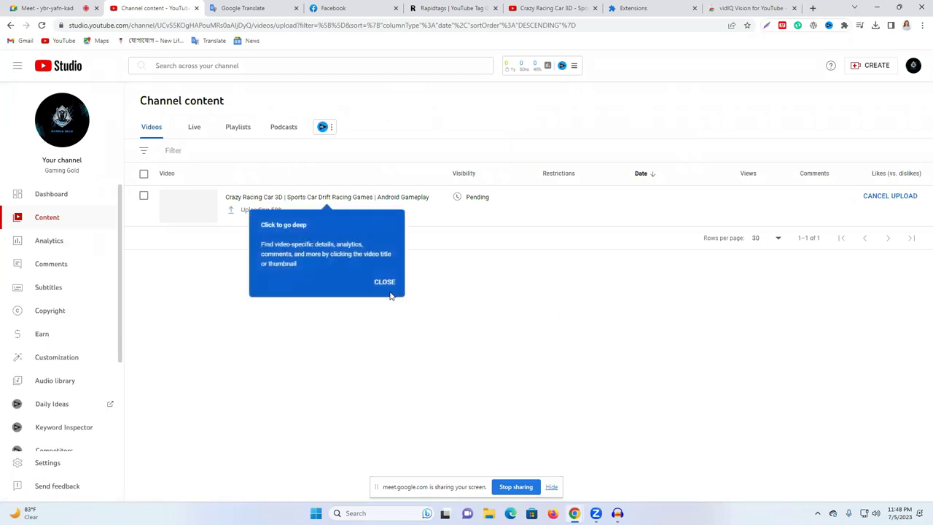
pyautogui.click(384, 283)
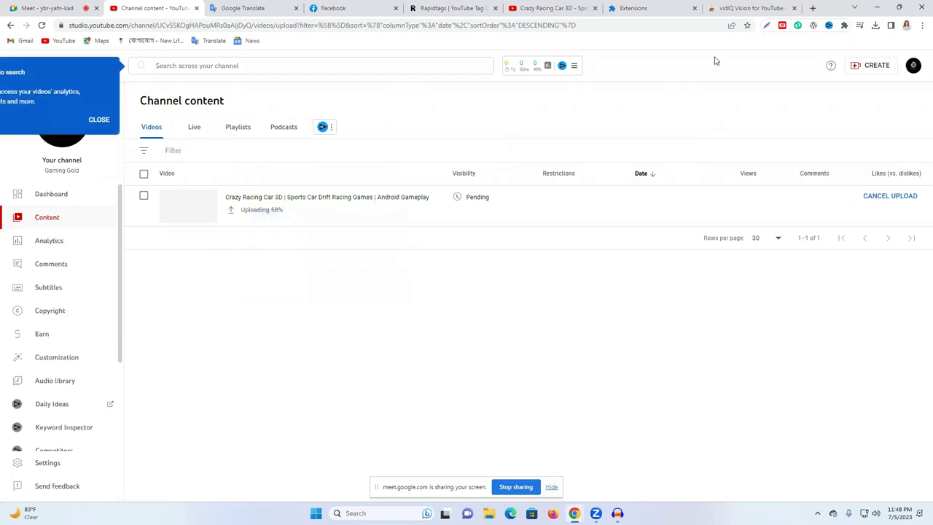
pyautogui.click(776, 8)
# Close the vidIQ store and Extensions tabs and return to the Meet call tab.
pyautogui.click(794, 9)
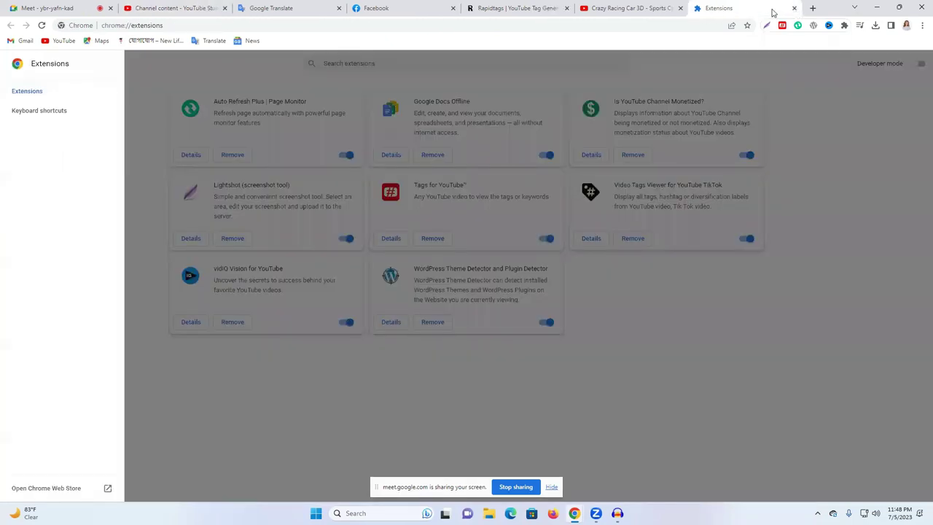
pyautogui.click(794, 8)
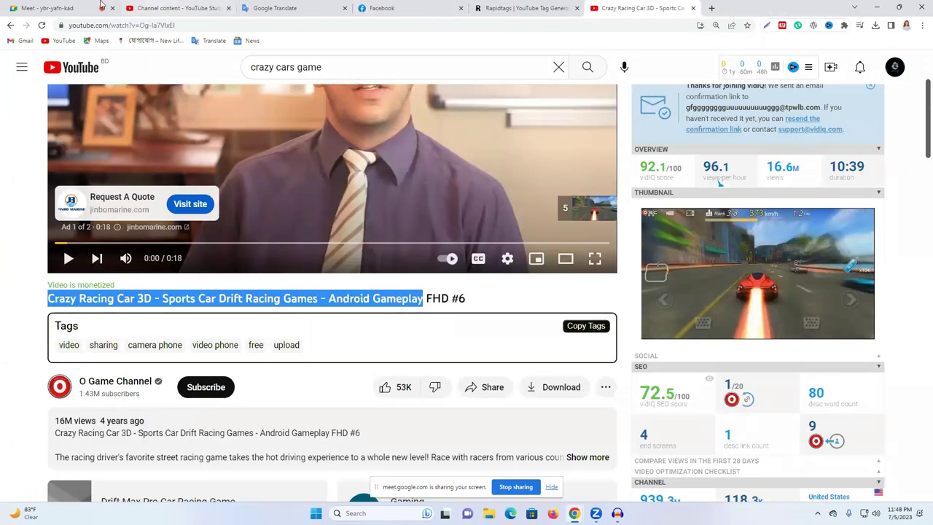
pyautogui.click(86, 5)
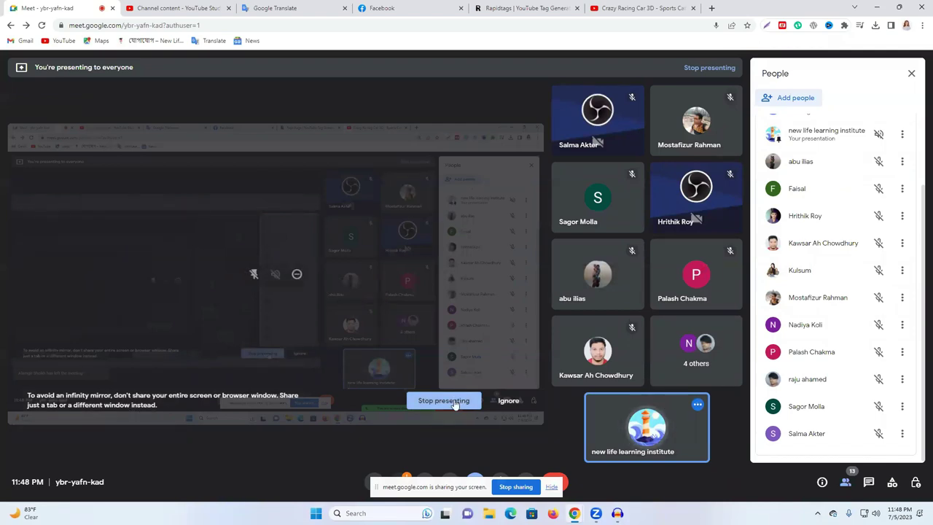
# Stop presenting, close the People panel, and switch the Meet call to full screen with F11.
pyautogui.click(454, 400)
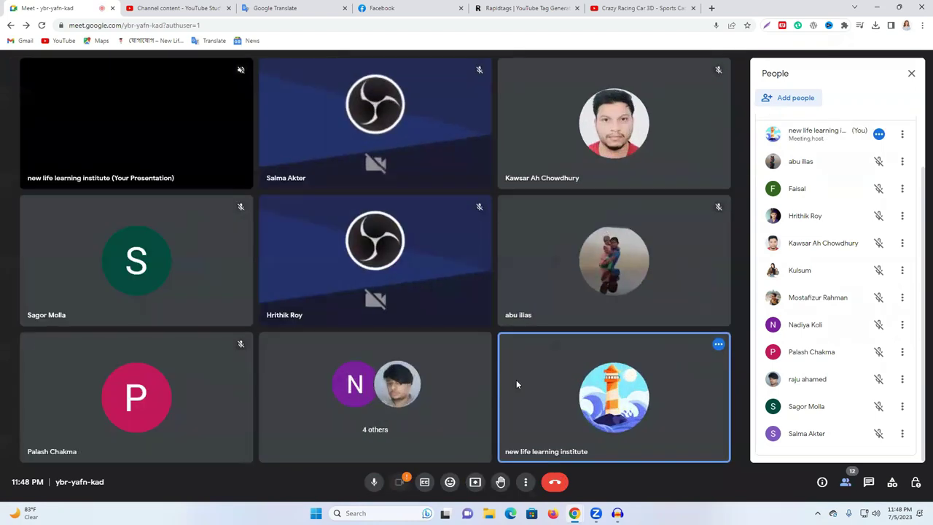
pyautogui.click(910, 74)
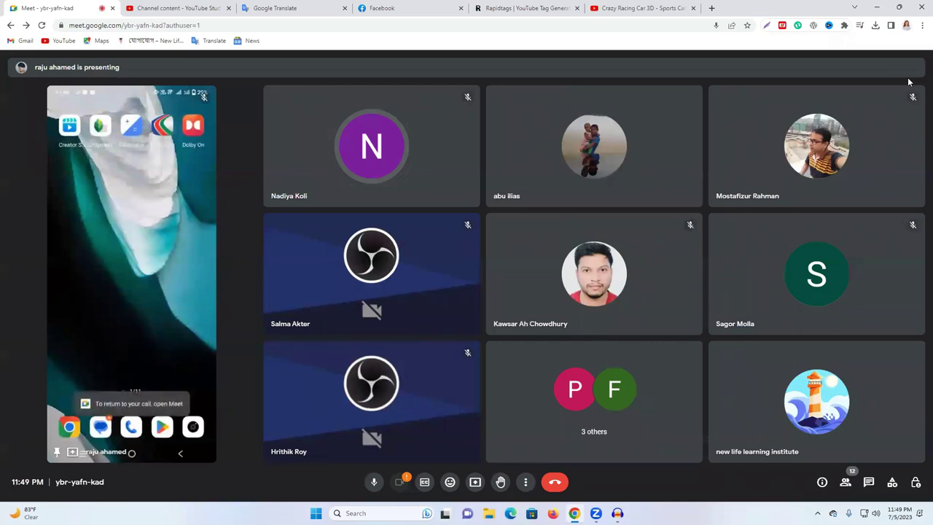
pyautogui.press('F11')
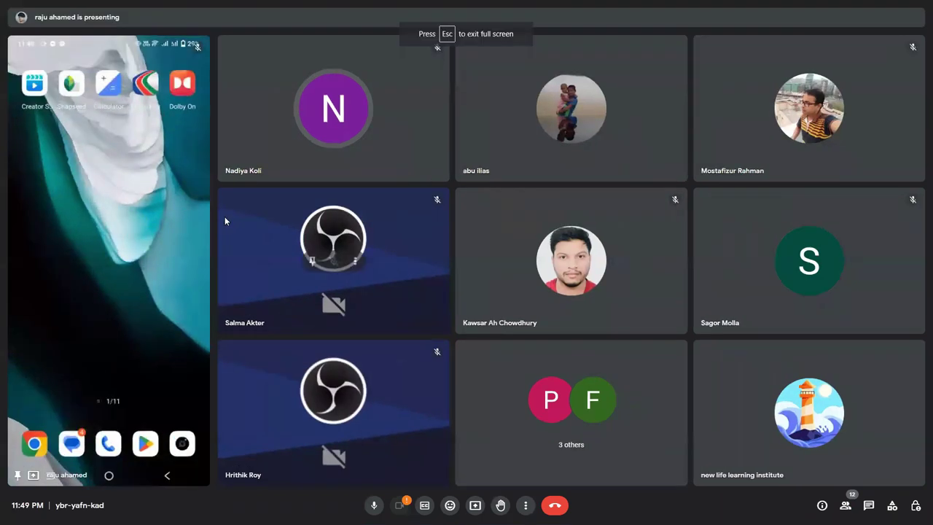
pyautogui.press('F11')
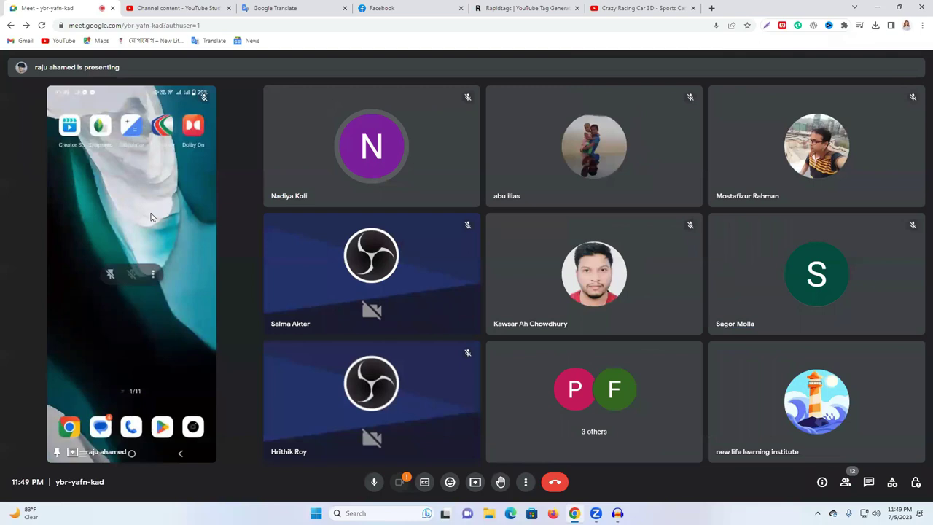
pyautogui.press('F11')
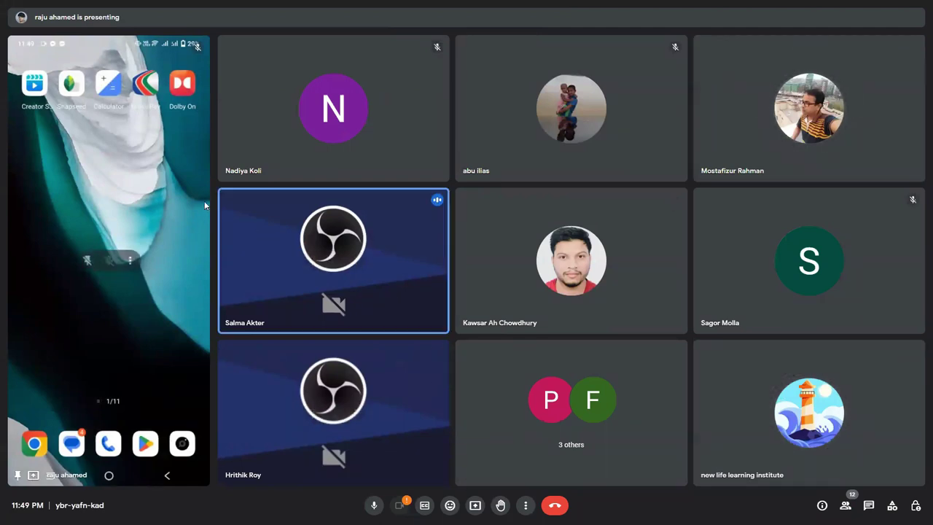
# Exit full screen via More options and change the call layout to Spotlight.
pyautogui.click(526, 505)
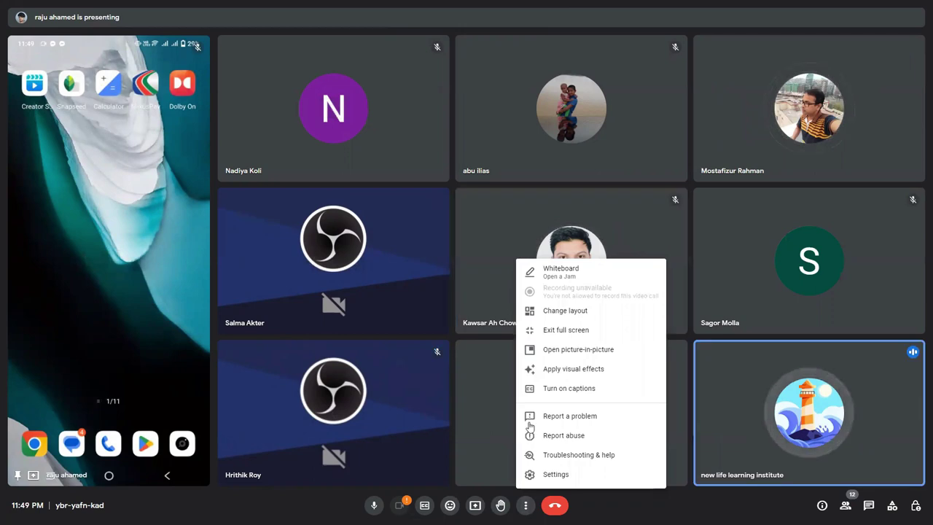
pyautogui.click(562, 329)
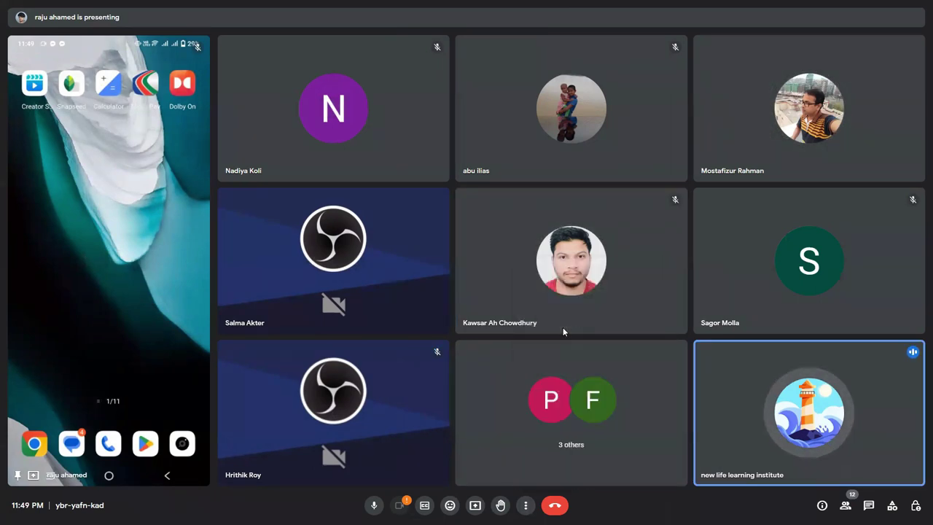
pyautogui.click(526, 482)
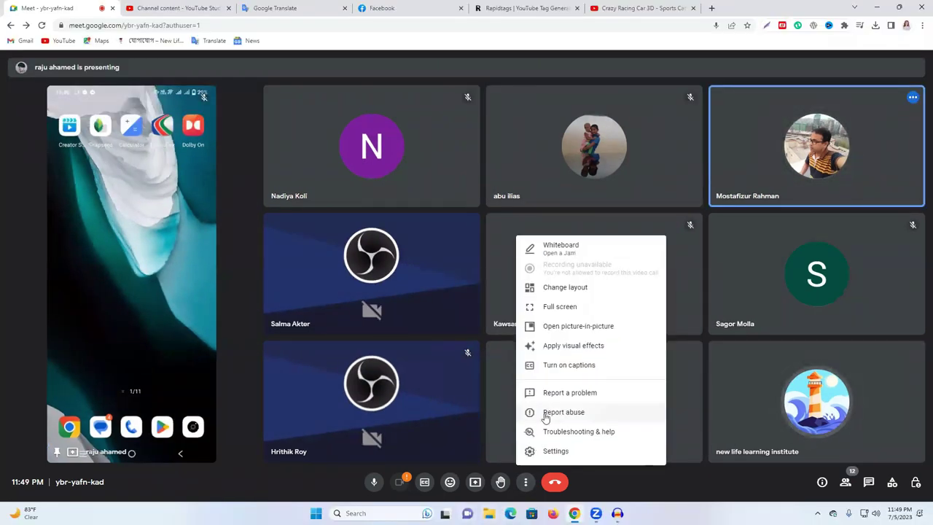
pyautogui.click(575, 289)
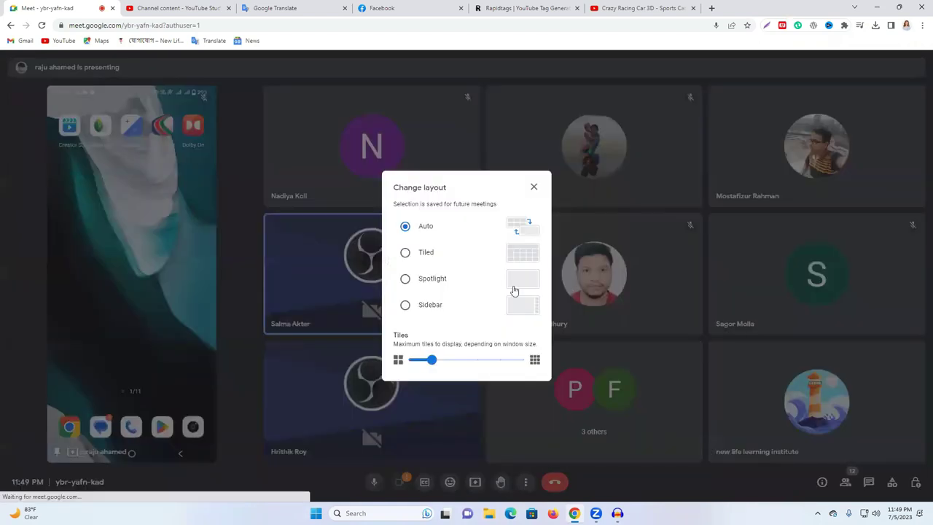
pyautogui.click(519, 281)
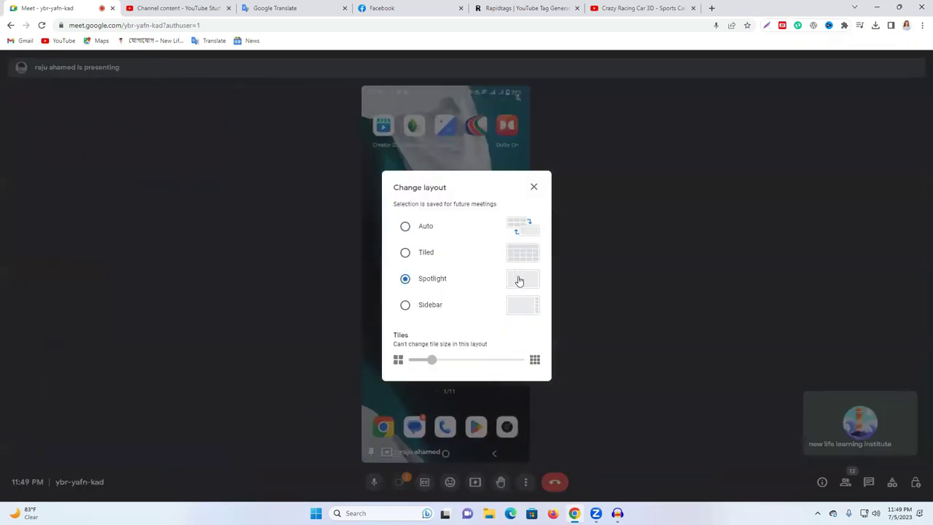
pyautogui.click(534, 187)
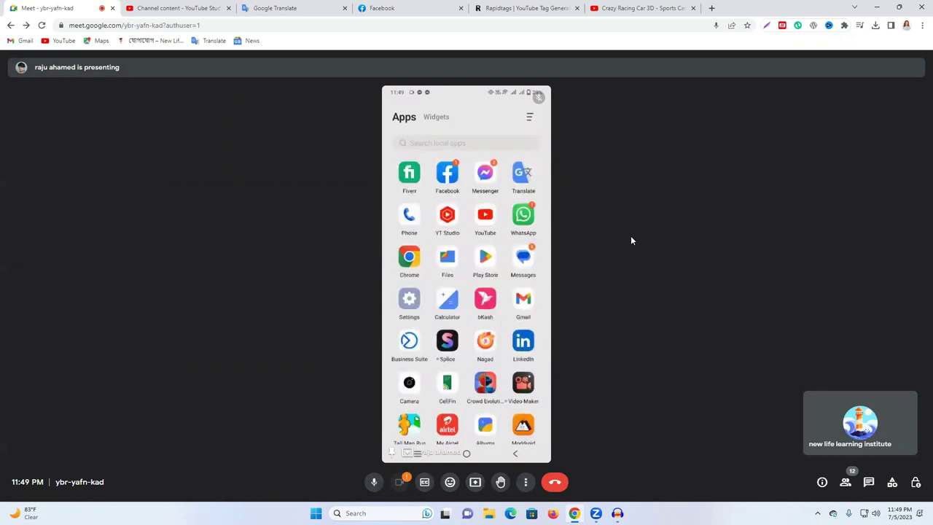
# Open the participants list, scroll it, and close it again.
pyautogui.click(845, 481)
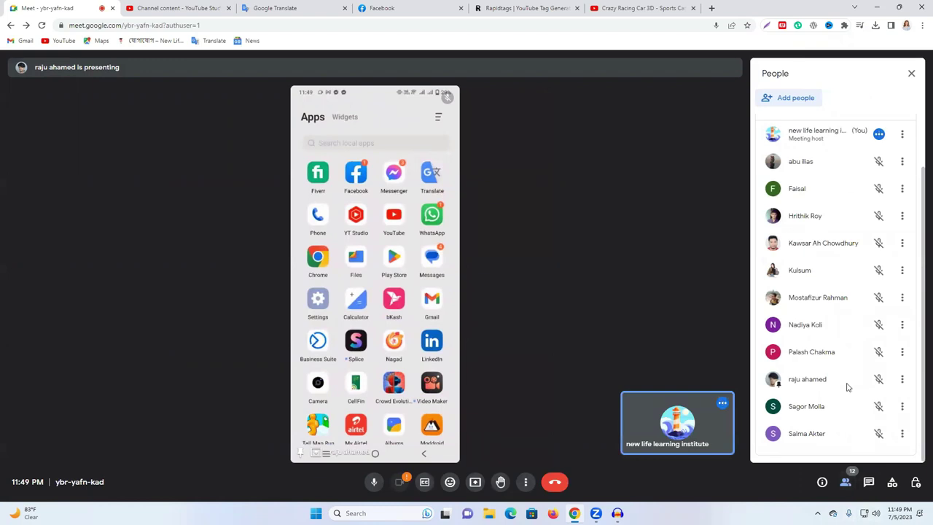
pyautogui.scroll(2, 851, 350)
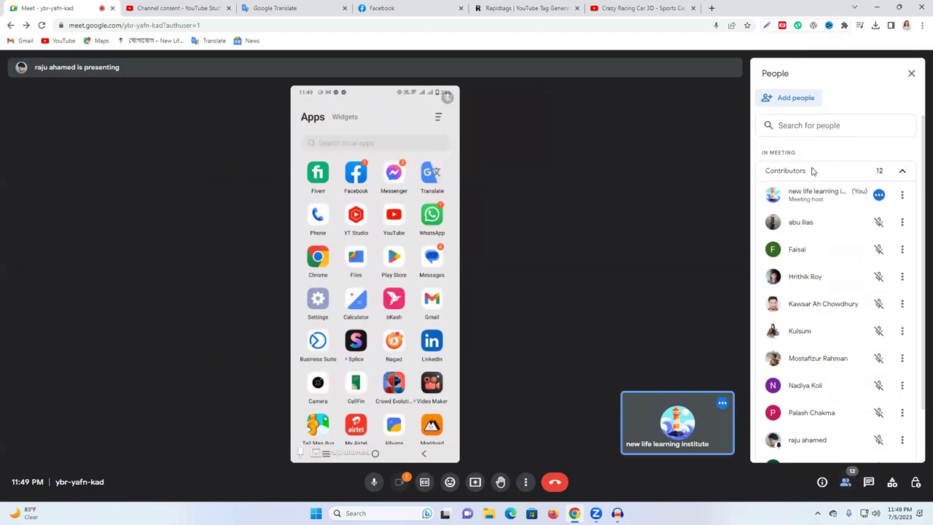
pyautogui.click(911, 72)
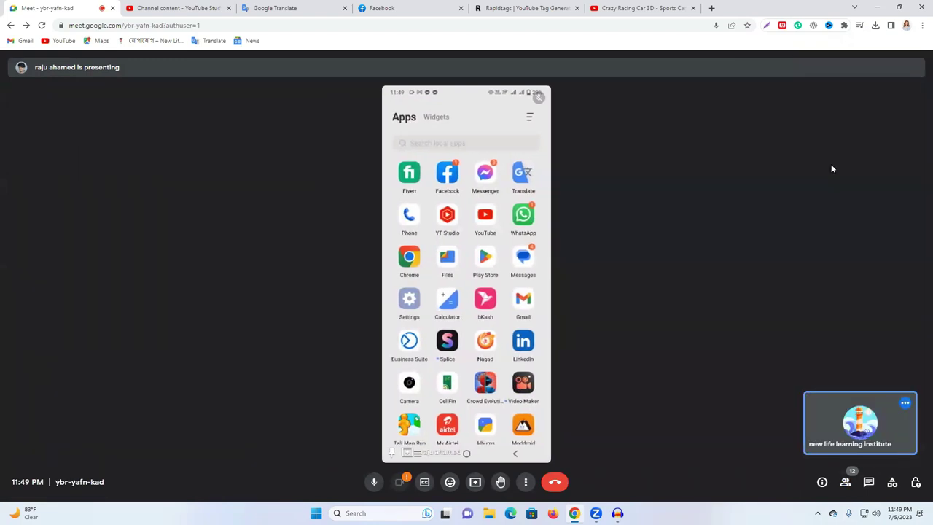